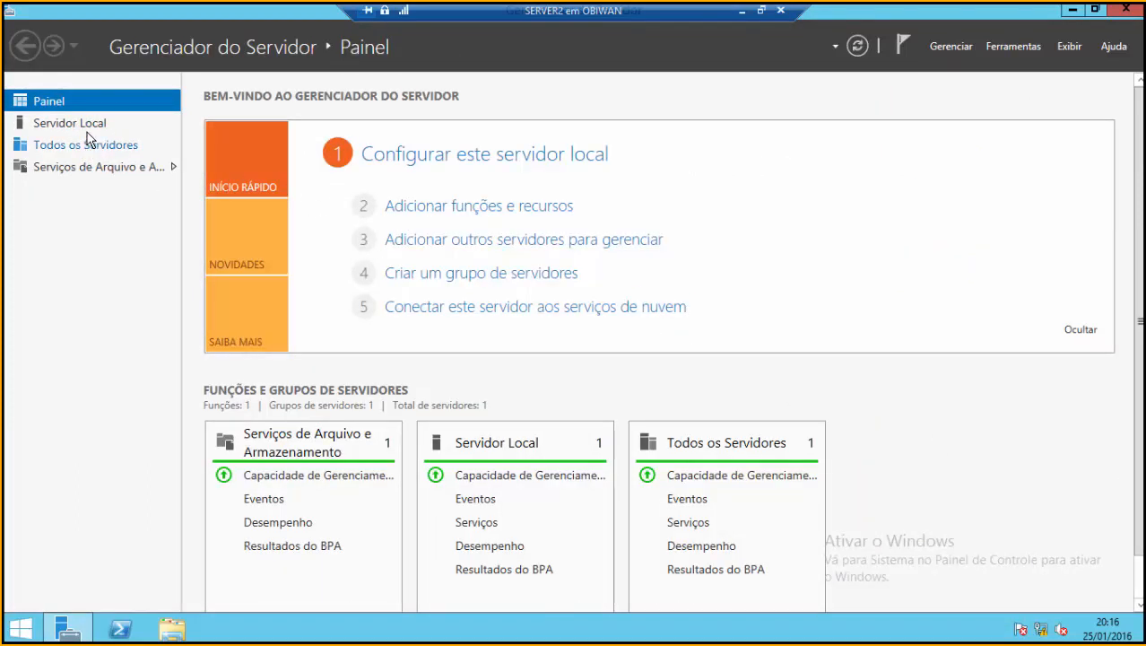
Check the IPv4 address, subnet mask and DNS settings of SERVER2's Ethernet 2 adapter, then close the network windows.
{"action": "left_click", "coordinate": [90, 130]}
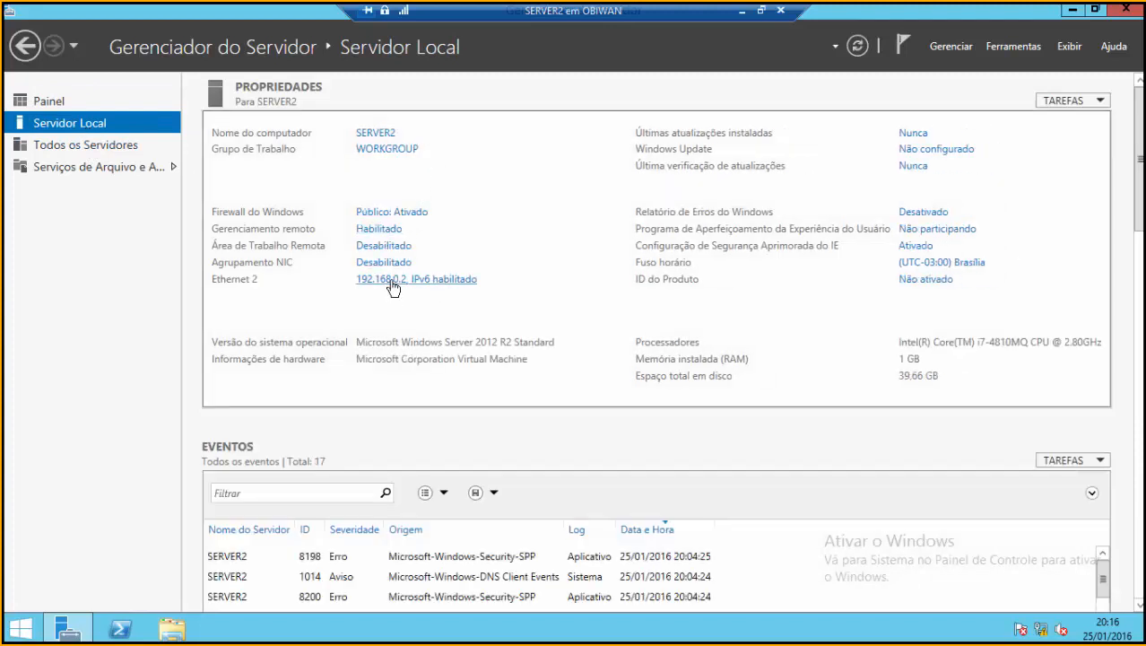
{"action": "double_click", "coordinate": [360, 178]}
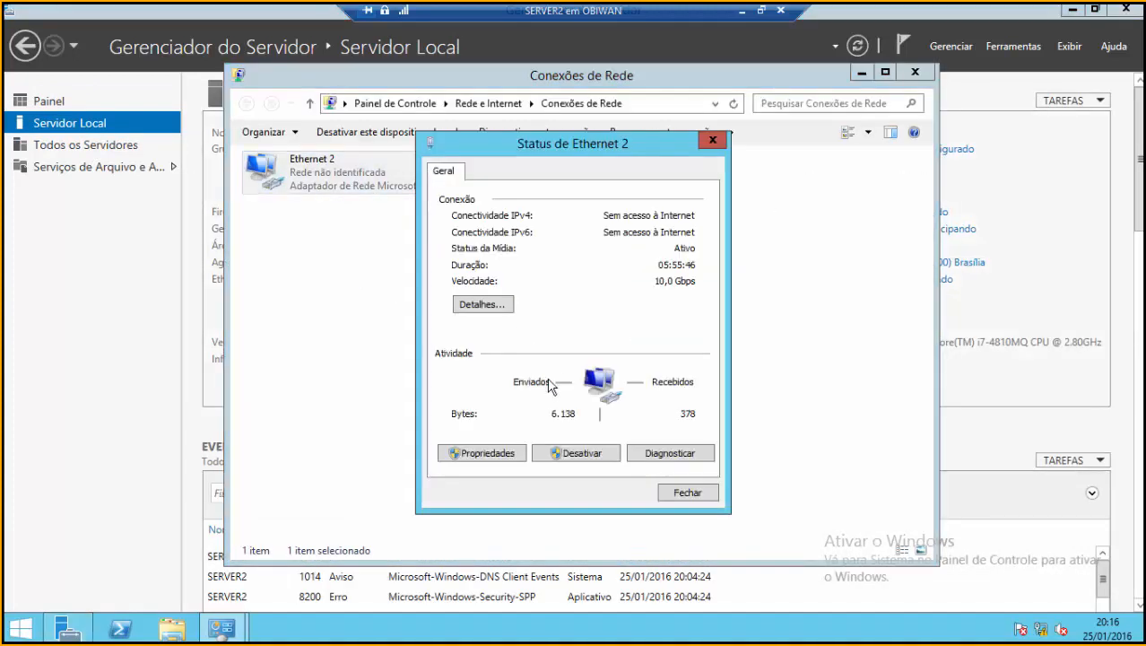
{"action": "left_click", "coordinate": [487, 453]}
{"action": "scroll", "coordinate": [550, 321], "scroll_direction": "down", "scroll_amount": 3}
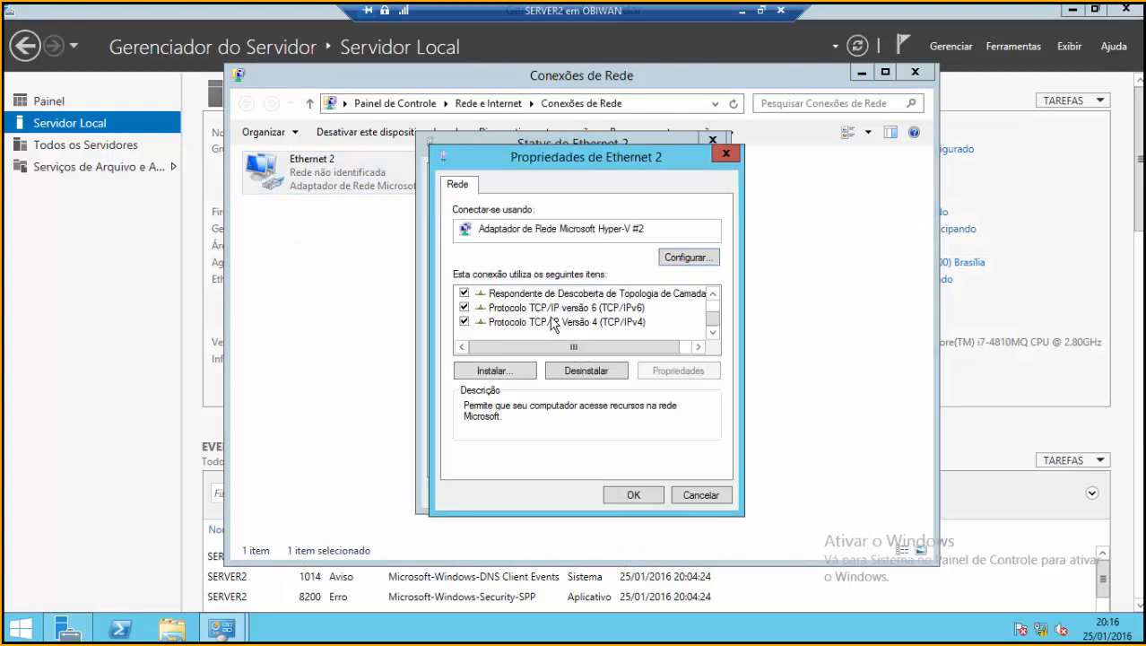
{"action": "double_click", "coordinate": [591, 331]}
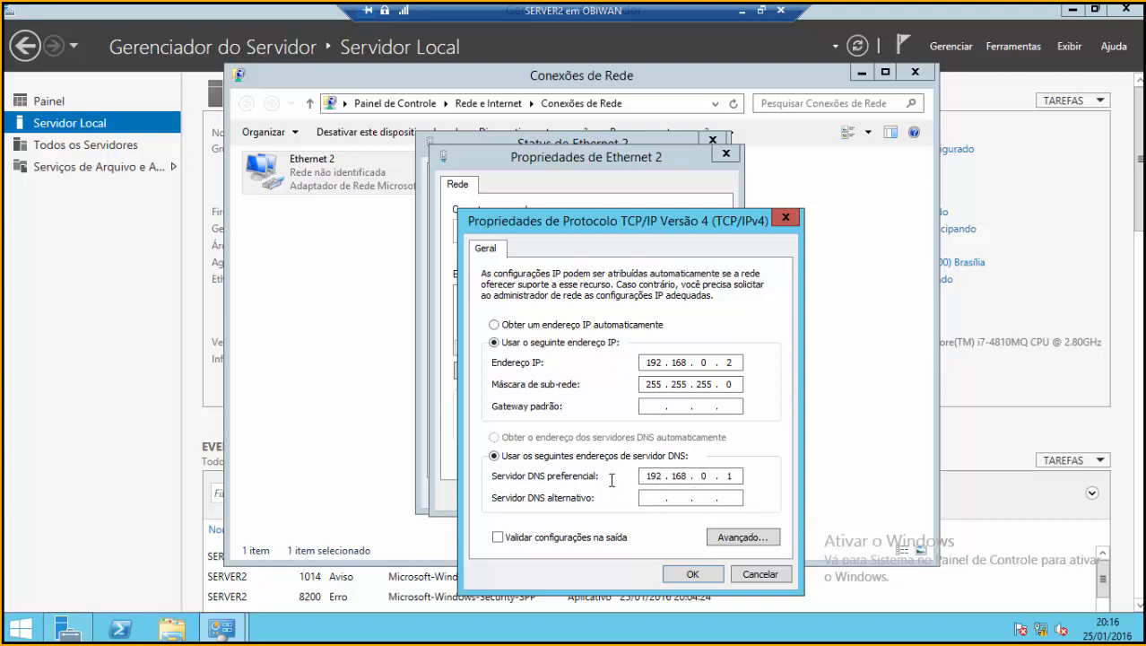
{"action": "left_click", "coordinate": [703, 574]}
{"action": "left_click", "coordinate": [574, 414]}
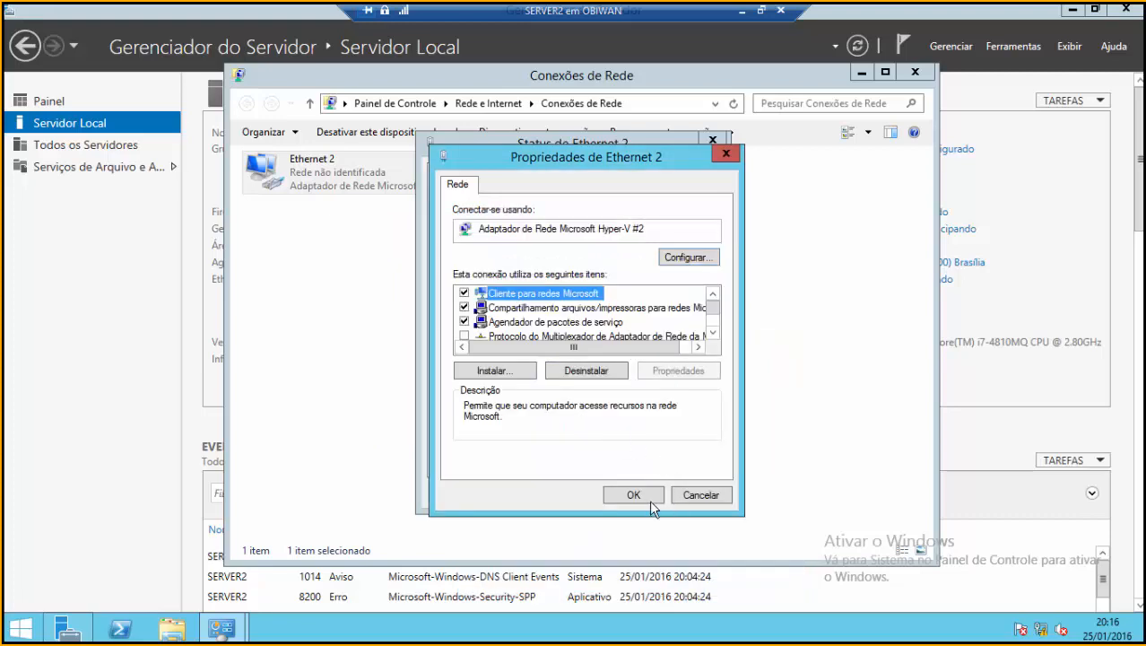
{"action": "left_click", "coordinate": [623, 494]}
{"action": "left_click", "coordinate": [684, 491]}
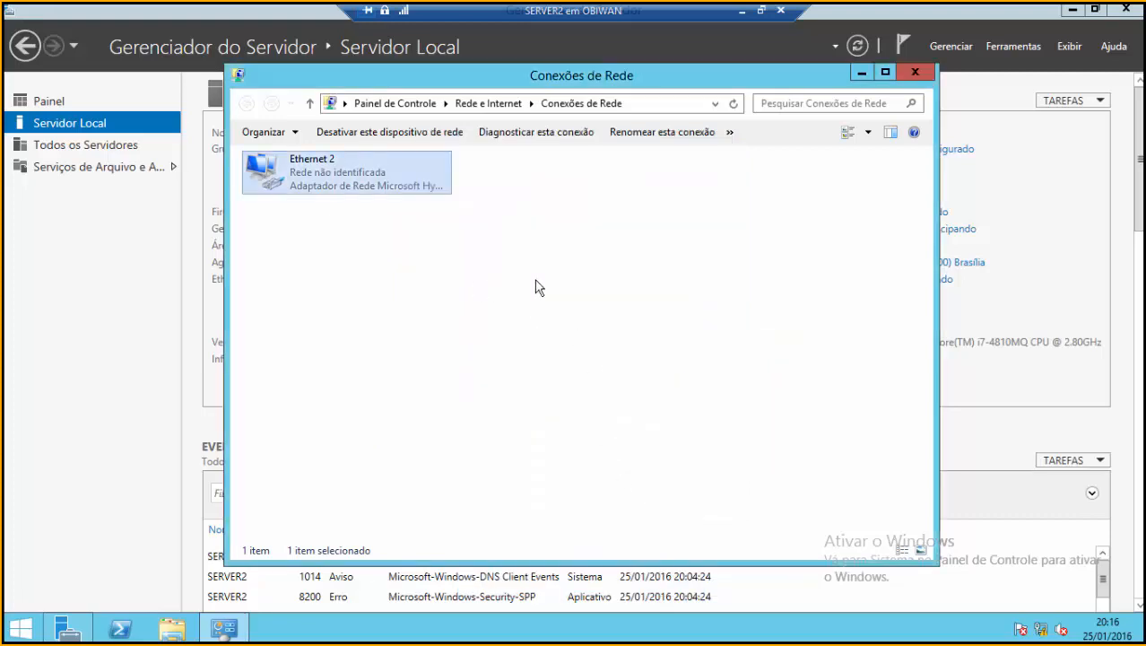
{"action": "left_click", "coordinate": [914, 72]}
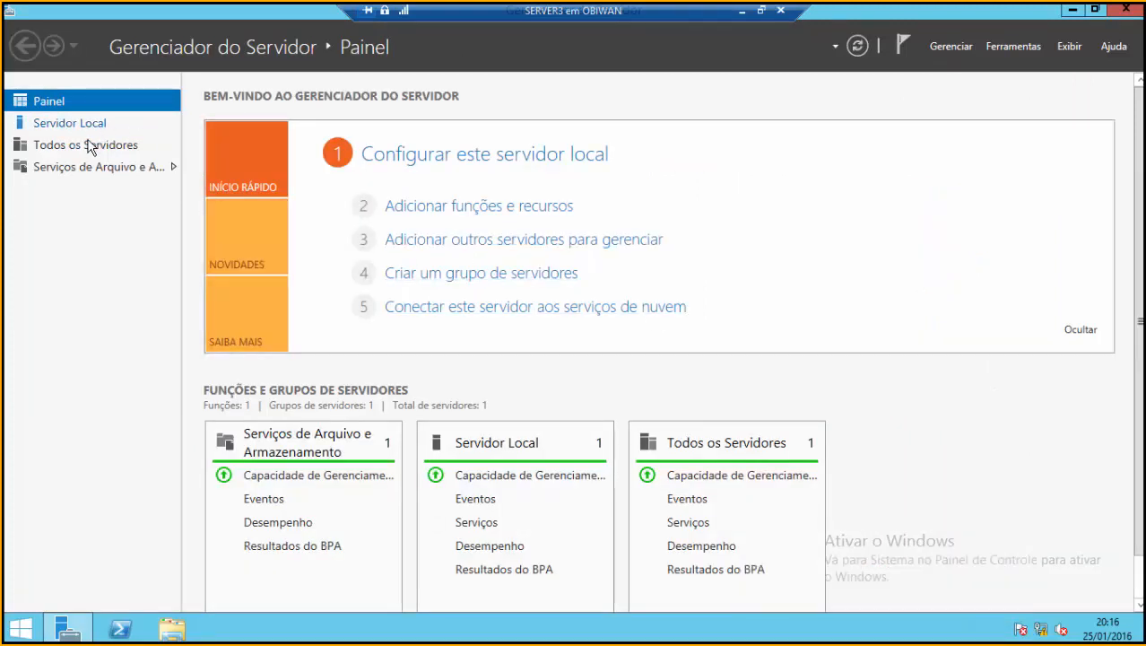
Check the IPv4 address, subnet mask and DNS settings of SERVER3's Ethernet 2 adapter, then close the network windows.
{"action": "left_click", "coordinate": [81, 124]}
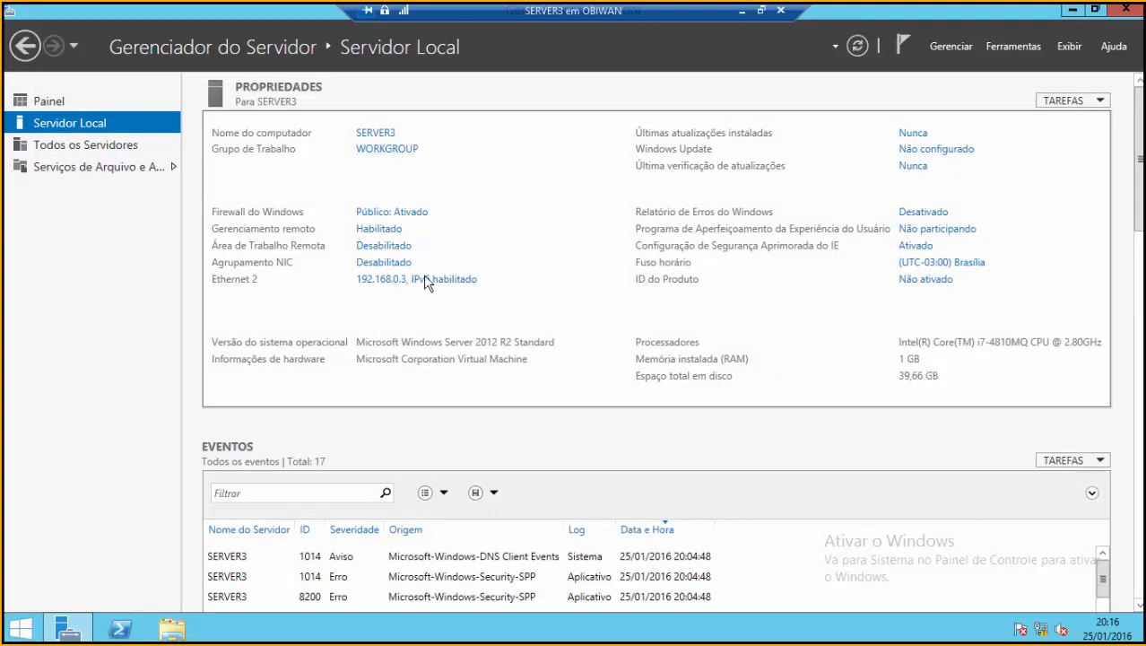
{"action": "left_click", "coordinate": [429, 280]}
{"action": "double_click", "coordinate": [363, 179]}
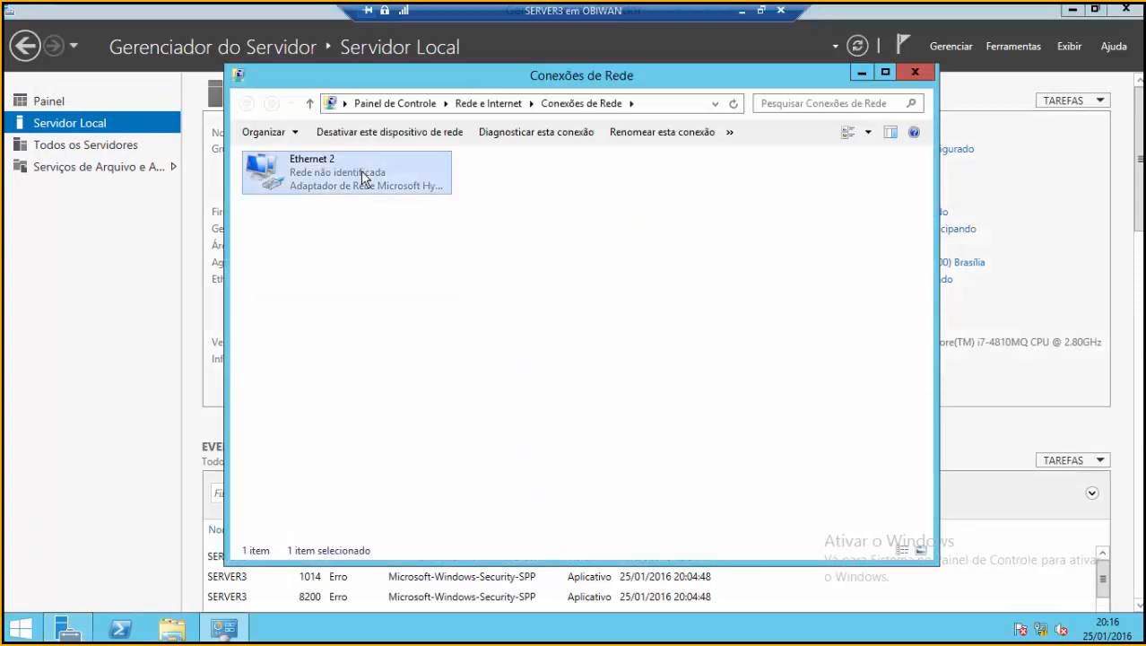
{"action": "left_click", "coordinate": [490, 456]}
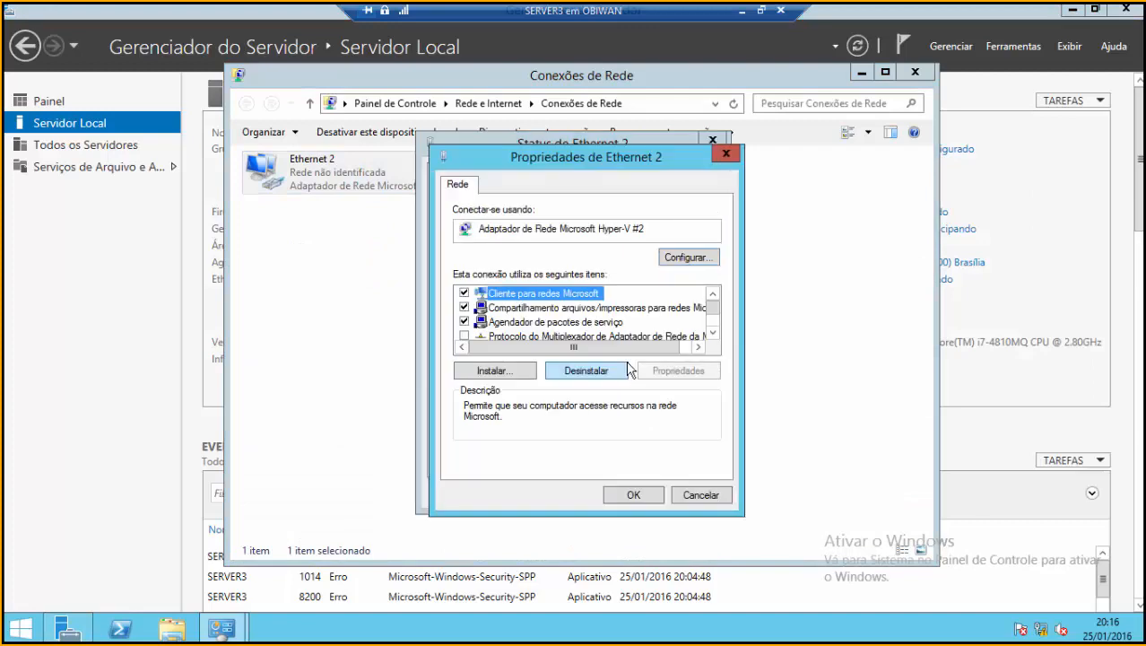
{"action": "scroll", "coordinate": [610, 348], "scroll_direction": "down", "scroll_amount": 2}
{"action": "double_click", "coordinate": [591, 328]}
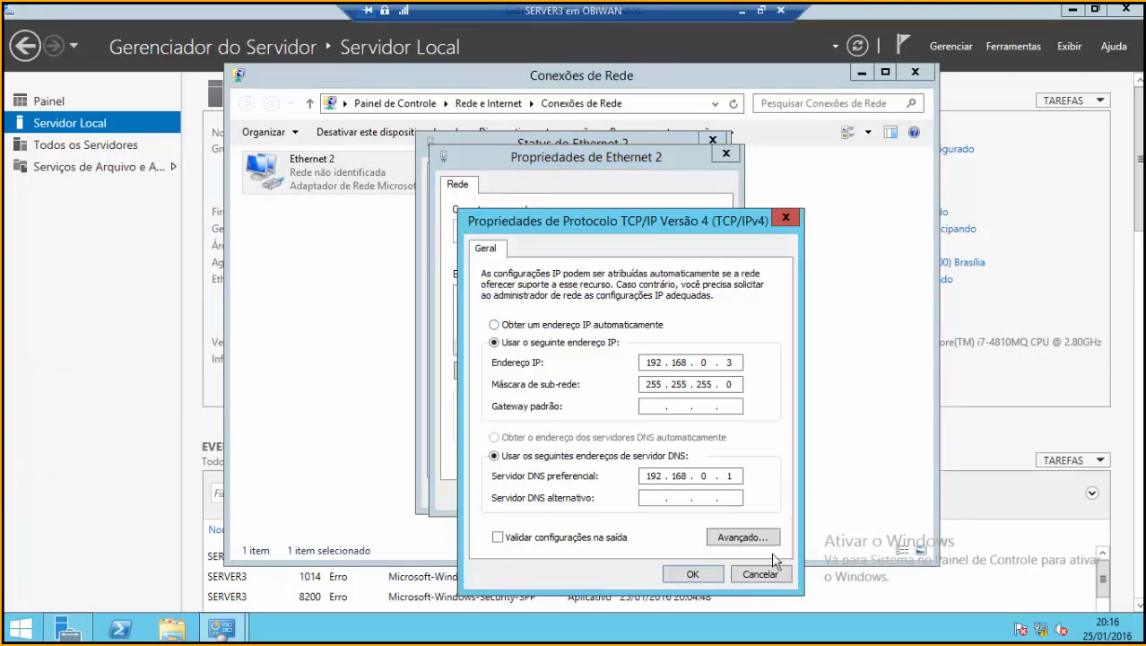
{"action": "left_click", "coordinate": [693, 575]}
{"action": "left_click", "coordinate": [577, 416]}
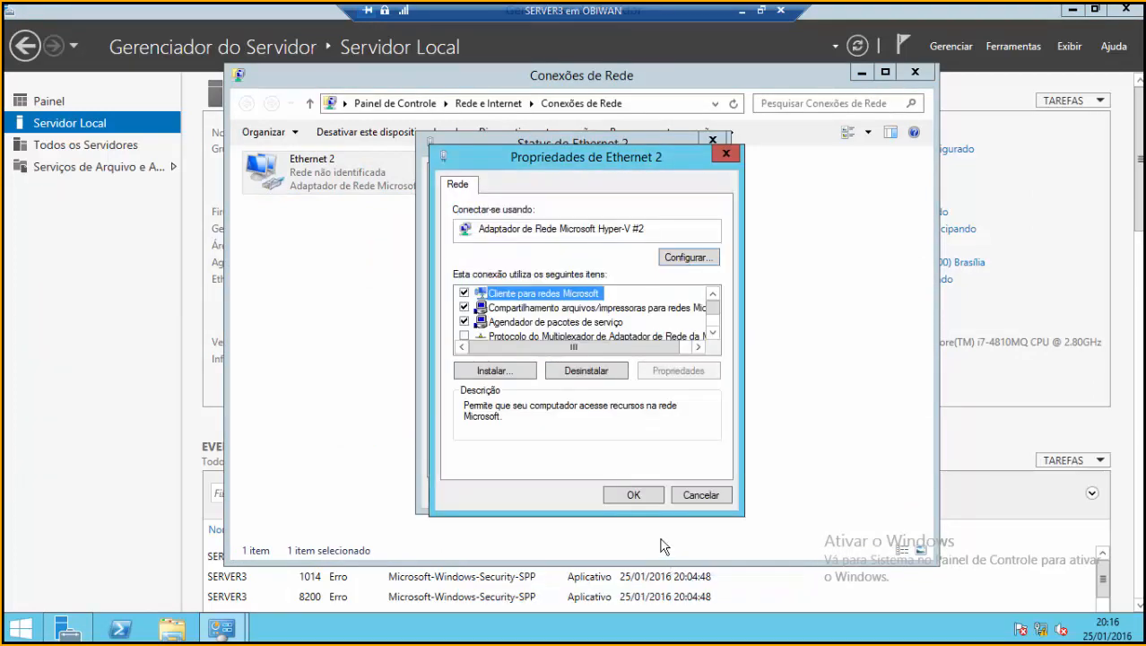
{"action": "left_click", "coordinate": [634, 495]}
{"action": "left_click", "coordinate": [688, 495]}
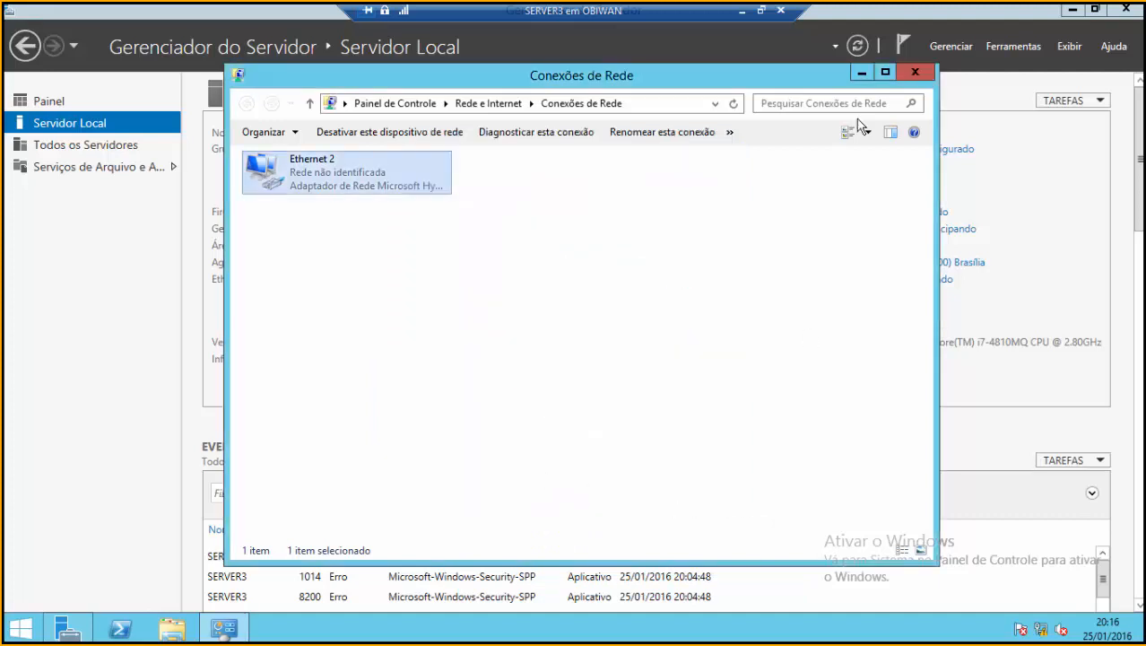
{"action": "left_click", "coordinate": [915, 72]}
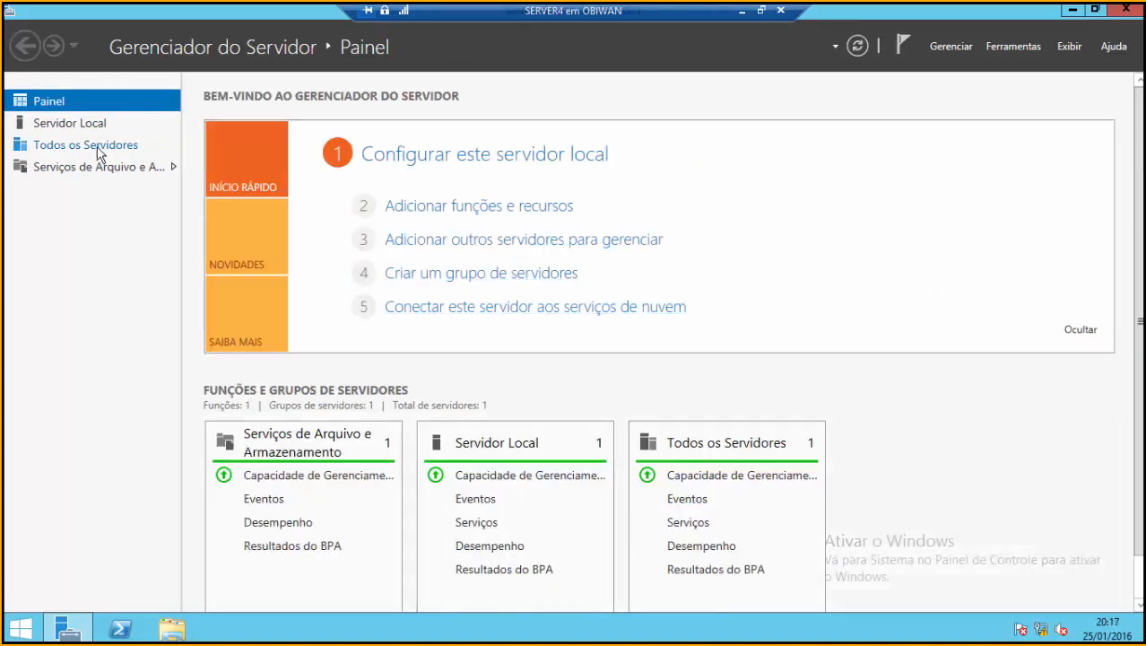
Check the IPv4 address, subnet mask and DNS settings of SERVER4's Ethernet 2 adapter, then close the network windows.
{"action": "left_click", "coordinate": [98, 152]}
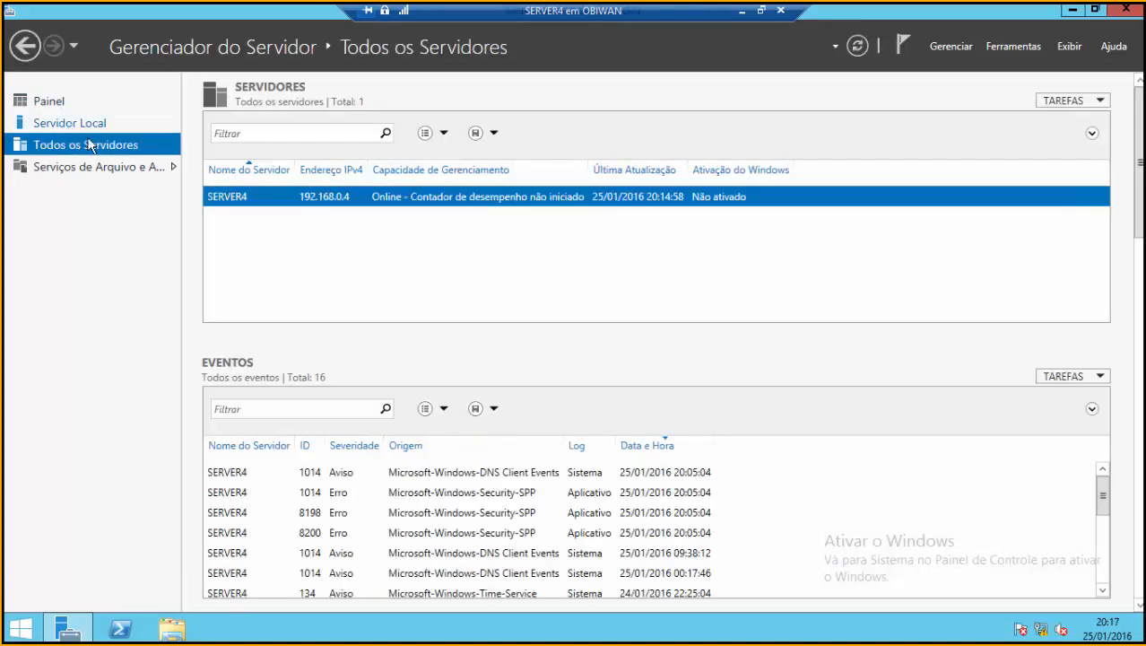
{"action": "left_click", "coordinate": [71, 128]}
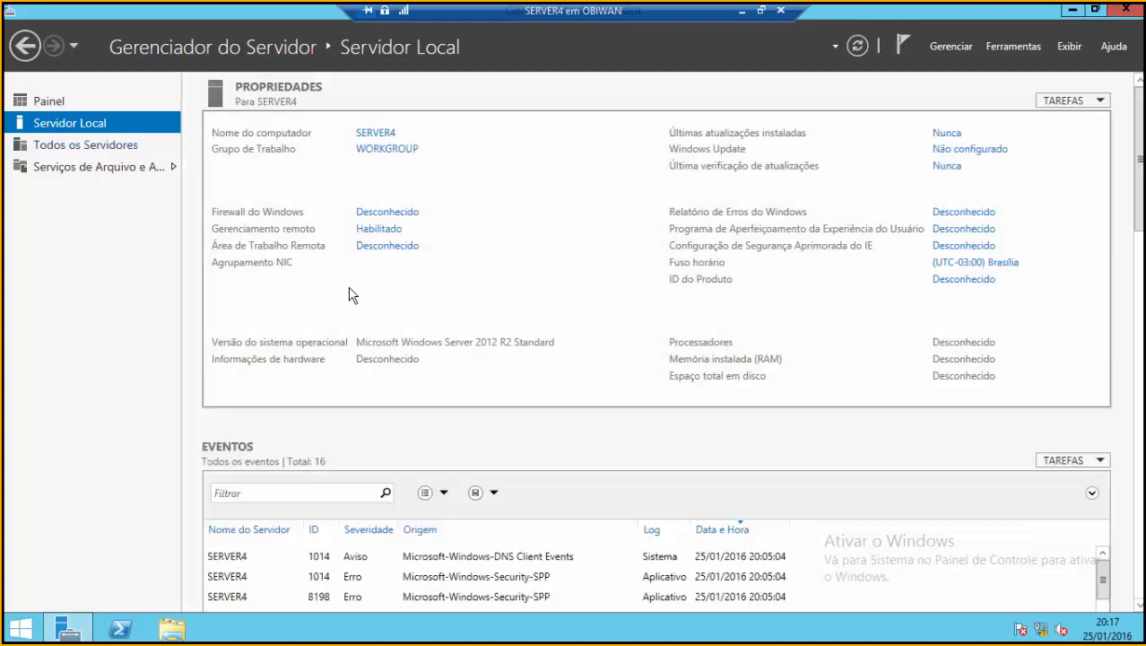
{"action": "left_click", "coordinate": [439, 282]}
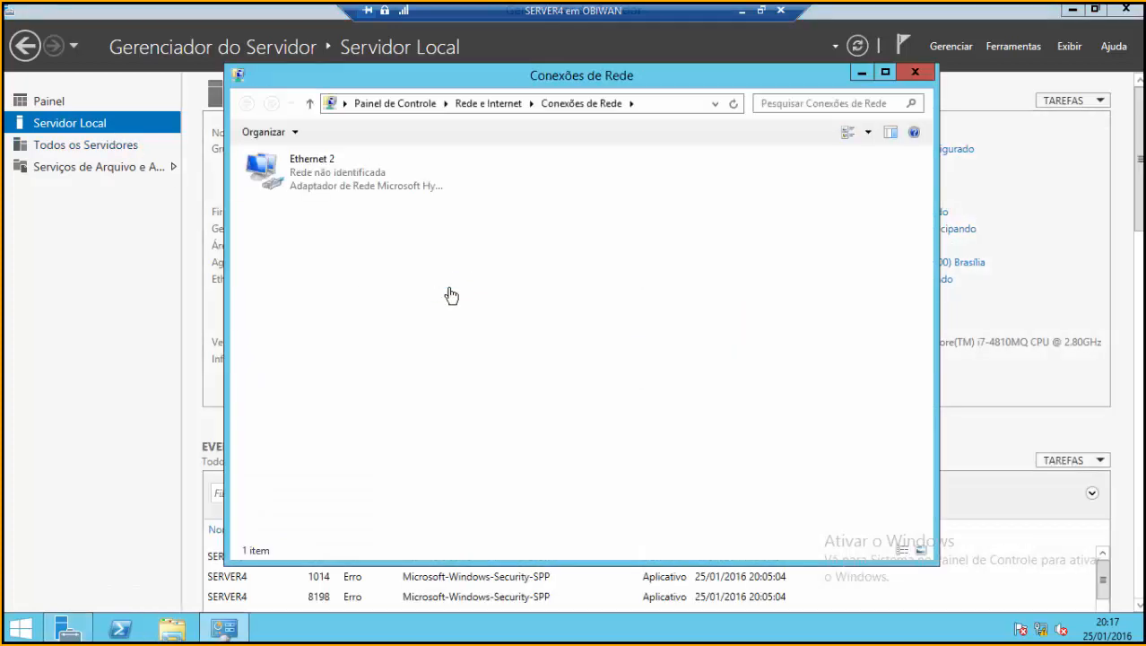
{"action": "double_click", "coordinate": [356, 198]}
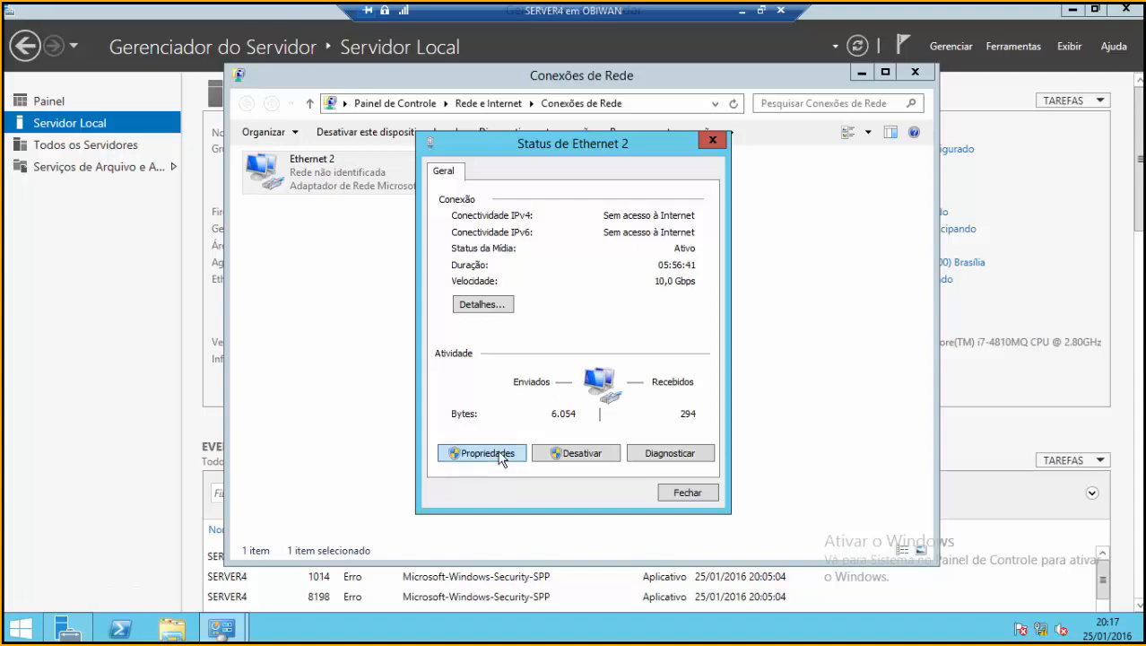
{"action": "left_click", "coordinate": [499, 454]}
{"action": "scroll", "coordinate": [604, 329], "scroll_direction": "down", "scroll_amount": 2}
{"action": "double_click", "coordinate": [603, 328]}
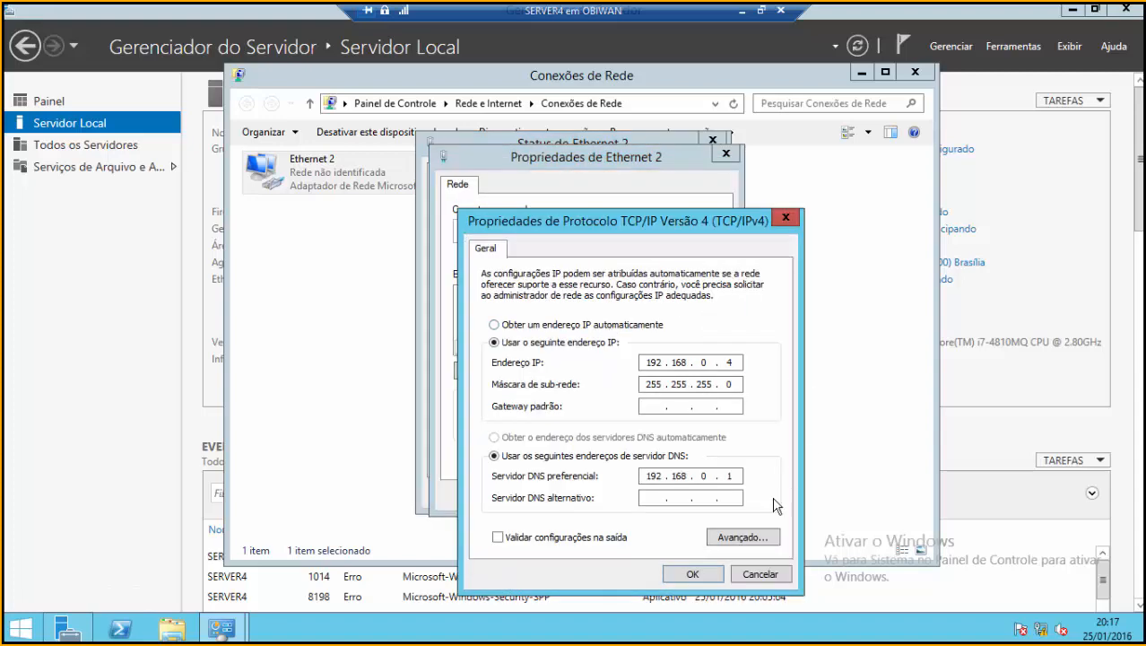
{"action": "left_click", "coordinate": [704, 576]}
{"action": "left_click", "coordinate": [581, 417]}
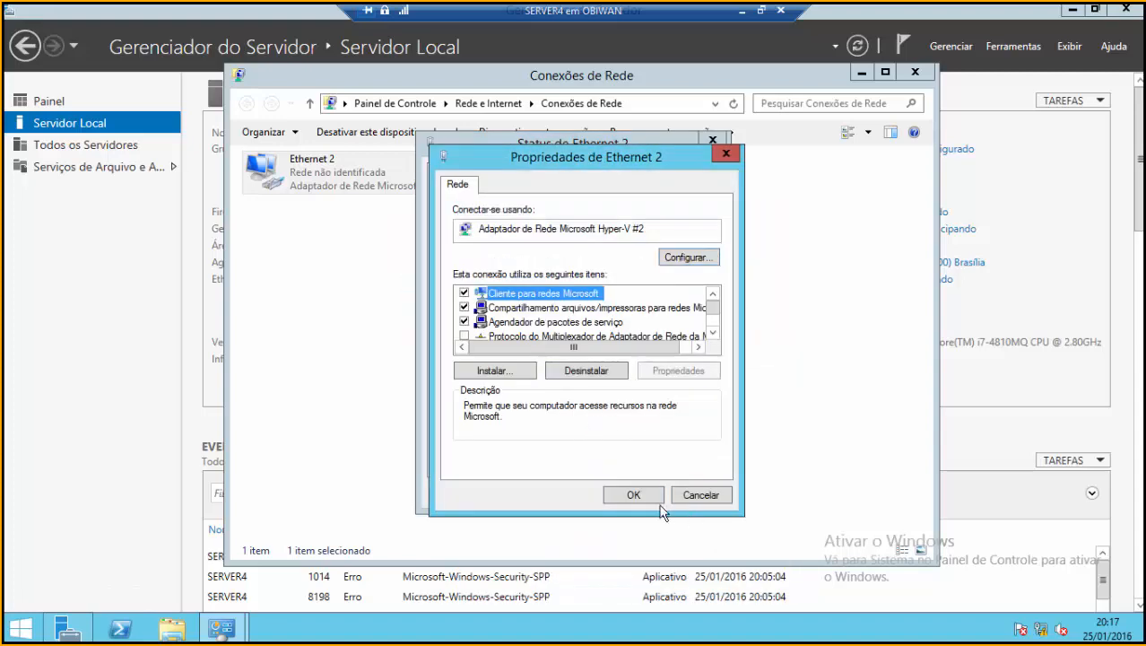
{"action": "left_click", "coordinate": [633, 495]}
{"action": "left_click", "coordinate": [673, 487]}
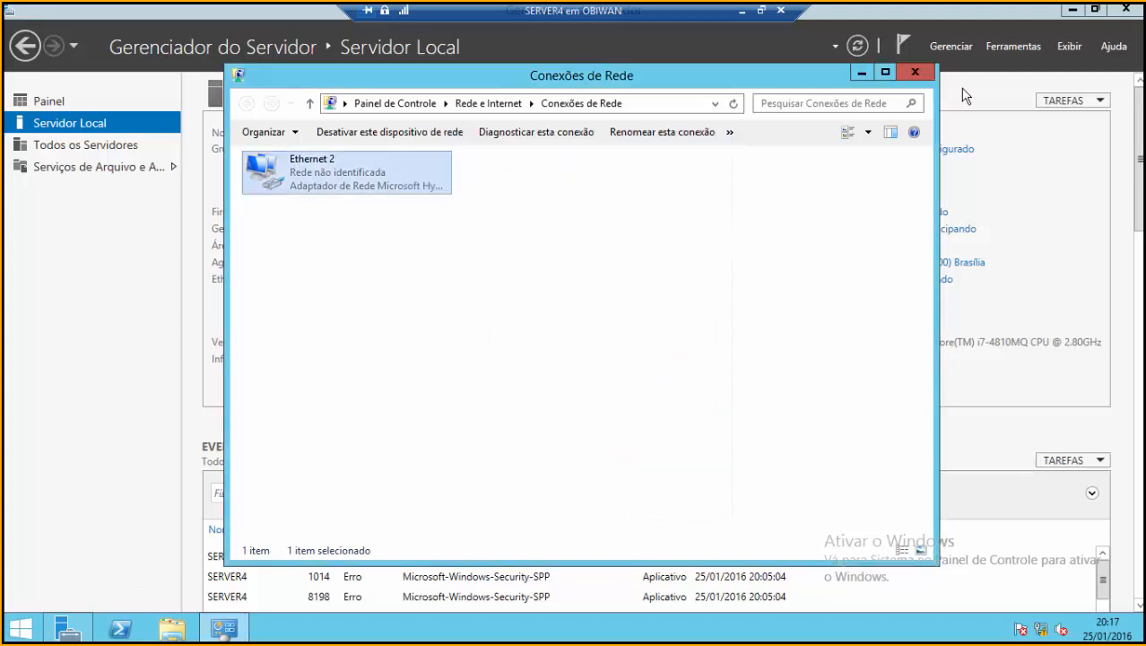
{"action": "left_click", "coordinate": [915, 71]}
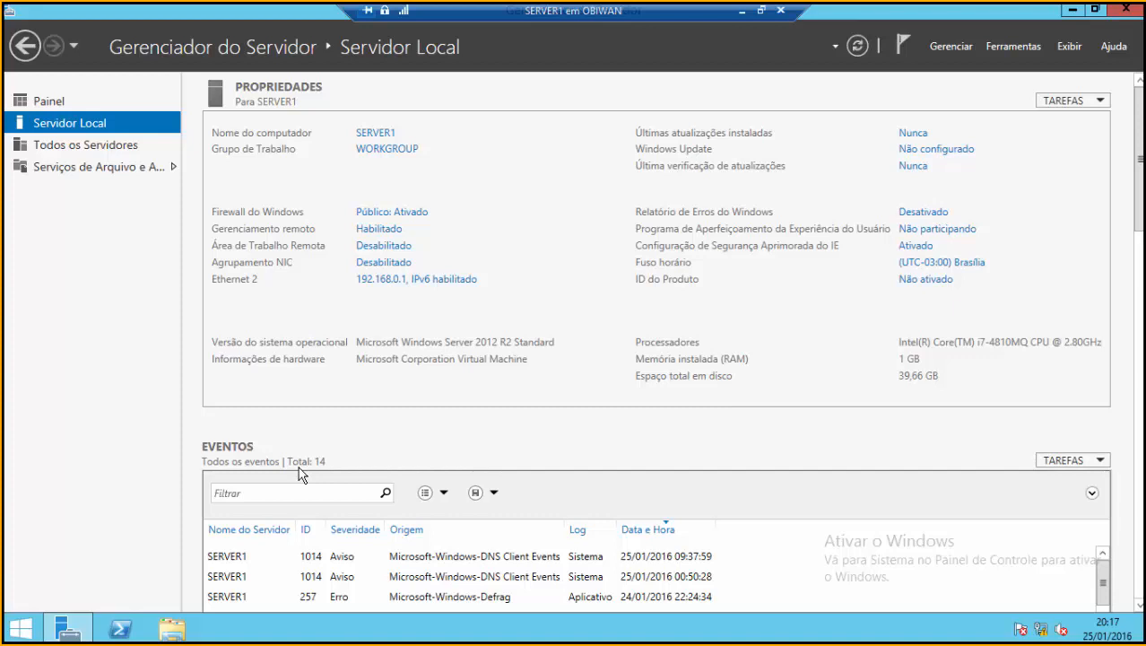
On SERVER1, start adding roles and features with a role-based or feature-based installation, keeping SERVER1 as the destination server.
{"action": "left_click", "coordinate": [945, 49]}
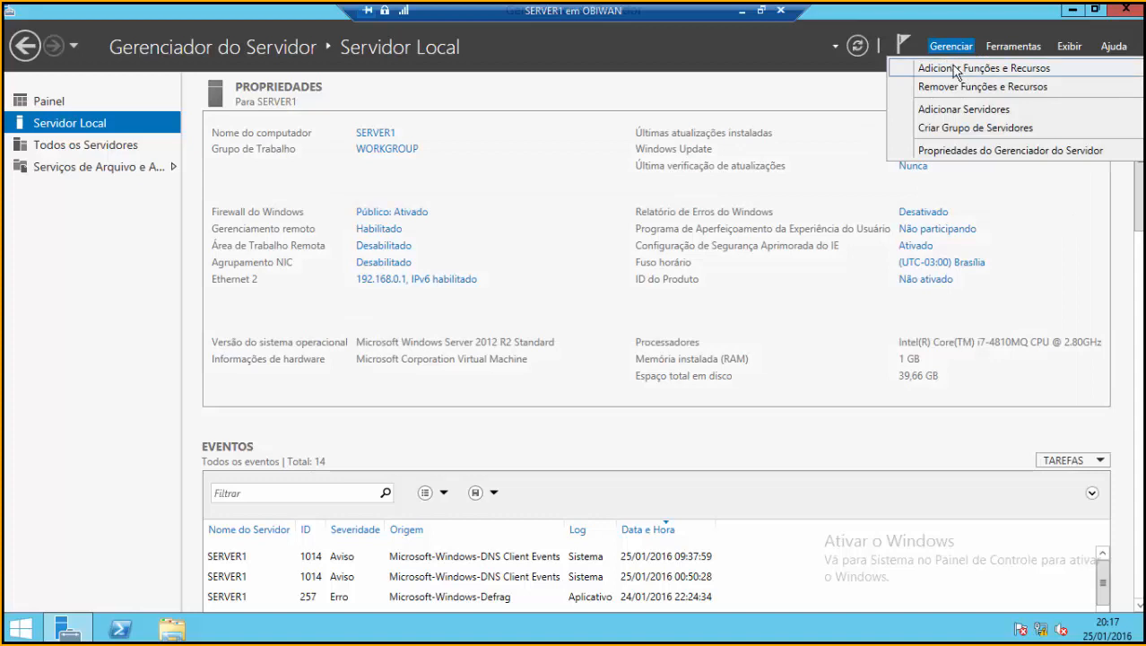
{"action": "left_click", "coordinate": [54, 105]}
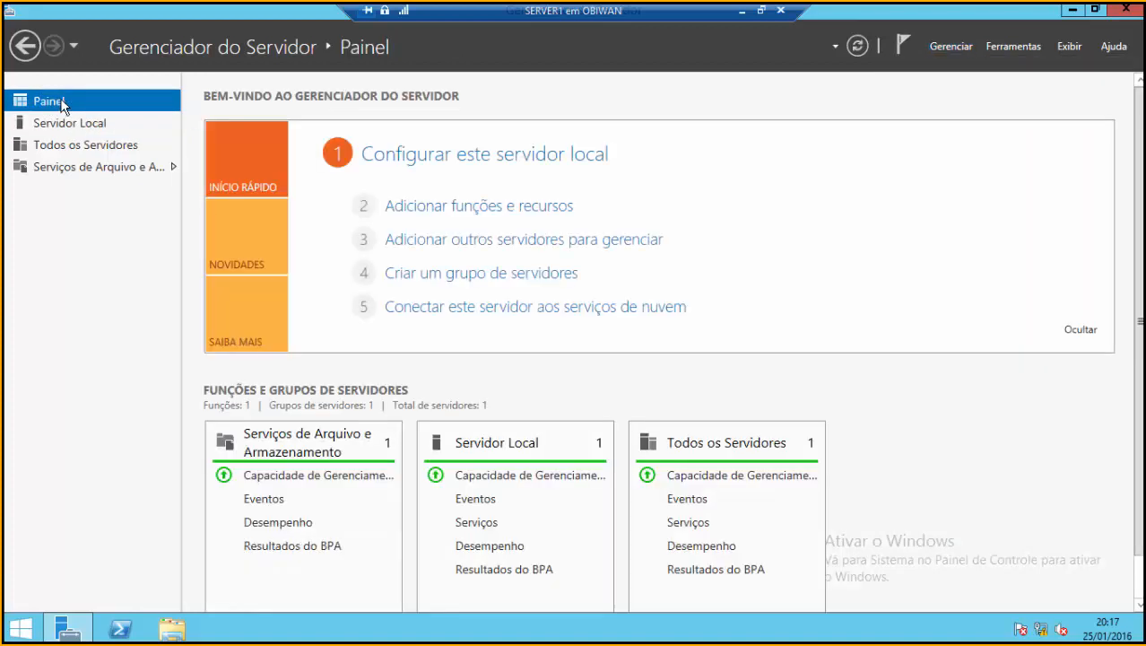
{"action": "left_click", "coordinate": [466, 207]}
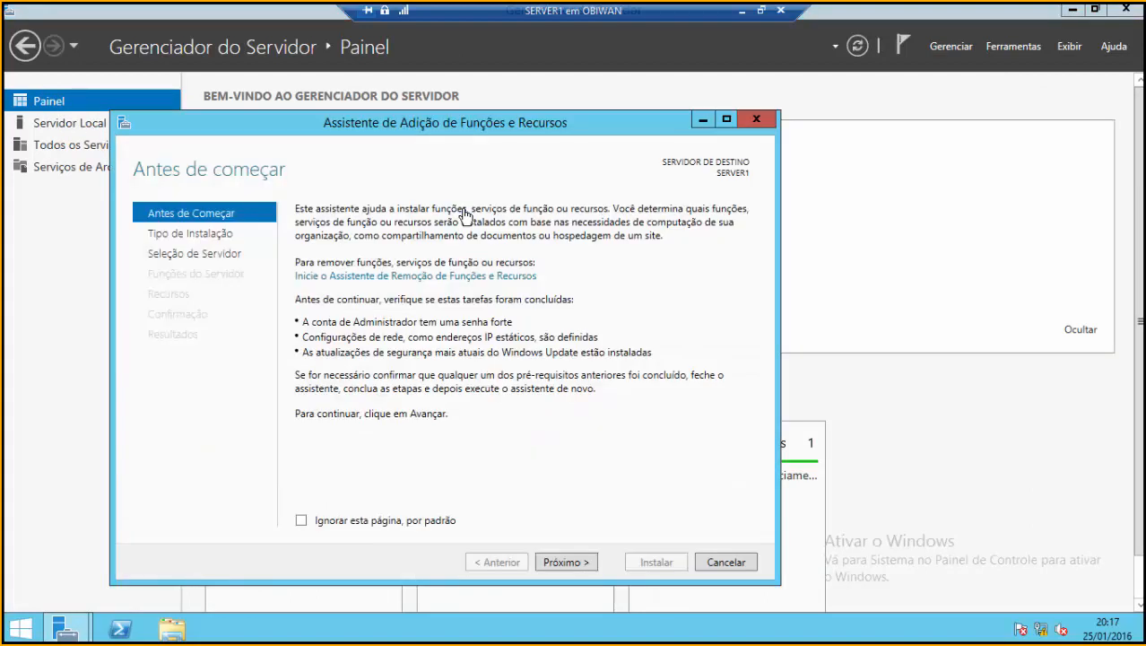
{"action": "left_click", "coordinate": [570, 563]}
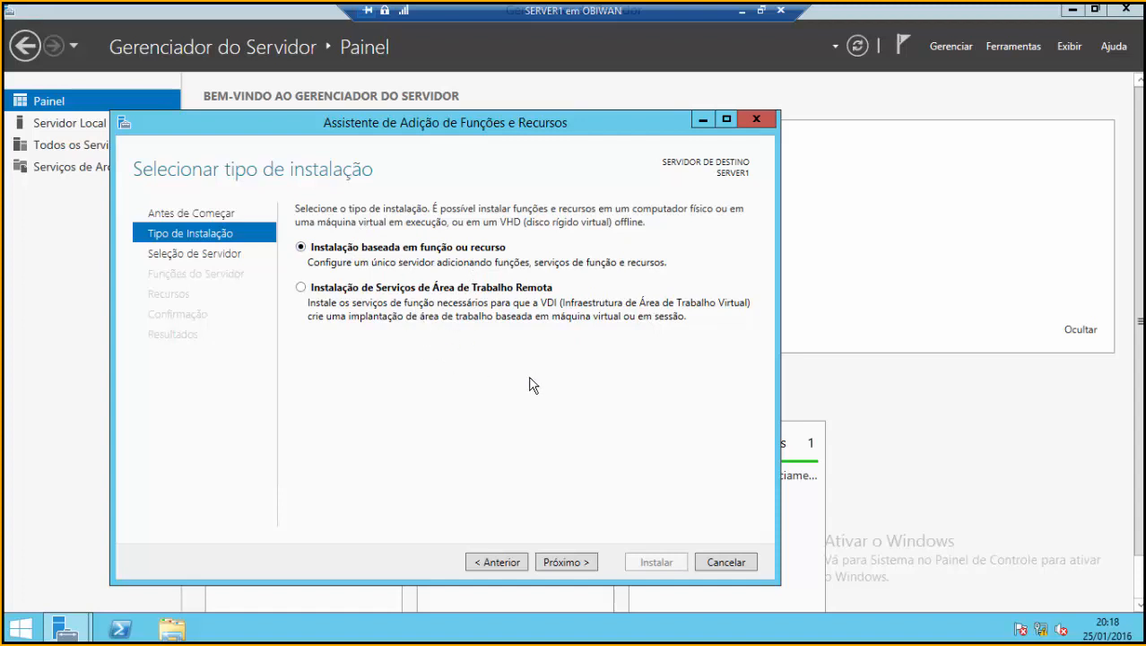
{"action": "left_click", "coordinate": [570, 563]}
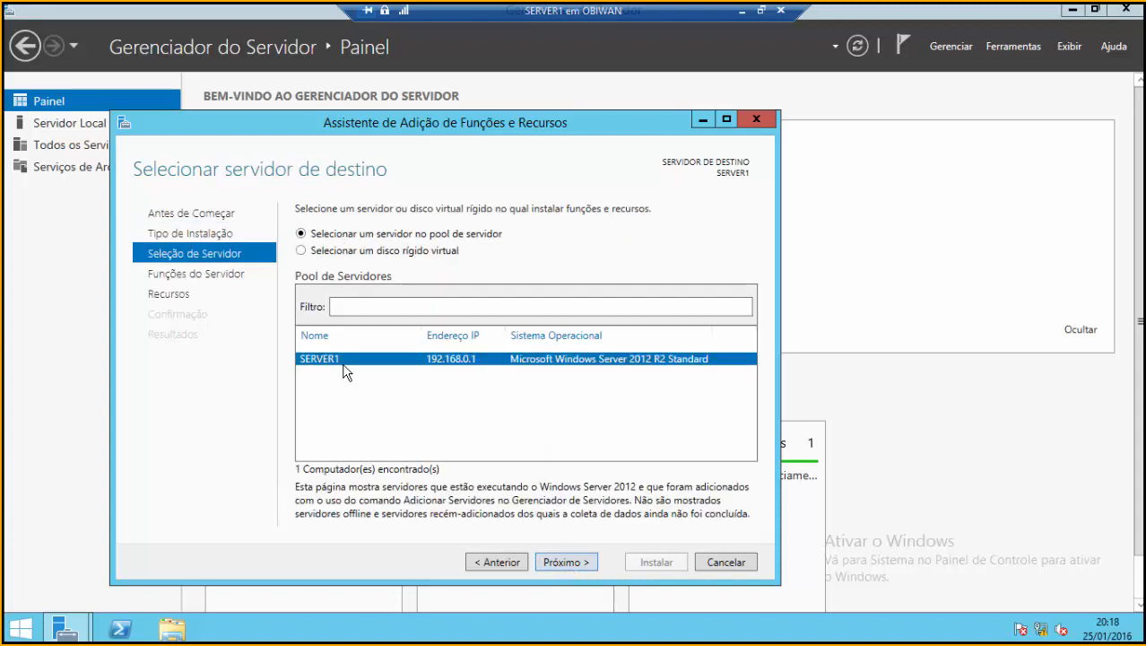
{"action": "left_click", "coordinate": [562, 562]}
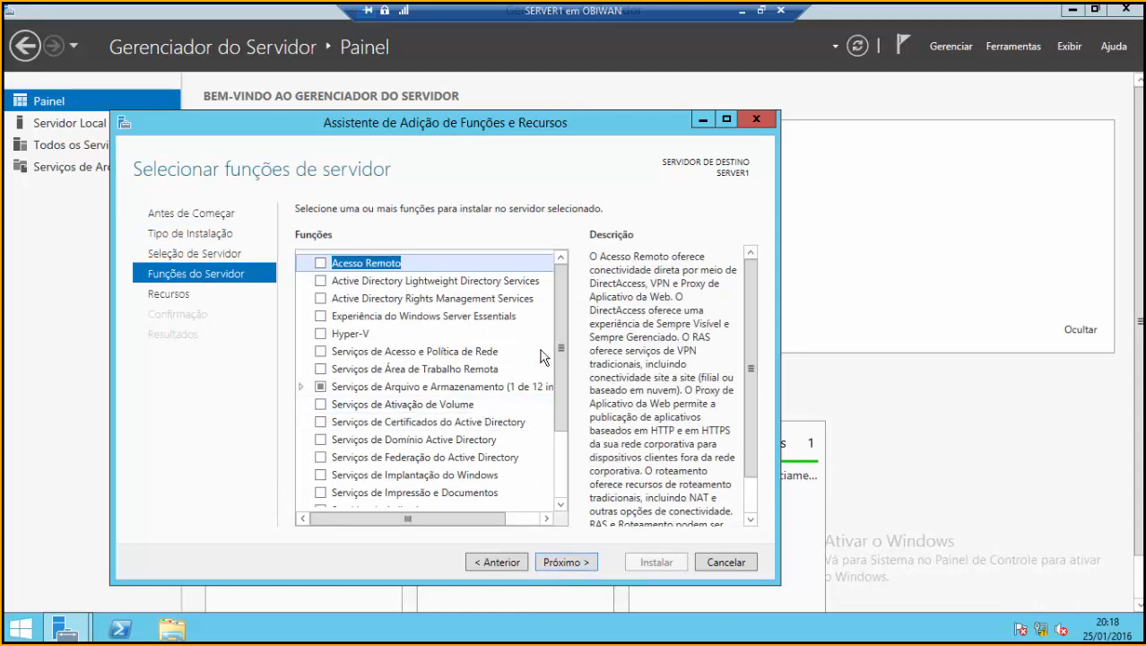
Select the Servidor DNS role for installation, including its required management tools.
{"action": "left_click_drag", "start_coordinate": [564, 357], "coordinate": [568, 453]}
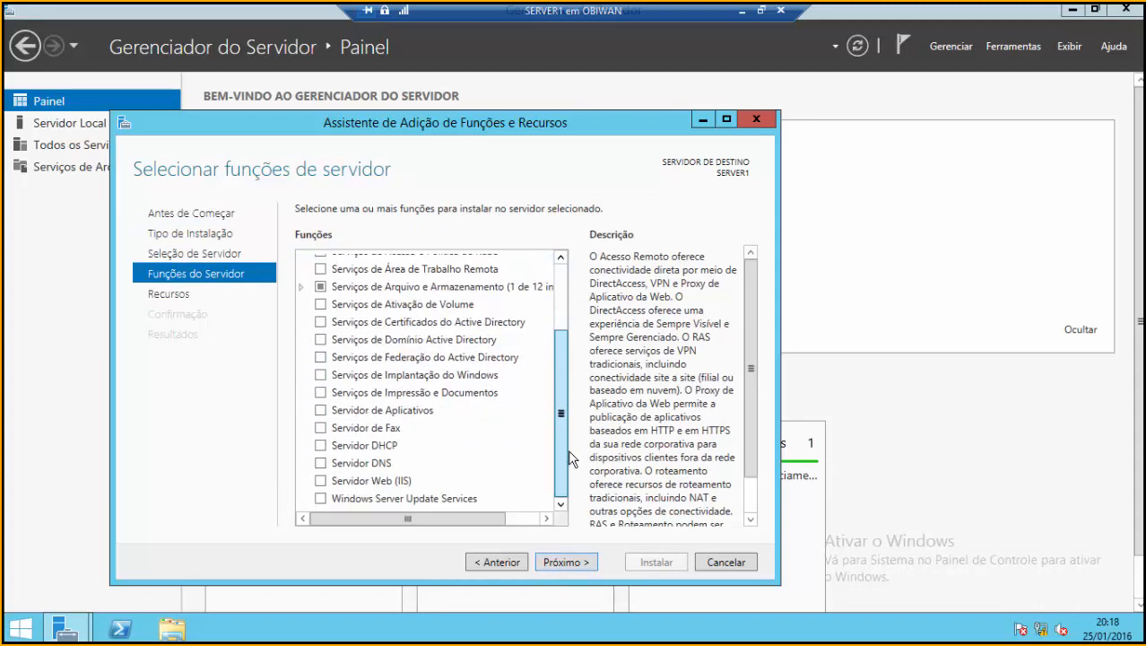
{"action": "left_click", "coordinate": [321, 463]}
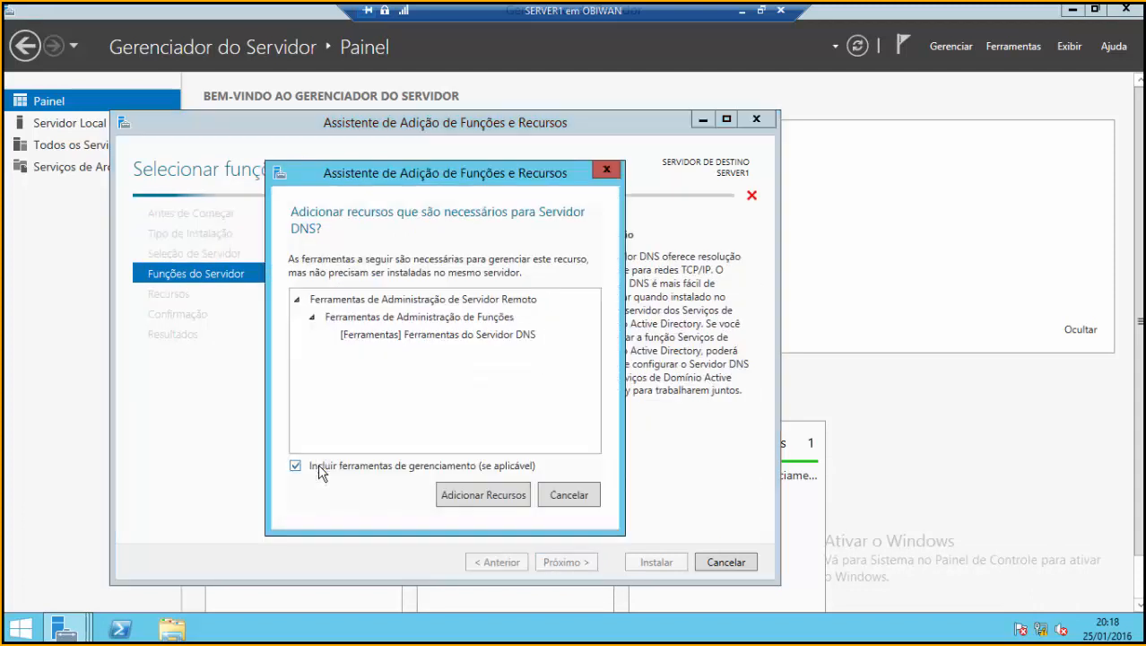
{"action": "left_click", "coordinate": [485, 499]}
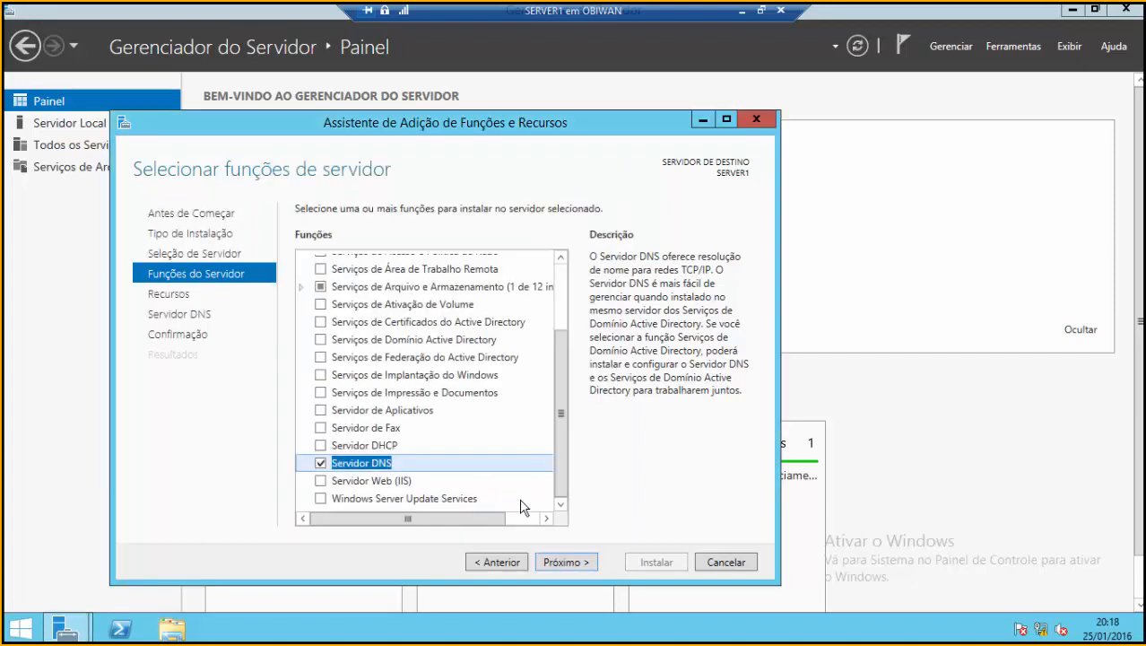
{"action": "left_click", "coordinate": [567, 564]}
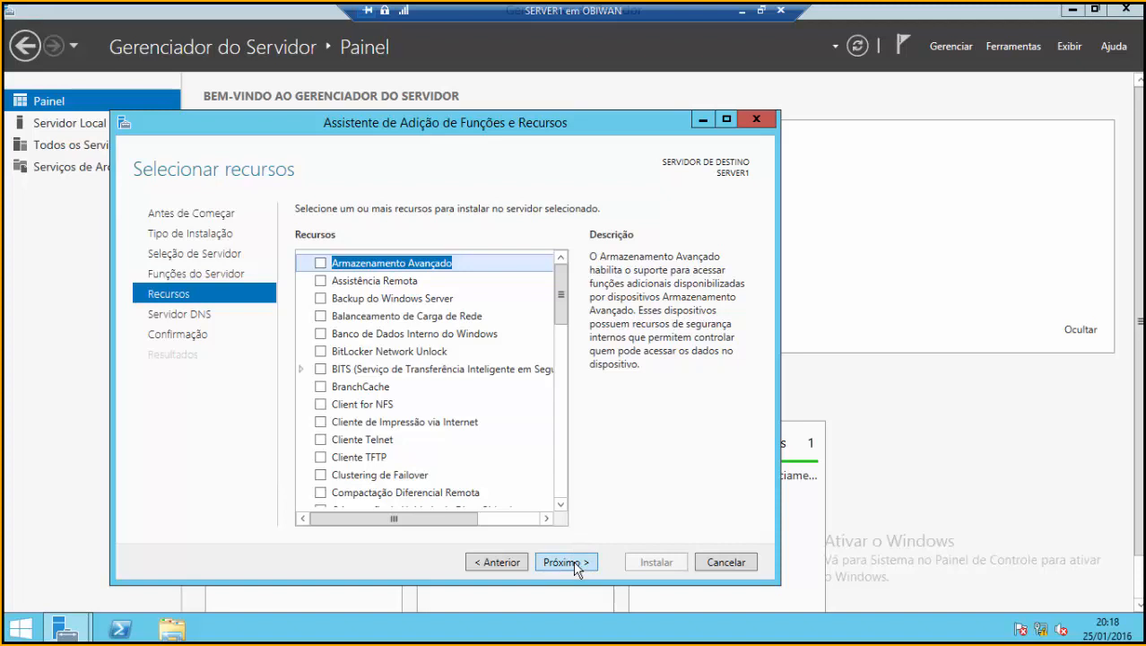
Accept the default feature selection and install the DNS server role without automatic restart.
{"action": "left_click", "coordinate": [575, 565]}
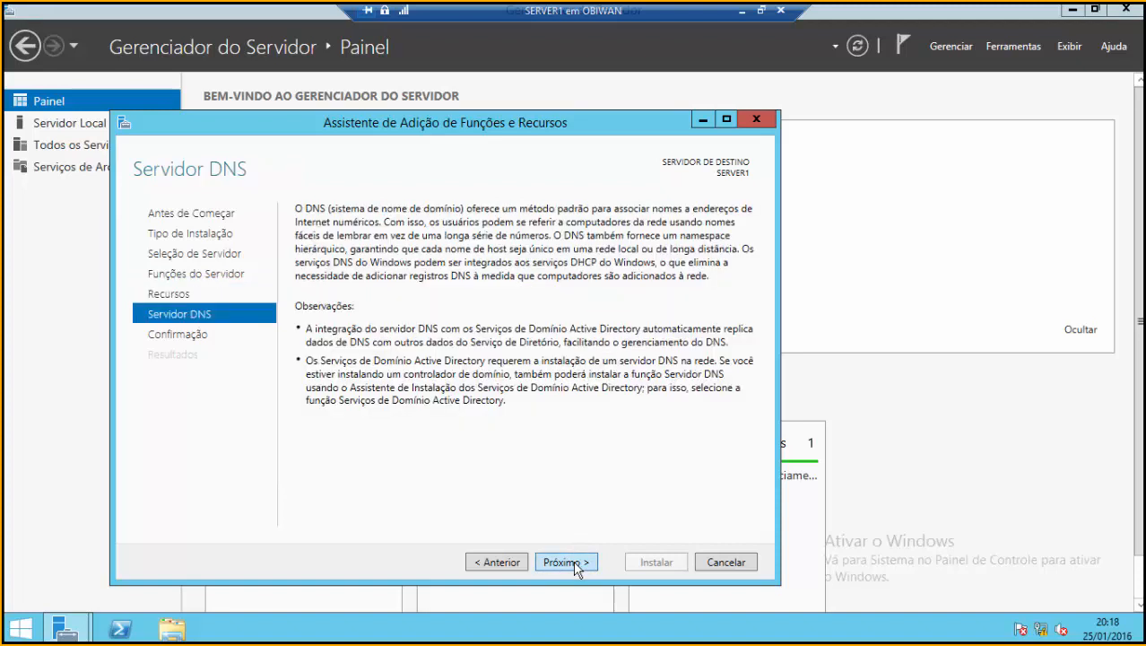
{"action": "left_click", "coordinate": [575, 565]}
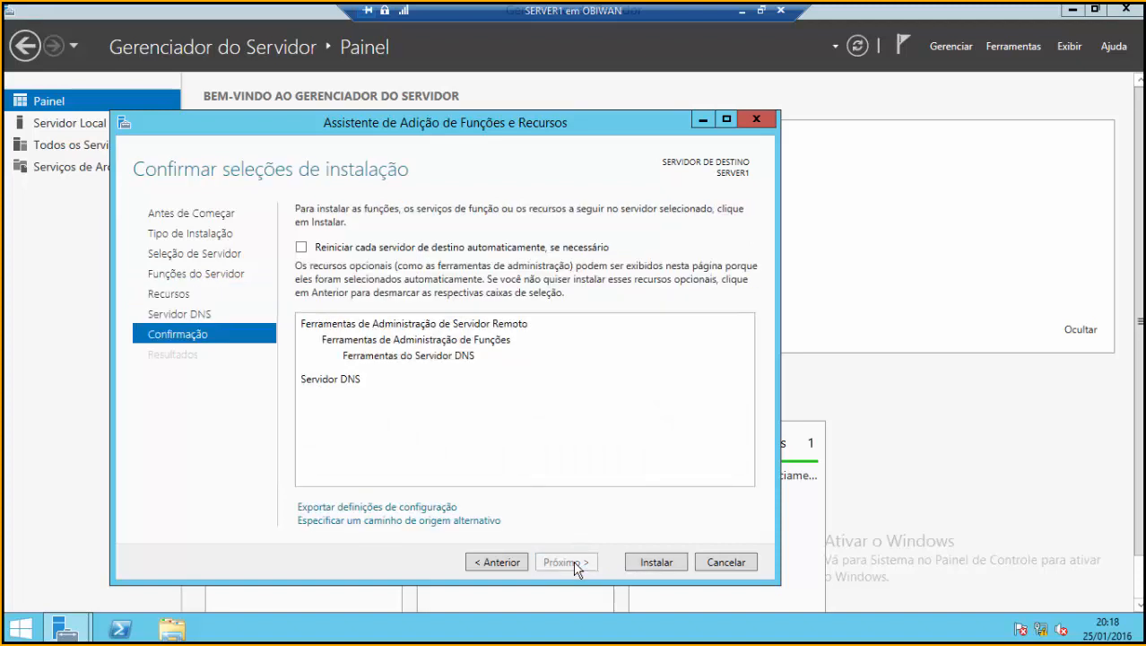
{"action": "left_click", "coordinate": [650, 572]}
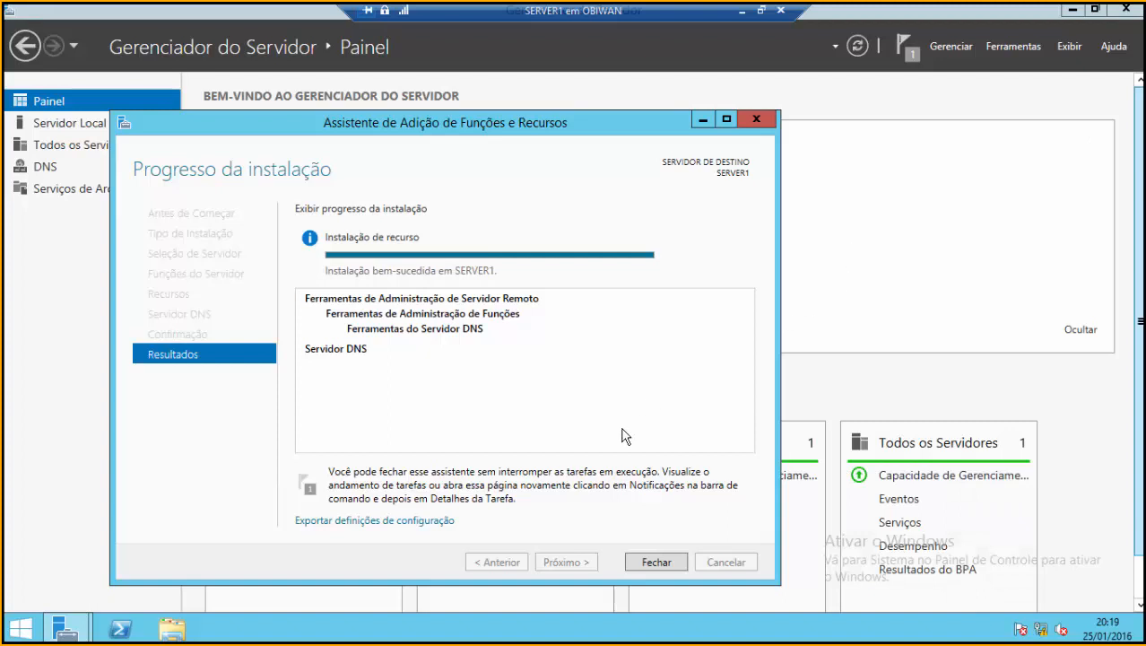
Close the installation wizard, open the DNS management console maximized and expand the SERVER1 node in its widened tree.
{"action": "left_click", "coordinate": [657, 562]}
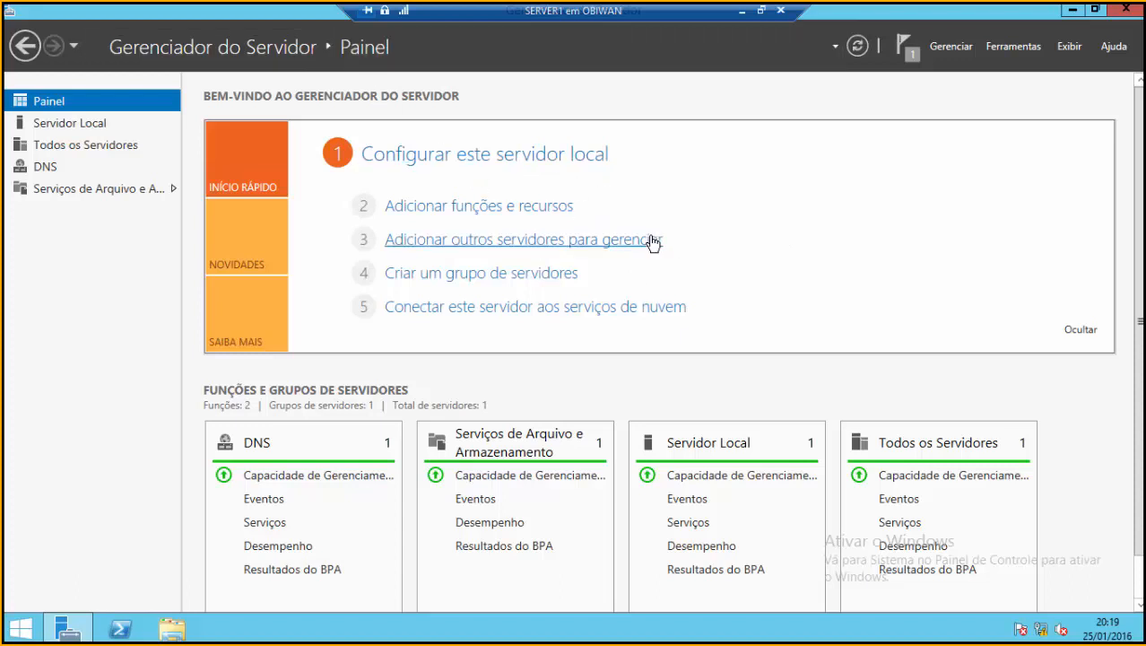
{"action": "left_click", "coordinate": [39, 169]}
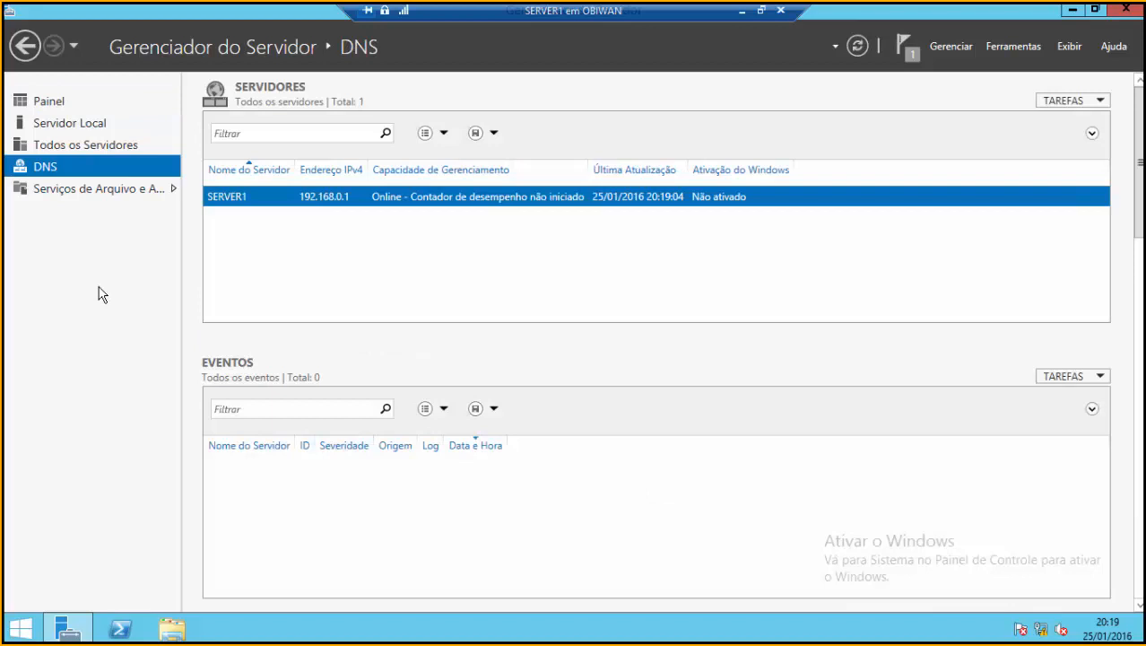
{"action": "left_click", "coordinate": [1013, 46]}
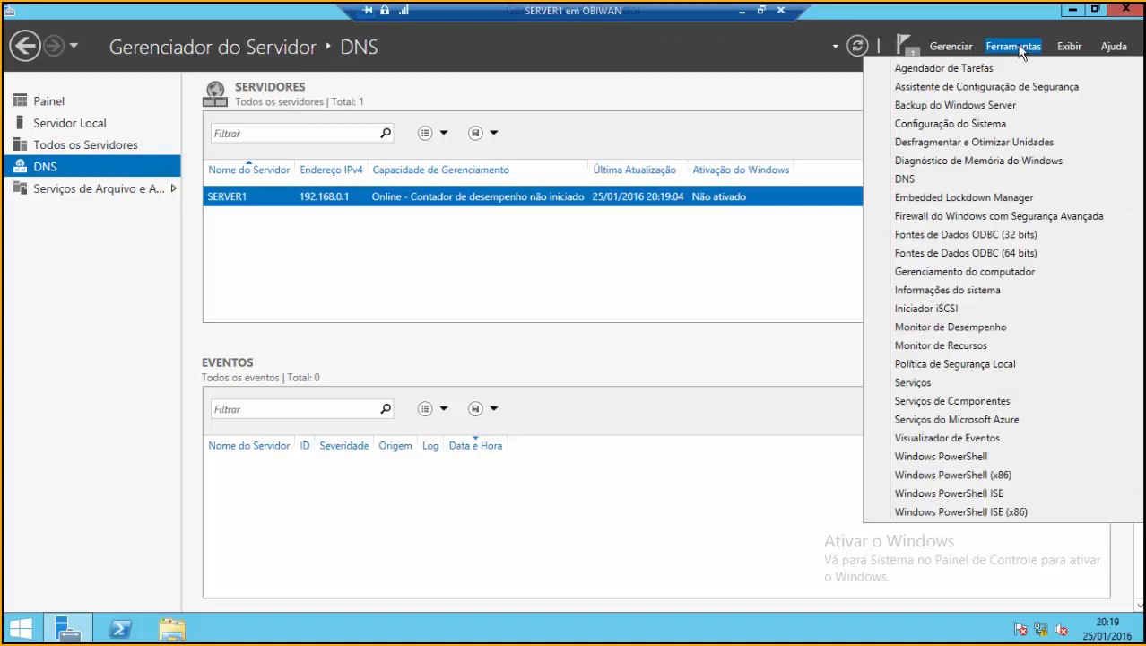
{"action": "left_click", "coordinate": [915, 182]}
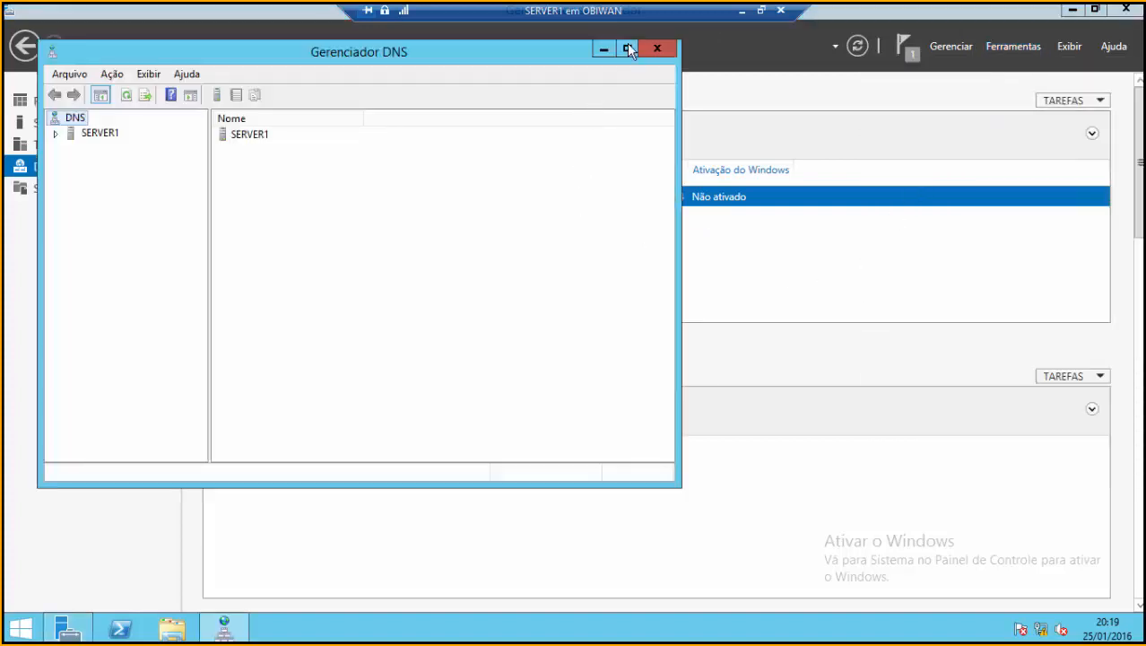
{"action": "left_click", "coordinate": [627, 49]}
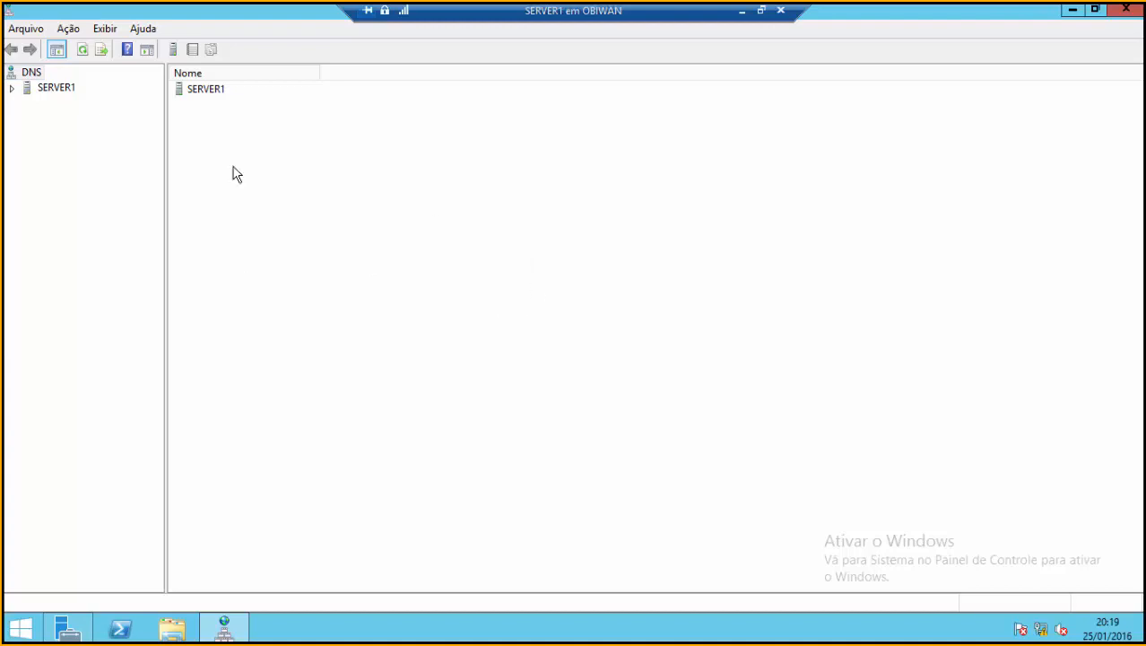
{"action": "left_click", "coordinate": [11, 87]}
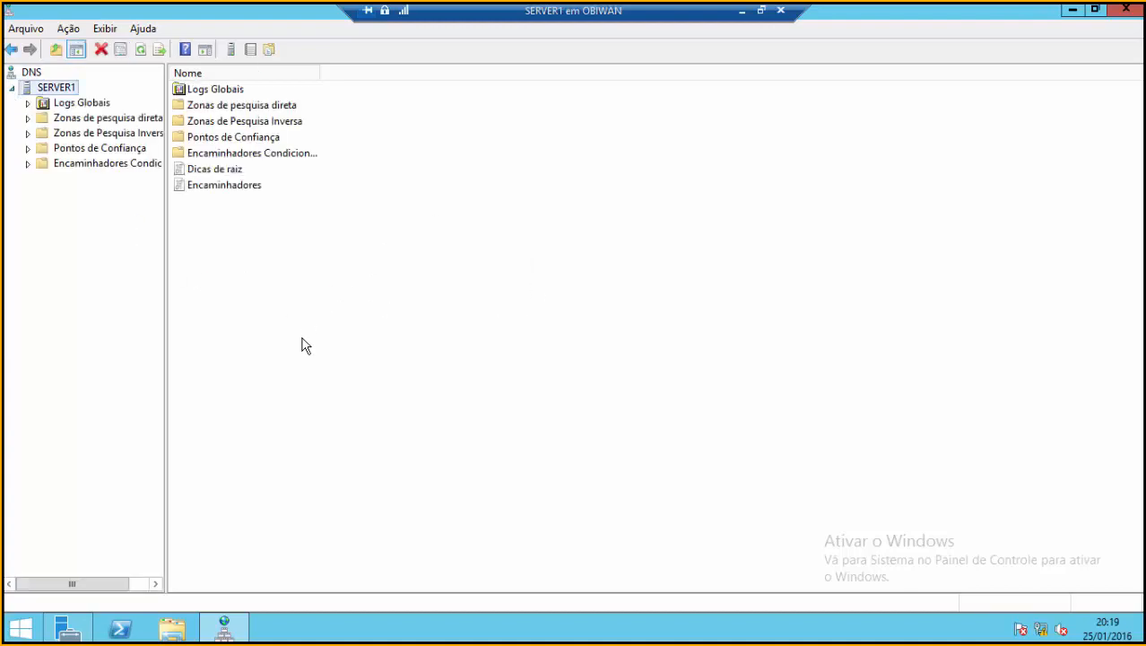
{"action": "left_click_drag", "start_coordinate": [165, 334], "coordinate": [216, 333]}
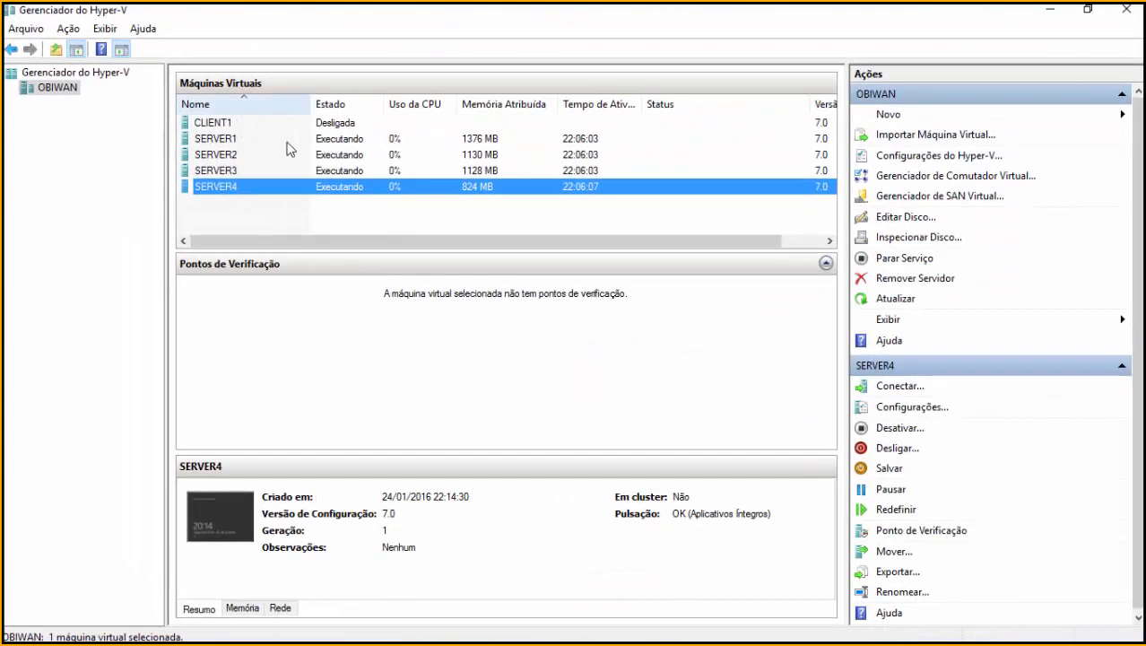
In Hyper-V Manager, check the virtual switch options and VLAN setting of SERVER1's network adapter, then cancel the settings.
{"action": "left_click", "coordinate": [237, 136]}
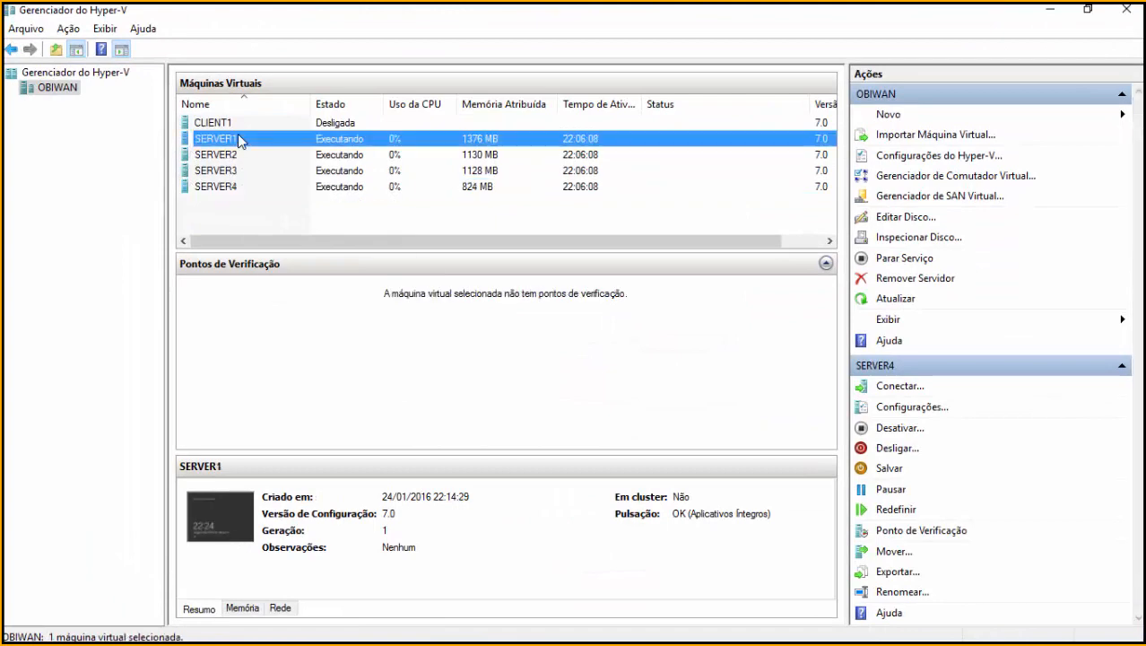
{"action": "right_click", "coordinate": [238, 136]}
{"action": "left_click", "coordinate": [332, 171]}
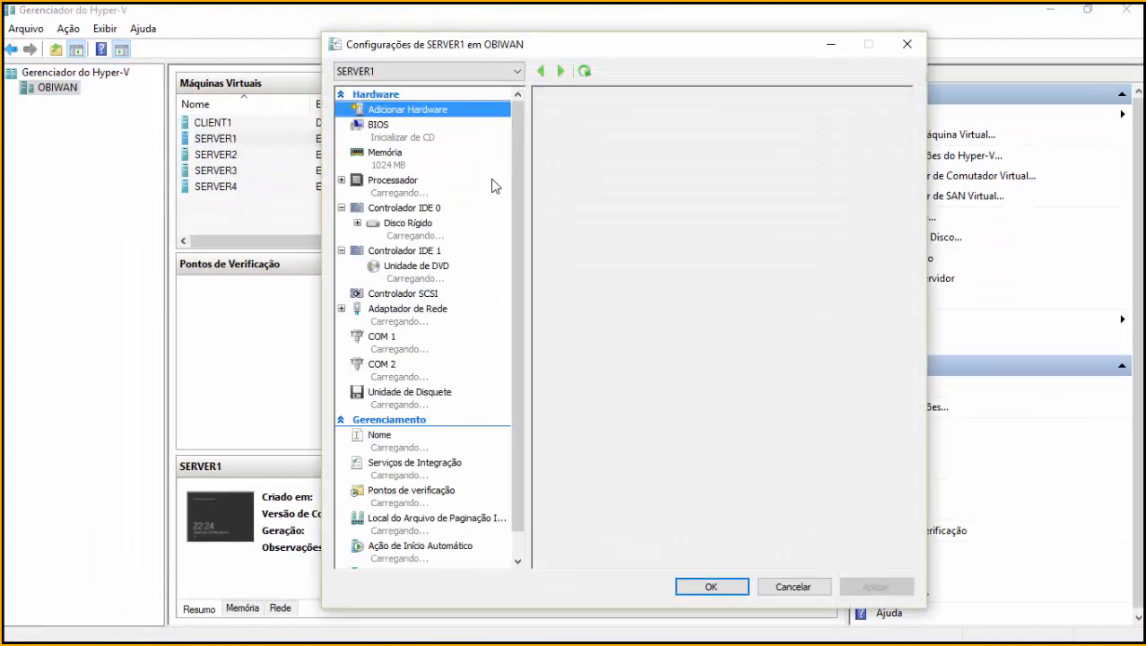
{"action": "left_click", "coordinate": [406, 314]}
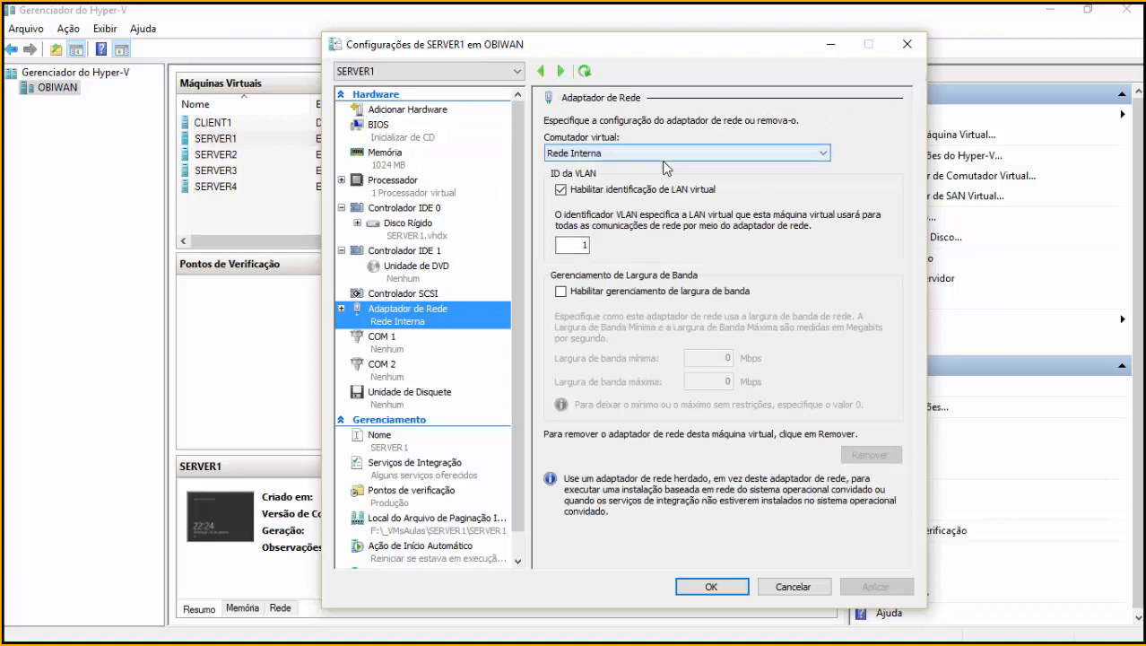
{"action": "left_click", "coordinate": [705, 153]}
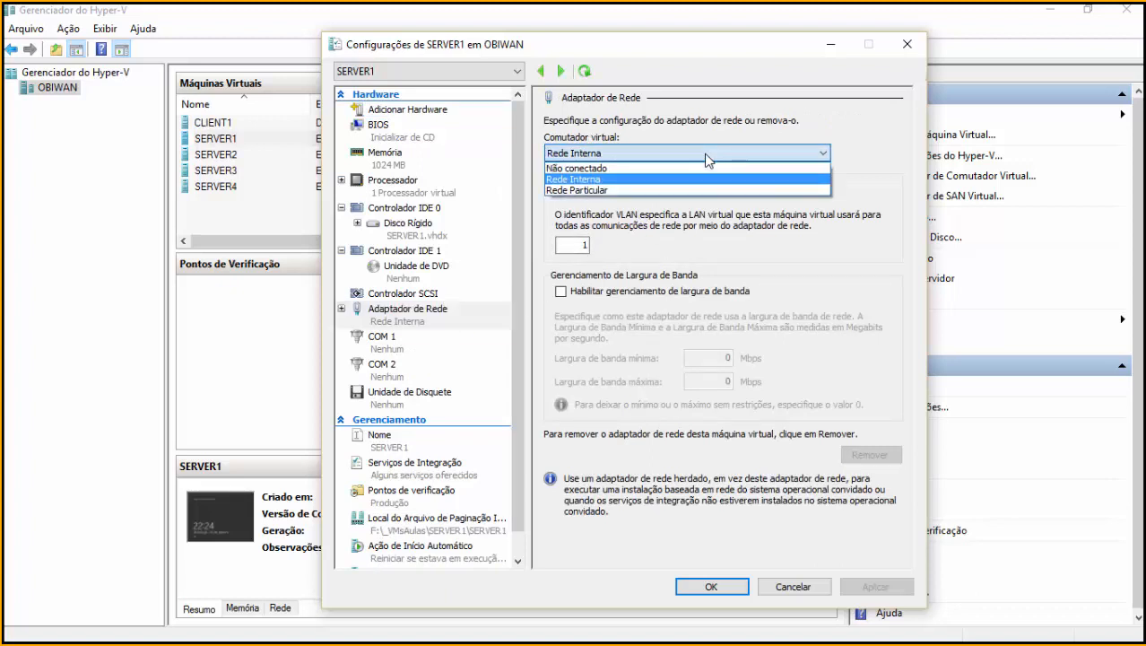
{"action": "left_click", "coordinate": [888, 168]}
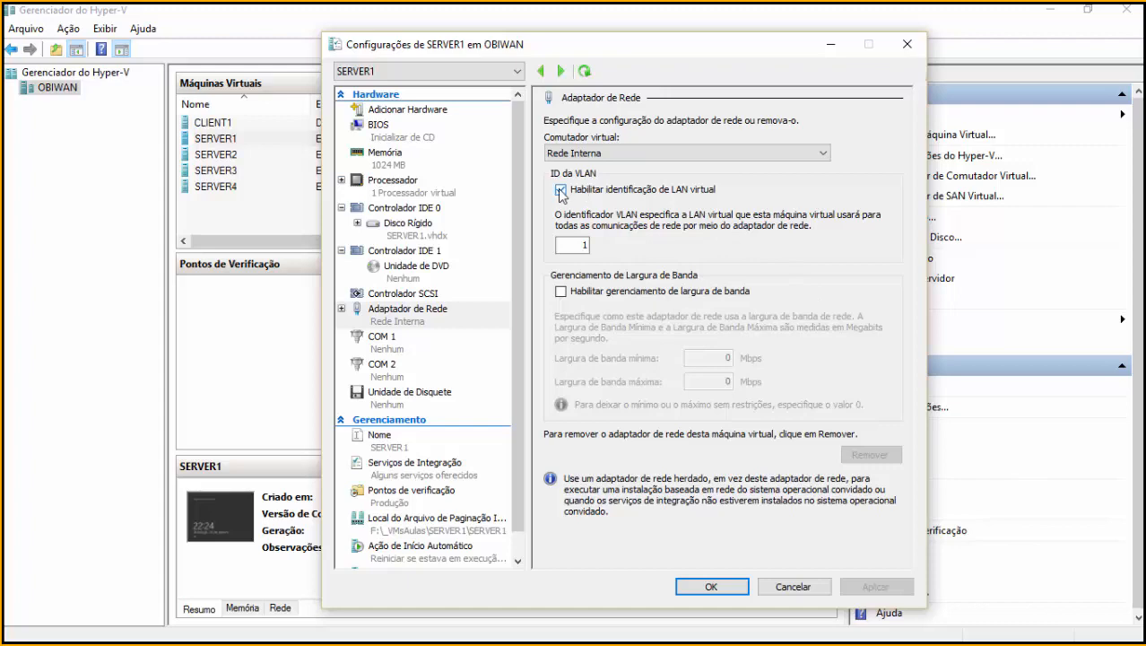
{"action": "left_click", "coordinate": [778, 587]}
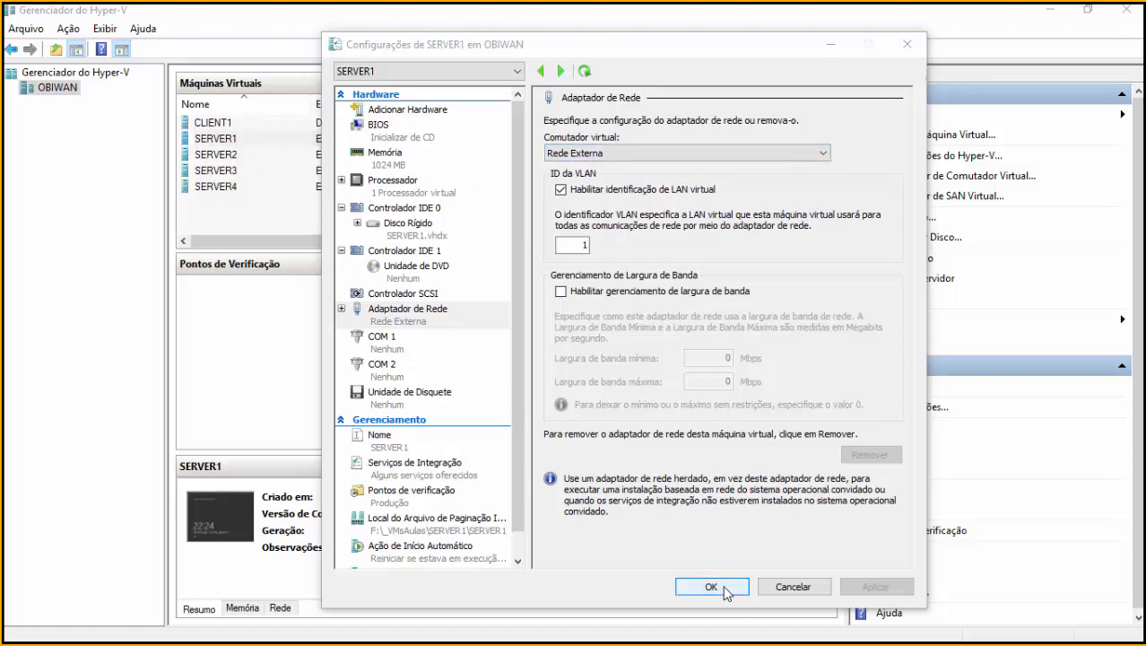
Disable virtual LAN identification on SERVER1's network adapter, which uses the Rede Externa switch, and save the settings.
{"action": "left_click", "coordinate": [560, 190]}
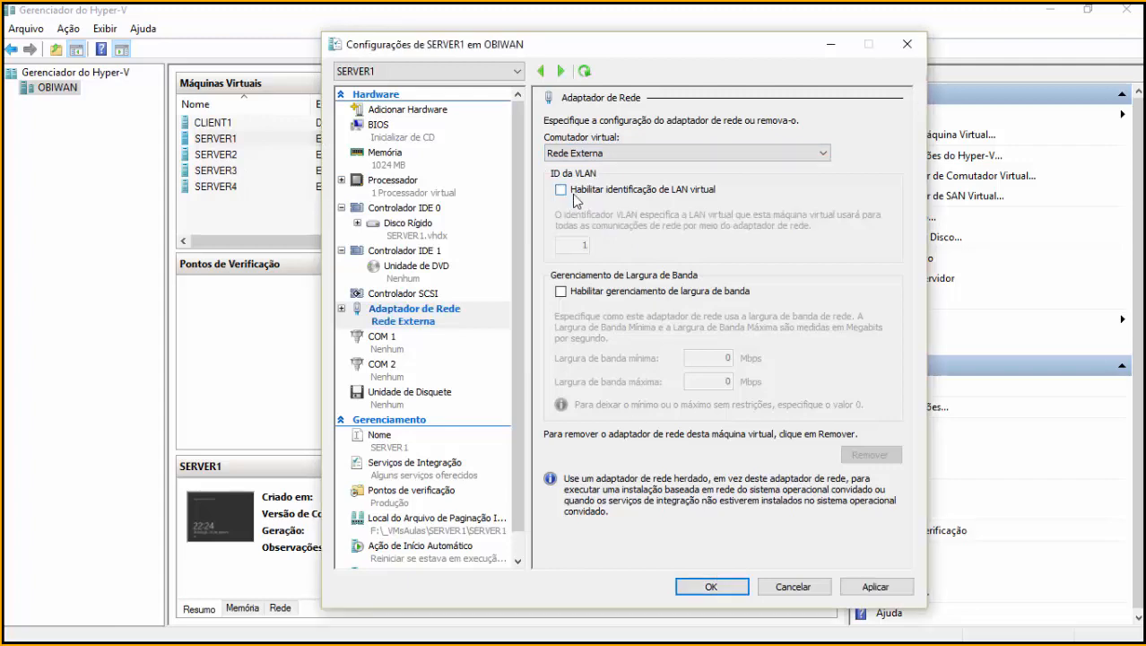
{"action": "left_click", "coordinate": [717, 587]}
Disable virtual LAN identification on SERVER2's network adapter, connect it to the Rede Externa switch and save the settings.
{"action": "right_click", "coordinate": [234, 157]}
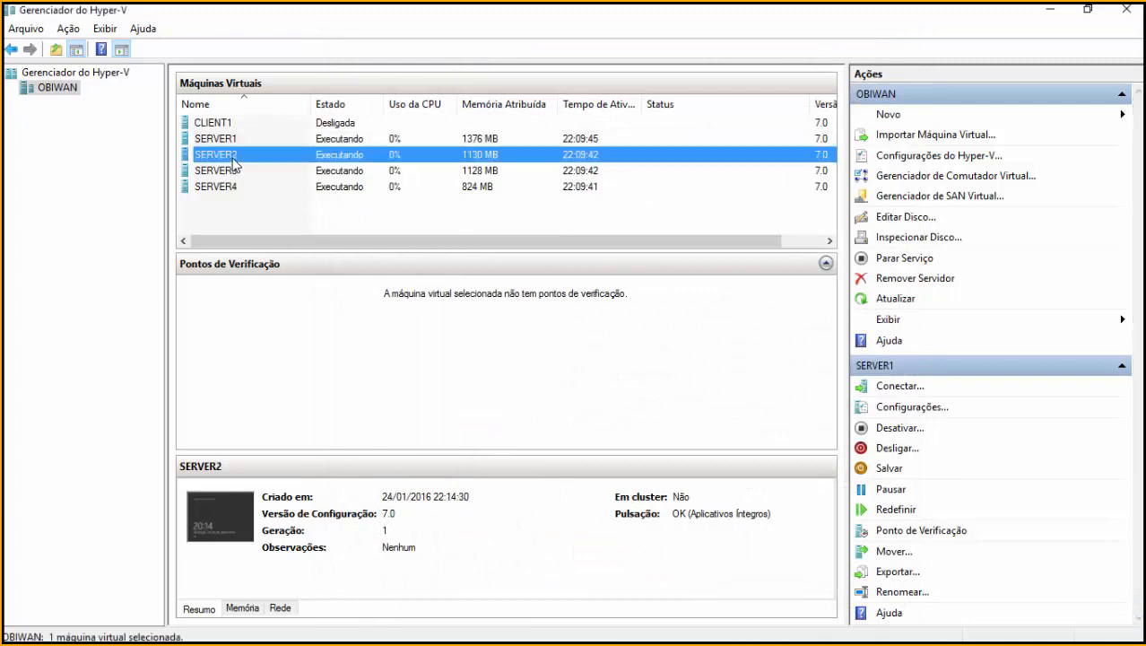
{"action": "left_click", "coordinate": [320, 201]}
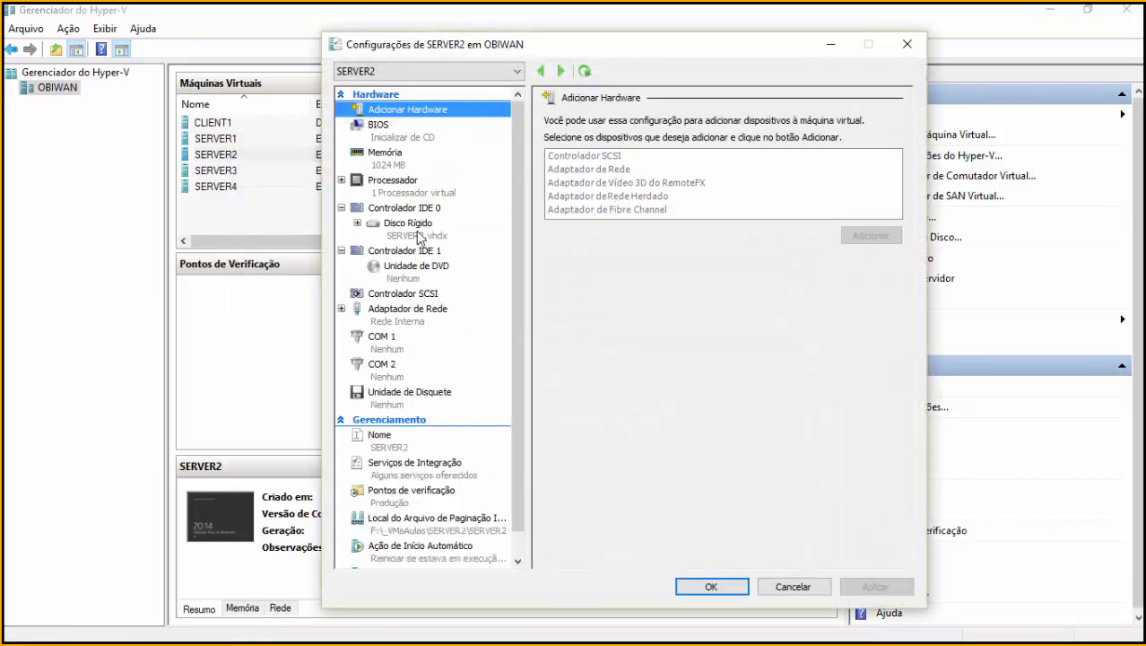
{"action": "left_click", "coordinate": [405, 313]}
{"action": "left_click", "coordinate": [562, 190]}
{"action": "left_click", "coordinate": [617, 154]}
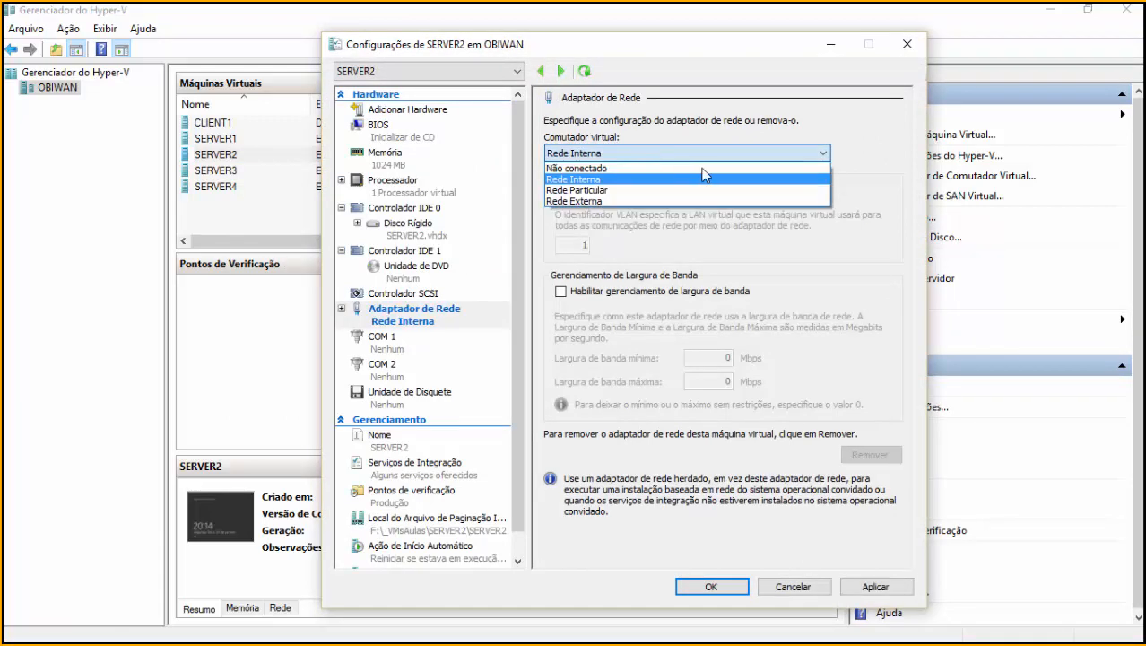
{"action": "left_click", "coordinate": [592, 197]}
{"action": "left_click", "coordinate": [711, 587]}
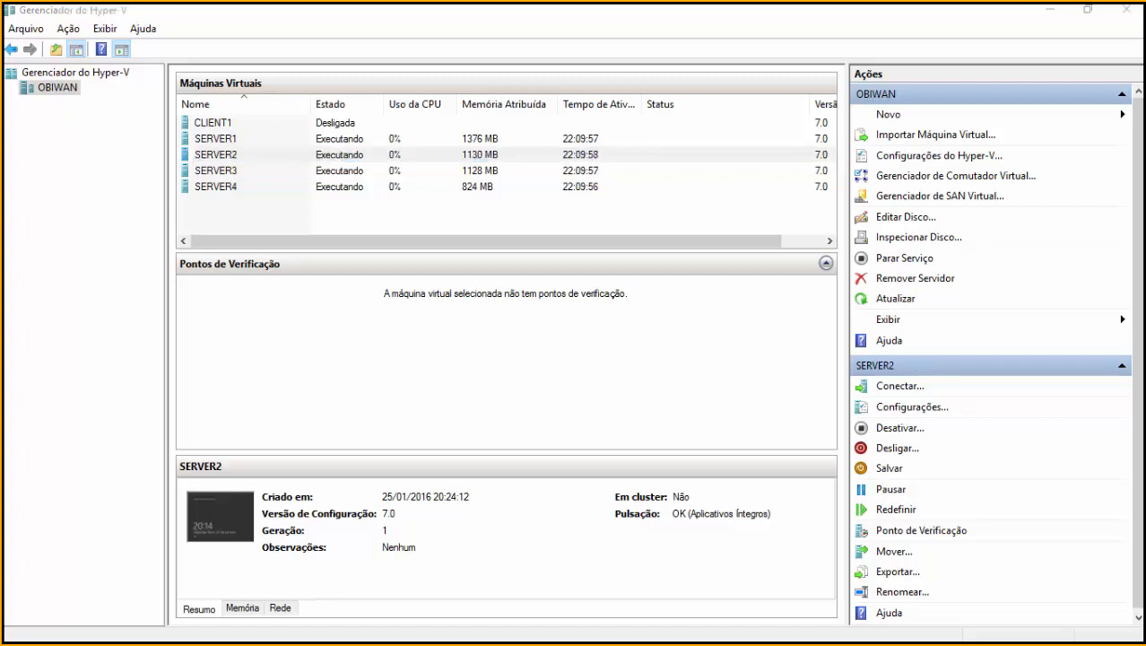
Switch to the SERVER1 virtual machine, allow device discovery on its network and open the network connections with ncpa.cpl.
{"action": "key", "text": "alt+Tab"}
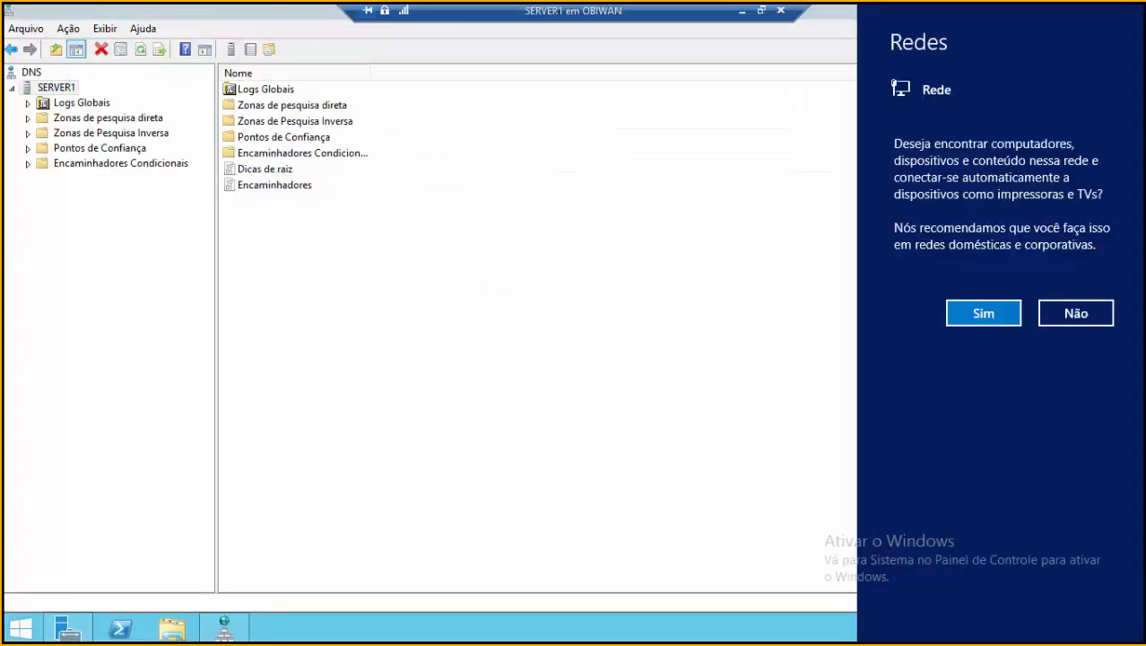
{"action": "left_click", "coordinate": [981, 313]}
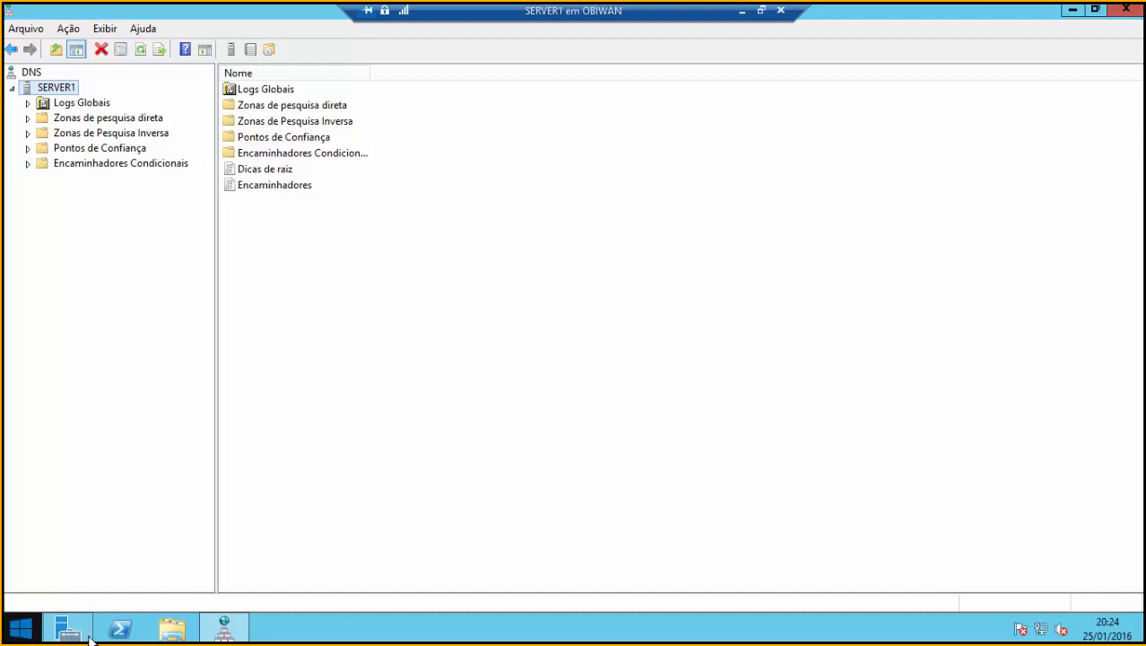
{"action": "left_click", "coordinate": [18, 630]}
{"action": "type", "text": "nc"}
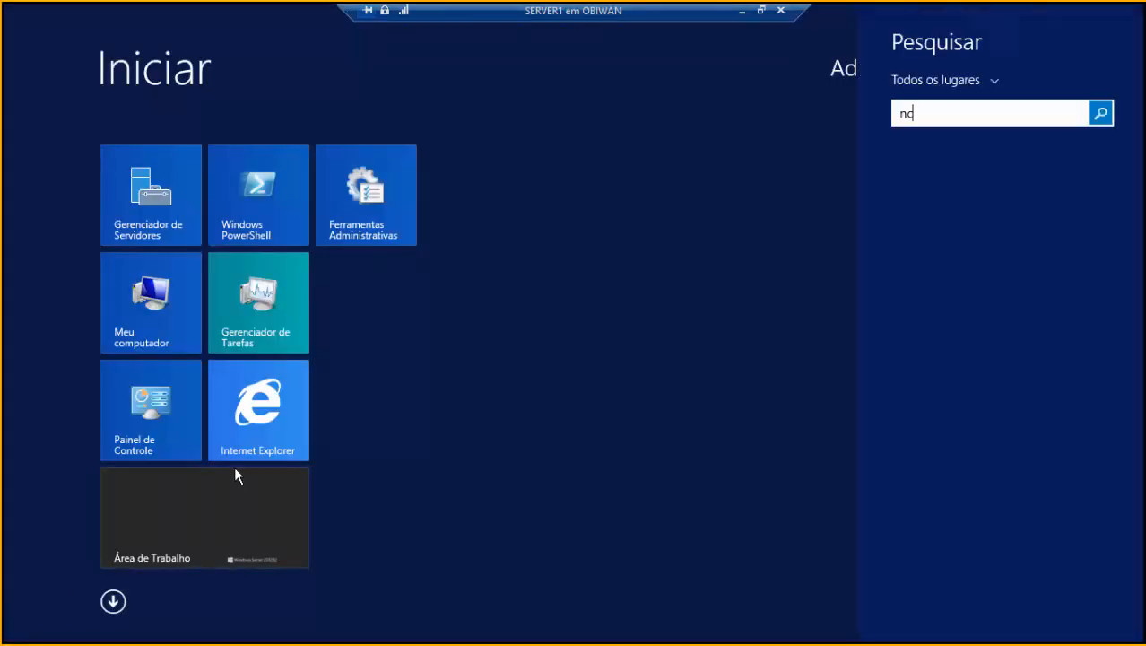
{"action": "type", "text": "pa.cpl"}
{"action": "key", "text": "Return"}
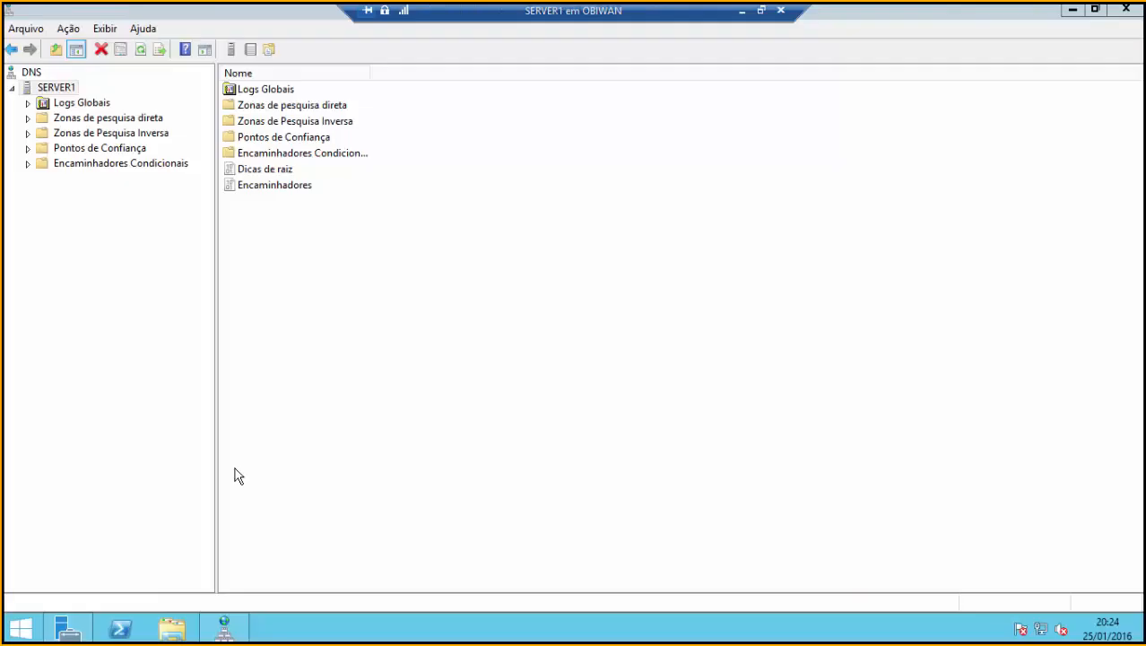
Check the Ethernet 2 connection details on SERVER1, including its IPv4 address, gateway and DNS server.
{"action": "left_click", "coordinate": [314, 169]}
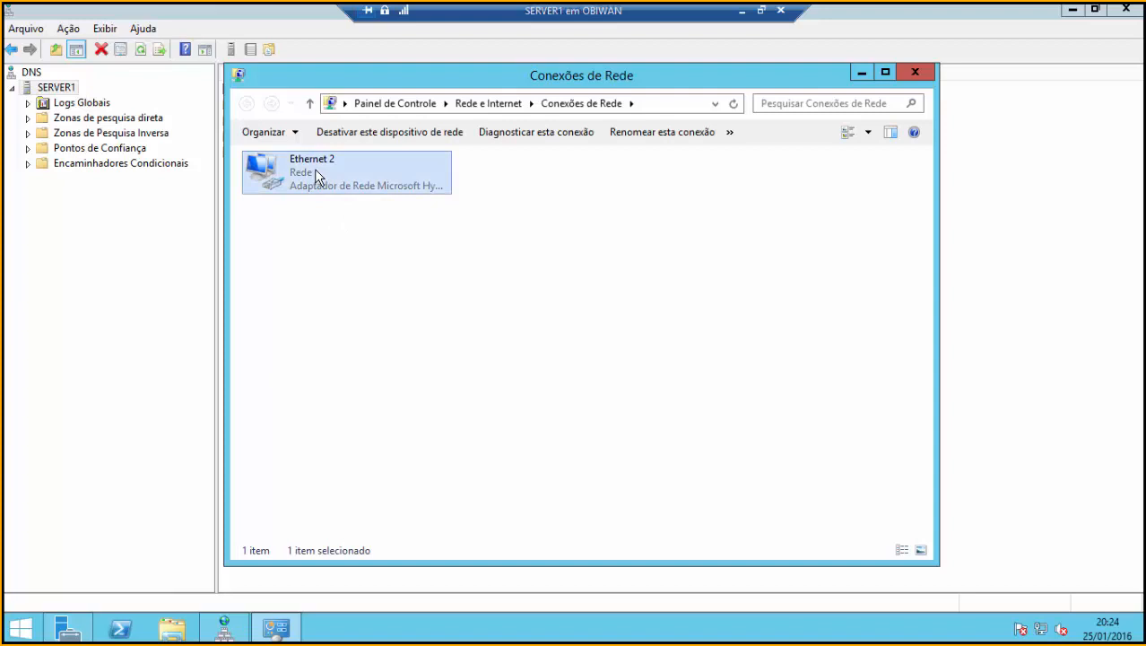
{"action": "double_click", "coordinate": [314, 169]}
{"action": "left_click", "coordinate": [482, 305]}
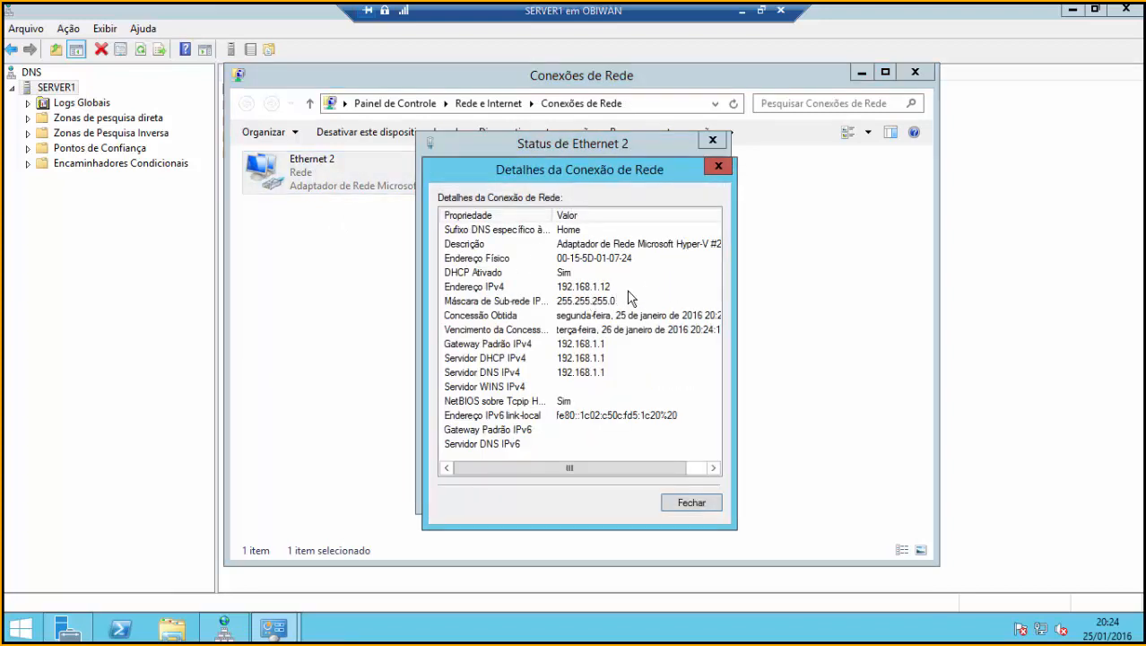
{"action": "left_click", "coordinate": [692, 503]}
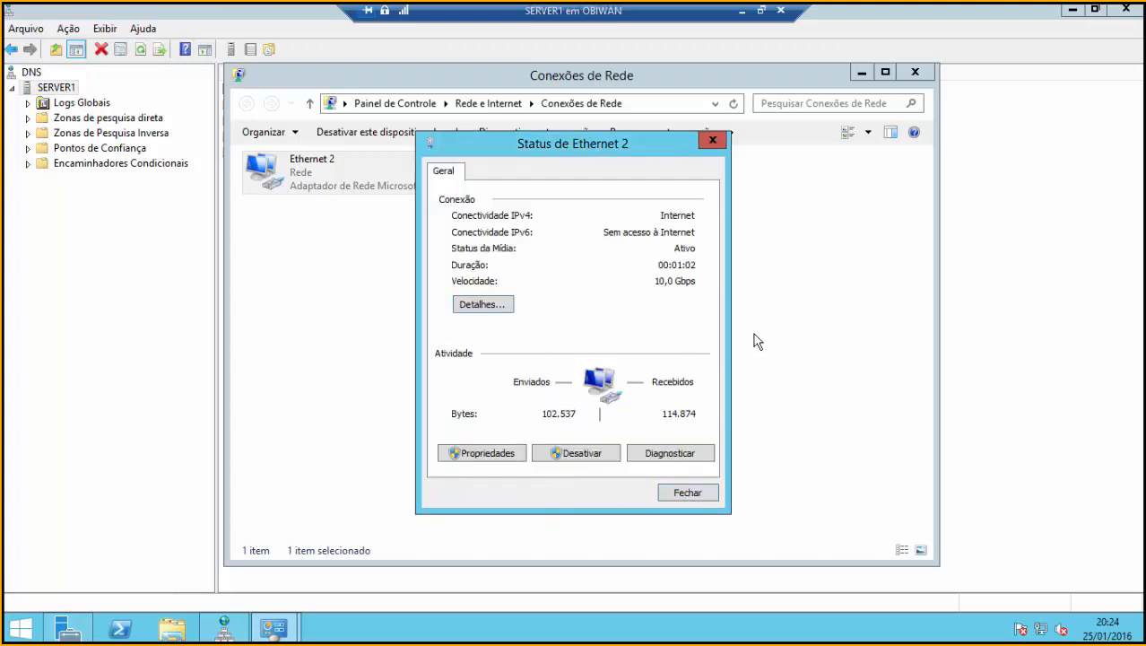
Give SERVER1's Ethernet 2 adapter the static IPv4 address 192.168.1.100, subnet mask 255.255.255.0 and default gateway 192.168.1.1.
{"action": "left_click", "coordinate": [489, 454]}
{"action": "scroll", "coordinate": [534, 301], "scroll_direction": "down", "scroll_amount": 2}
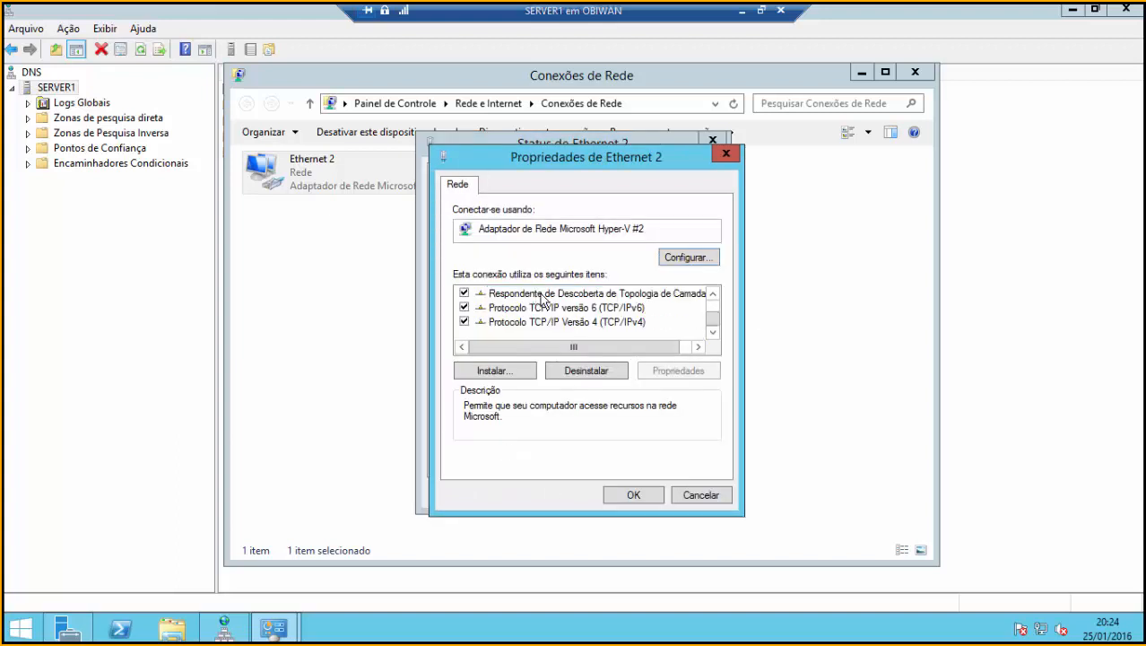
{"action": "double_click", "coordinate": [610, 325]}
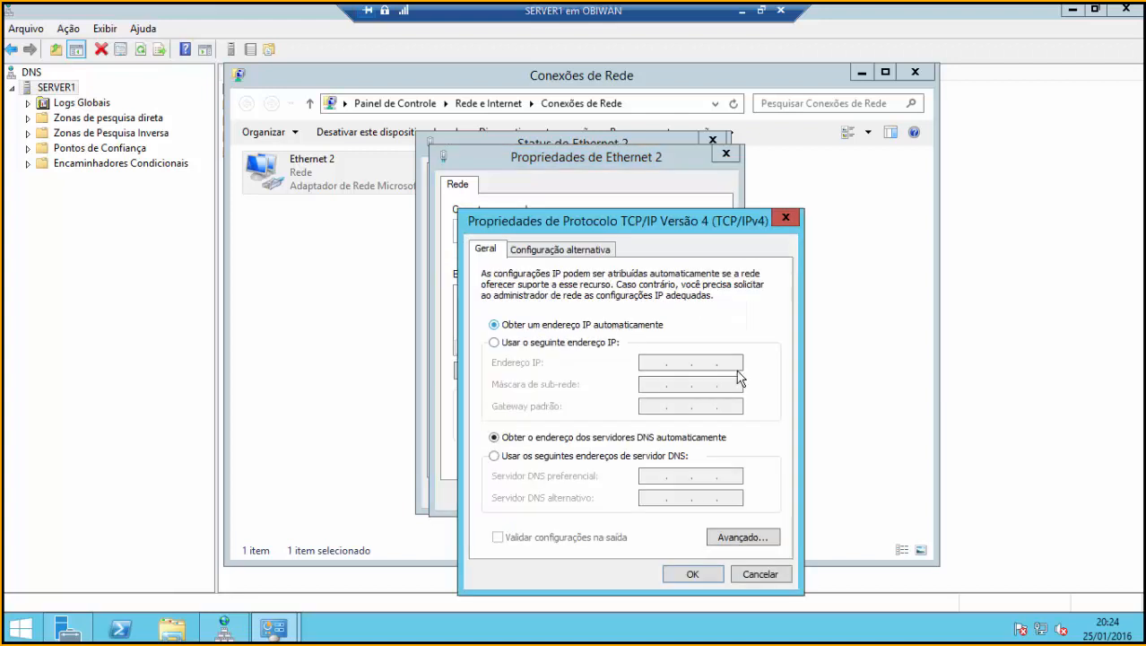
{"action": "left_click", "coordinate": [572, 343]}
{"action": "left_click", "coordinate": [653, 363]}
{"action": "type", "text": "192 . 168 . 1 . 100"}
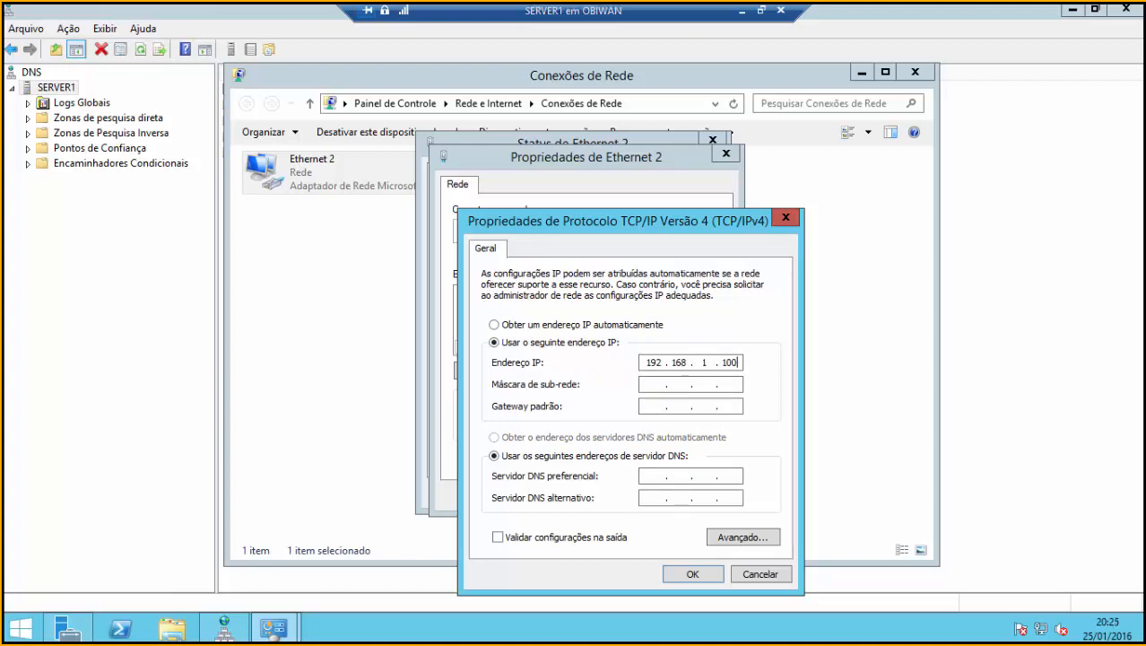
{"action": "key", "text": "Tab"}
{"action": "key", "text": "Tab"}
{"action": "type", "text": "192 . 168 . 1 "}
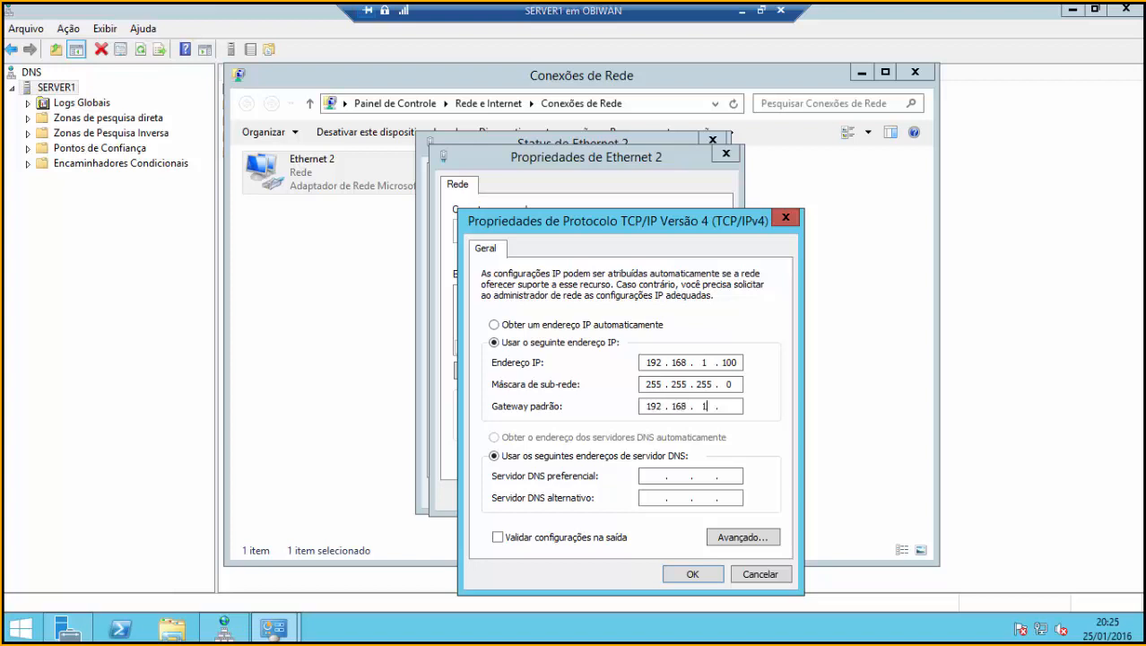
{"action": "type", "text": ". 1"}
Set SERVER1's preferred DNS server to 192.168.1.100, save the adapter settings and close the network windows.
{"action": "key", "text": "Tab"}
{"action": "key", "text": "Tab"}
{"action": "type", "text": "192 . 168 . 1 . 100"}
{"action": "left_click", "coordinate": [691, 575]}
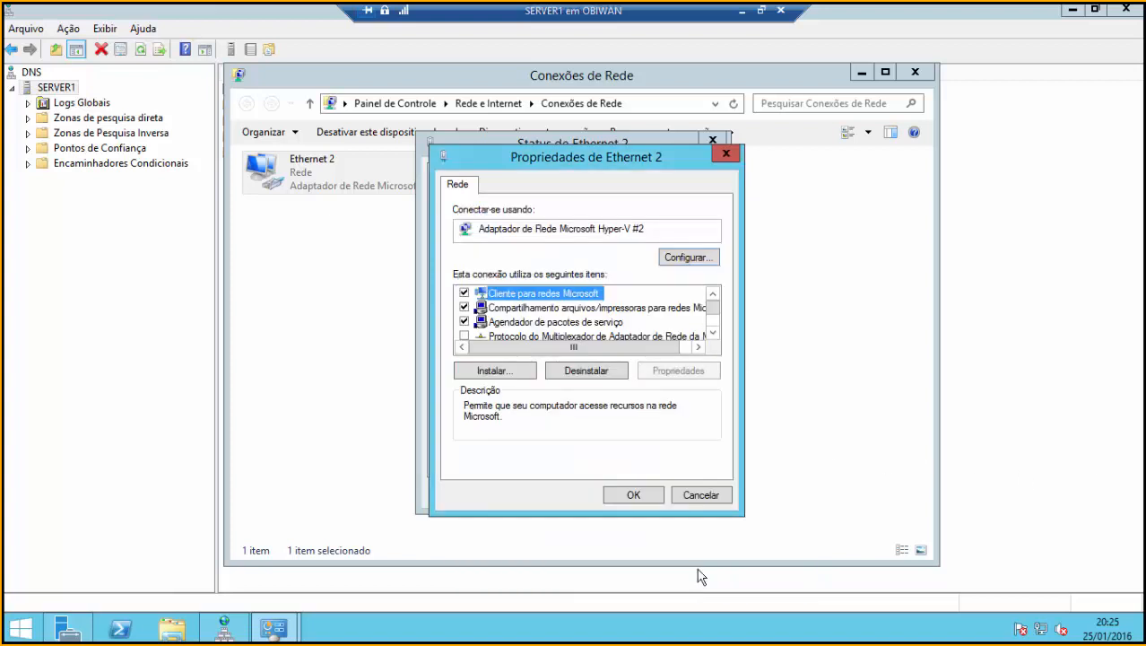
{"action": "left_click", "coordinate": [652, 500]}
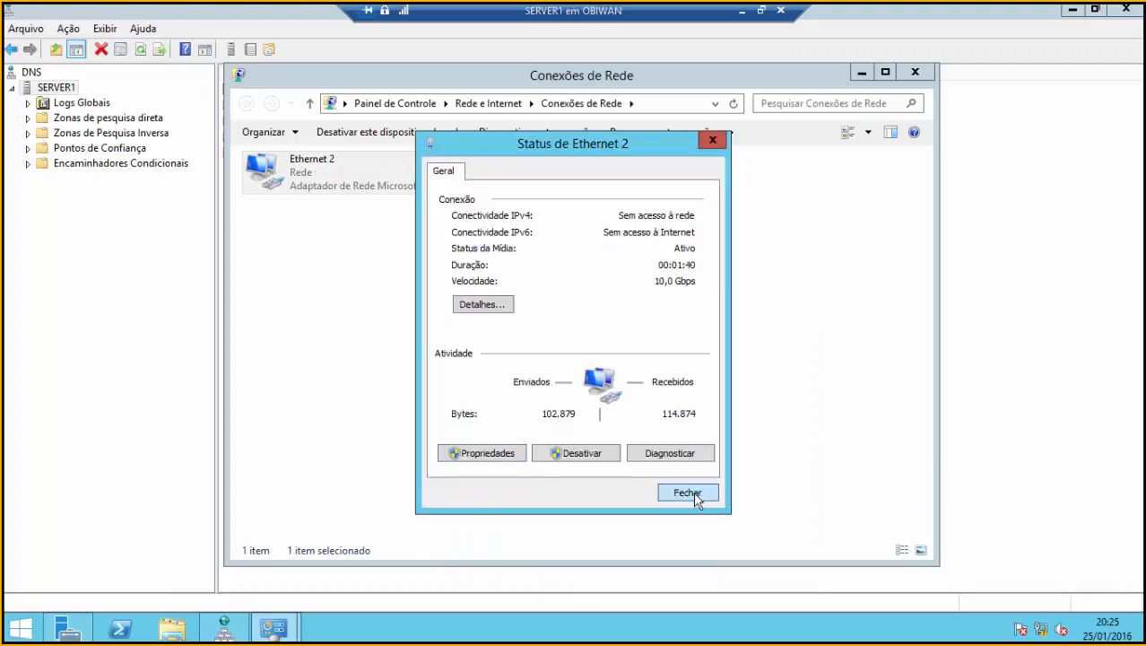
{"action": "left_click", "coordinate": [697, 502]}
{"action": "left_click", "coordinate": [621, 336]}
{"action": "left_click", "coordinate": [911, 75]}
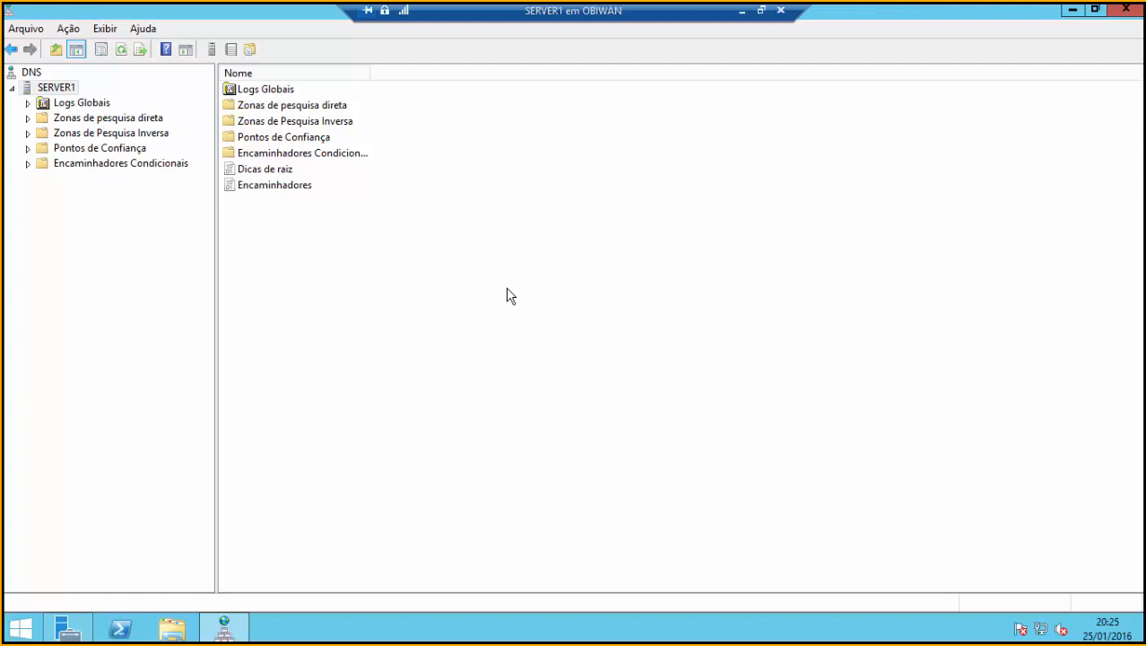
Show SERVER1's forward lookup zones in DNS Manager.
{"action": "left_click", "coordinate": [117, 122]}
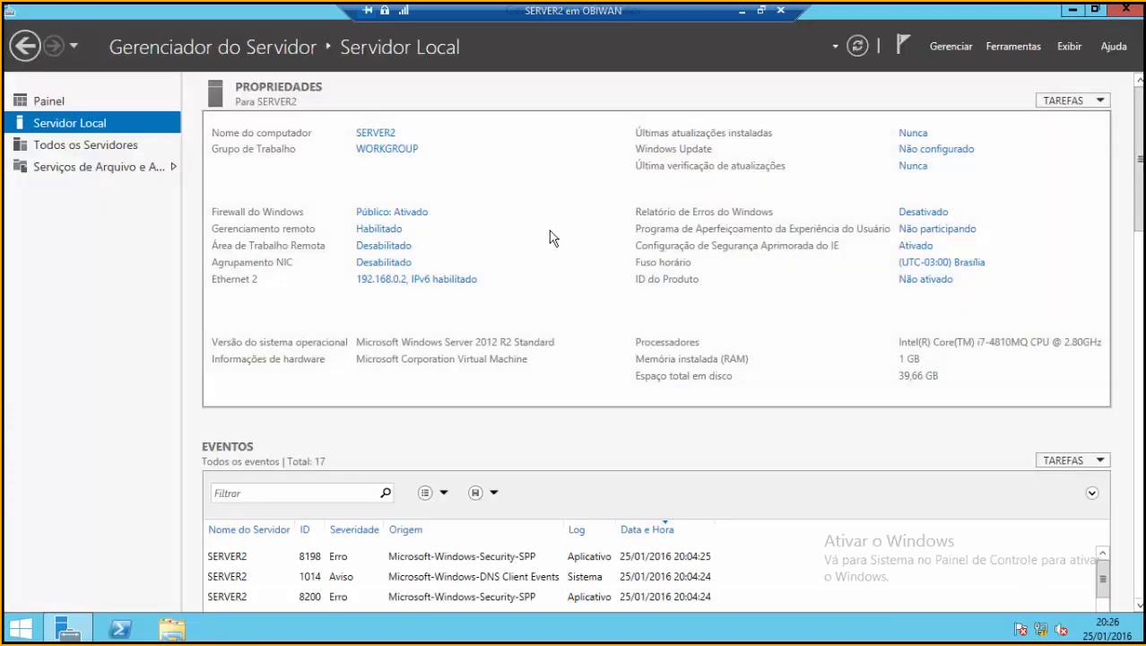
On SERVER2, set the Ethernet 2 adapter's IPv4 address to 192.168.1.102 and its default gateway to 192.168.1.1.
{"action": "left_click", "coordinate": [401, 280]}
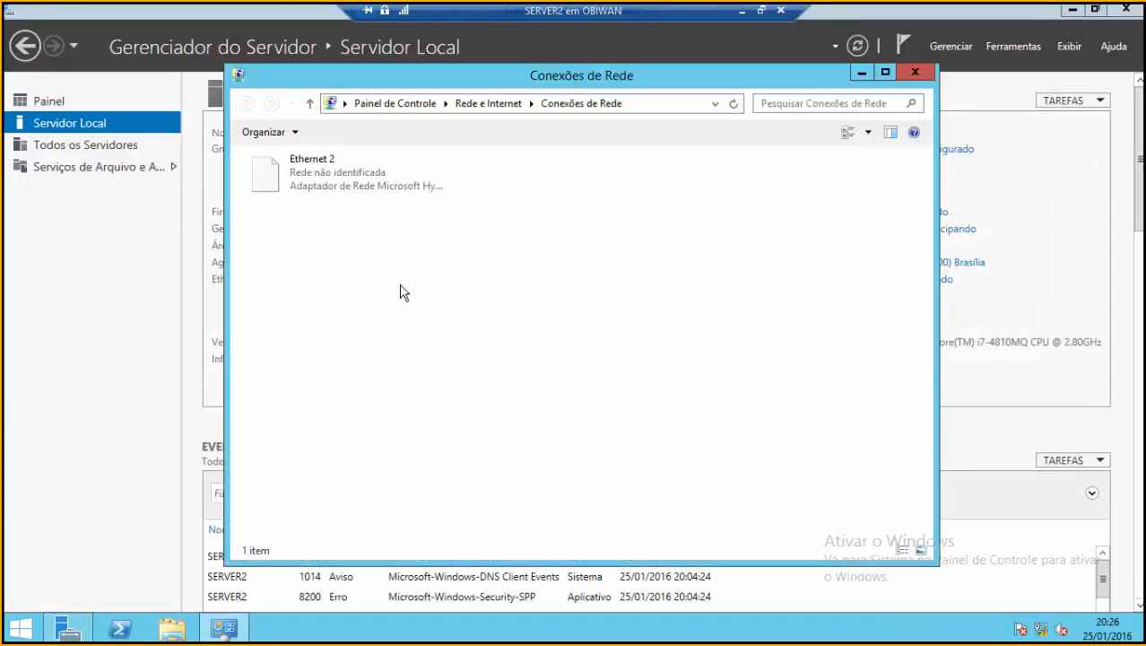
{"action": "double_click", "coordinate": [366, 180]}
{"action": "left_click", "coordinate": [500, 457]}
{"action": "scroll", "coordinate": [586, 314], "scroll_direction": "down", "scroll_amount": 2}
{"action": "double_click", "coordinate": [634, 325]}
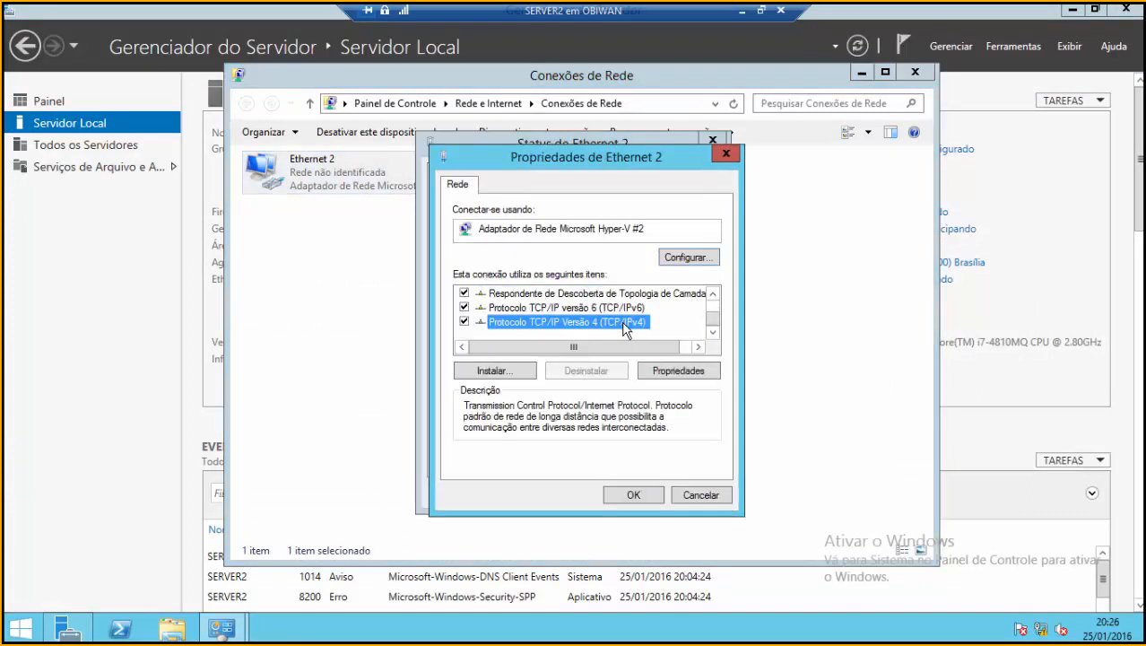
{"action": "double_click", "coordinate": [704, 362]}
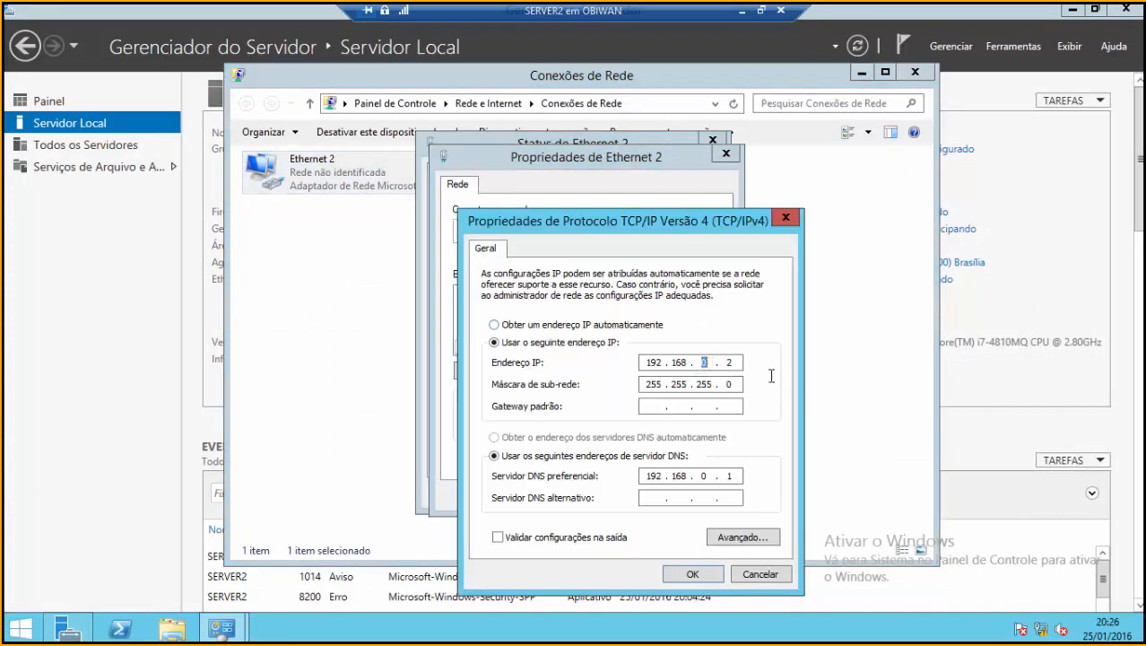
{"action": "type", "text": "1 . 102"}
{"action": "left_click", "coordinate": [649, 405]}
{"action": "type", "text": "192 . 168 . 1 . 1"}
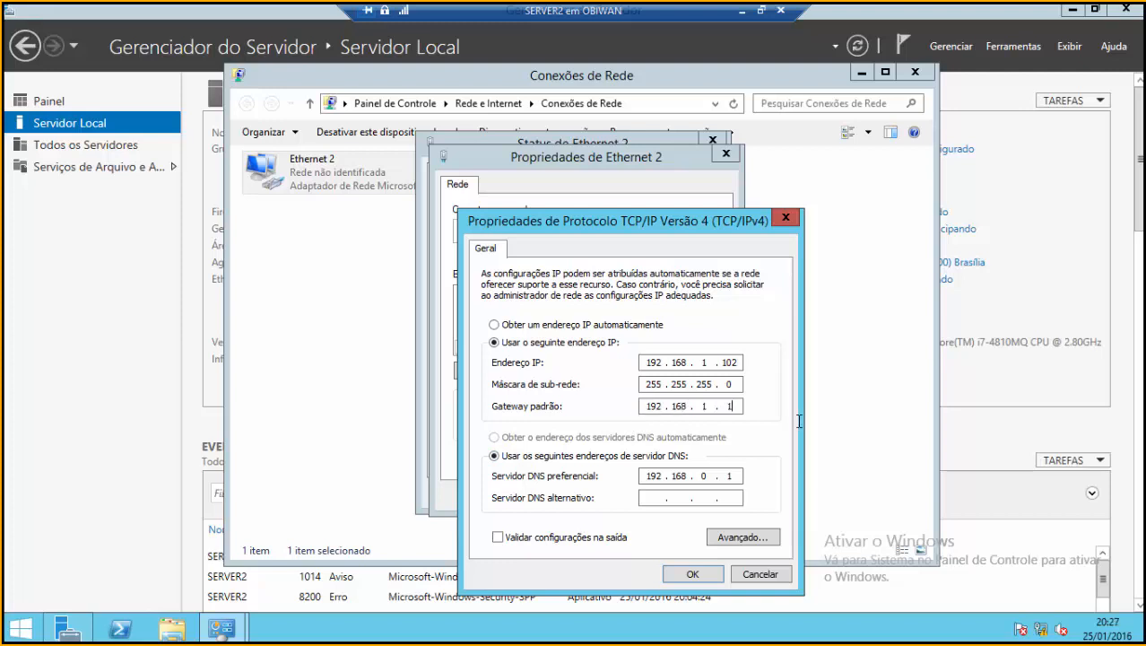
Set SERVER2's preferred DNS server to 192.168.1.100, save and close the network windows, and allow device discovery on the network.
{"action": "double_click", "coordinate": [704, 476]}
{"action": "type", "text": "1 . 100"}
{"action": "left_click", "coordinate": [689, 574]}
{"action": "left_click", "coordinate": [644, 499]}
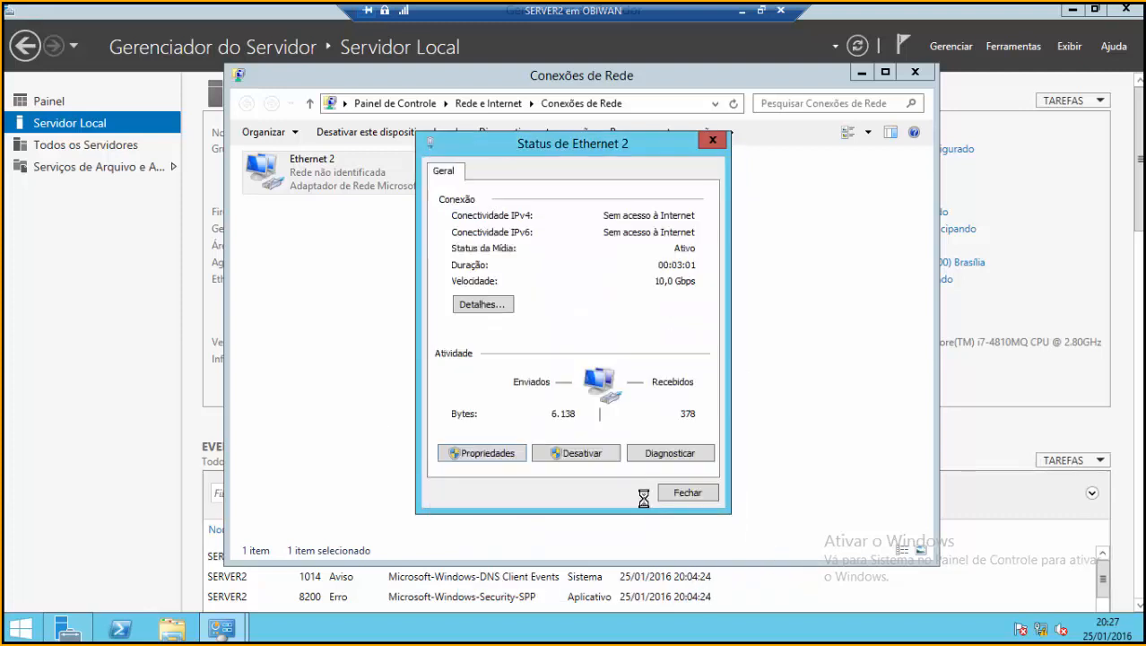
{"action": "left_click", "coordinate": [691, 495]}
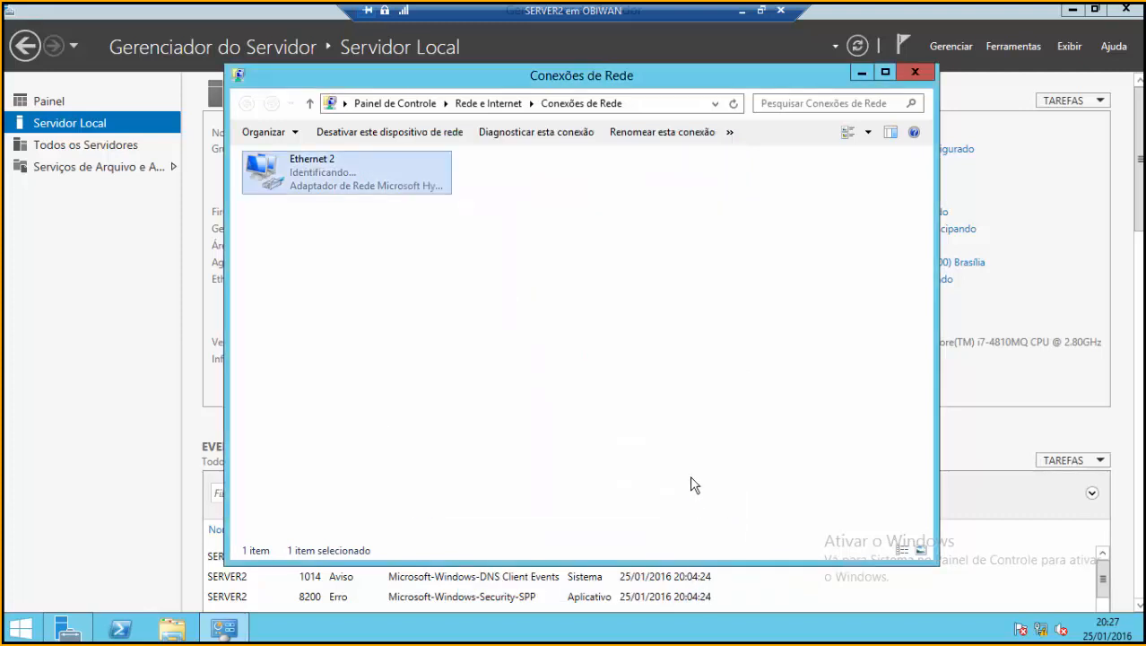
{"action": "left_click", "coordinate": [915, 72]}
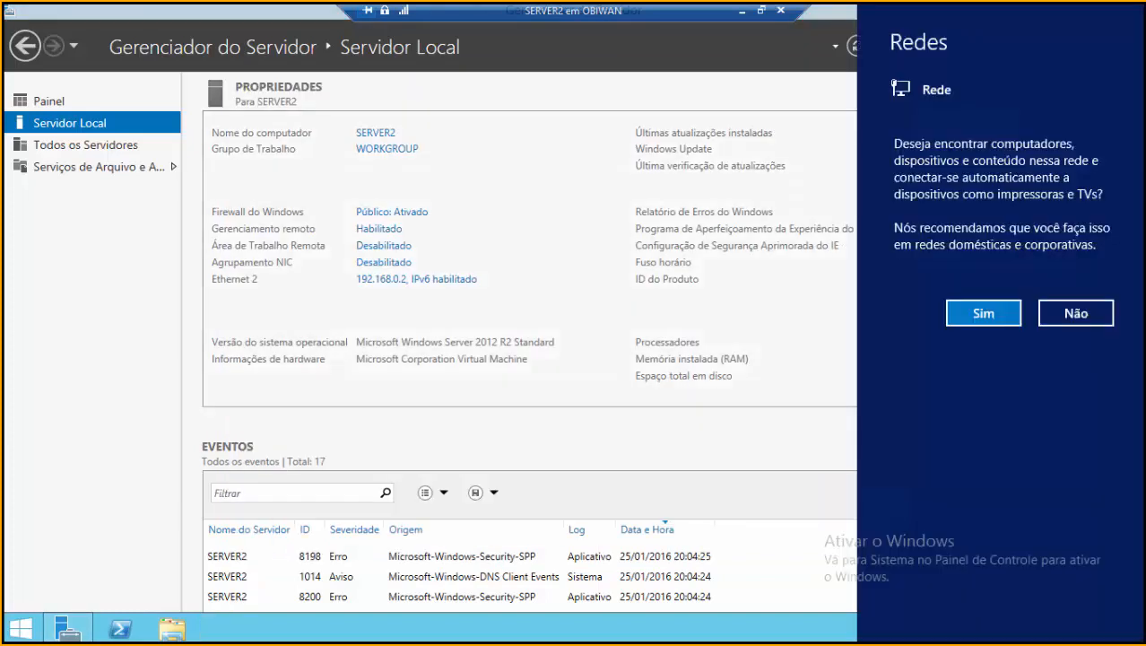
{"action": "left_click", "coordinate": [976, 314]}
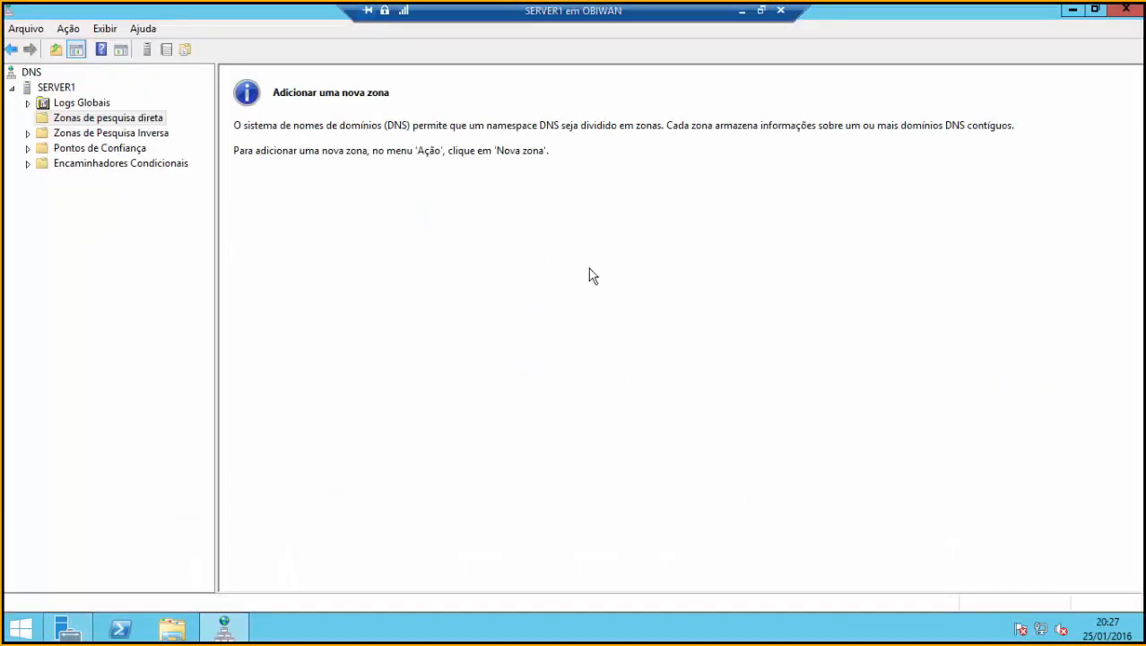
Check SERVER1's Local Server properties in Server Manager, including the Ethernet 2 address.
{"action": "left_click", "coordinate": [71, 636]}
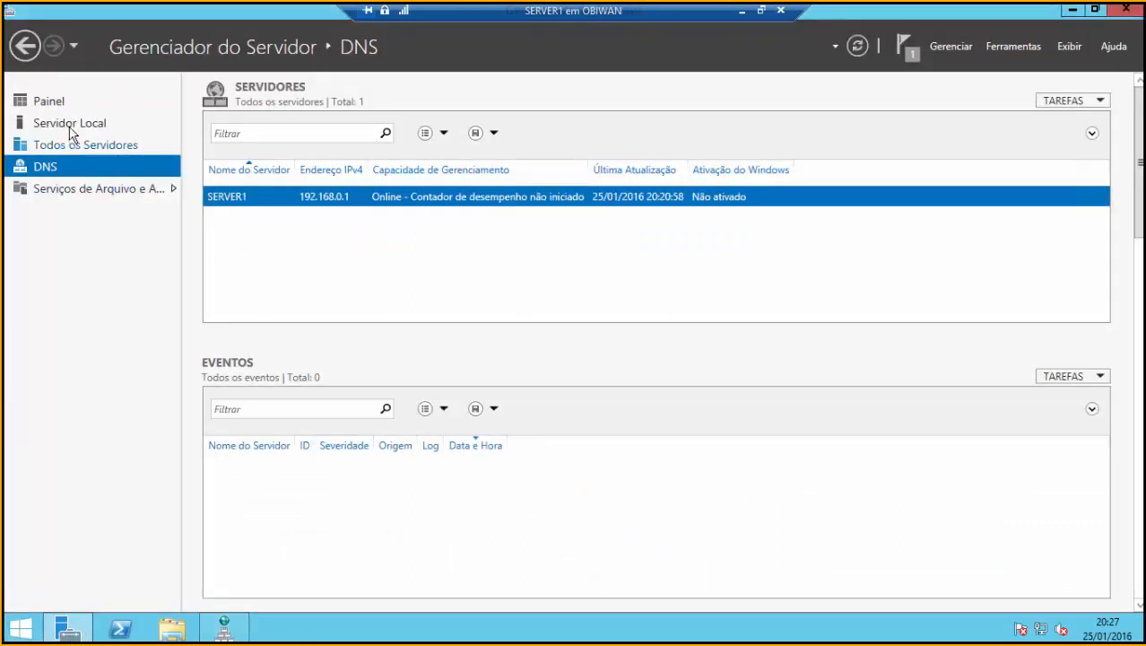
{"action": "left_click", "coordinate": [66, 124]}
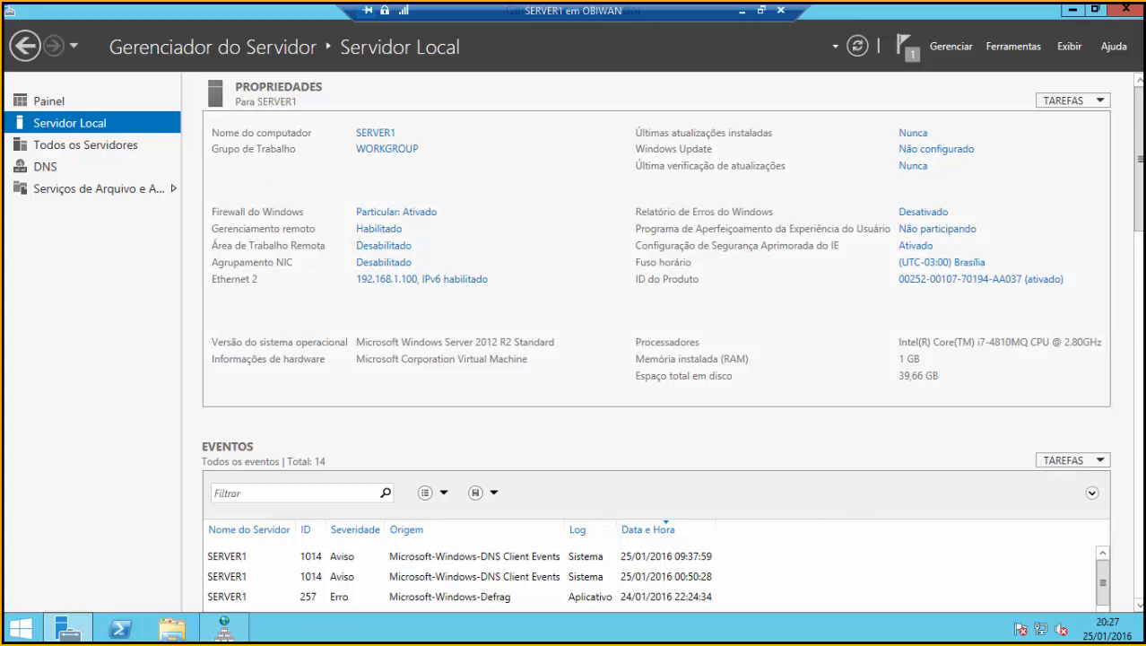
{"action": "key", "text": "alt+Tab"}
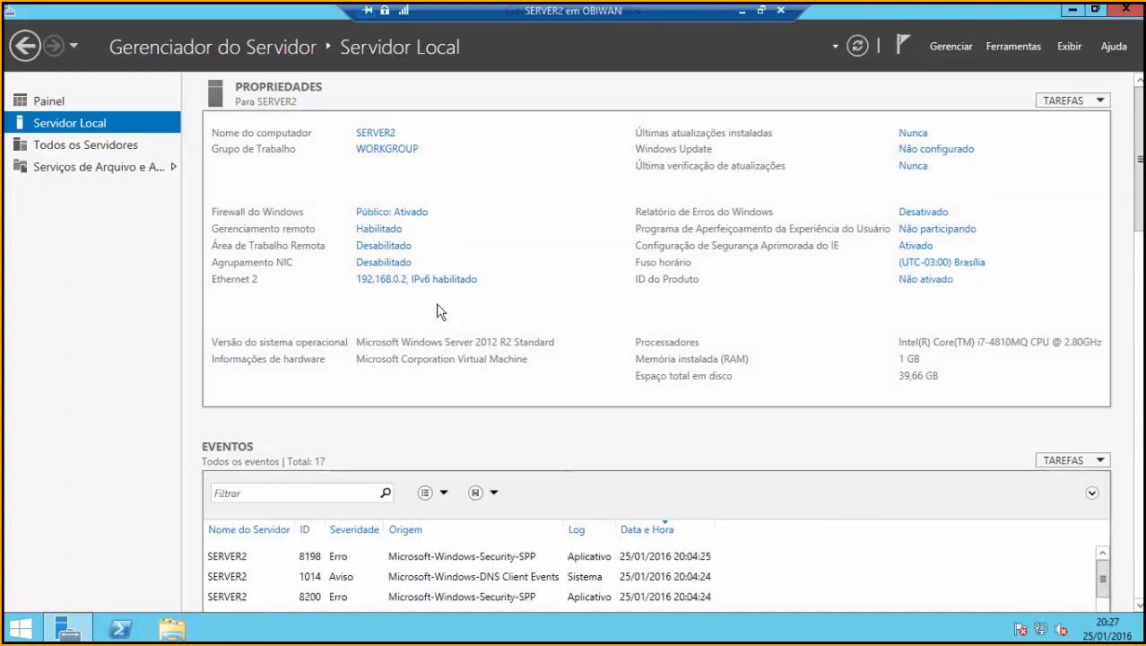
{"action": "left_click", "coordinate": [27, 630]}
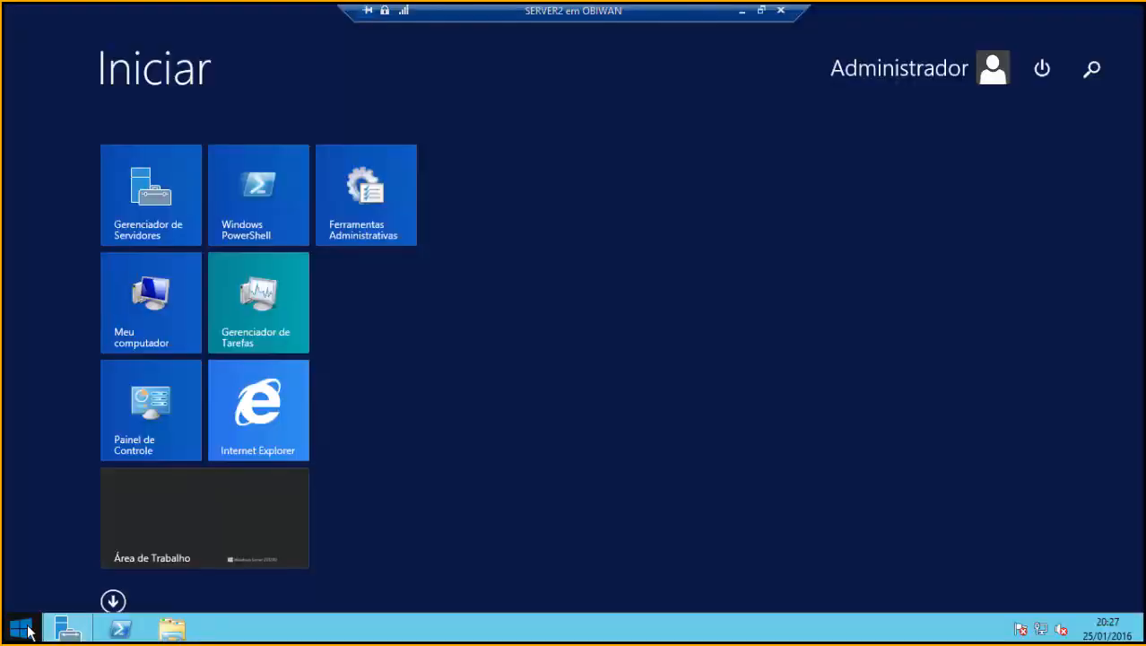
{"action": "type", "text": "cmd"}
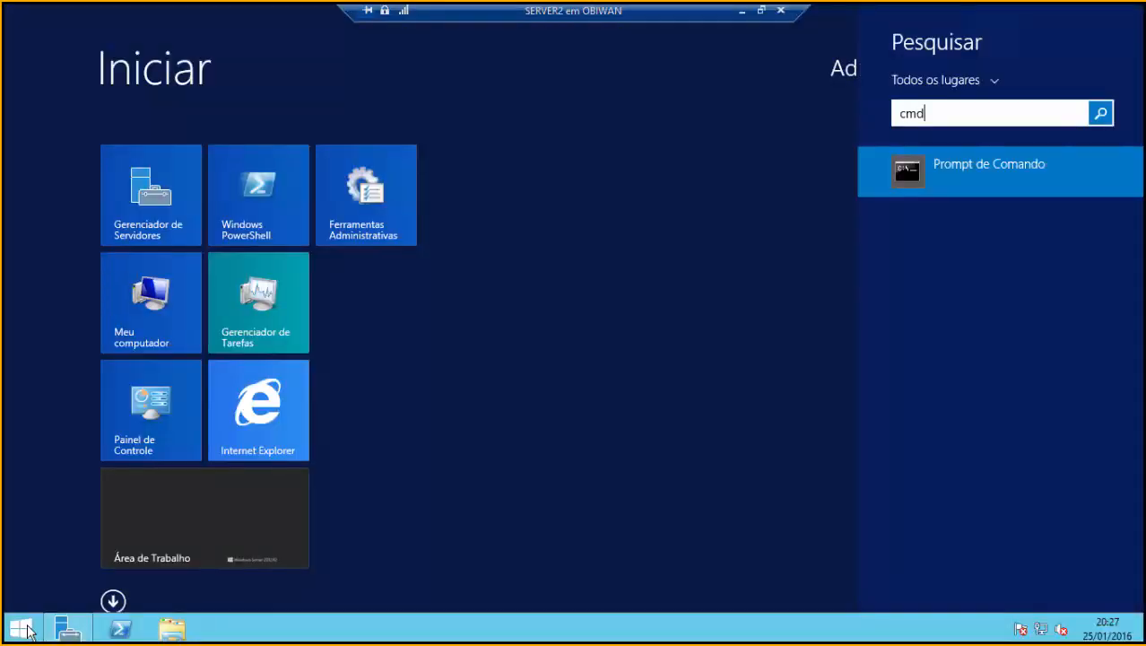
{"action": "key", "text": "Return"}
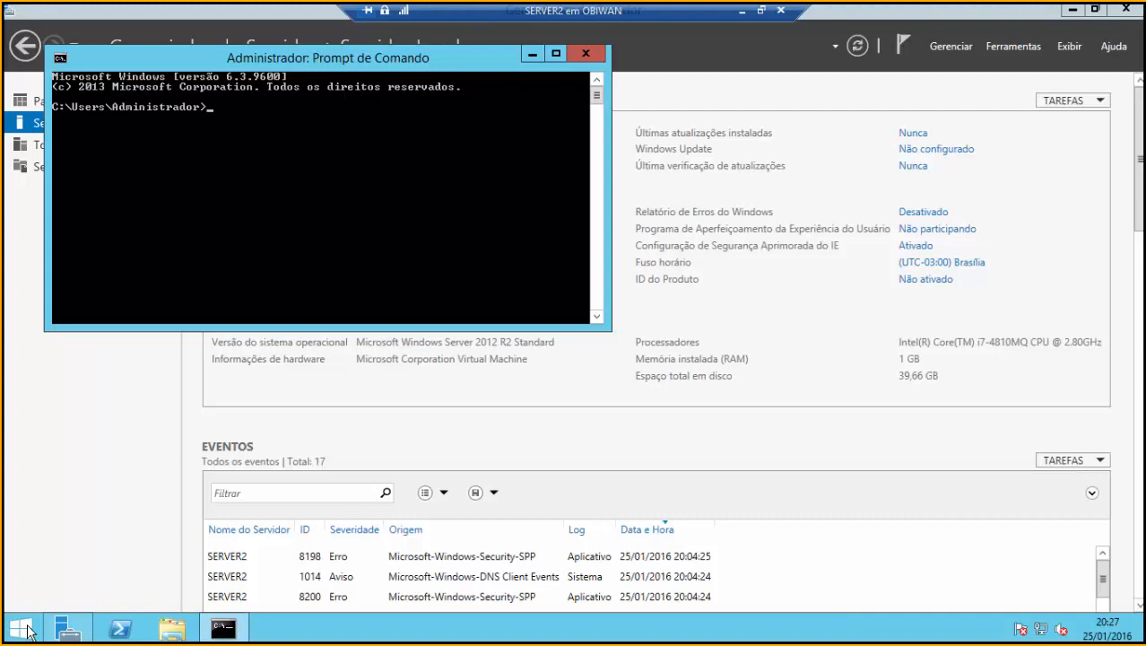
{"action": "type", "text": "ping www.class365"}
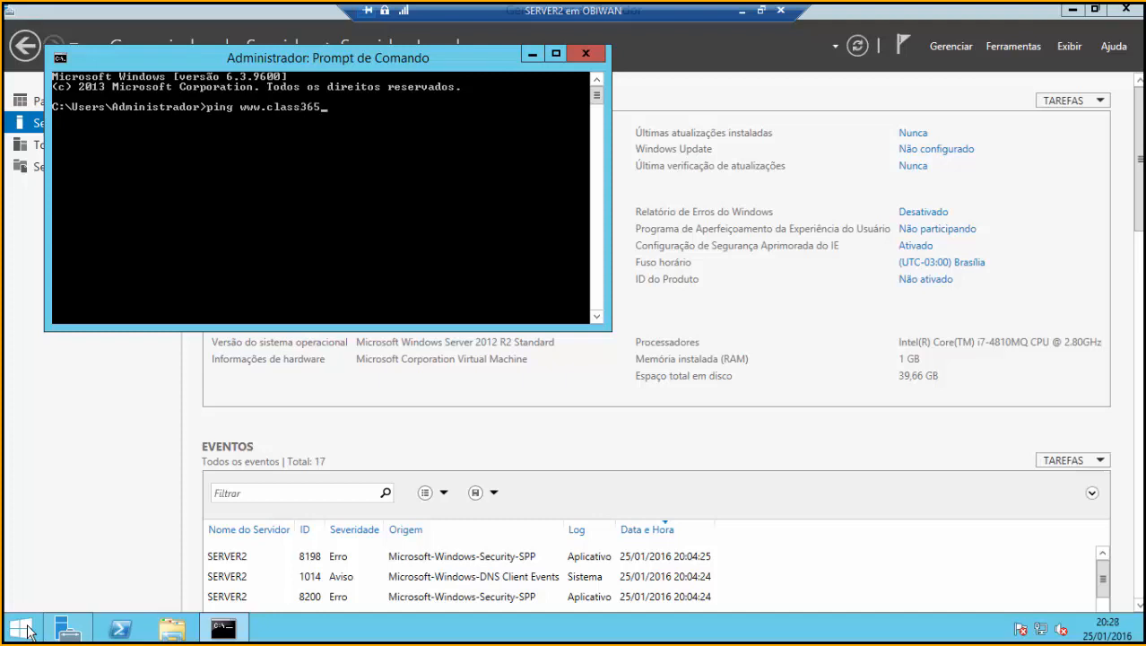
{"action": "type", "text": ".com.br"}
{"action": "key", "text": "Return"}
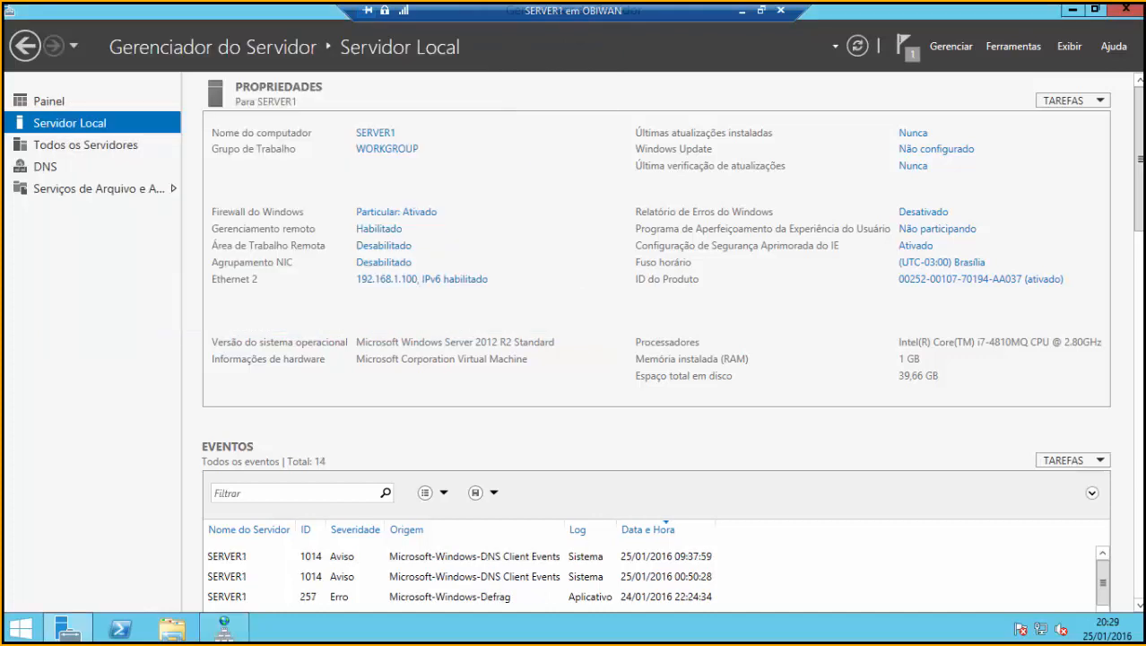
Return to SERVER1's DNS Manager, and review the class365.com.br A, NS and CNAME record sets in the Route 53 console before minimizing the browser.
{"action": "left_click", "coordinate": [240, 617]}
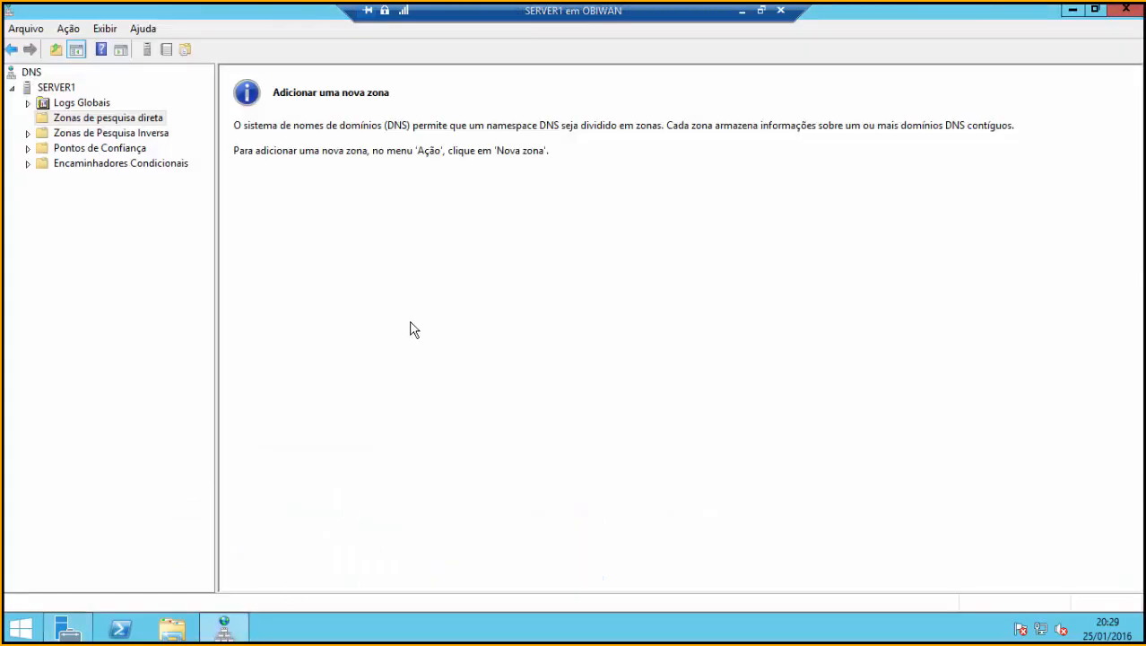
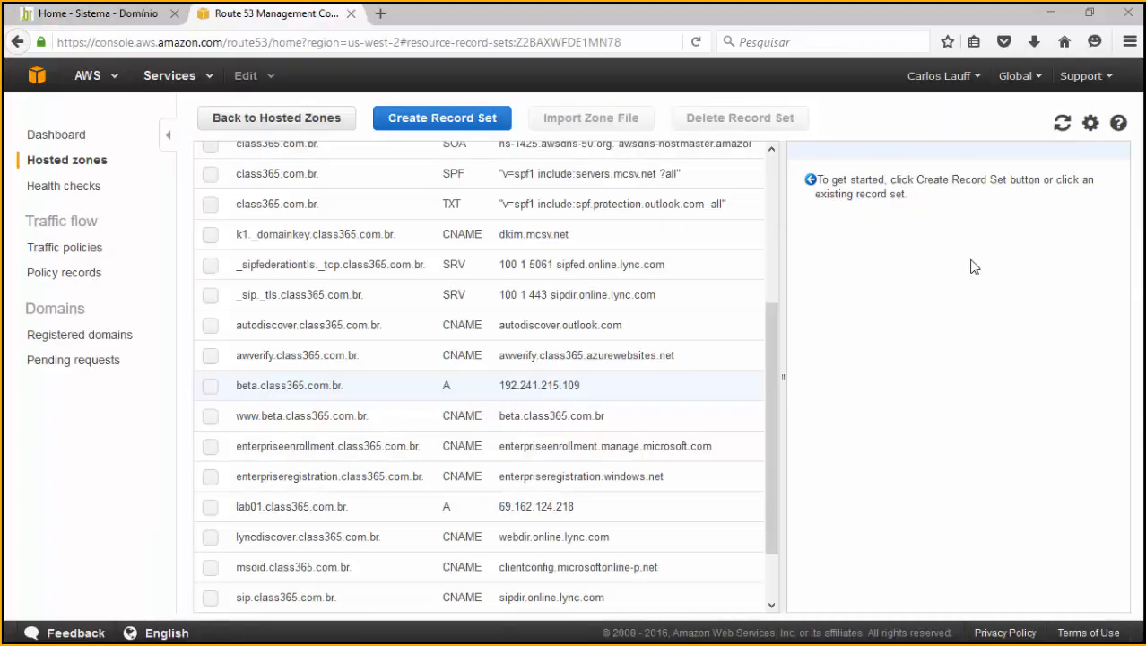
{"action": "scroll", "coordinate": [413, 306], "scroll_direction": "up", "scroll_amount": 3}
{"action": "scroll", "coordinate": [414, 306], "scroll_direction": "up", "scroll_amount": 2}
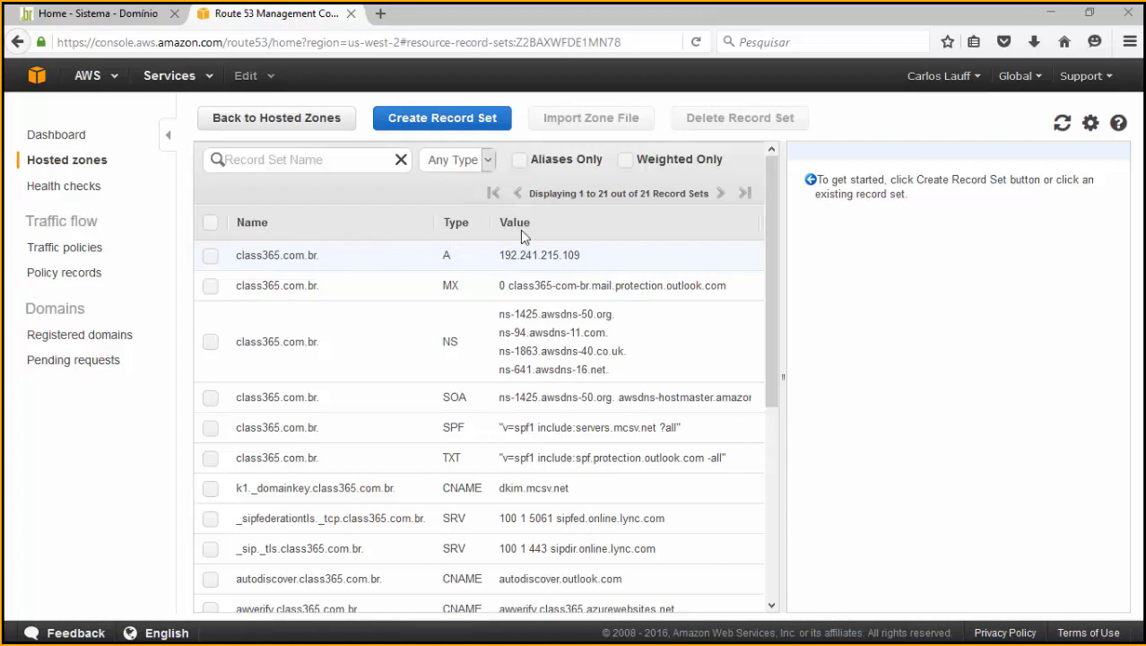
{"action": "scroll", "coordinate": [481, 253], "scroll_direction": "down", "scroll_amount": 2}
{"action": "scroll", "coordinate": [481, 253], "scroll_direction": "down", "scroll_amount": 4}
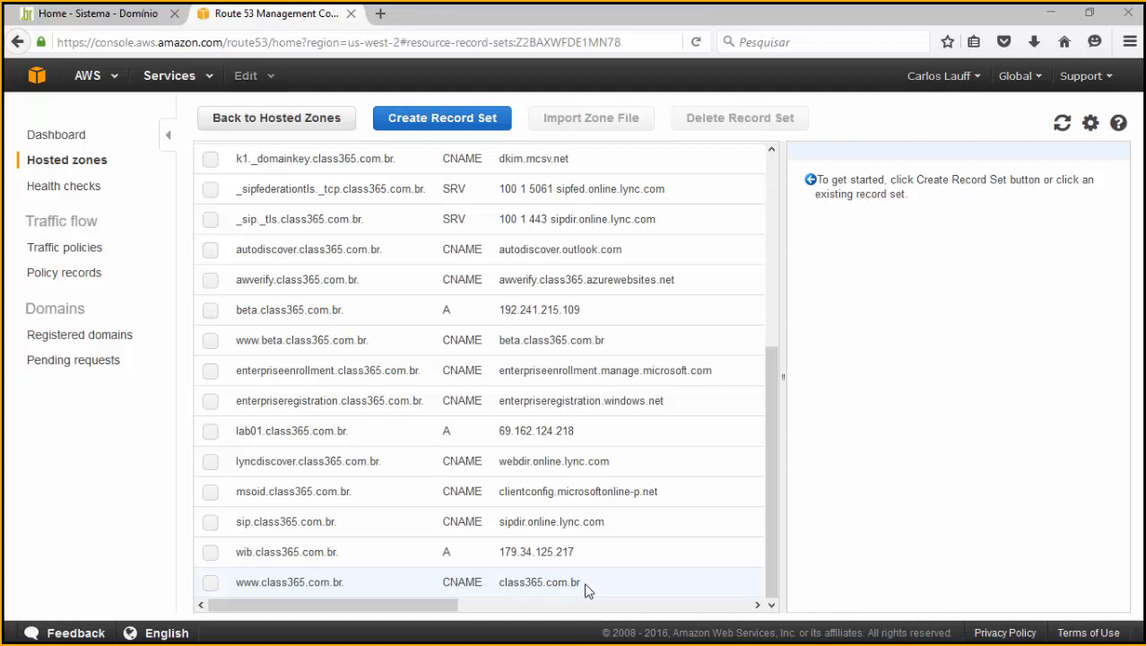
{"action": "left_click_drag", "start_coordinate": [770, 503], "coordinate": [780, 300]}
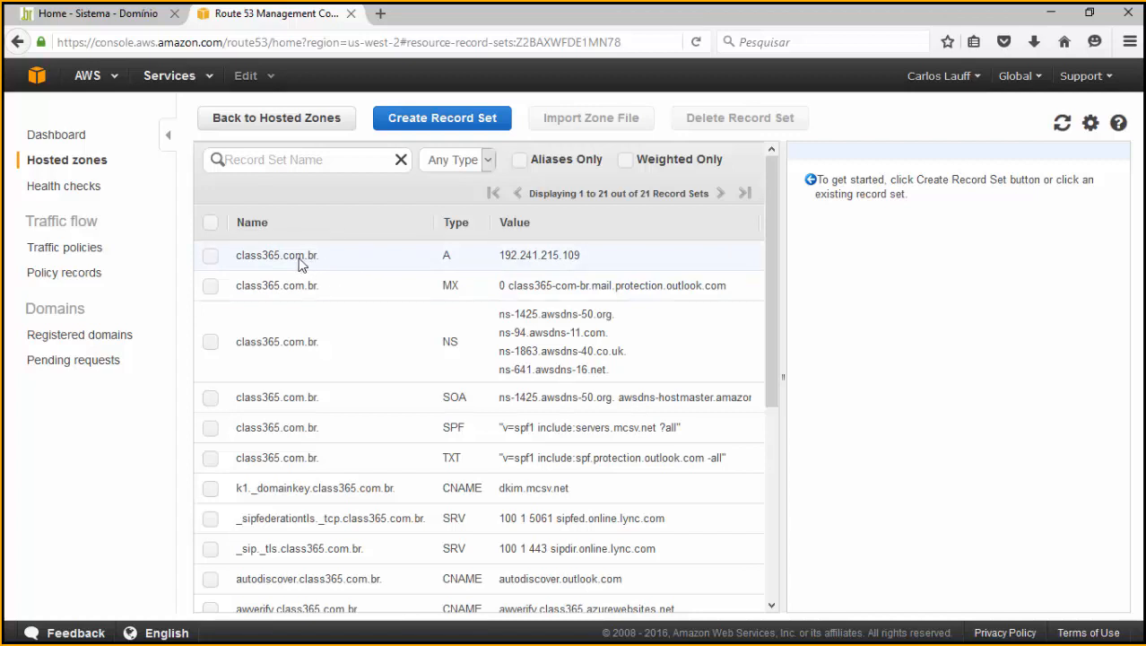
{"action": "left_click", "coordinate": [1053, 23]}
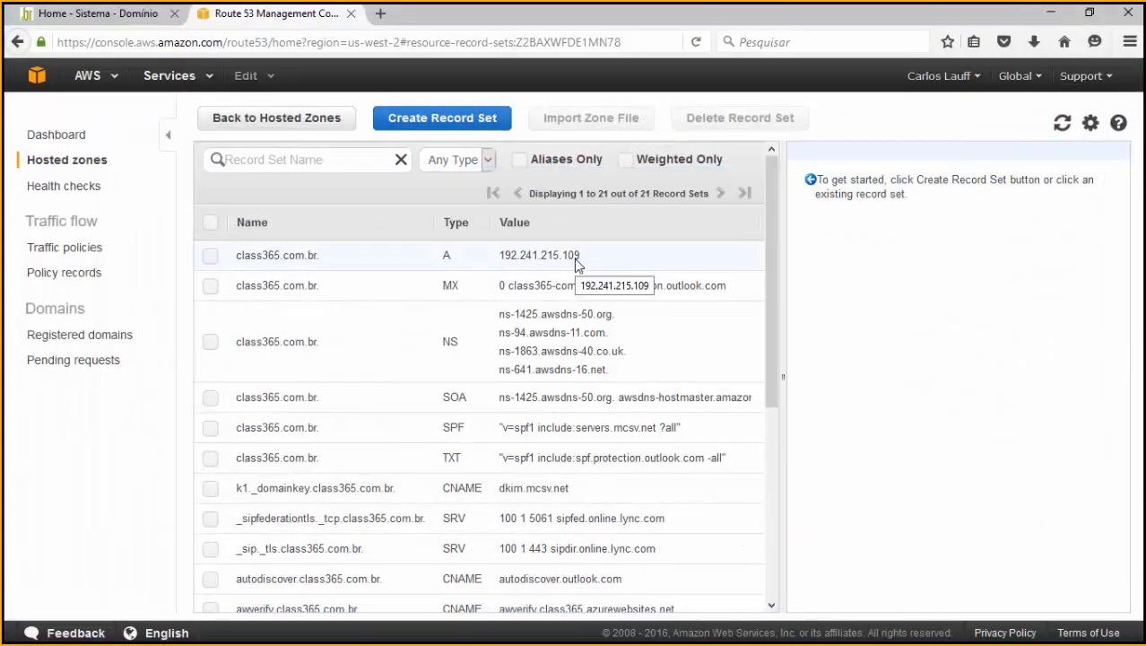
{"action": "left_click", "coordinate": [1051, 13]}
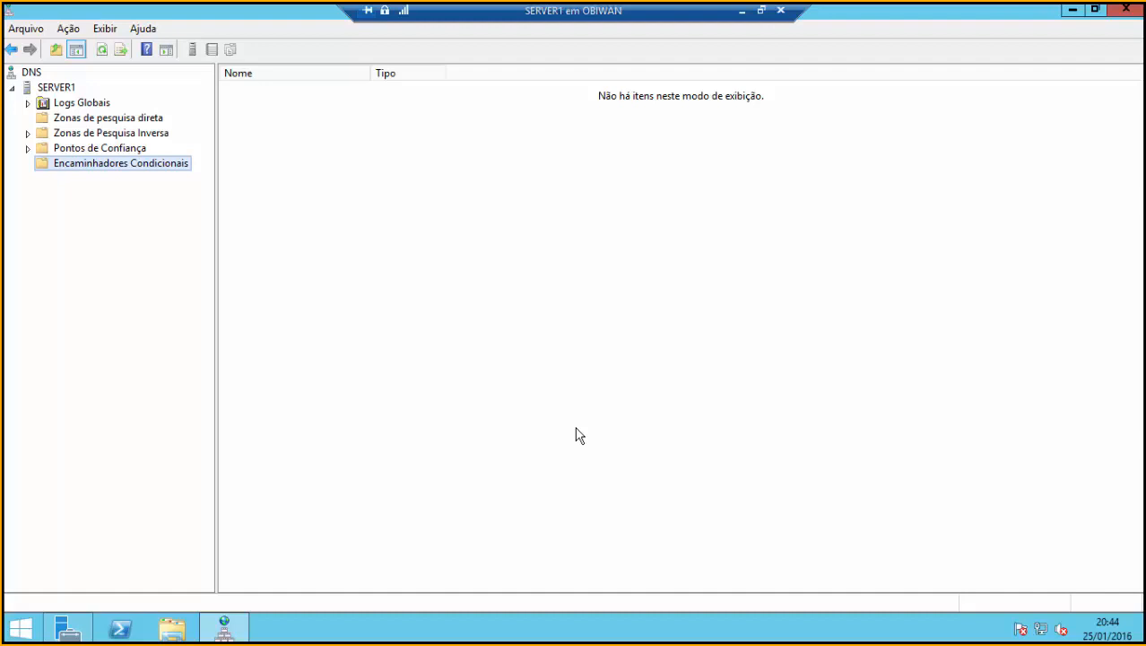
Open SERVER1's DNS server properties and examine the interfaces, root hints and forwarders.
{"action": "left_click", "coordinate": [56, 88]}
{"action": "right_click", "coordinate": [55, 90]}
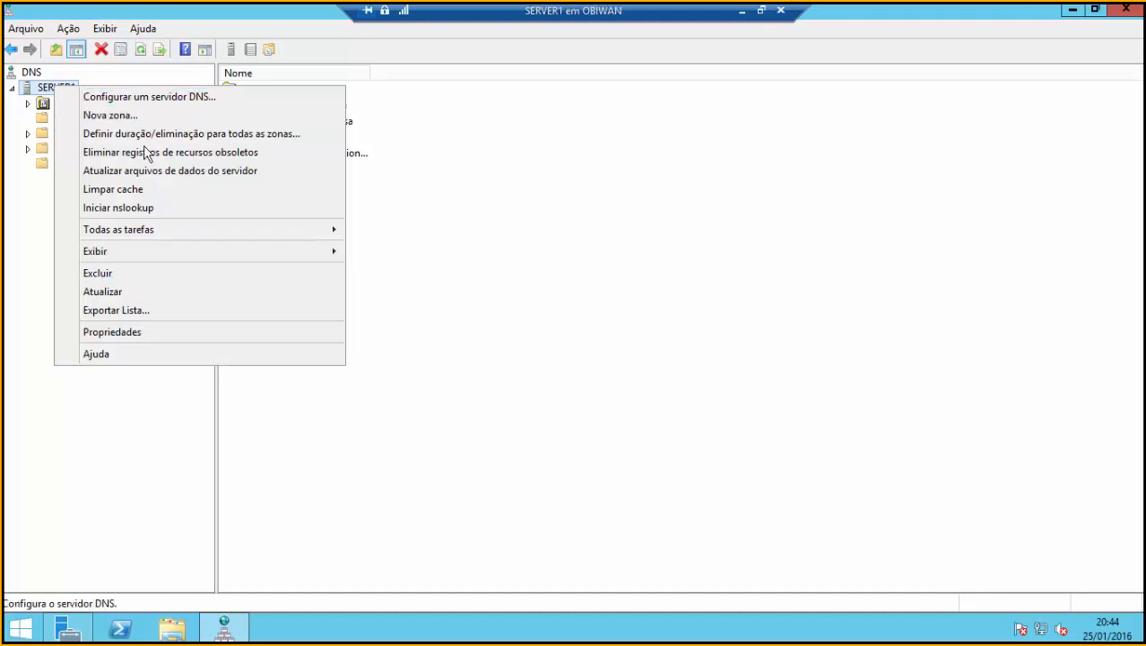
{"action": "left_click", "coordinate": [135, 333]}
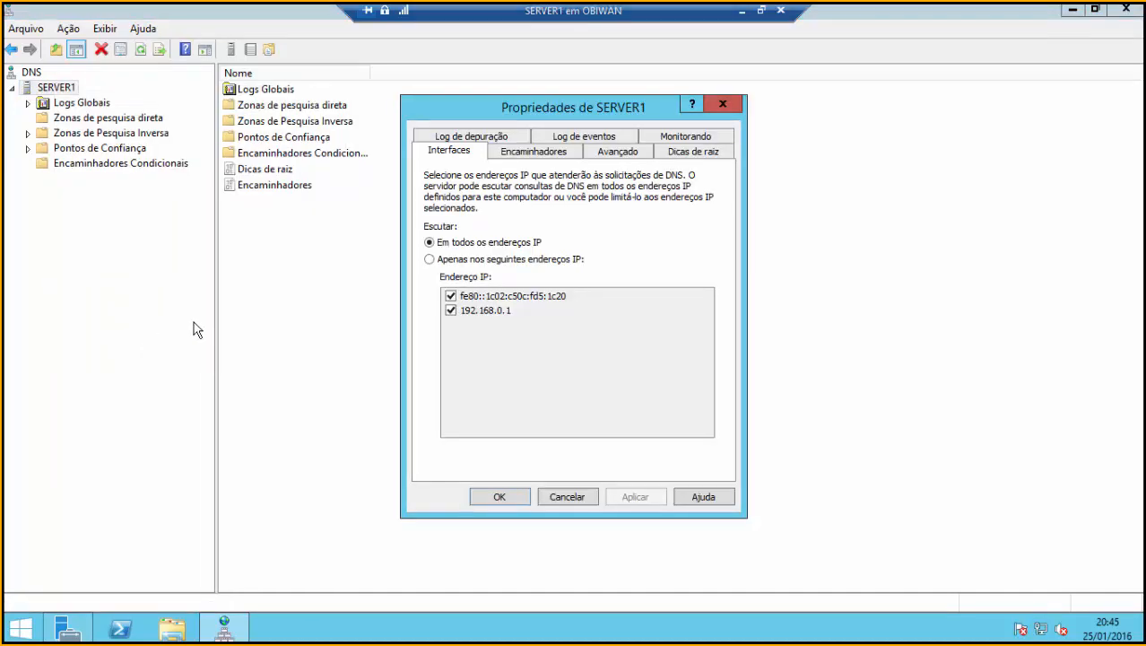
{"action": "left_click", "coordinate": [710, 154]}
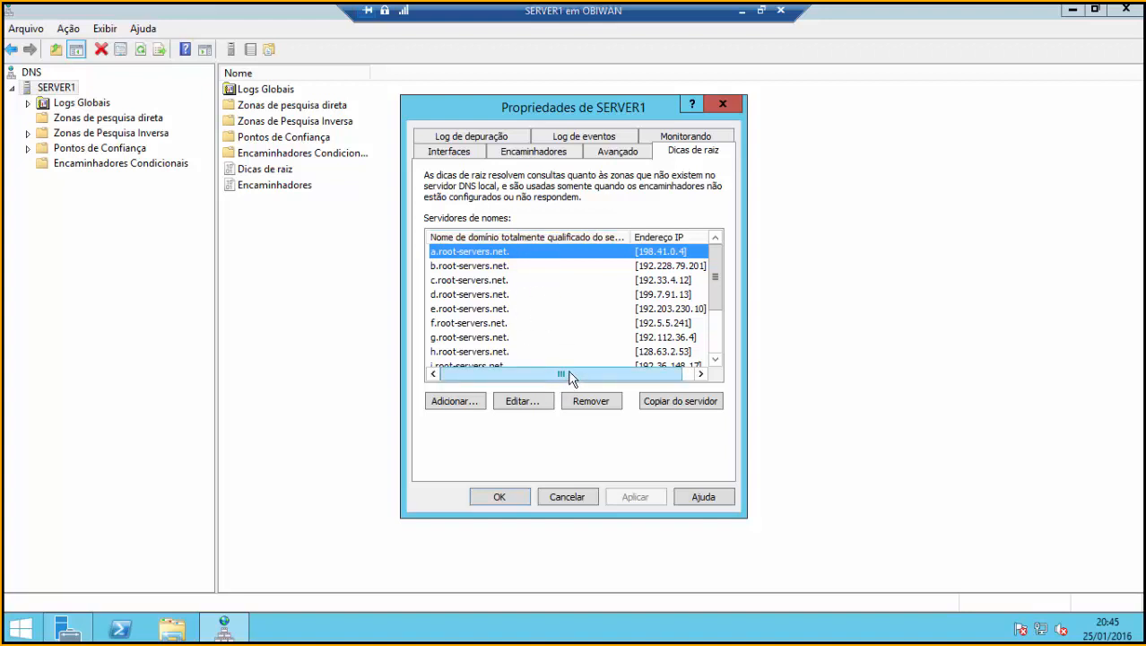
{"action": "left_click_drag", "start_coordinate": [712, 278], "coordinate": [732, 249]}
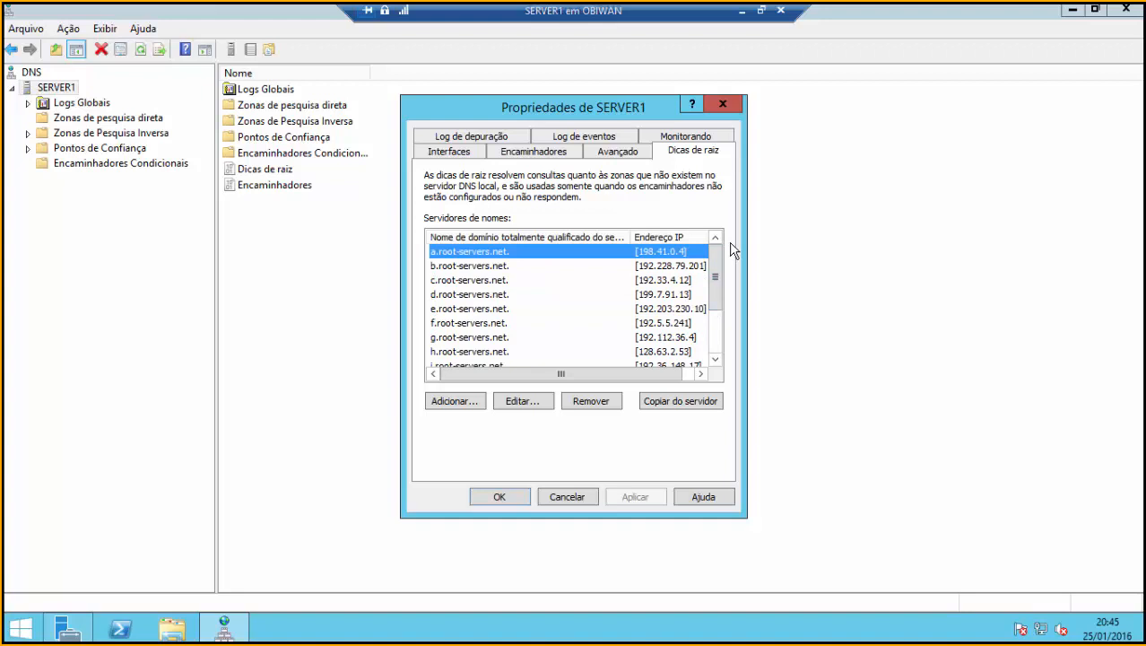
{"action": "left_click", "coordinate": [554, 156]}
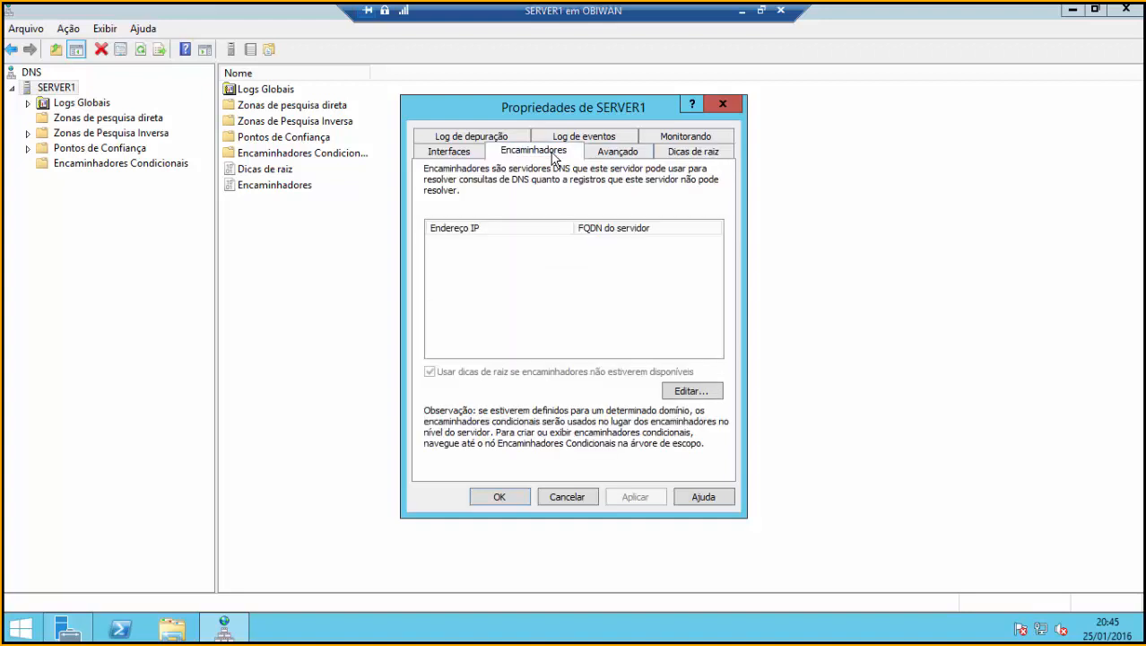
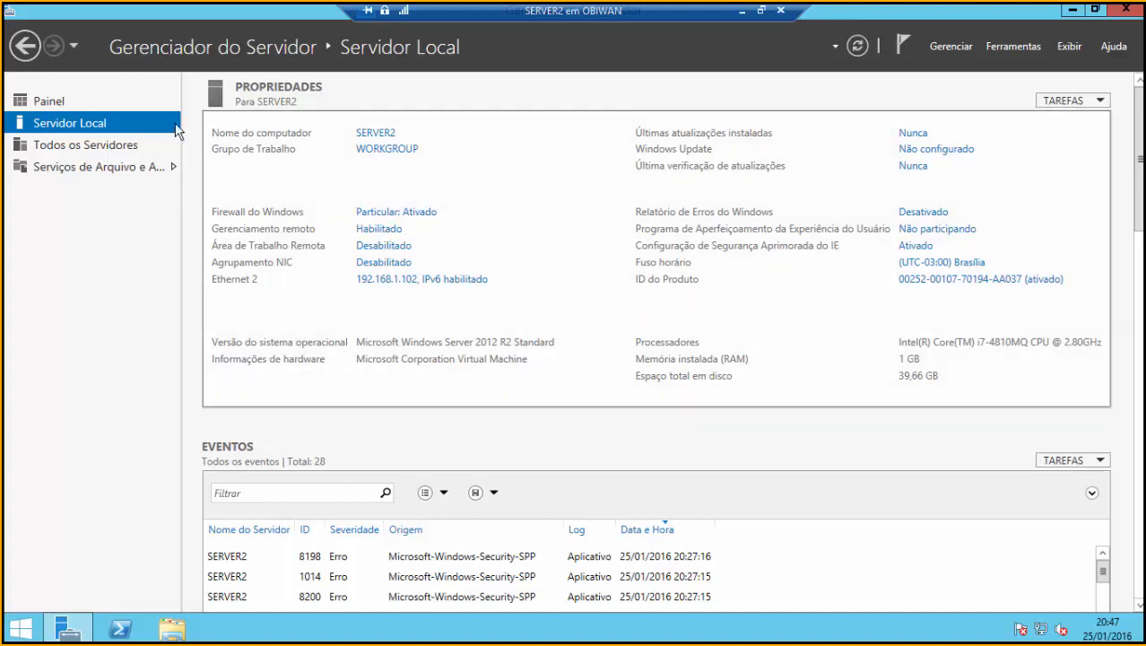
Start adding a role-based installation to SERVER2 and select the DNS Server role together with its management tools.
{"action": "left_click", "coordinate": [62, 104]}
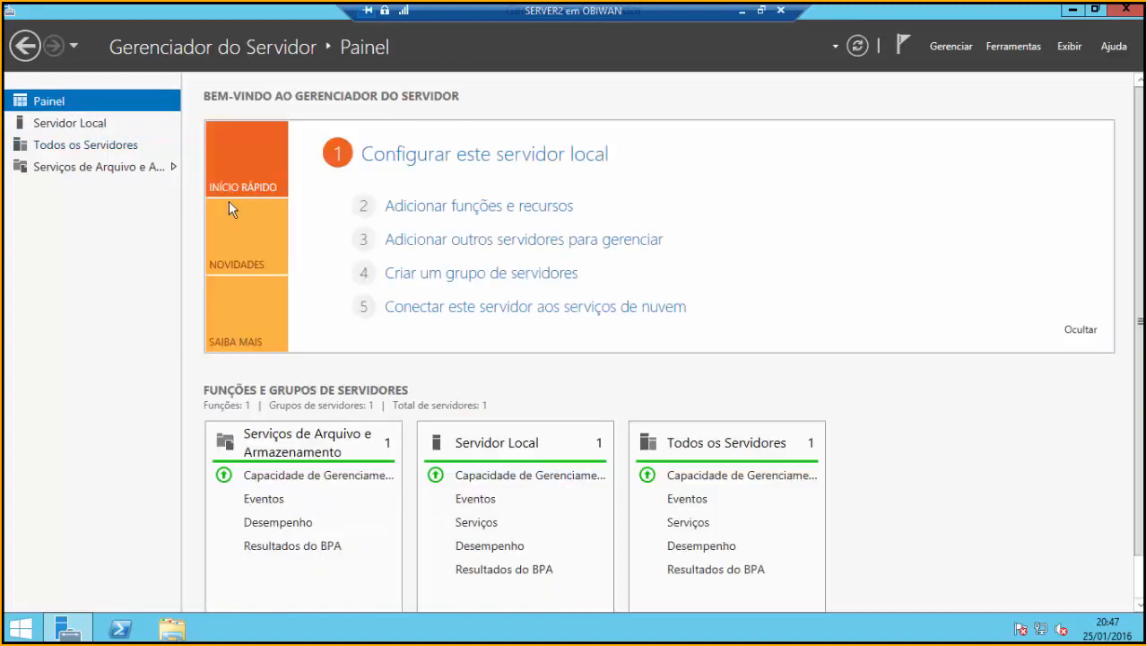
{"action": "left_click", "coordinate": [510, 216]}
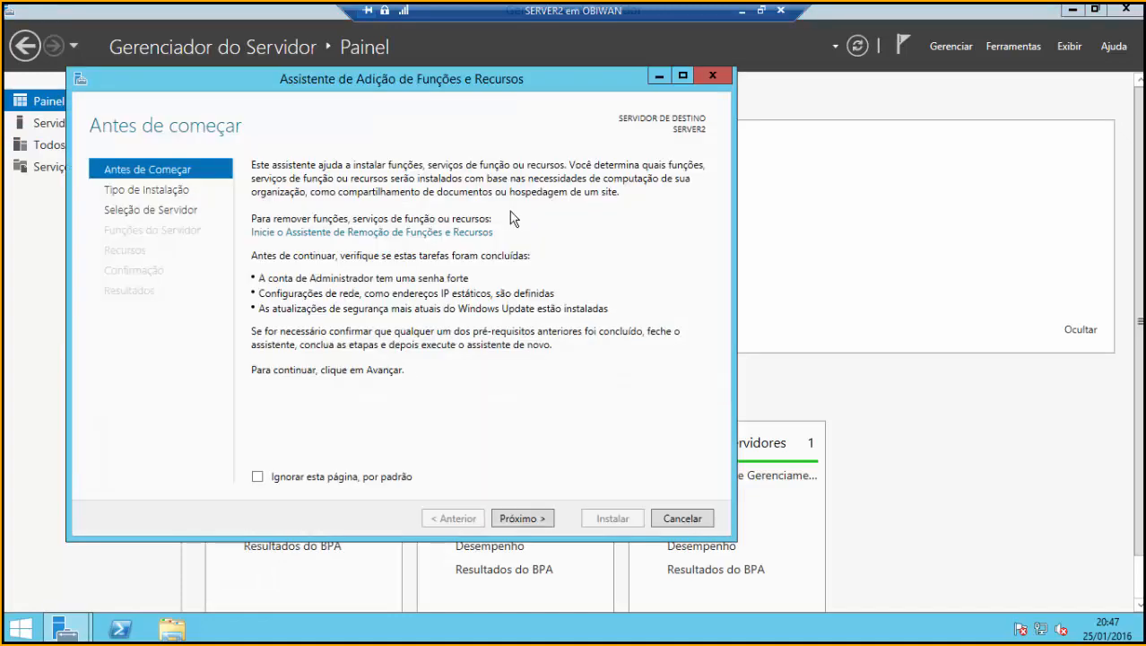
{"action": "left_click", "coordinate": [535, 520]}
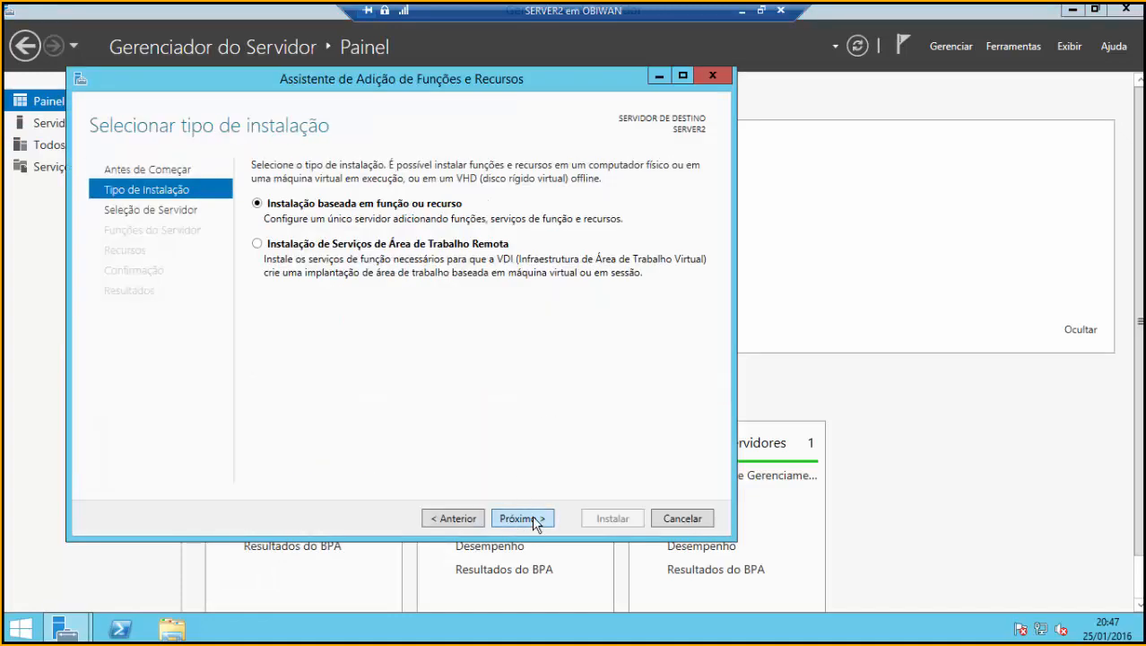
{"action": "left_click", "coordinate": [523, 518]}
{"action": "left_click", "coordinate": [523, 519]}
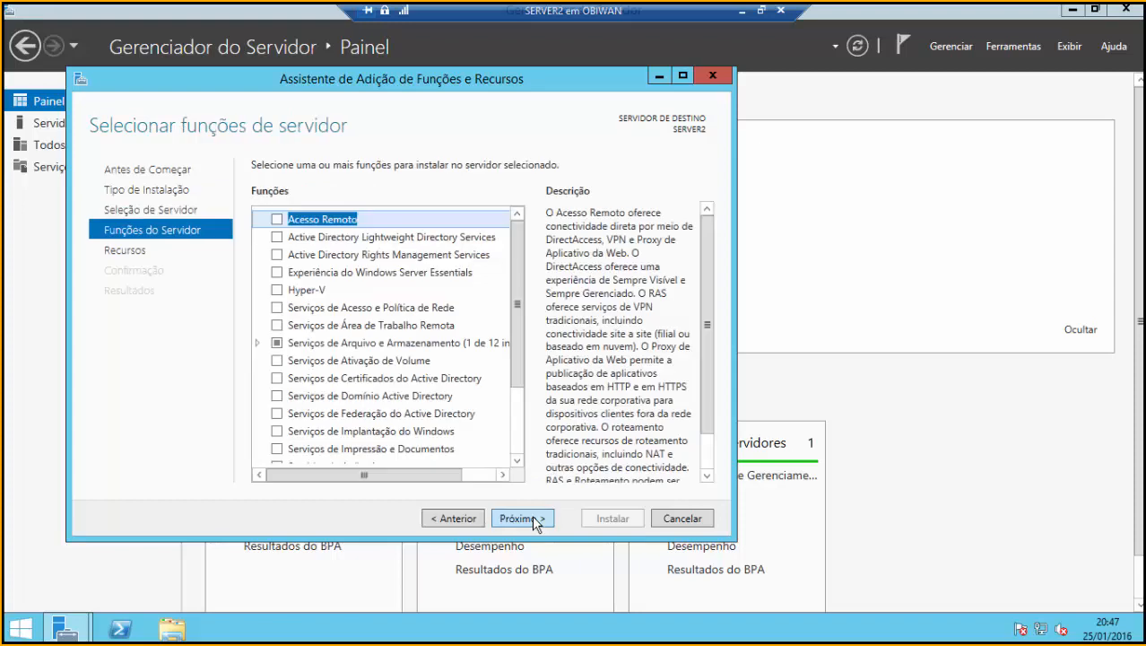
{"action": "left_click_drag", "start_coordinate": [518, 368], "coordinate": [524, 437]}
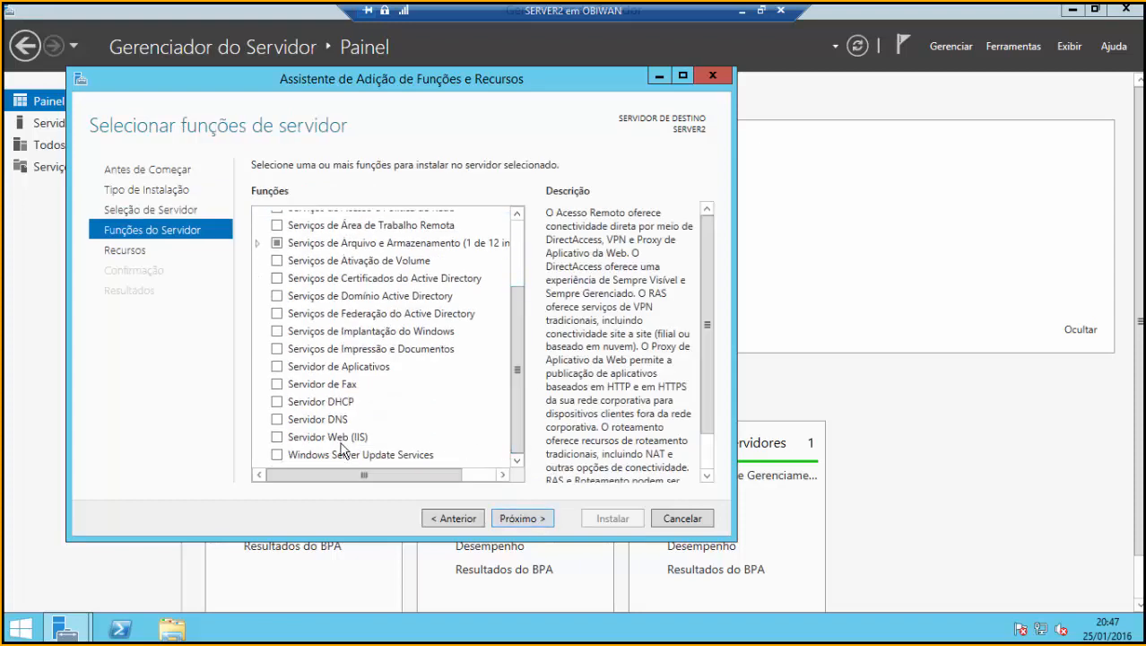
{"action": "left_click", "coordinate": [277, 418]}
{"action": "left_click", "coordinate": [443, 454]}
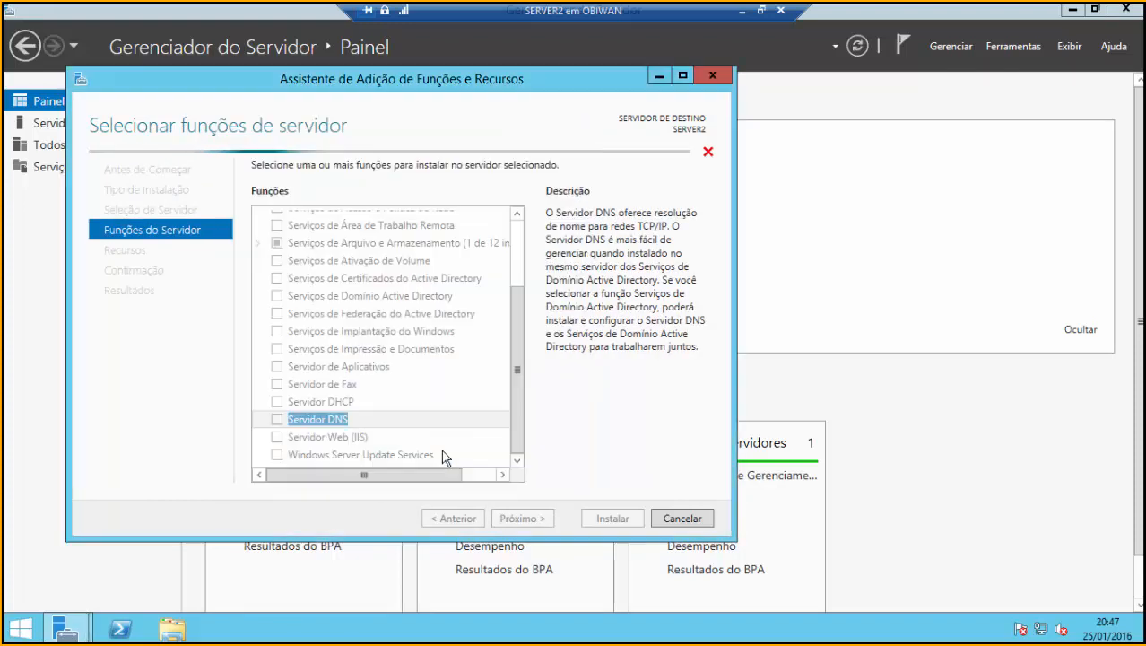
Keep the default features, install the DNS Server role on SERVER2 and close the wizard.
{"action": "left_click", "coordinate": [526, 520]}
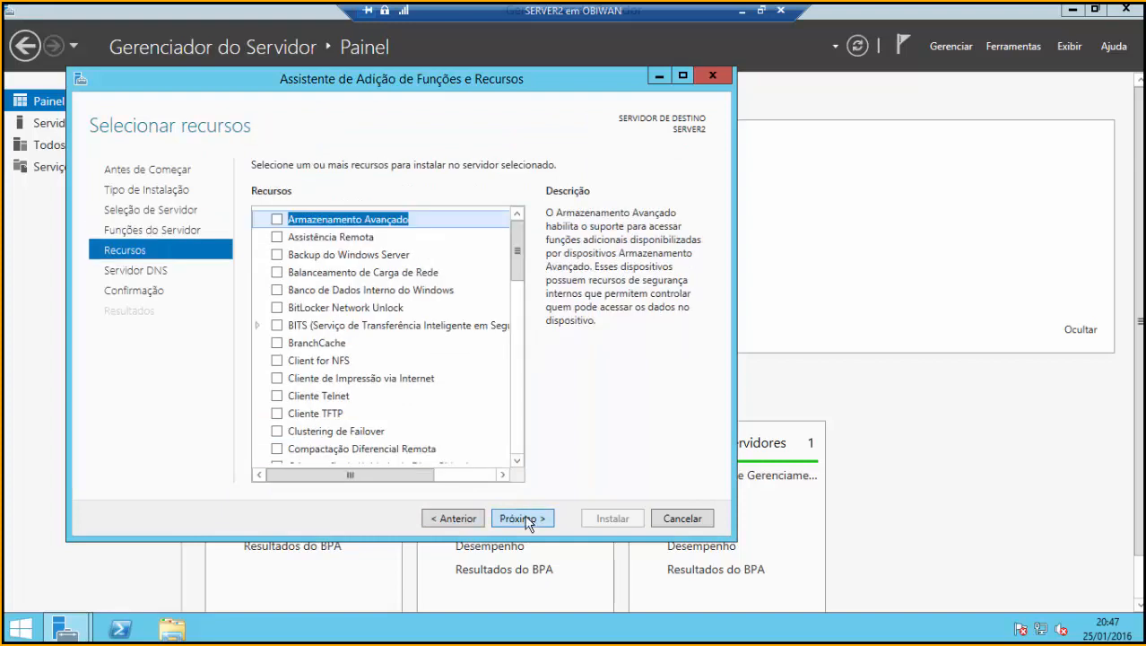
{"action": "left_click", "coordinate": [527, 521]}
{"action": "left_click", "coordinate": [529, 520]}
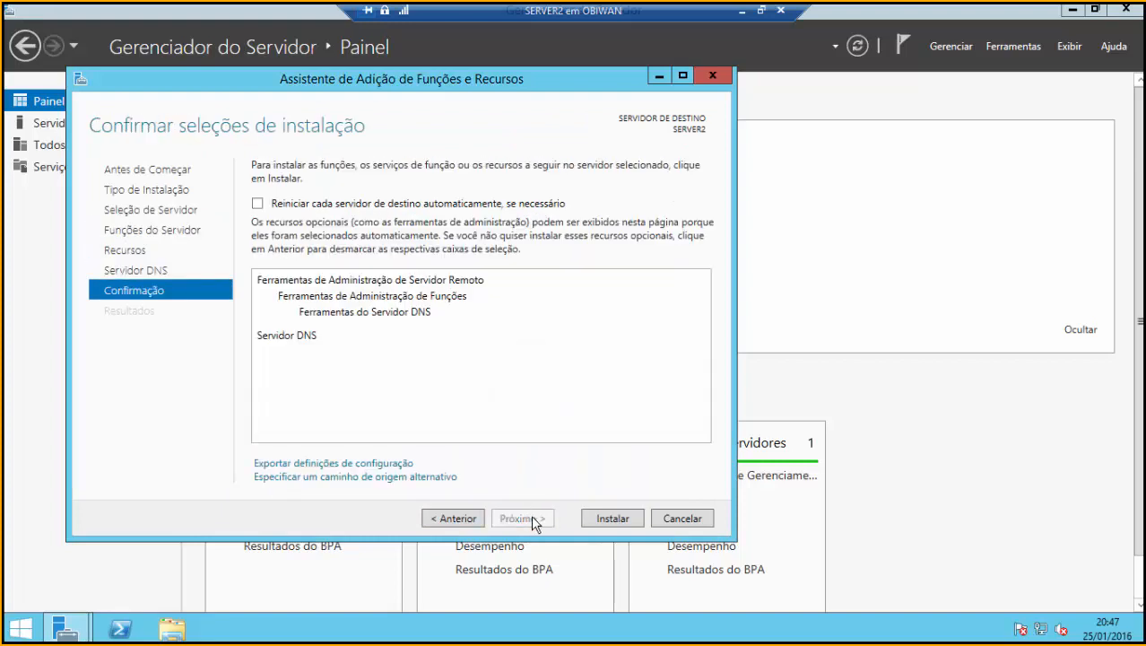
{"action": "left_click", "coordinate": [610, 518]}
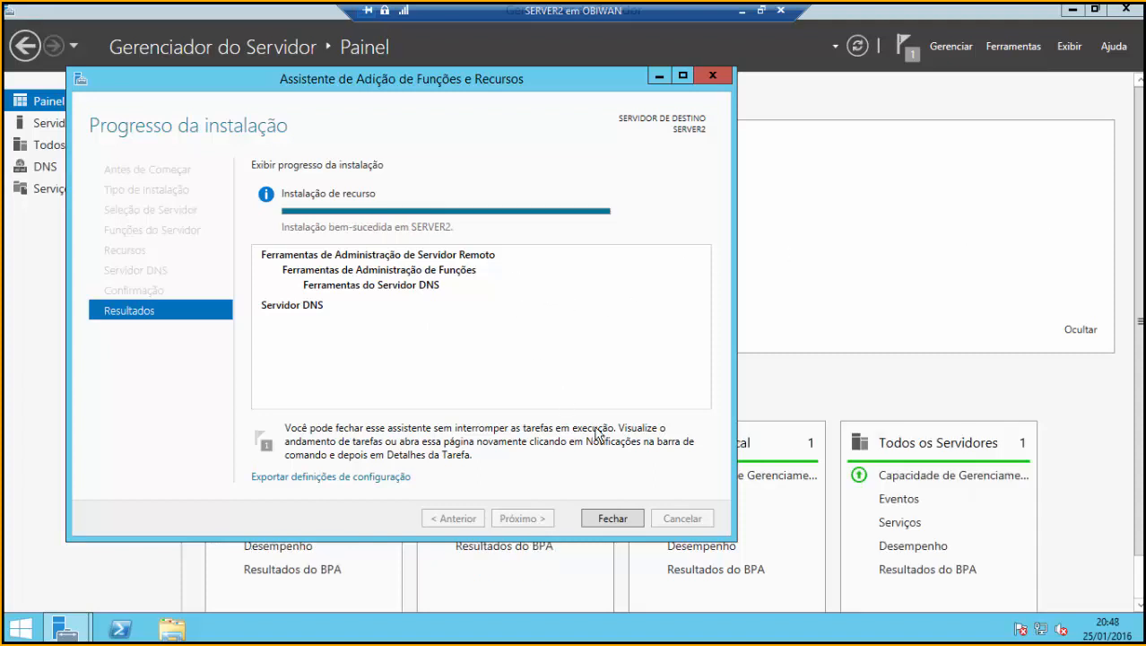
{"action": "left_click", "coordinate": [612, 518]}
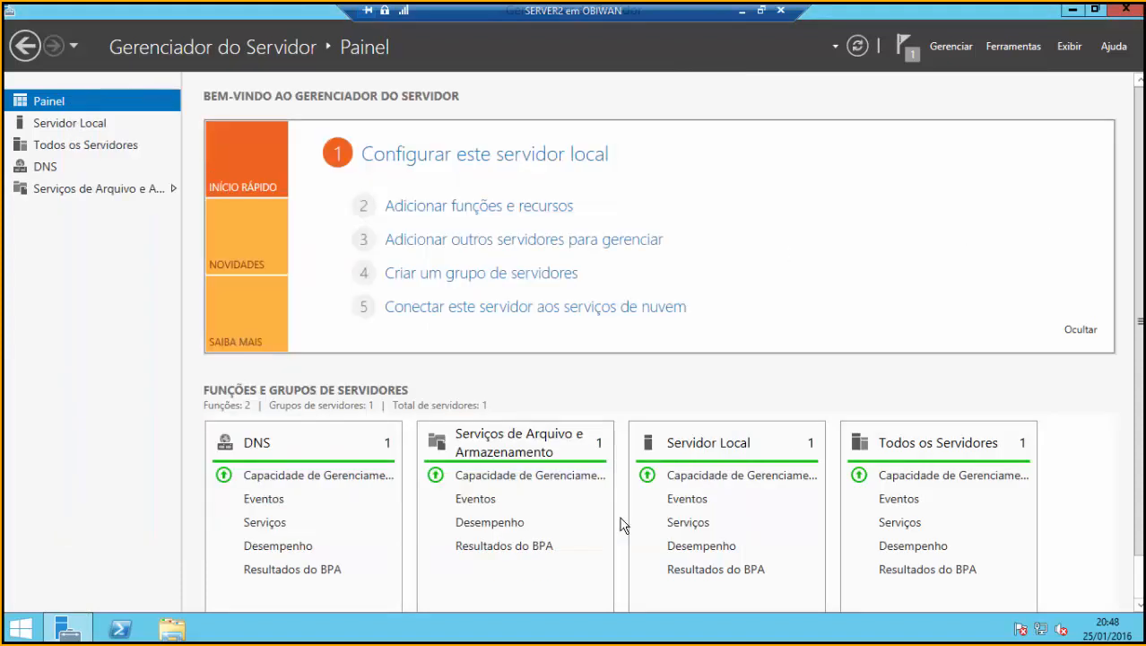
Set the preferred DNS server of SERVER2's Ethernet 2 connection to 192.168.1.102 in its IPv4 properties and close the network windows.
{"action": "left_click", "coordinate": [59, 125]}
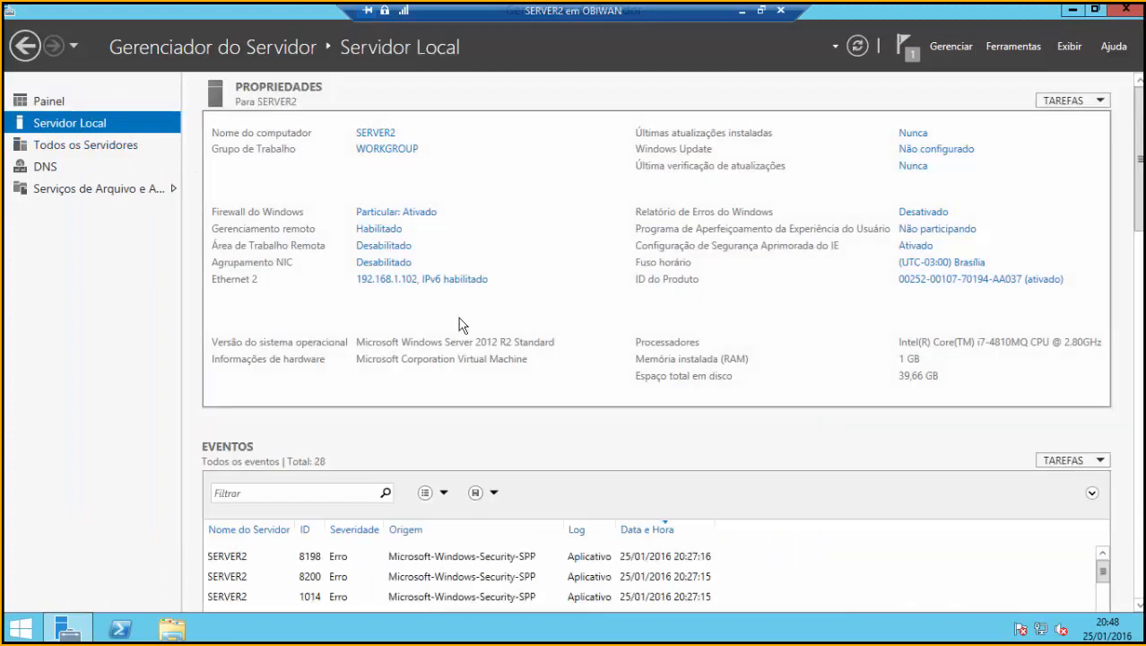
{"action": "left_click", "coordinate": [412, 280]}
{"action": "double_click", "coordinate": [323, 175]}
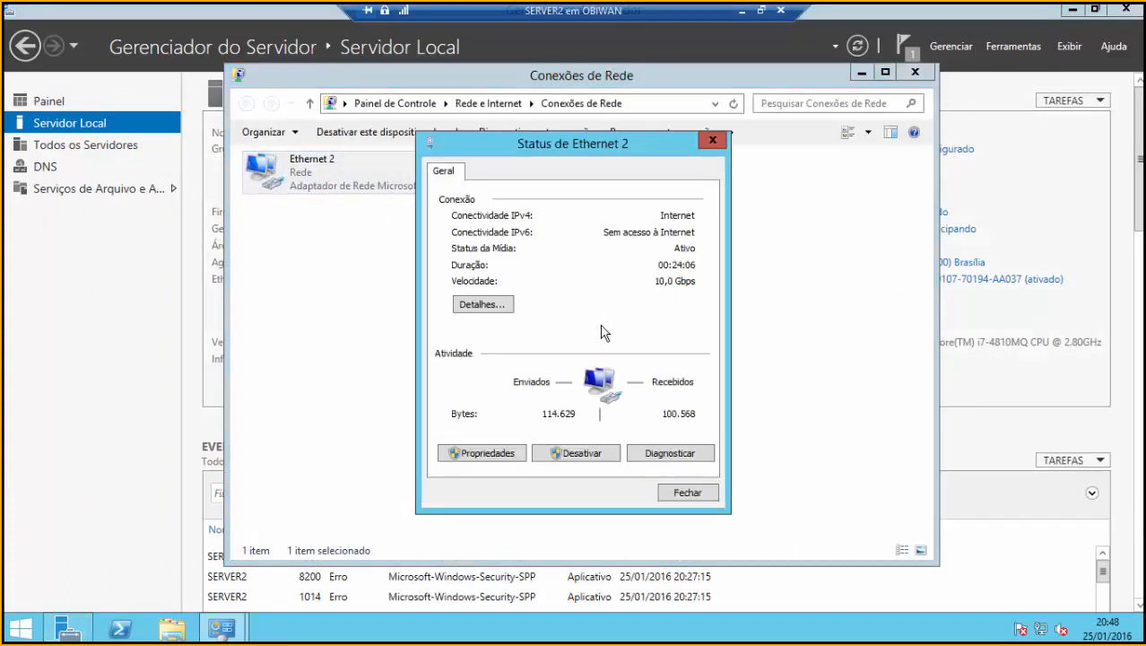
{"action": "left_click", "coordinate": [487, 453]}
{"action": "scroll", "coordinate": [619, 328], "scroll_direction": "down", "scroll_amount": 3}
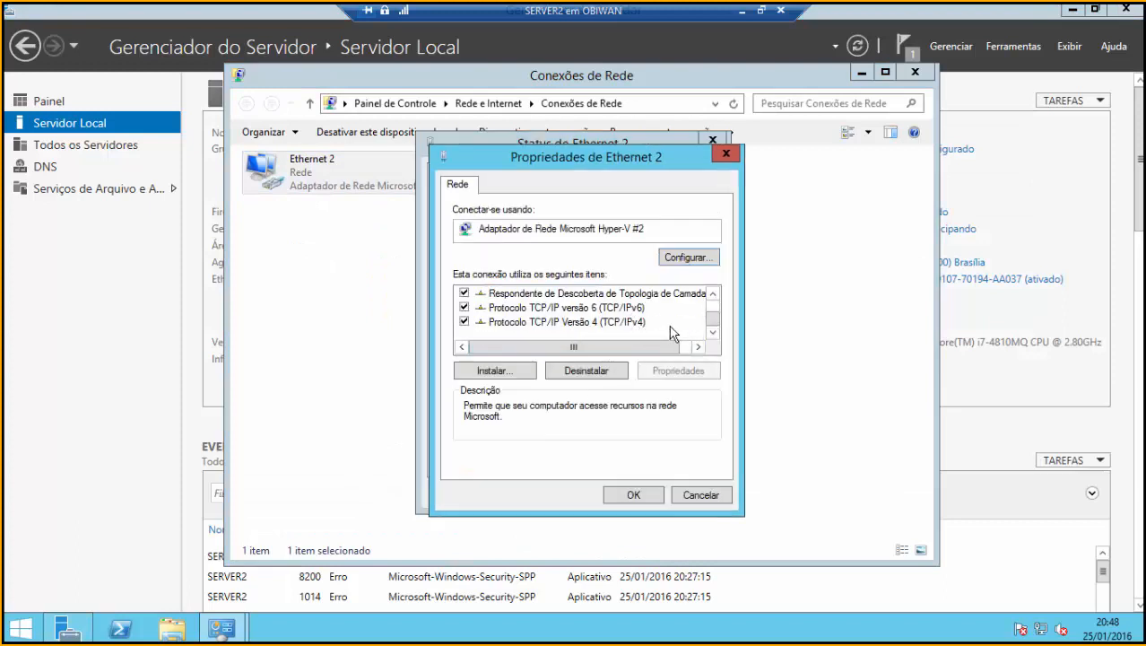
{"action": "double_click", "coordinate": [626, 324]}
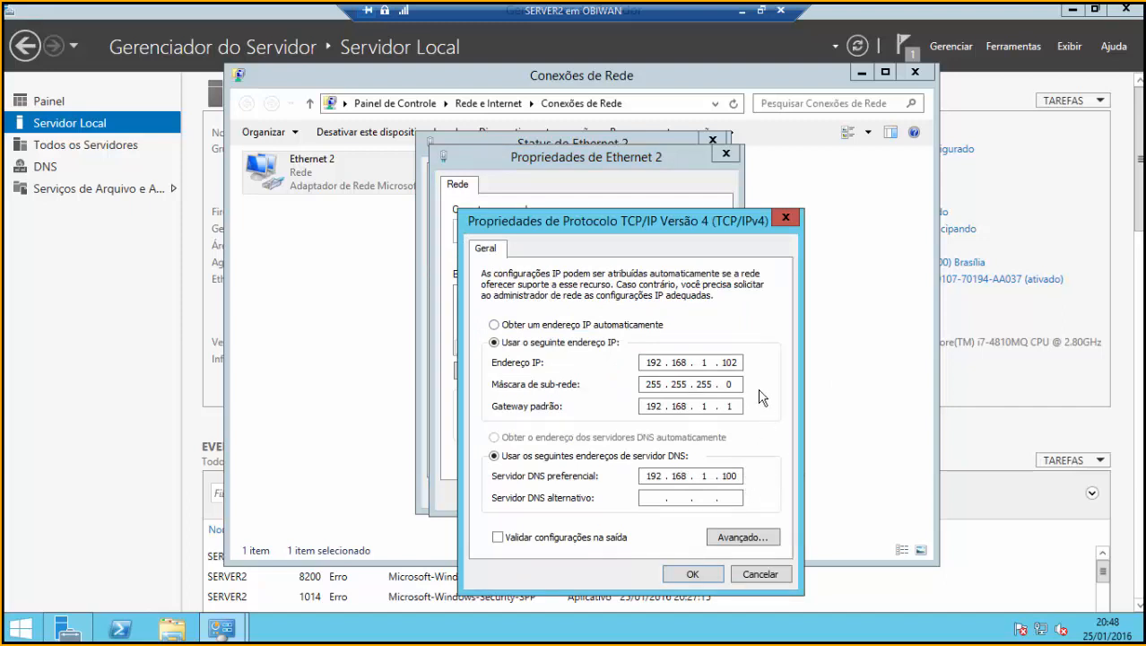
{"action": "left_click_drag", "start_coordinate": [729, 477], "coordinate": [737, 476]}
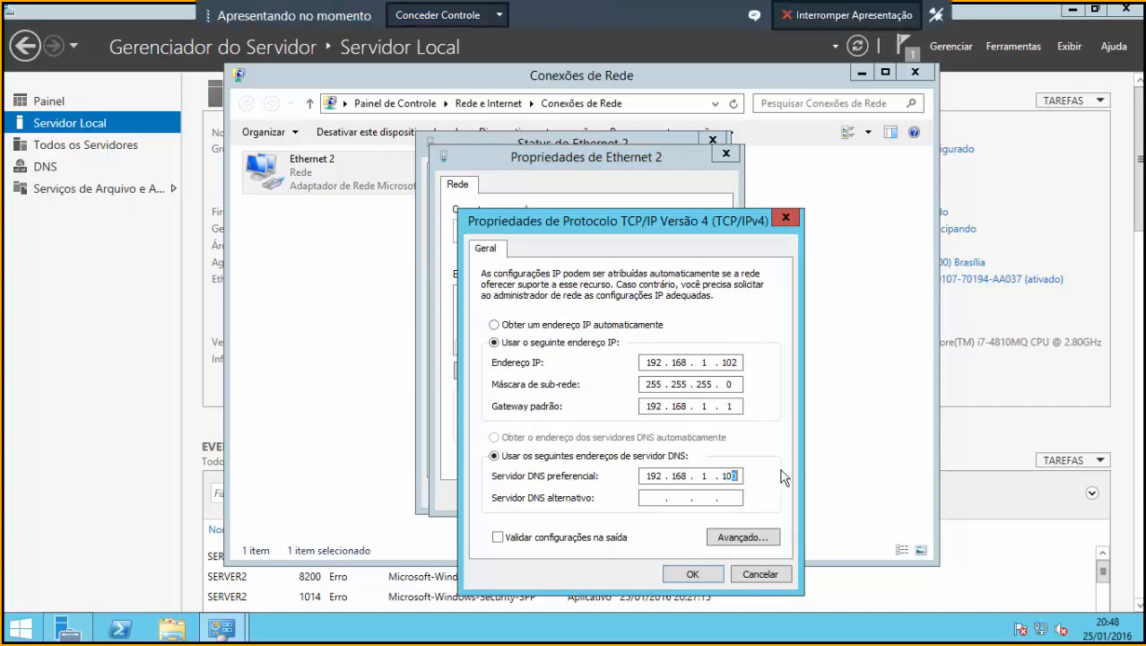
{"action": "left_click", "coordinate": [739, 474]}
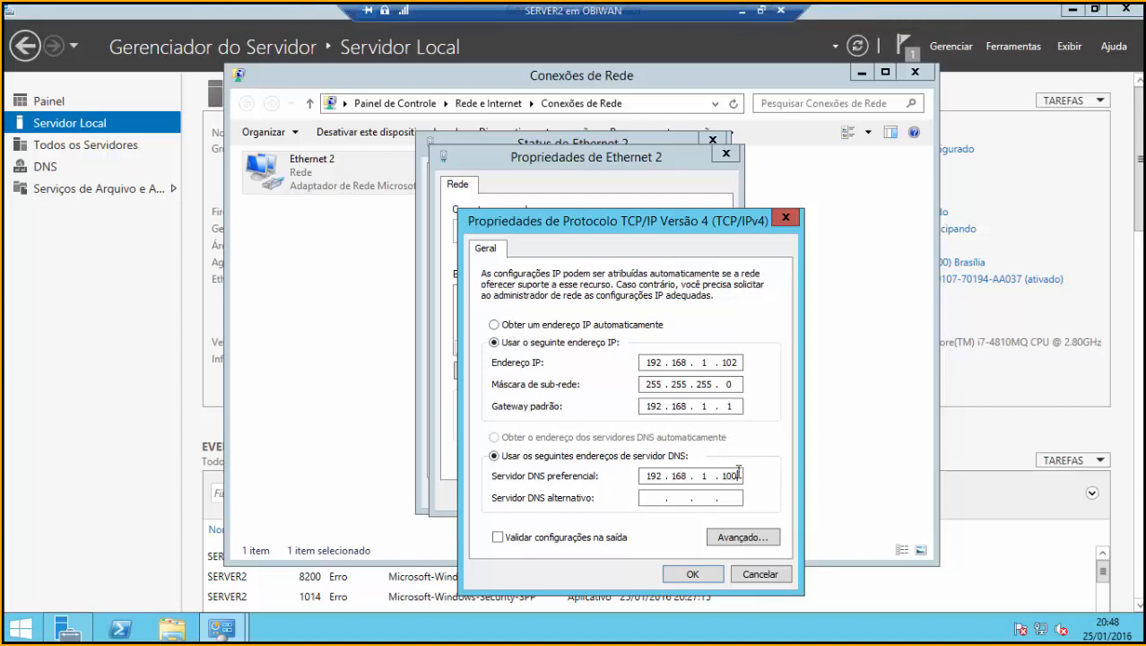
{"action": "key", "text": "BackSpace"}
{"action": "type", "text": "2"}
{"action": "left_click", "coordinate": [704, 579]}
{"action": "left_click", "coordinate": [647, 496]}
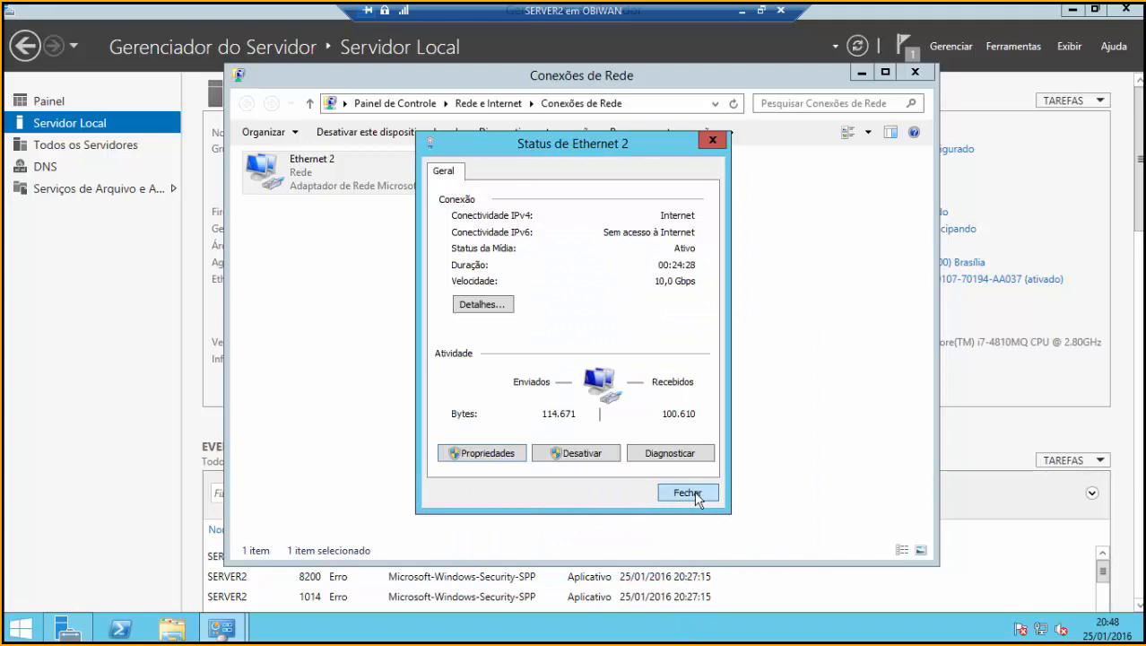
{"action": "left_click", "coordinate": [687, 493]}
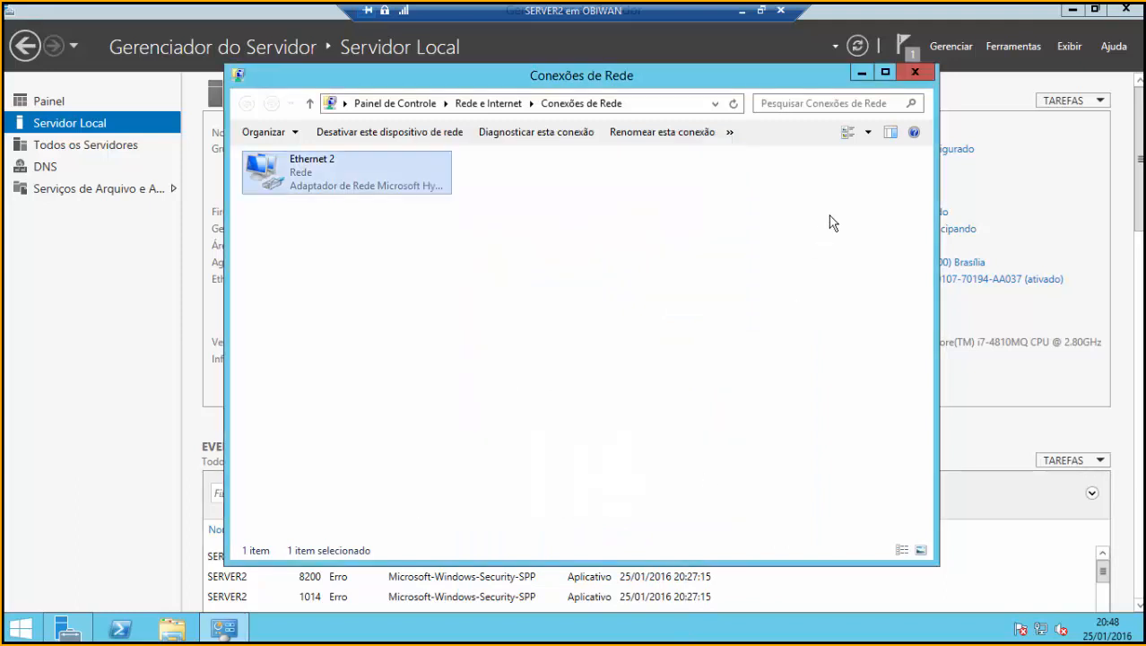
{"action": "left_click", "coordinate": [915, 72]}
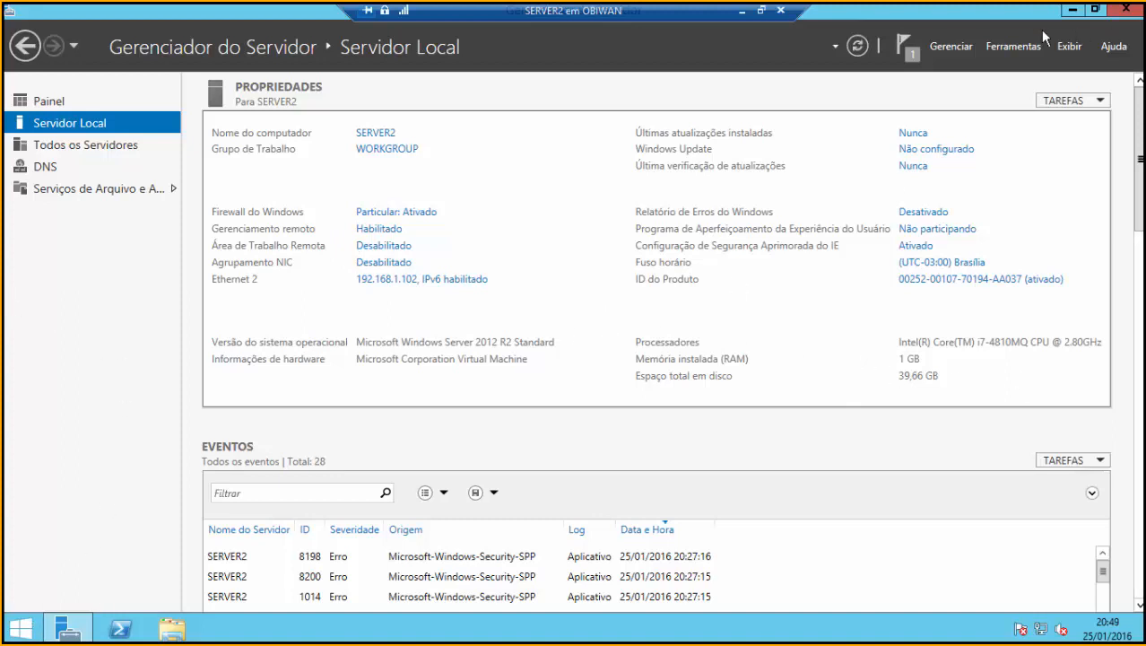
Open DNS Manager on SERVER2, maximize it, widen the tree and check SERVER2's forward lookup zones.
{"action": "left_click", "coordinate": [1020, 46]}
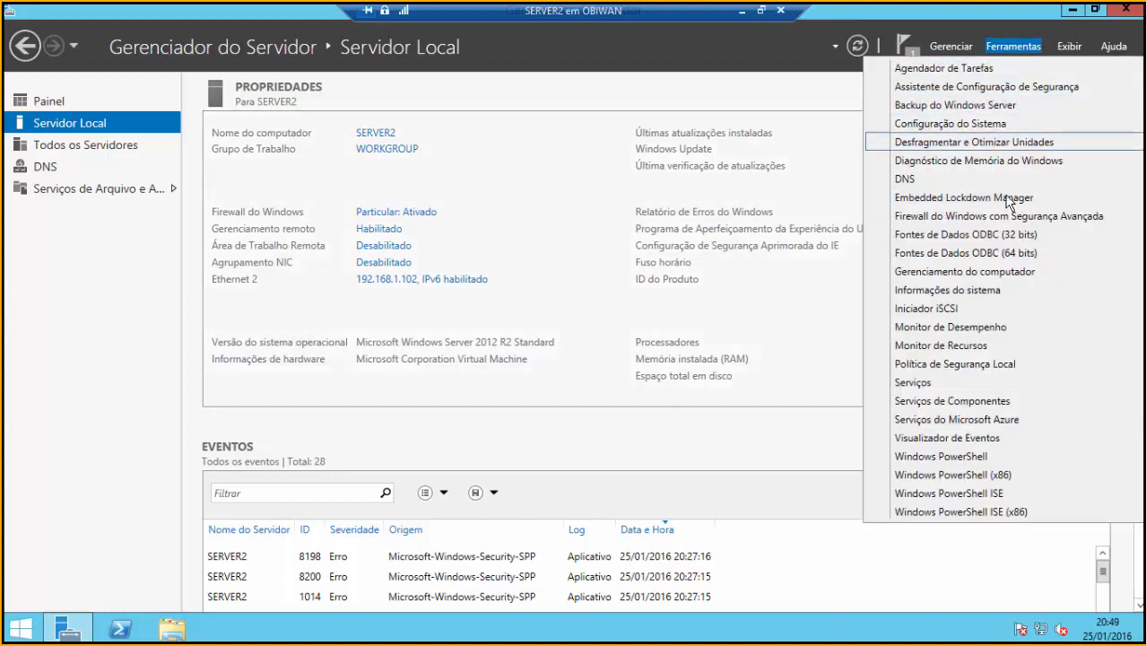
{"action": "left_click", "coordinate": [952, 181]}
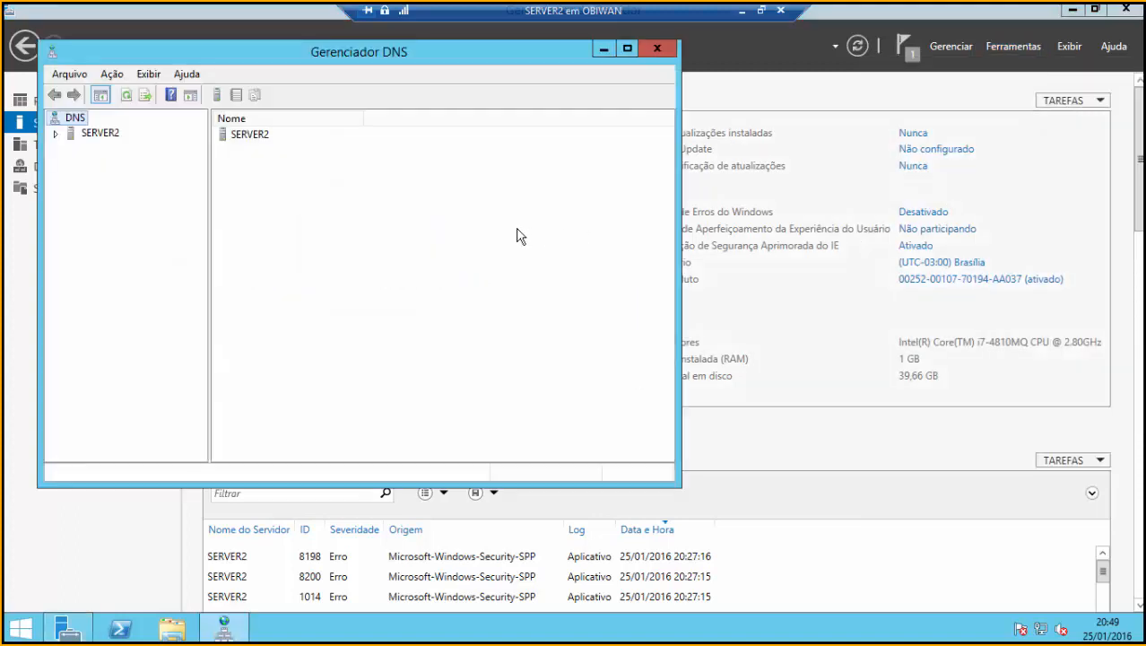
{"action": "double_click", "coordinate": [101, 135]}
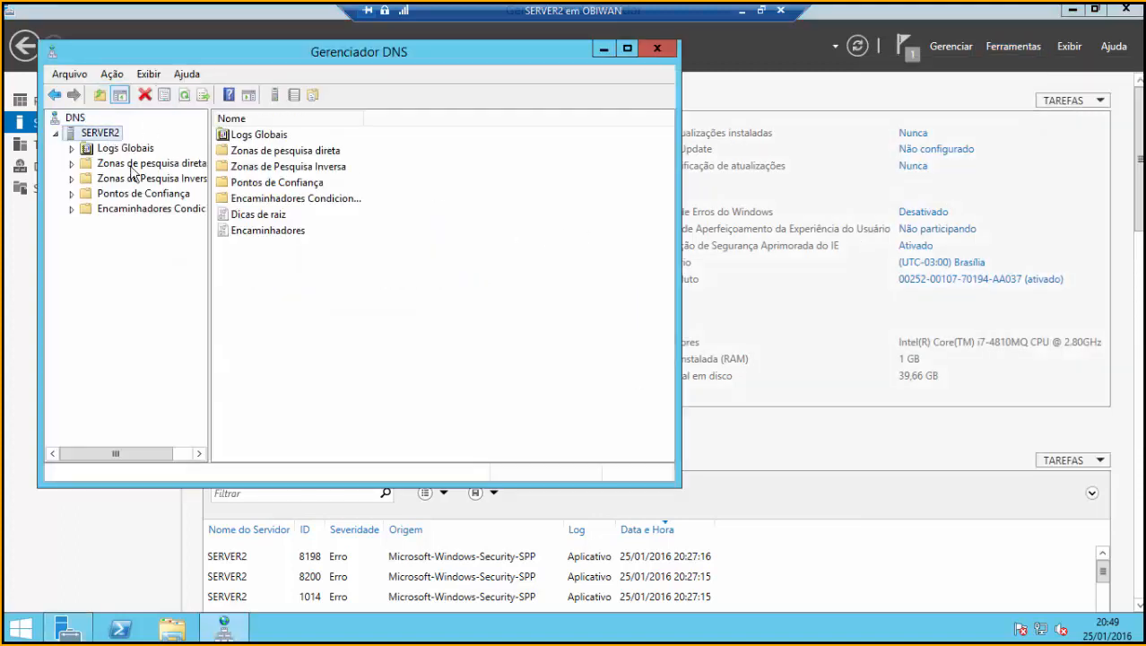
{"action": "left_click", "coordinate": [627, 48]}
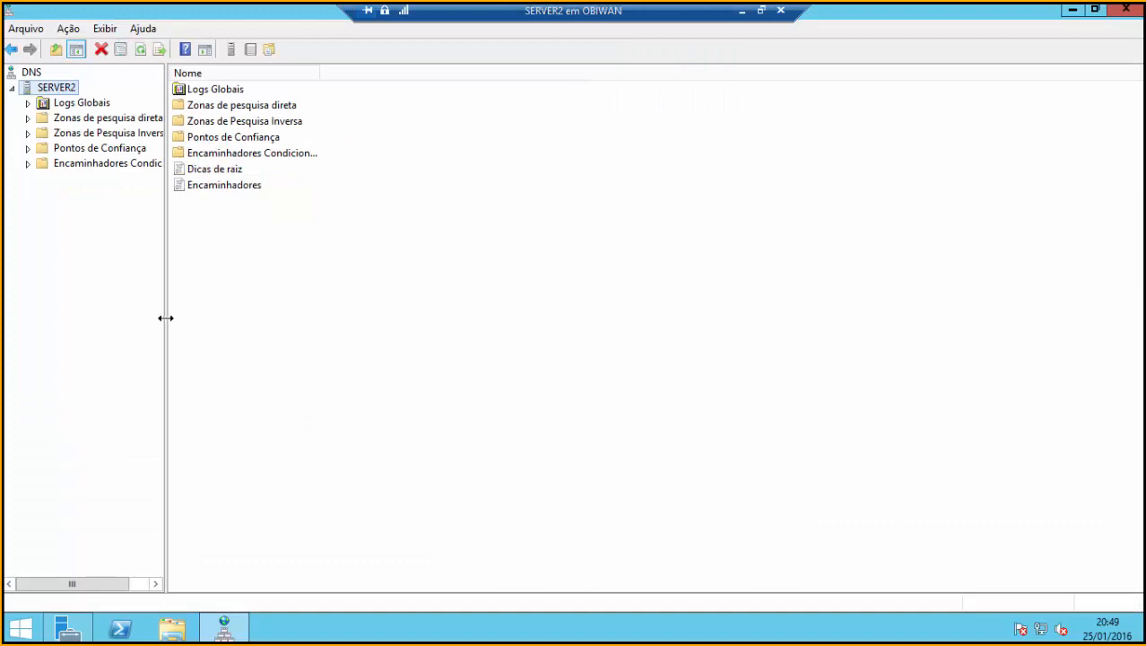
{"action": "left_click_drag", "start_coordinate": [165, 319], "coordinate": [216, 327]}
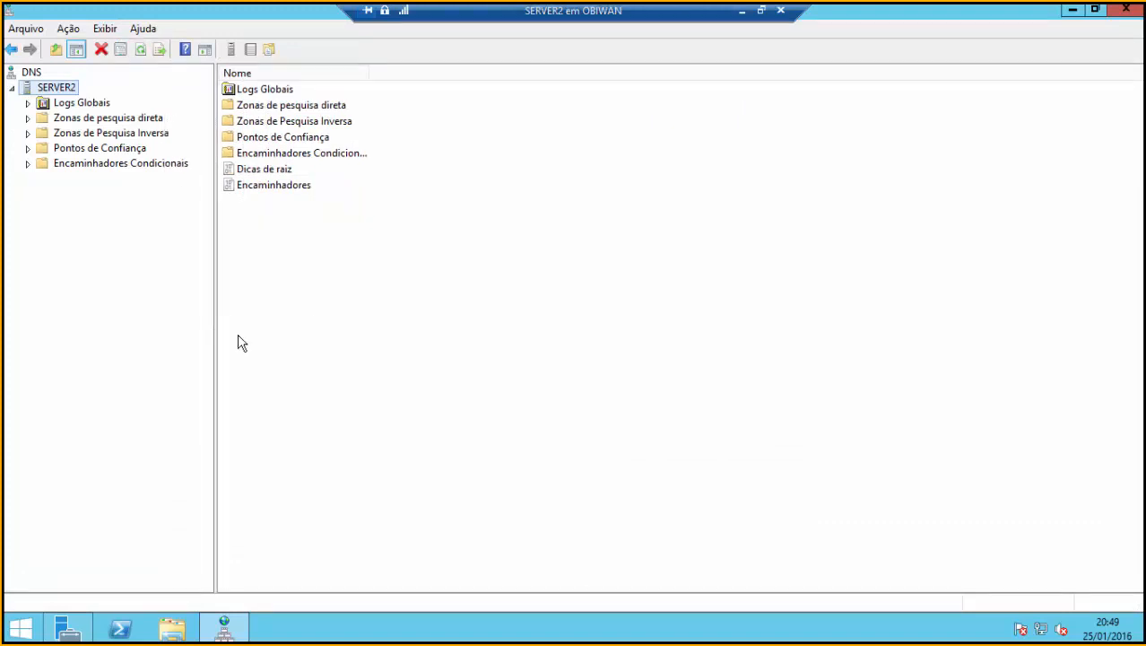
{"action": "left_click", "coordinate": [107, 122]}
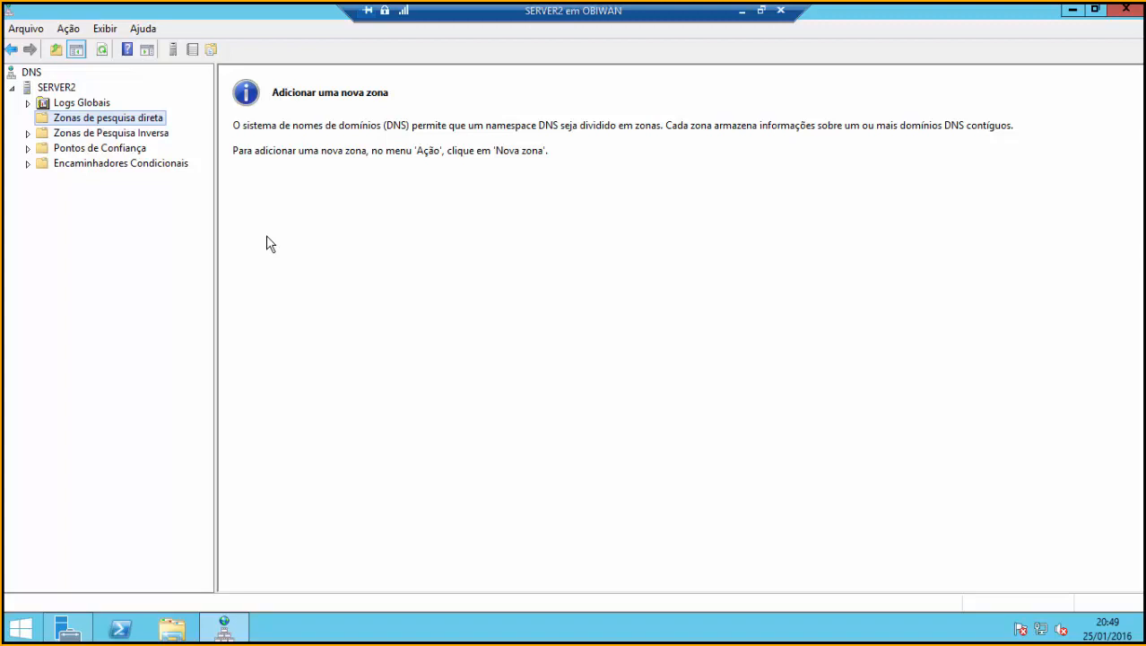
Add 192.168.1.100 as a forwarder in SERVER2's DNS server properties and apply the change.
{"action": "left_click", "coordinate": [67, 89]}
{"action": "right_click", "coordinate": [67, 90]}
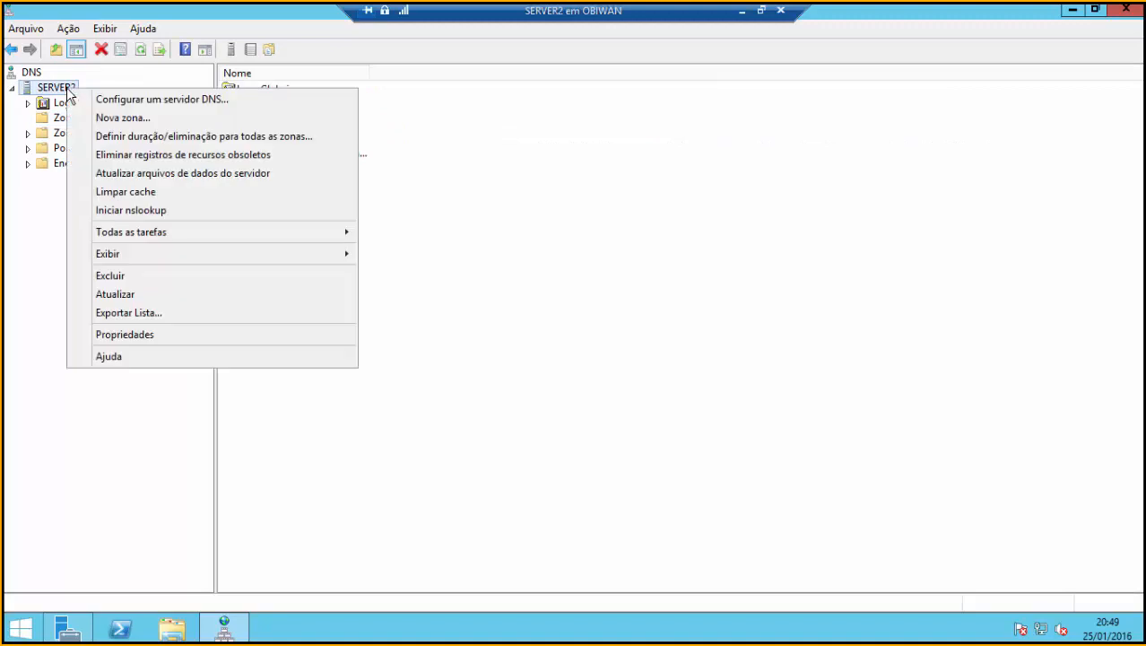
{"action": "left_click", "coordinate": [189, 335]}
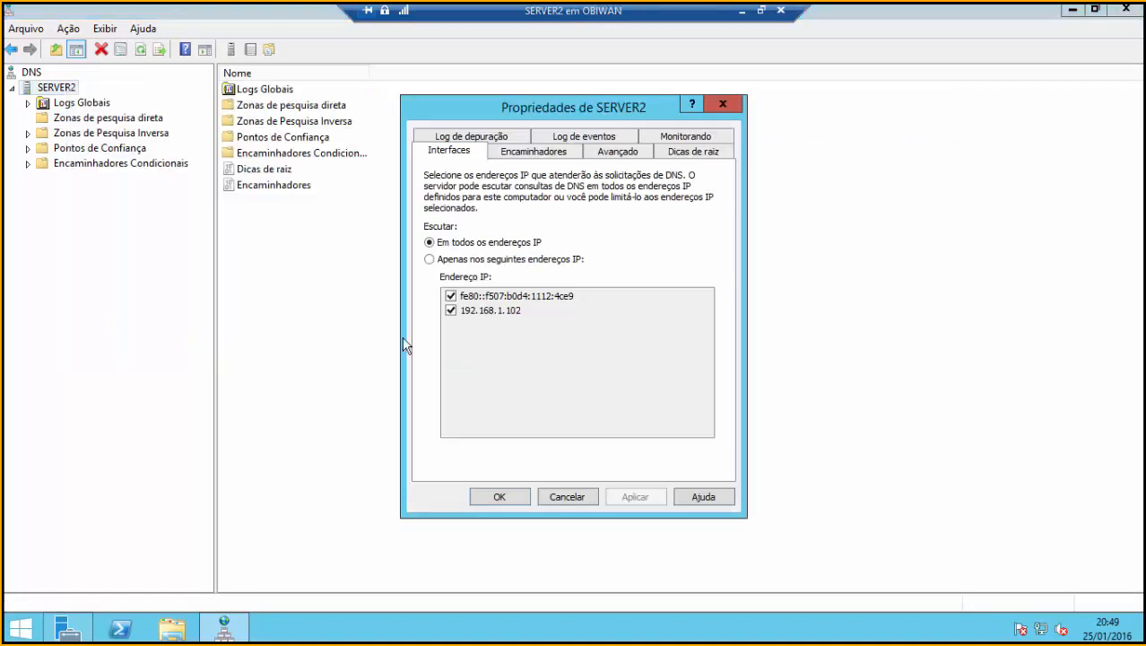
{"action": "left_click", "coordinate": [551, 154]}
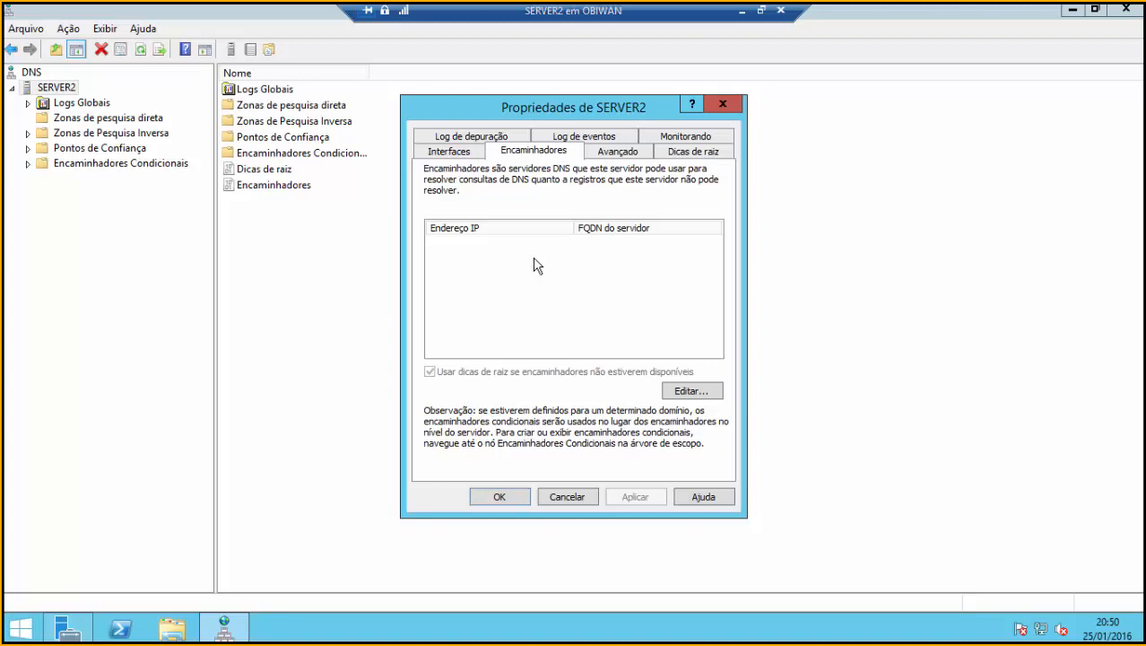
{"action": "left_click", "coordinate": [703, 395]}
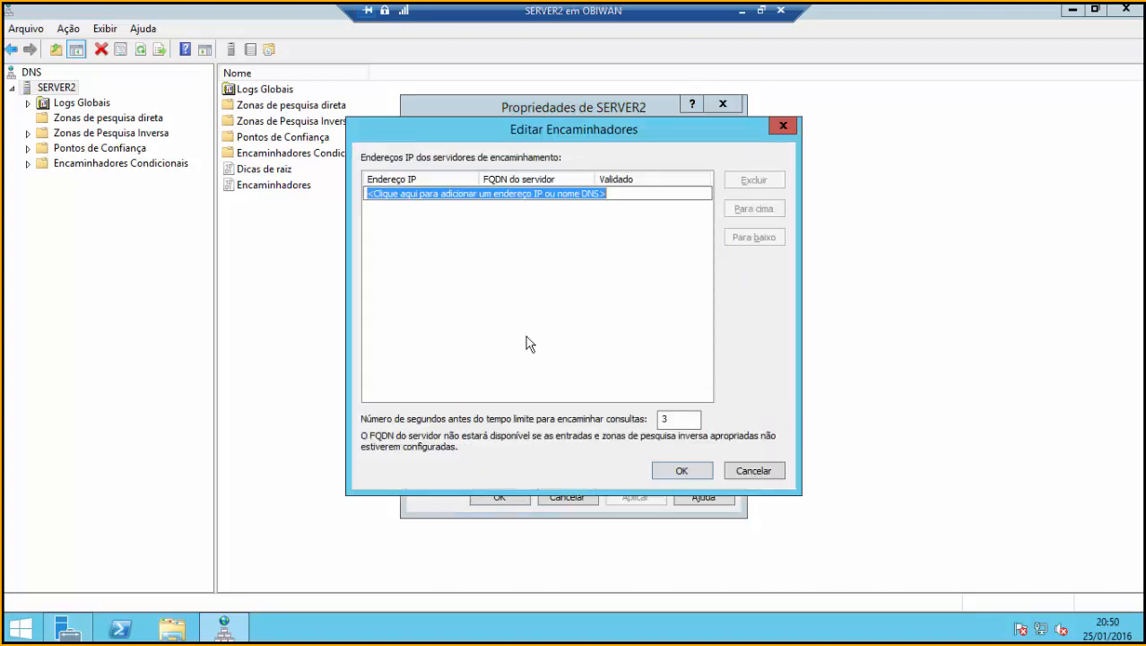
{"action": "left_click", "coordinate": [389, 193]}
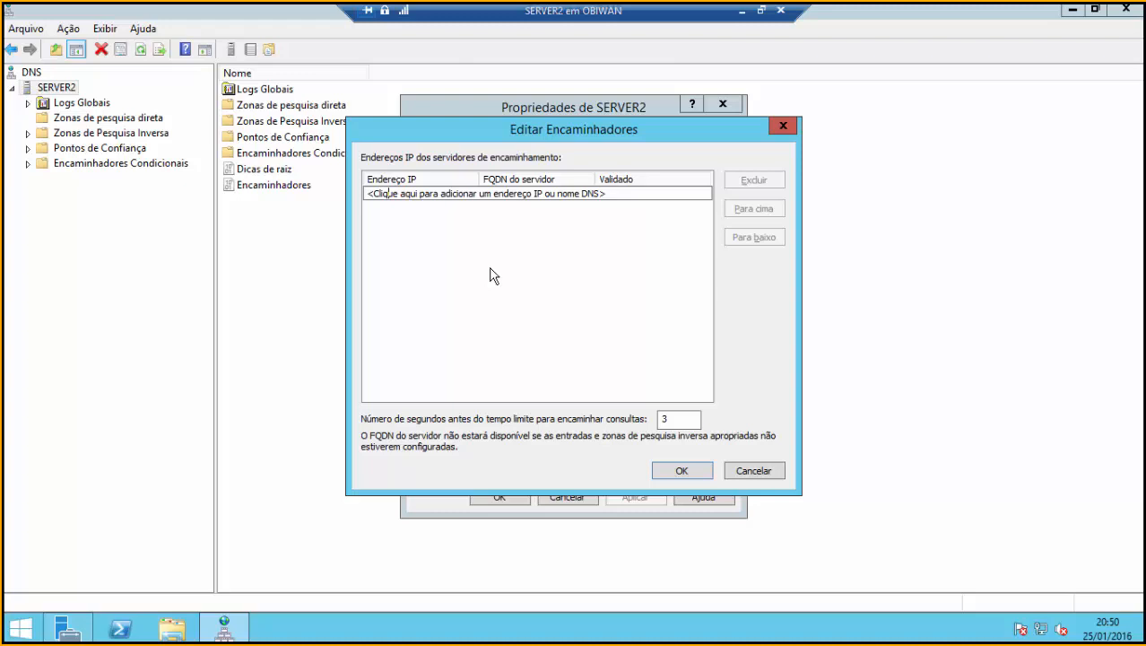
{"action": "left_click", "coordinate": [406, 193]}
{"action": "left_click_drag", "start_coordinate": [619, 194], "coordinate": [292, 192]}
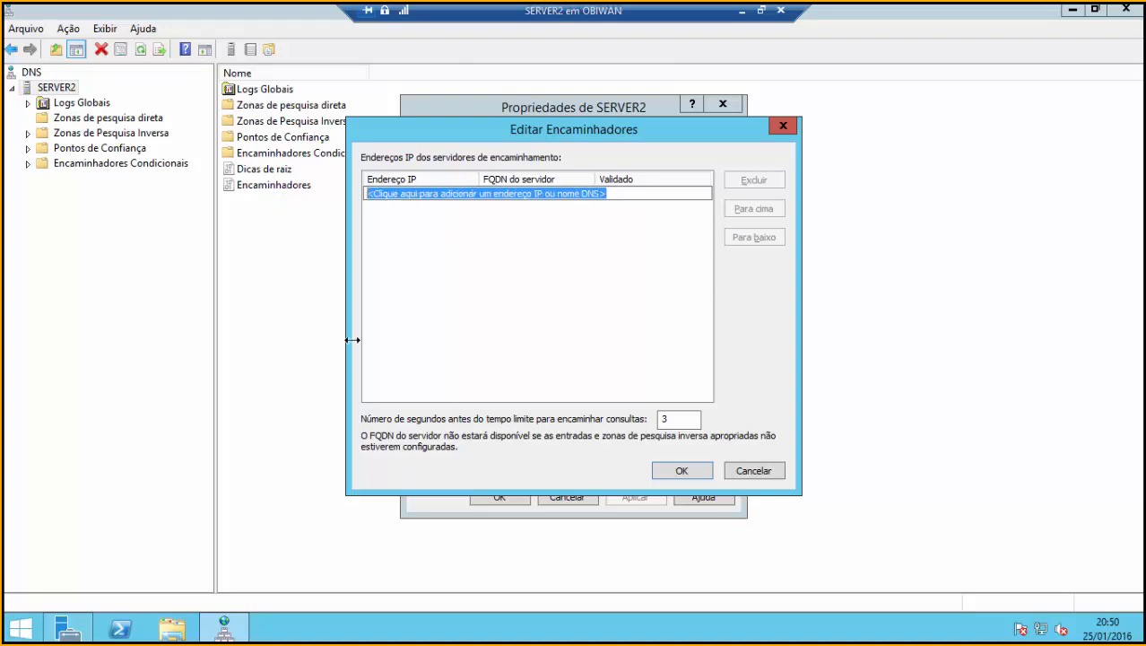
{"action": "type", "text": "192.16"}
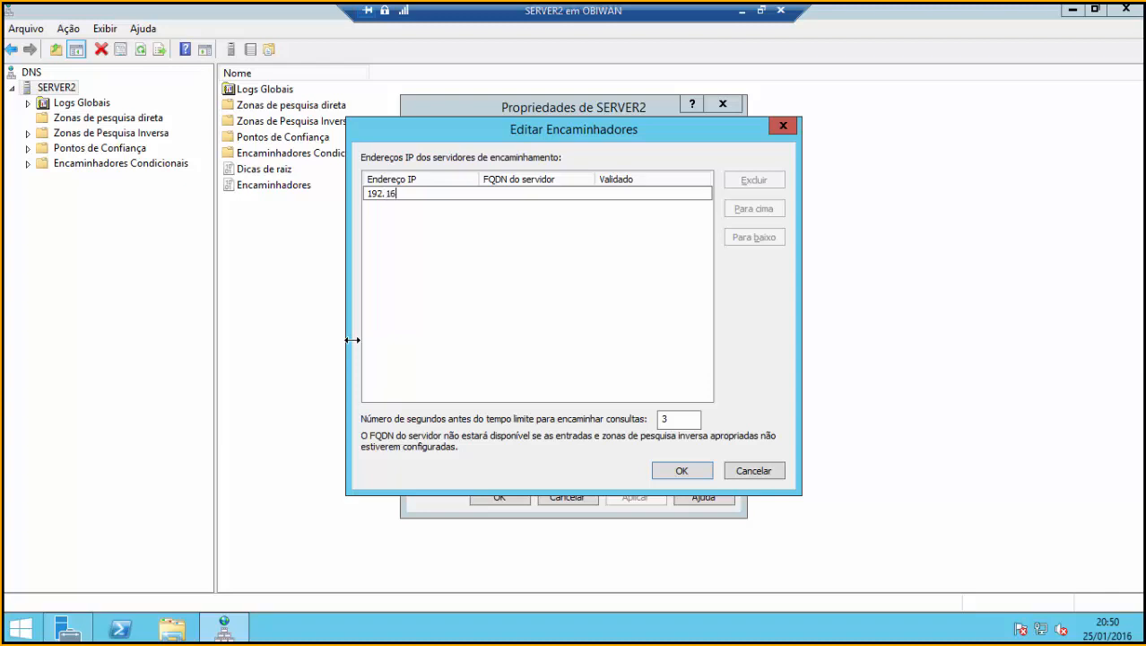
{"action": "type", "text": "8.1.100"}
{"action": "key", "text": "Return"}
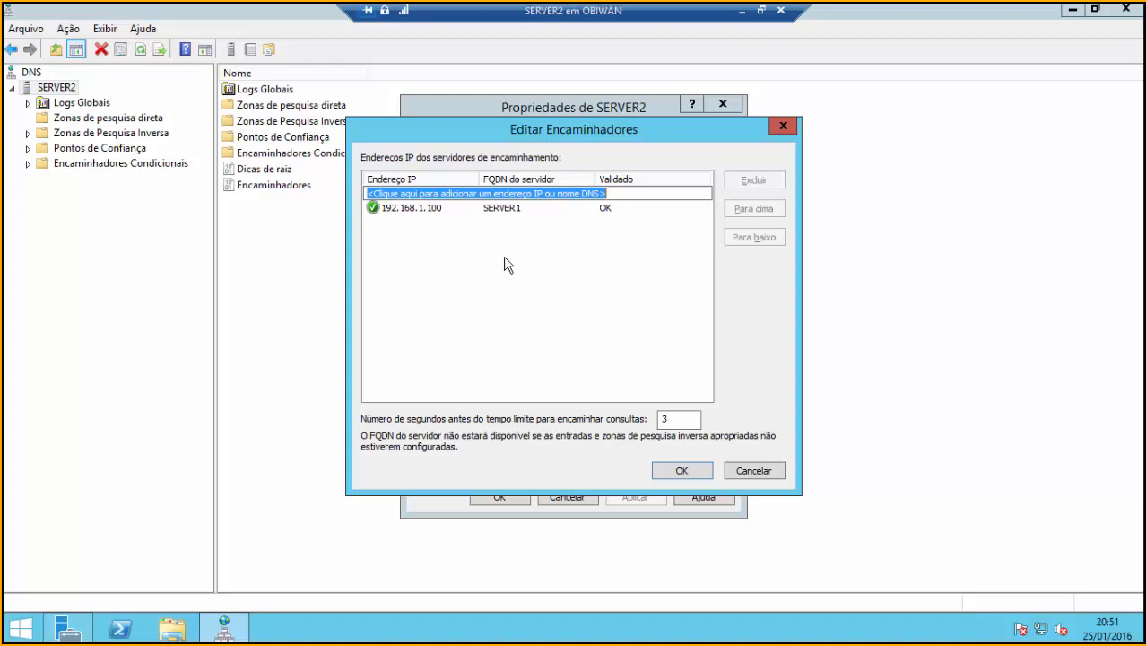
{"action": "left_click", "coordinate": [682, 471]}
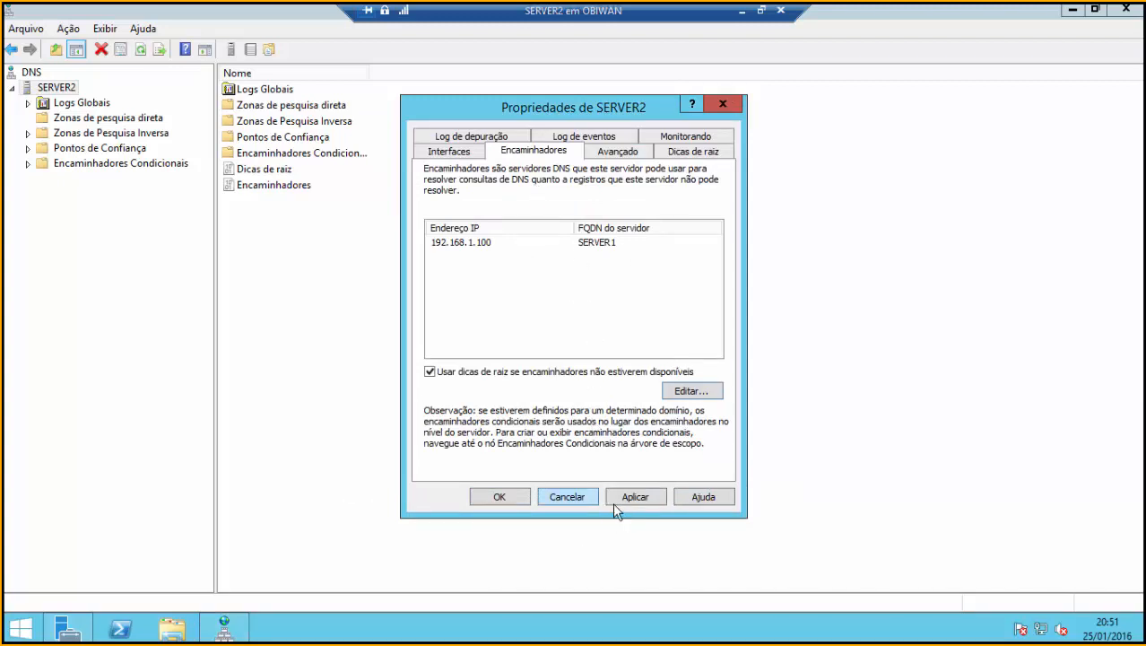
{"action": "left_click", "coordinate": [638, 500]}
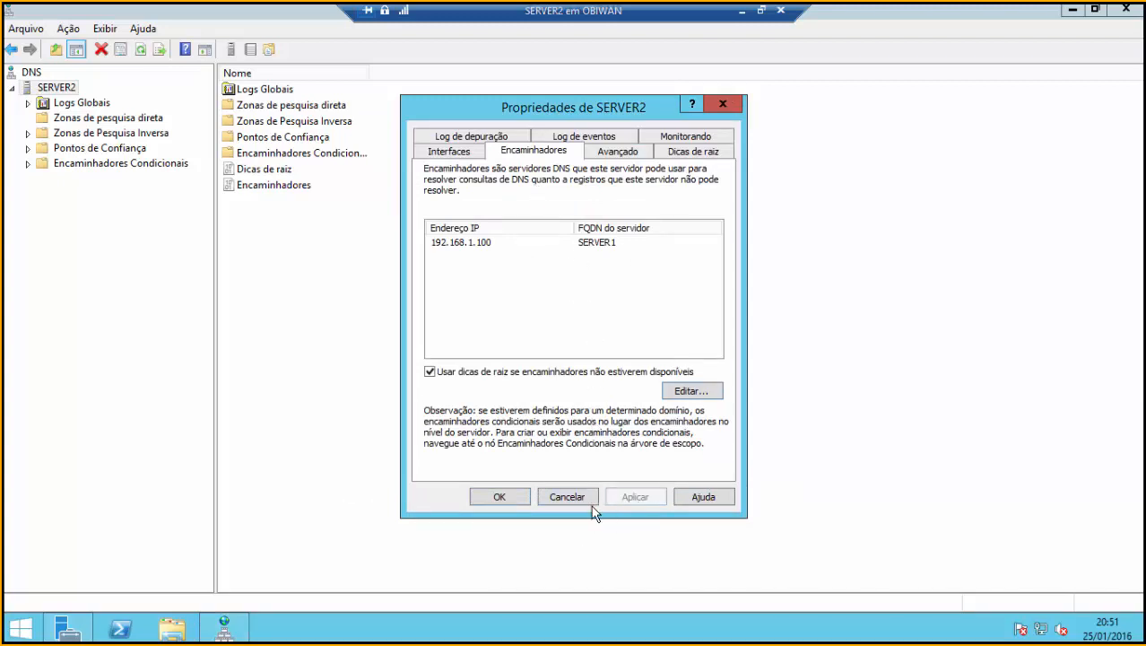
Close SERVER2's DNS server properties and open the IPv4 properties of the Ethernet 2 connection on SERVER3.
{"action": "left_click", "coordinate": [500, 499]}
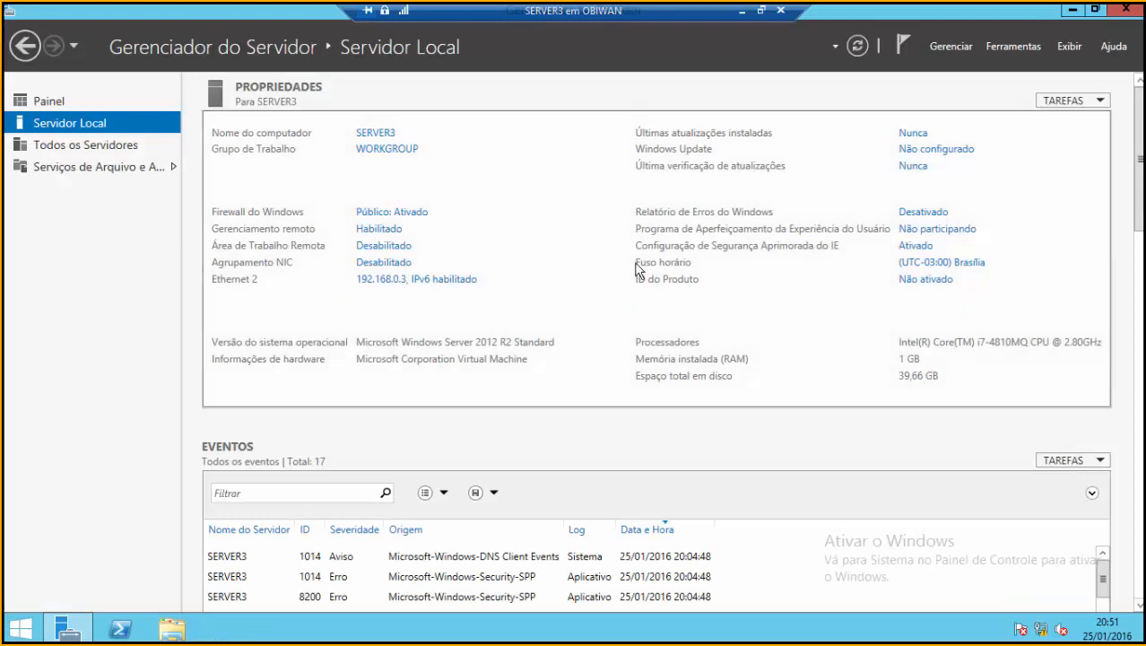
{"action": "left_click", "coordinate": [403, 282]}
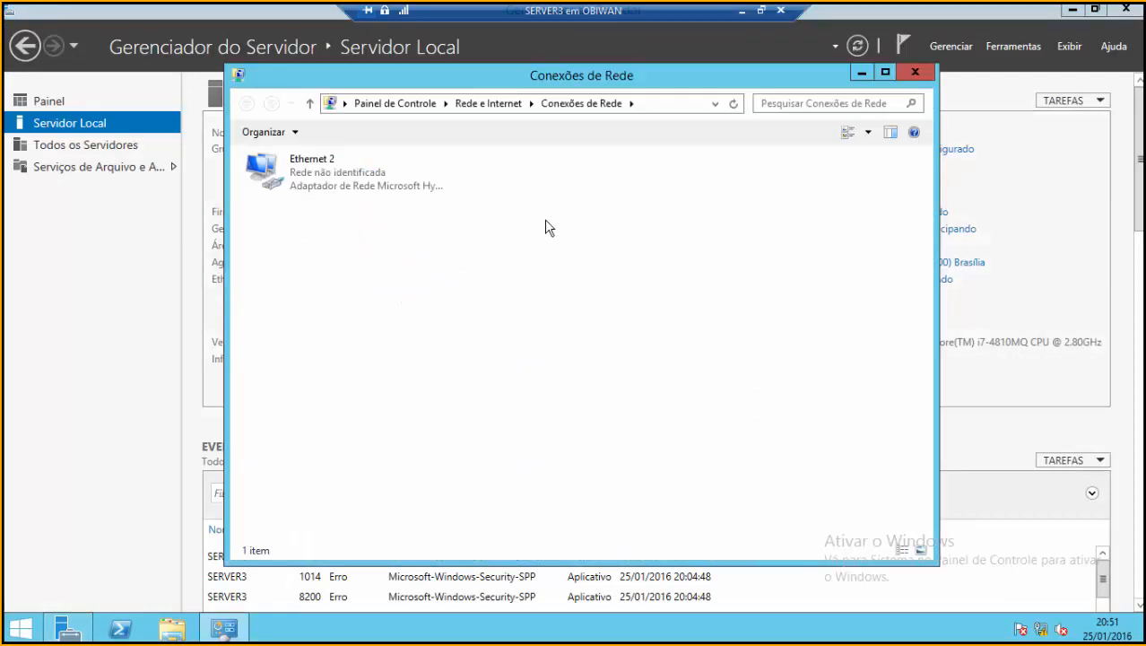
{"action": "left_click", "coordinate": [358, 170]}
{"action": "double_click", "coordinate": [358, 170]}
{"action": "left_click", "coordinate": [460, 453]}
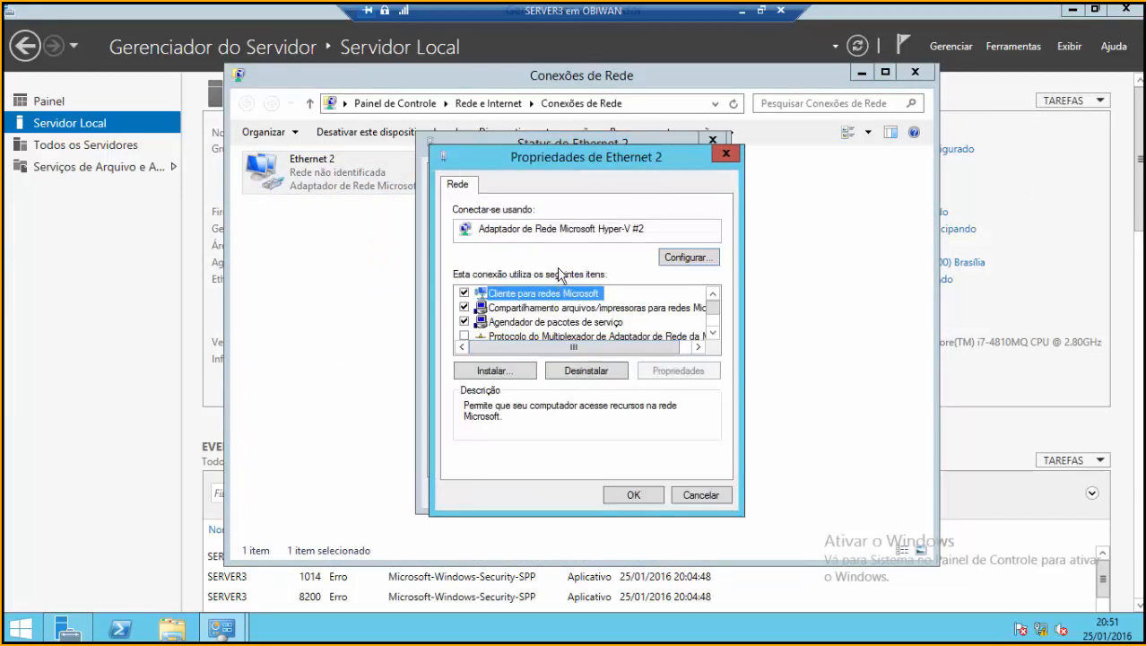
{"action": "double_click", "coordinate": [610, 321]}
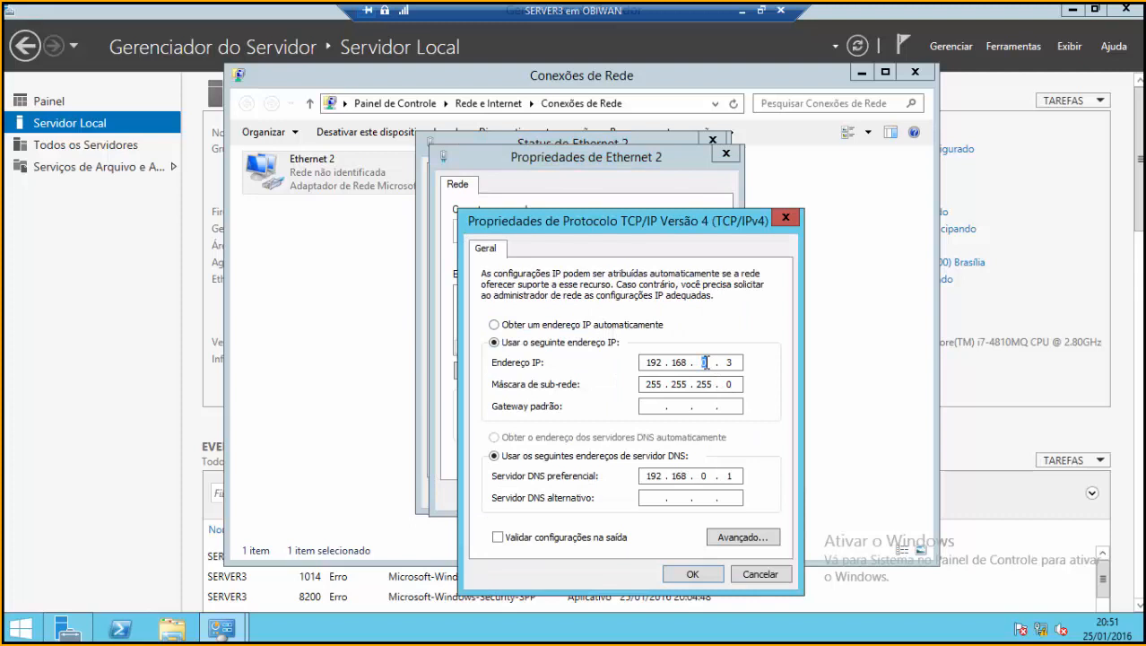
Set SERVER3's IP address to 192.168.1.103 and its preferred DNS server to 192.168.1.102, and close the network windows.
{"action": "type", "text": "1.100"}
{"action": "type", "text": "02"}
{"action": "left_click", "coordinate": [694, 575]}
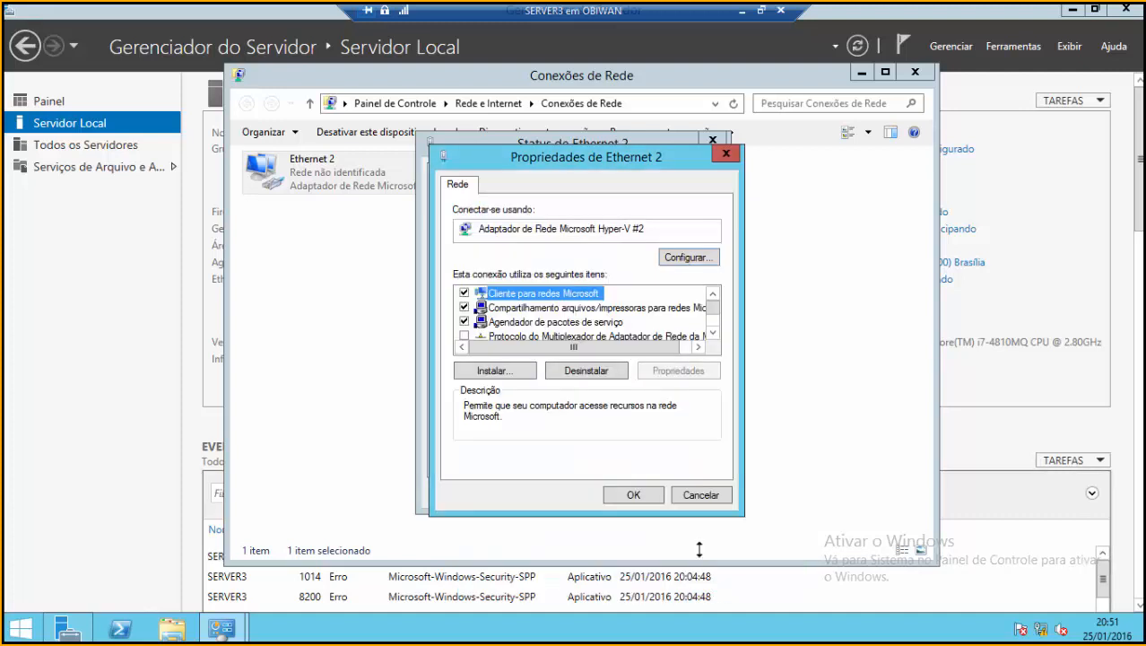
{"action": "left_click", "coordinate": [652, 494]}
{"action": "left_click", "coordinate": [688, 495]}
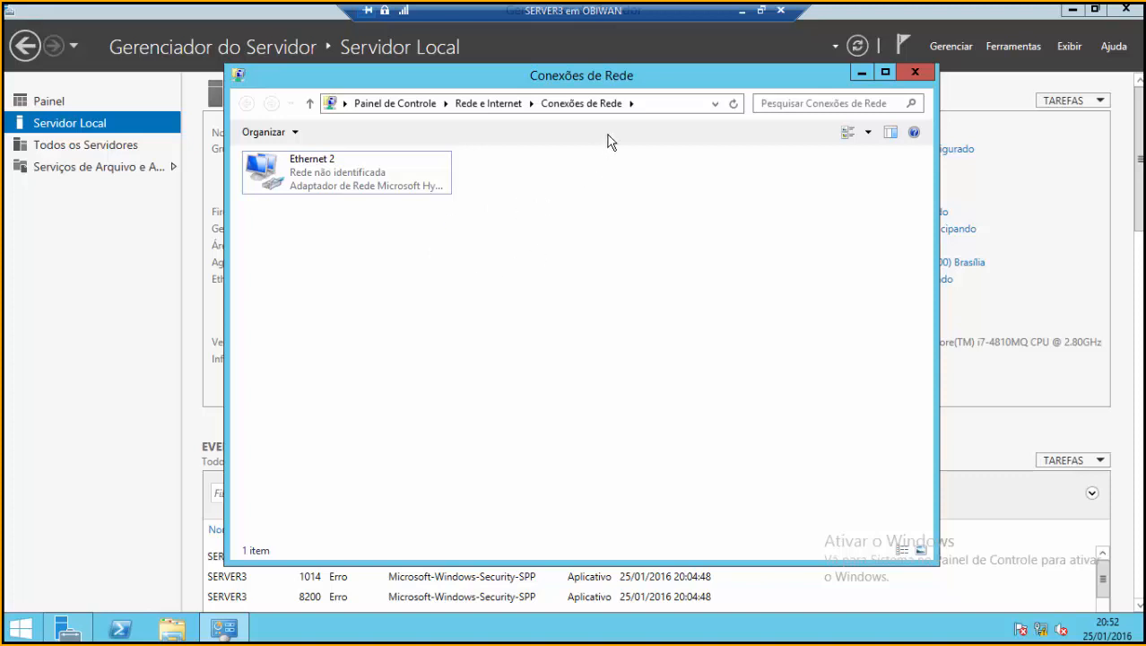
{"action": "left_click", "coordinate": [915, 72]}
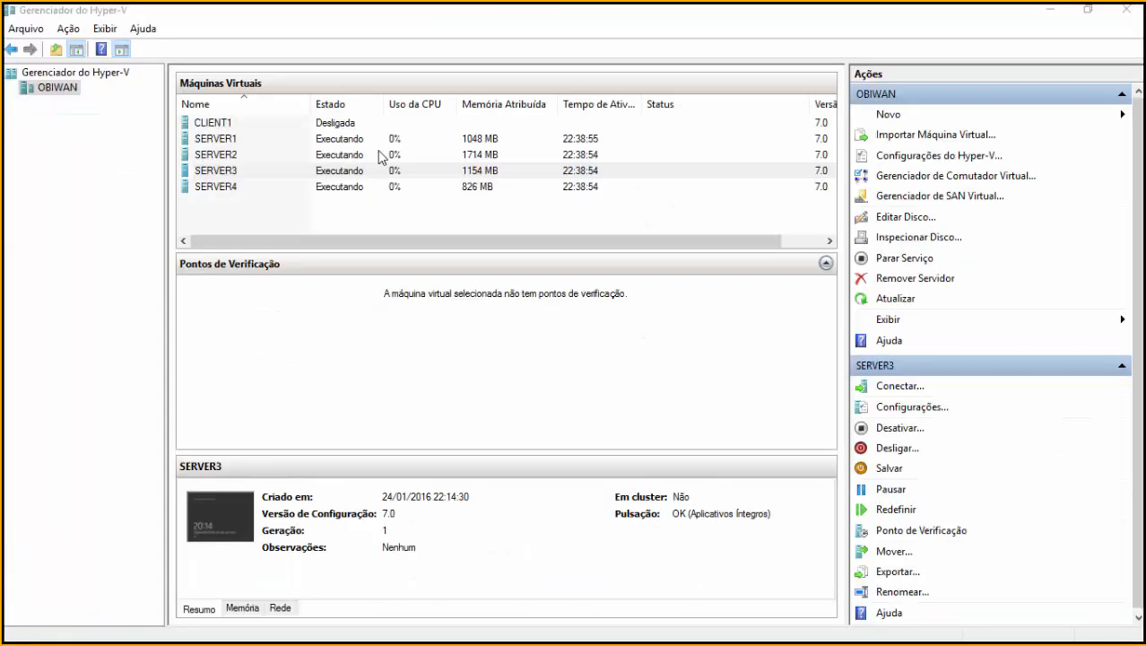
Connect SERVER3's virtual network adapter to the Rede Externa switch in Hyper-V Manager with VLAN identification disabled.
{"action": "left_click", "coordinate": [239, 174]}
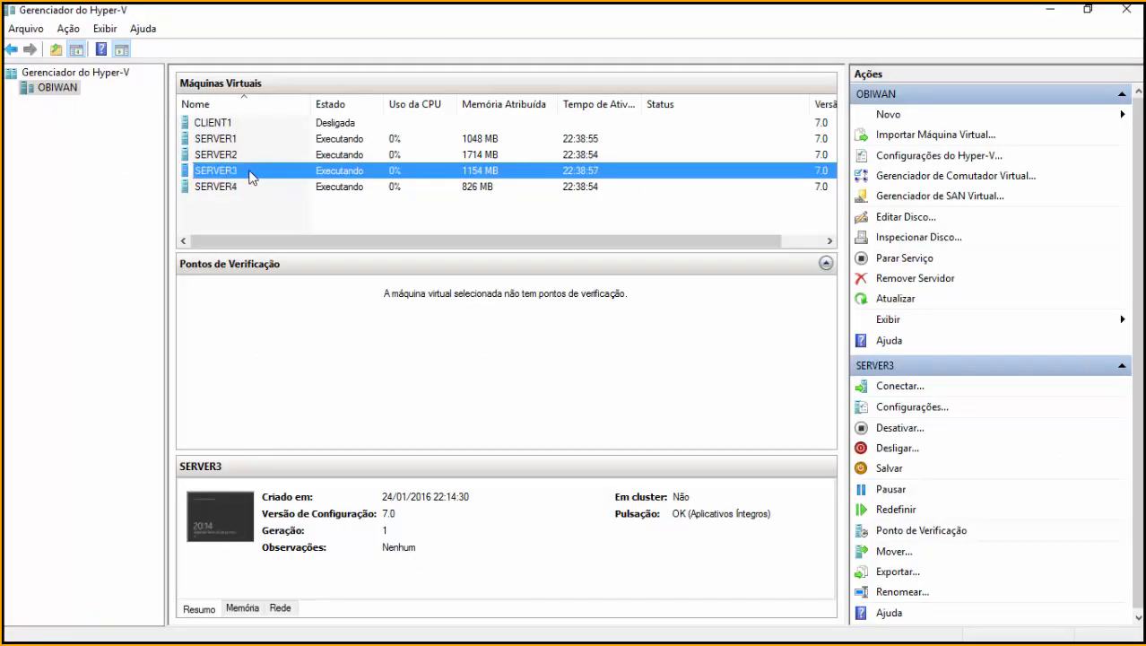
{"action": "right_click", "coordinate": [250, 171]}
{"action": "left_click", "coordinate": [328, 208]}
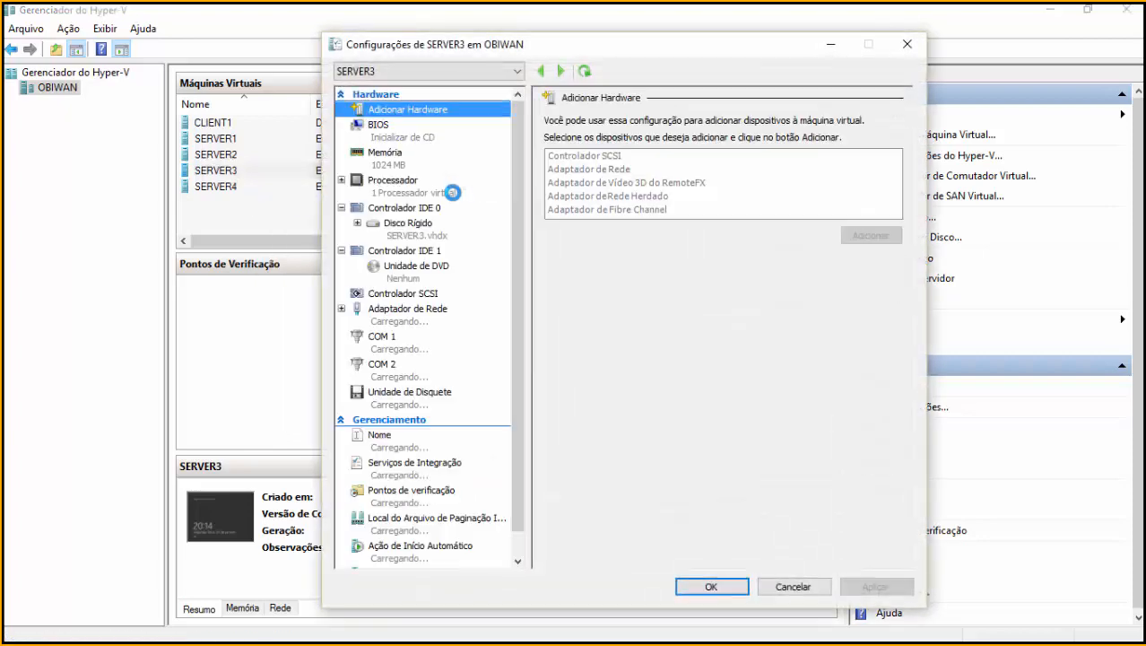
{"action": "left_click", "coordinate": [398, 319]}
{"action": "left_click", "coordinate": [589, 154]}
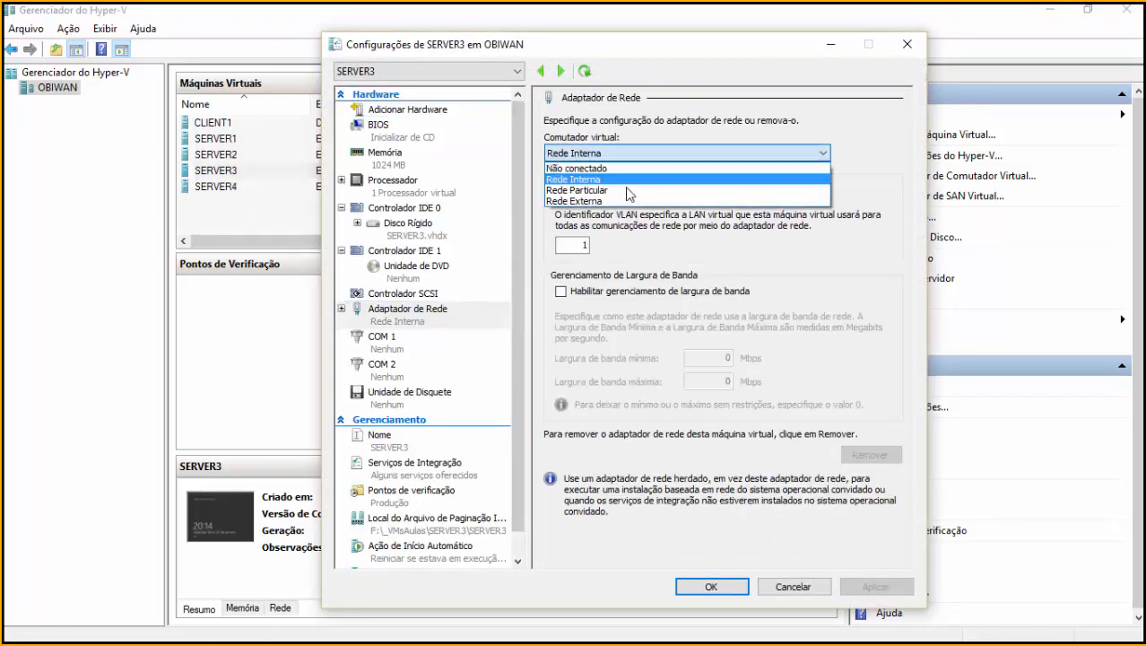
{"action": "left_click", "coordinate": [627, 201]}
{"action": "left_click", "coordinate": [561, 190]}
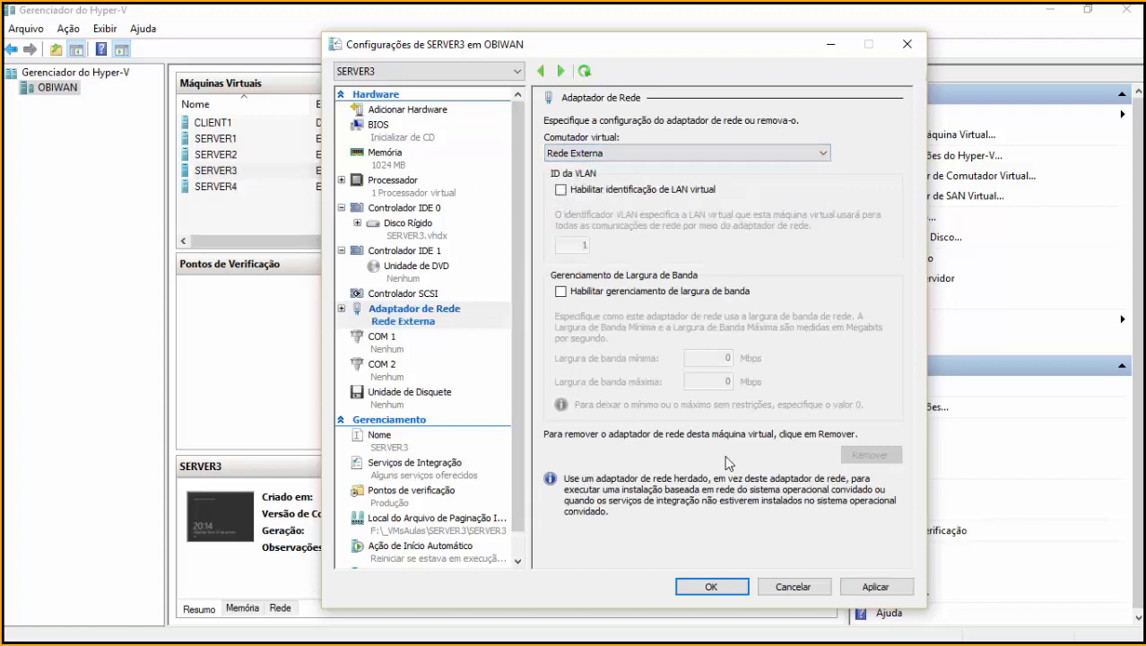
{"action": "left_click", "coordinate": [710, 587]}
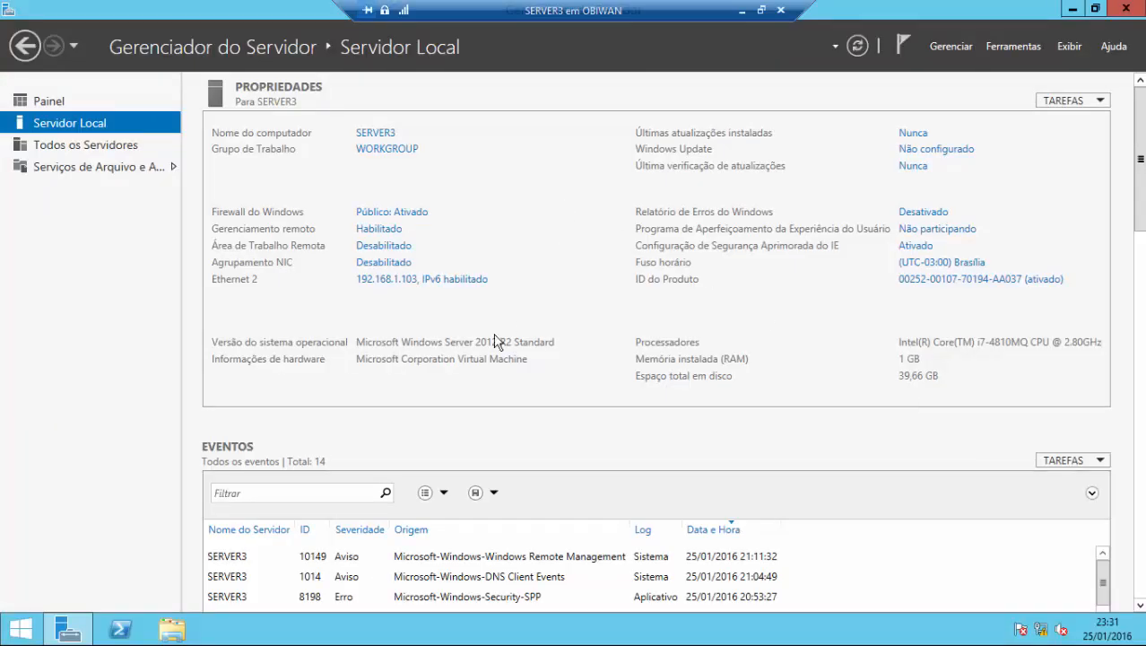
Open a Command Prompt on SERVER3 and move its window away from the screen corner.
{"action": "left_click", "coordinate": [22, 631]}
{"action": "type", "text": "cmd"}
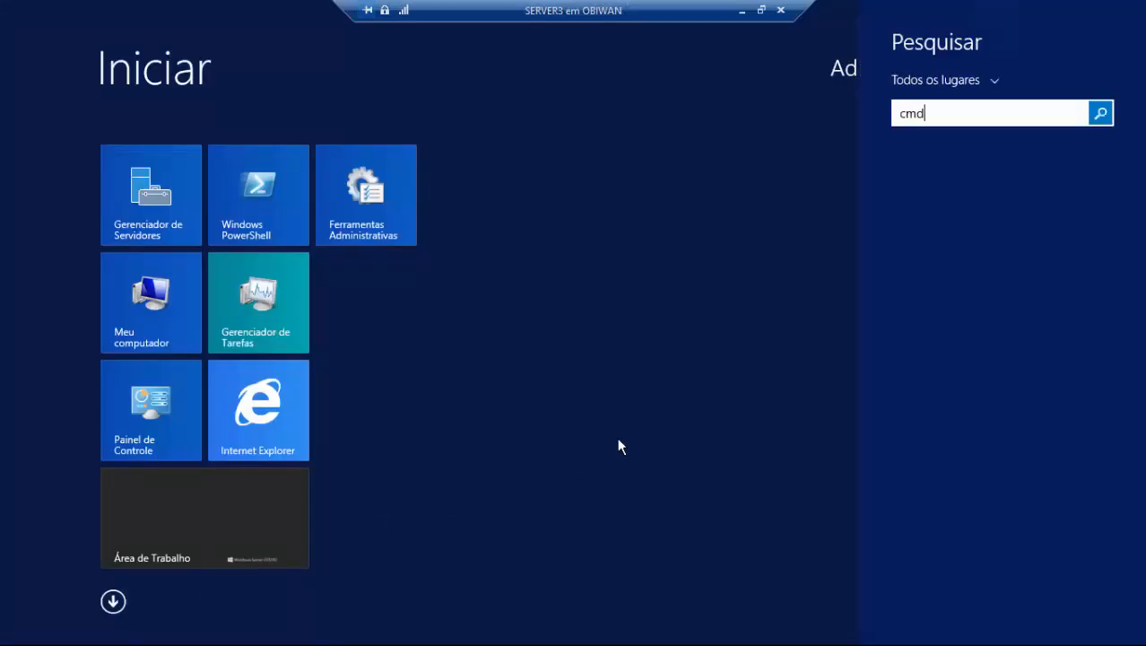
{"action": "key", "text": "Return"}
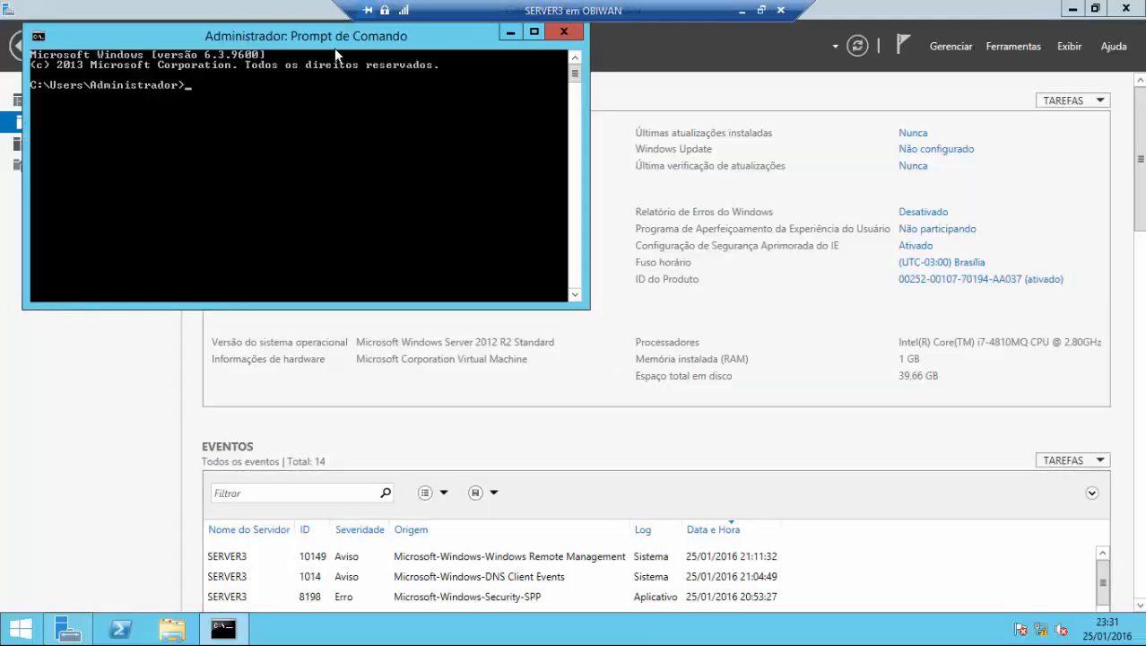
{"action": "left_click_drag", "start_coordinate": [290, 34], "coordinate": [389, 95]}
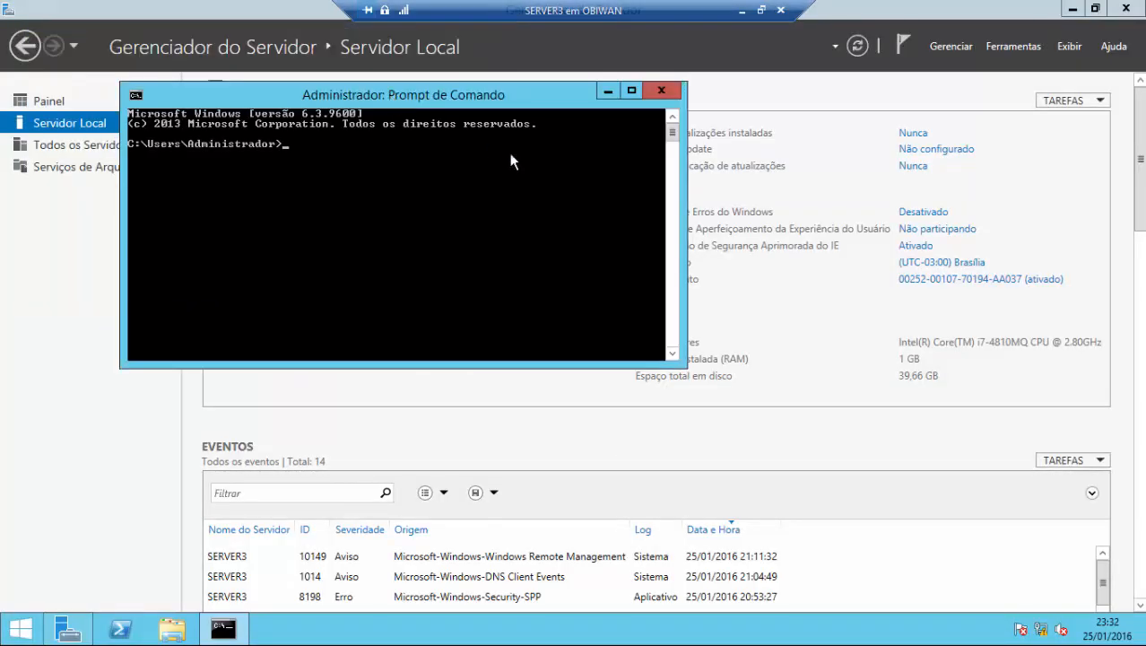
Start nslookup in interactive mode in SERVER3's Command Prompt.
{"action": "type", "text": "nslokup"}
{"action": "key", "text": "Return"}
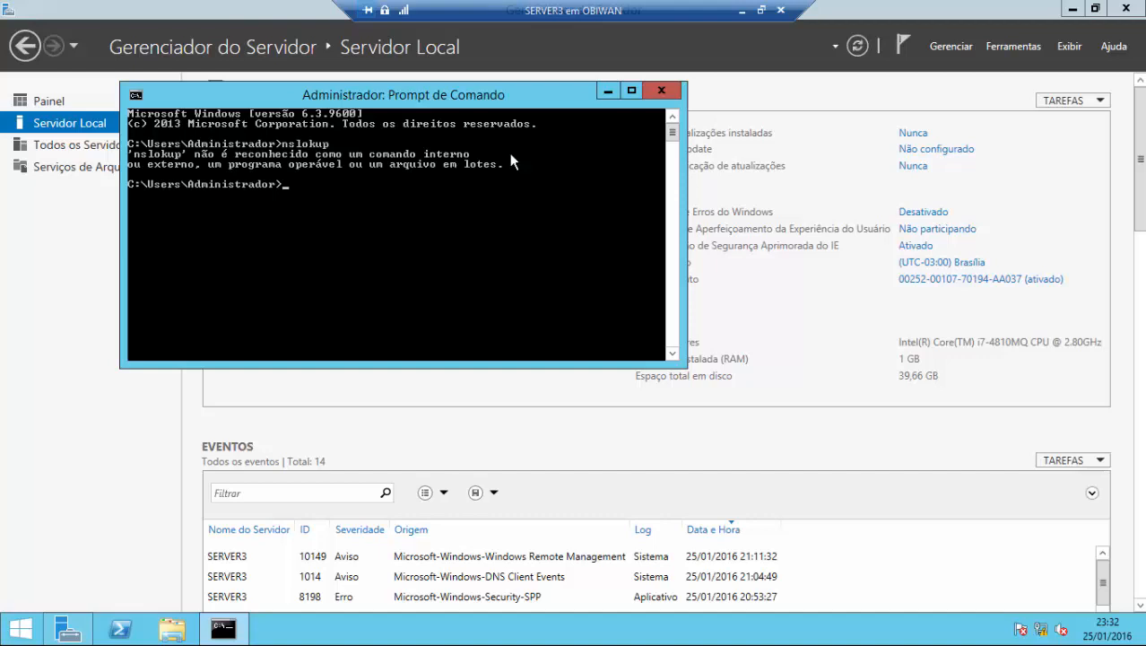
{"action": "key", "text": "Up"}
{"action": "key", "text": "Left"}
{"action": "type", "text": "o"}
{"action": "key", "text": "Return"}
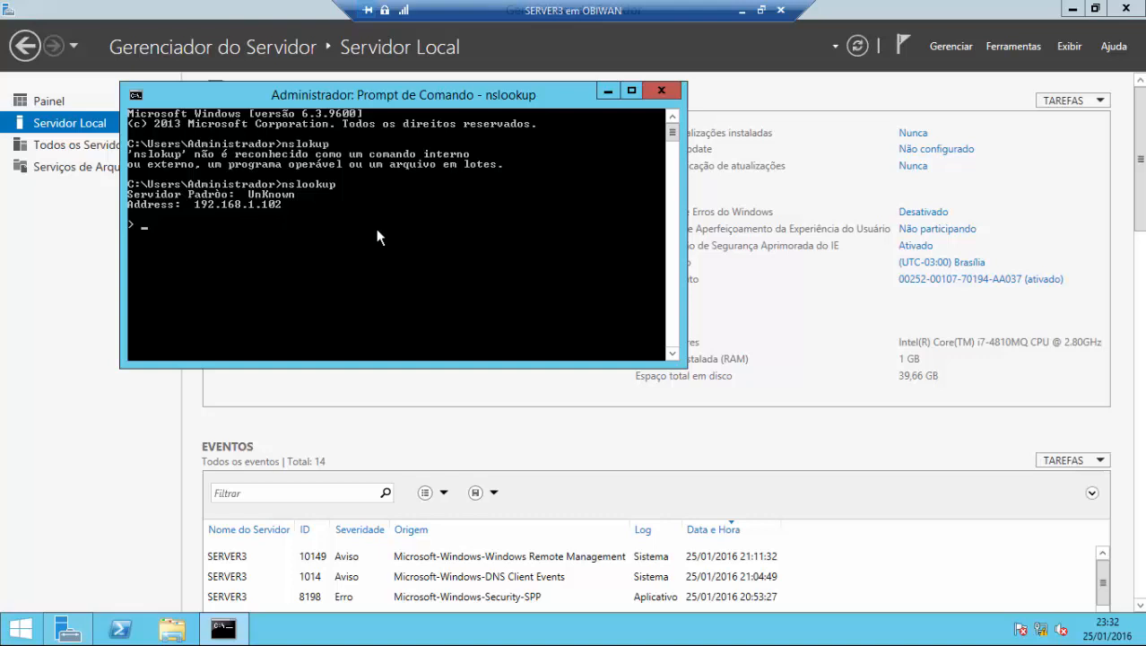
{"action": "type", "text": "www.class365.com."}
{"action": "key", "text": "BackSpace"}
{"action": "type", "text": "m.br"}
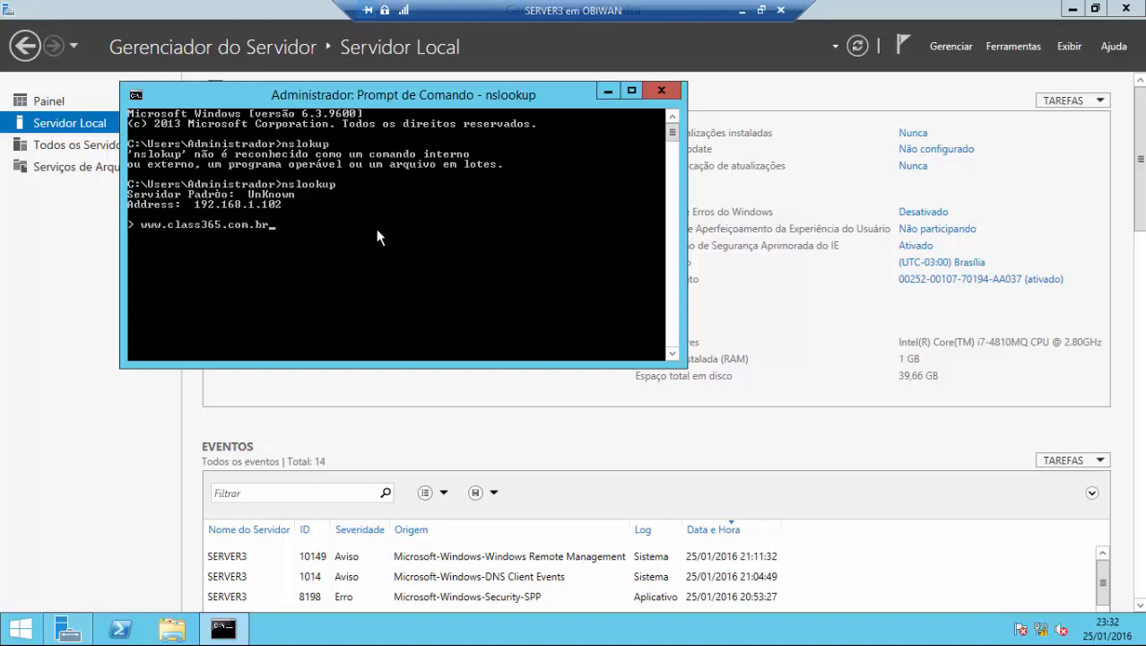
{"action": "key", "text": "Return"}
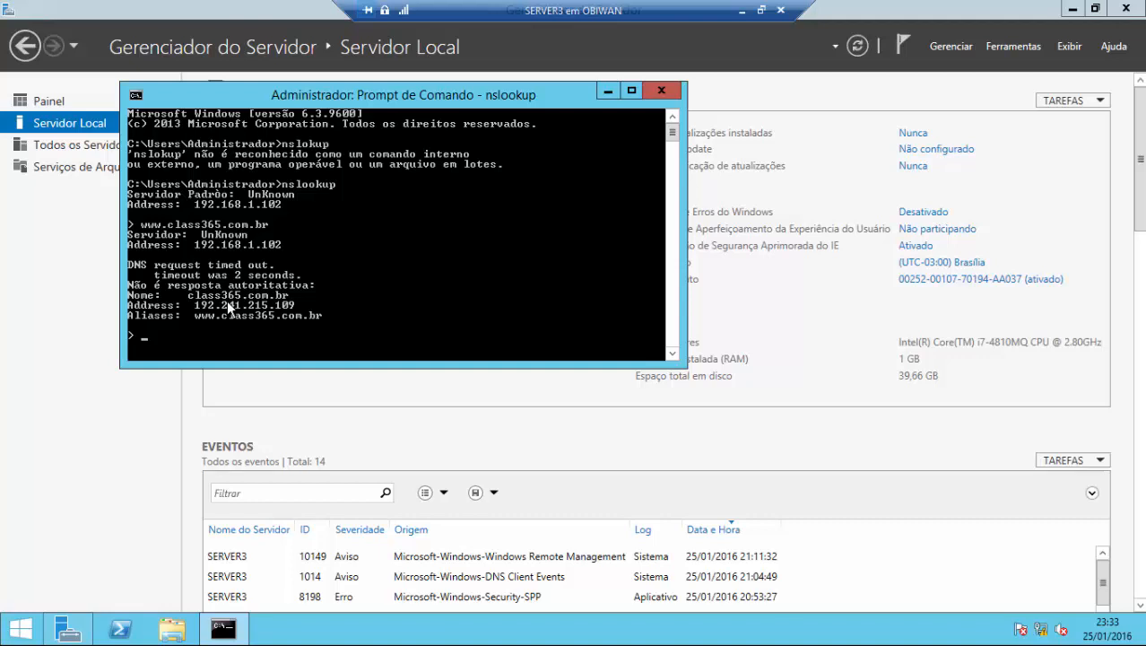
{"action": "type", "text": "www.terra.com.br"}
{"action": "key", "text": "Return"}
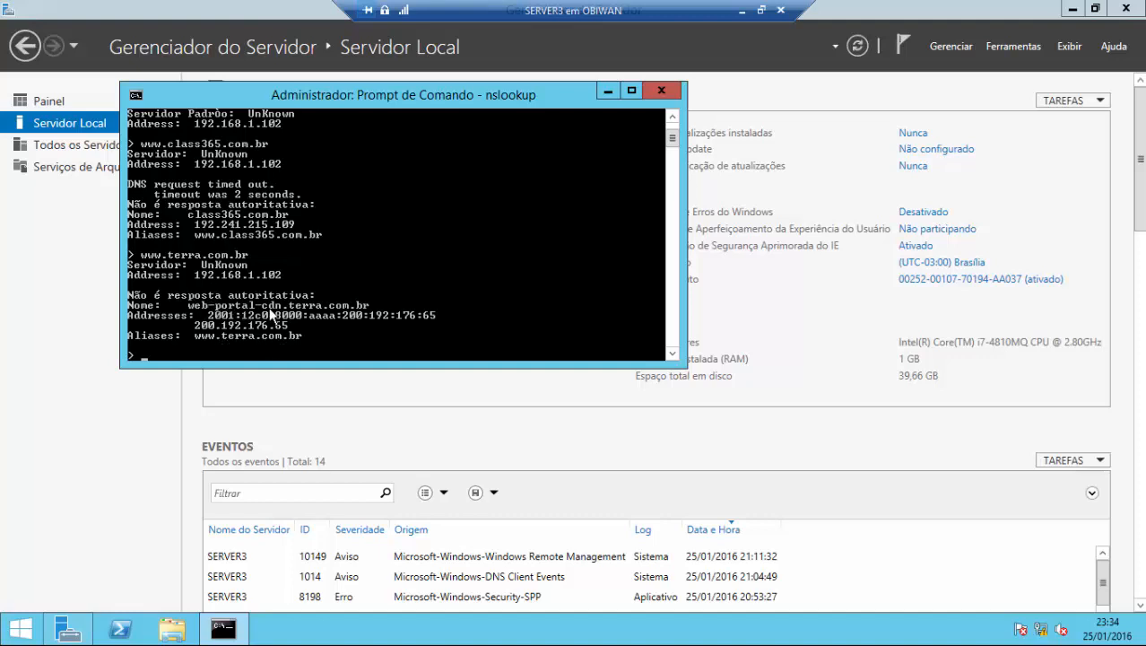
{"action": "type", "text": "www.globo.com"}
{"action": "key", "text": "Return"}
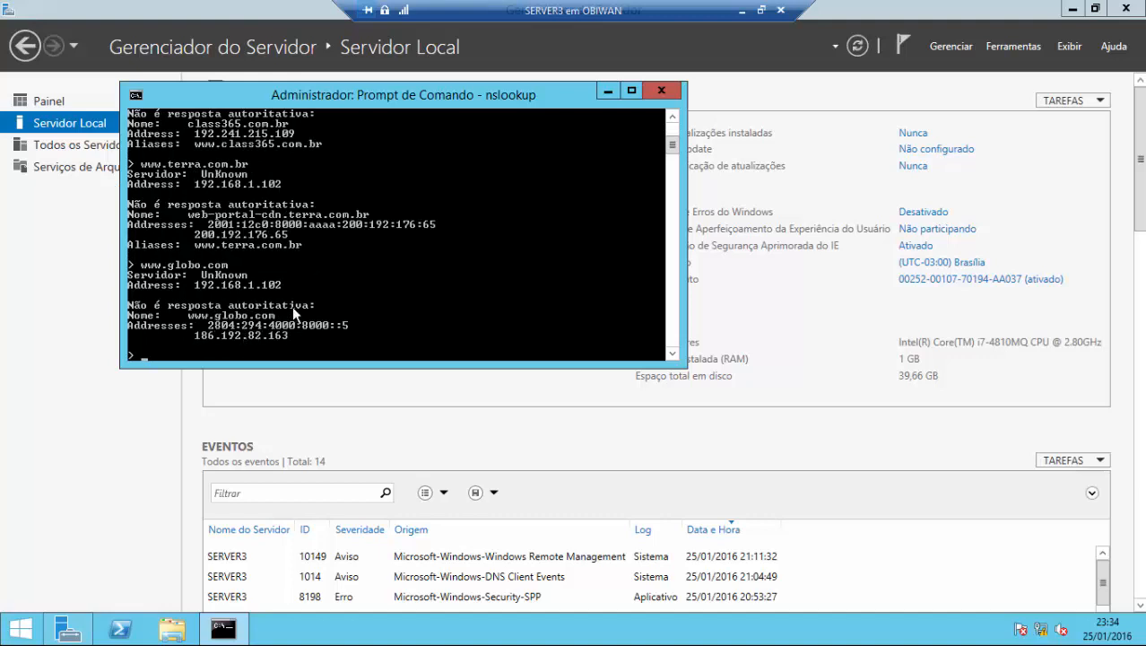
{"action": "type", "text": "www.uol.com.br"}
{"action": "key", "text": "Return"}
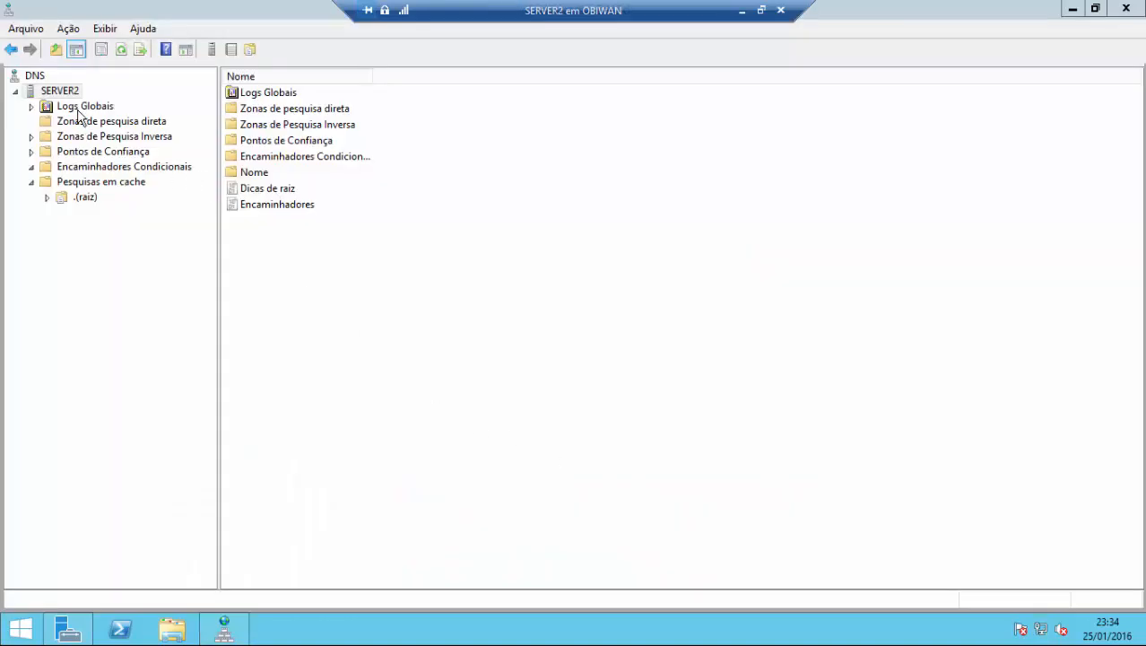
Switch to DNS Manager on SERVER2, reload the server's tree and expand the root of its cached lookups.
{"action": "left_click", "coordinate": [69, 91]}
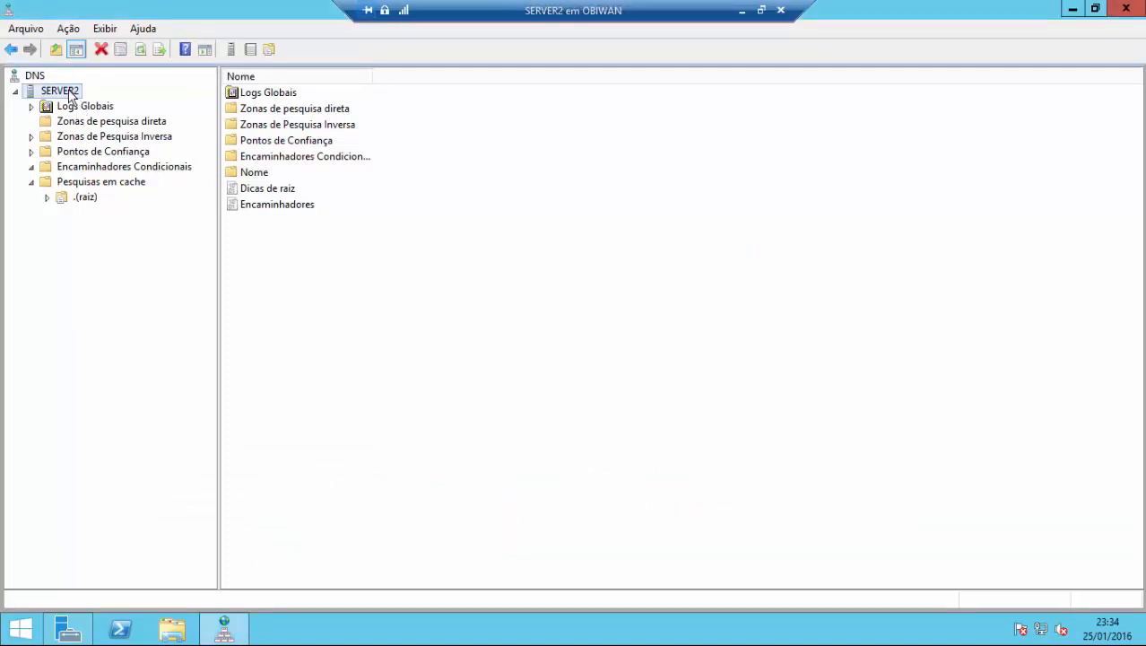
{"action": "left_click", "coordinate": [32, 183]}
{"action": "left_click", "coordinate": [89, 184]}
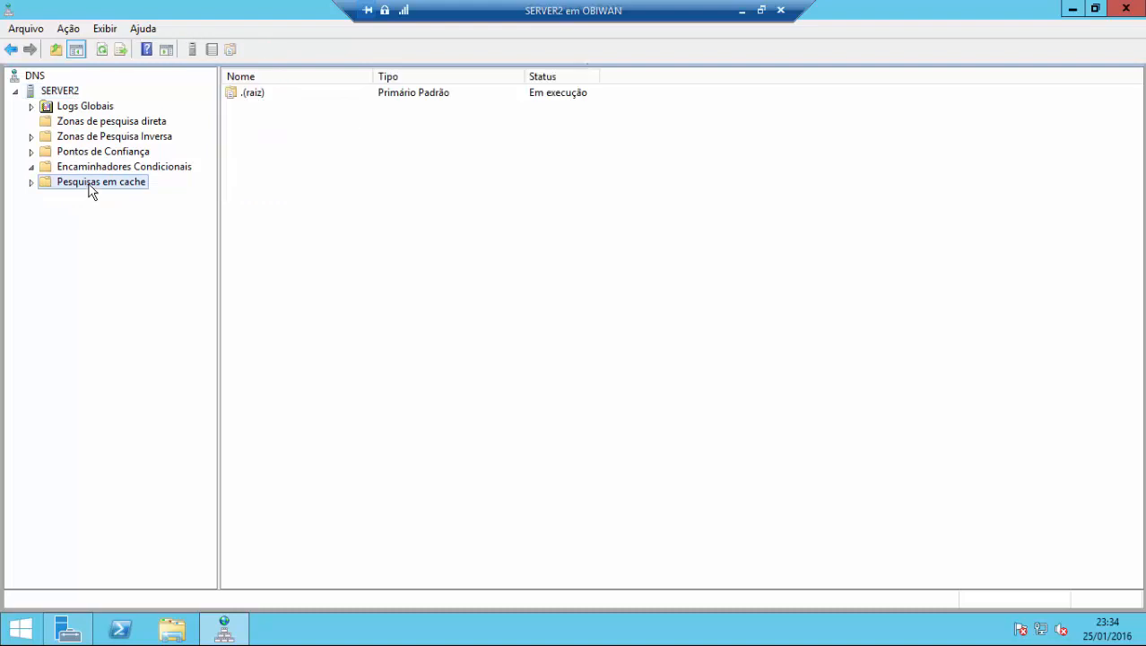
{"action": "left_click", "coordinate": [78, 110]}
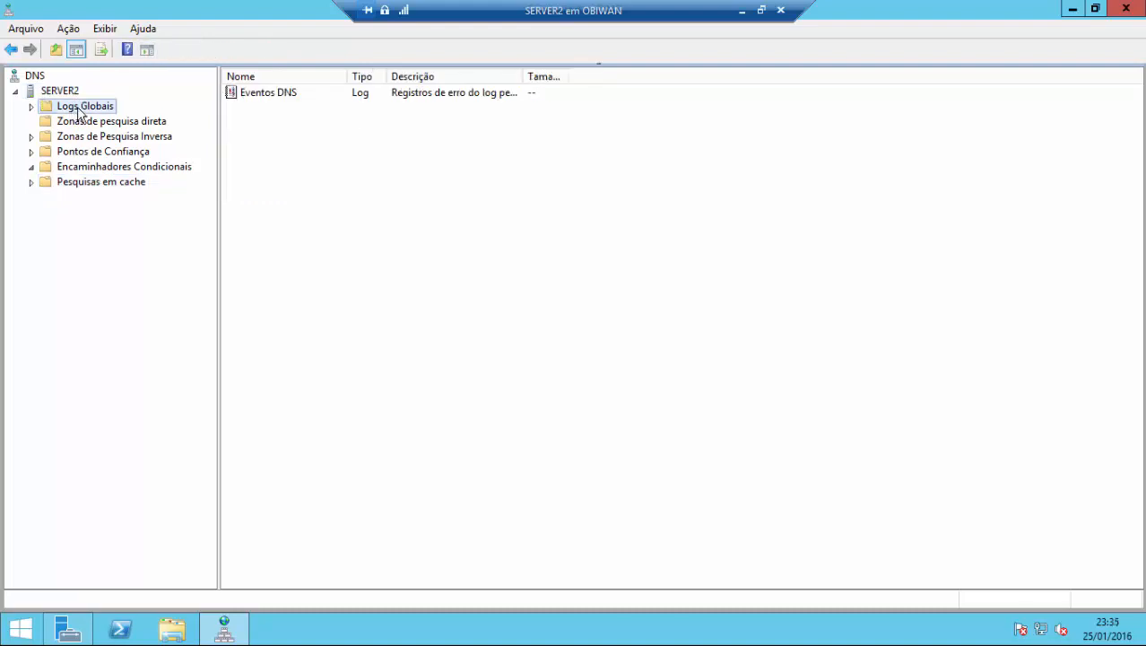
{"action": "left_click", "coordinate": [74, 93]}
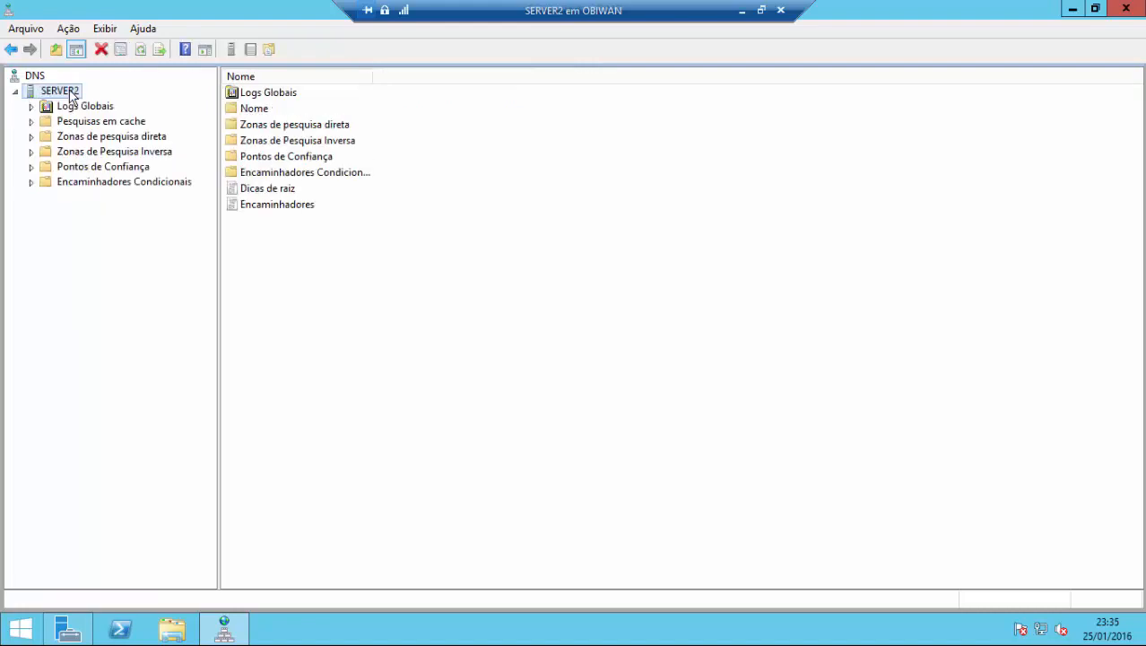
{"action": "left_click", "coordinate": [31, 123]}
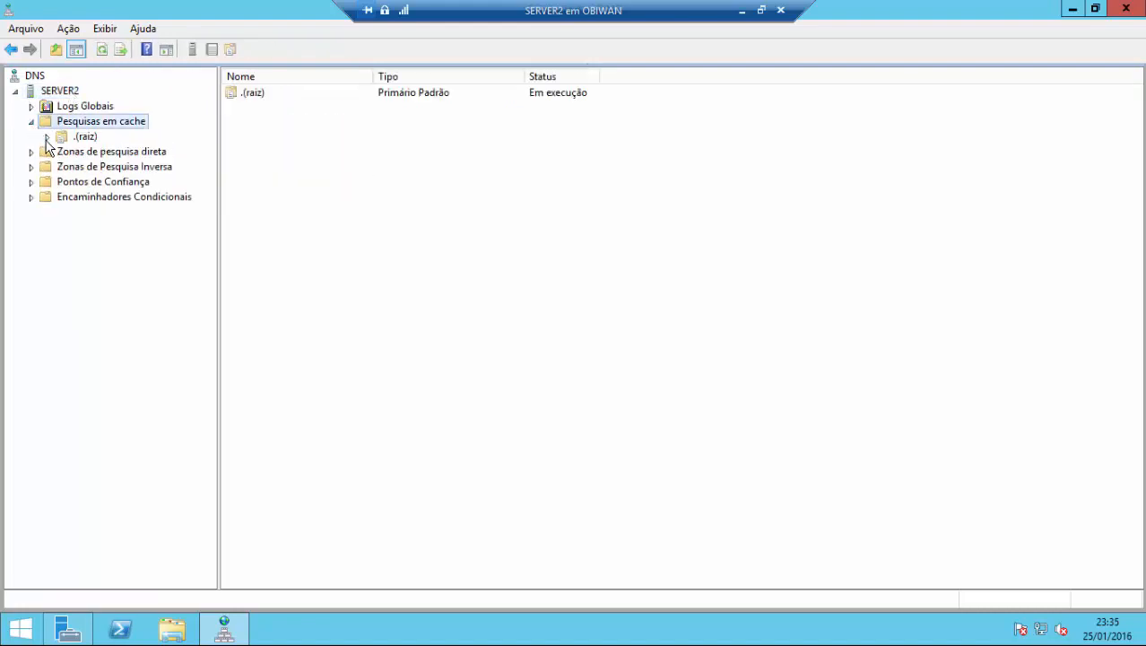
{"action": "left_click", "coordinate": [48, 138]}
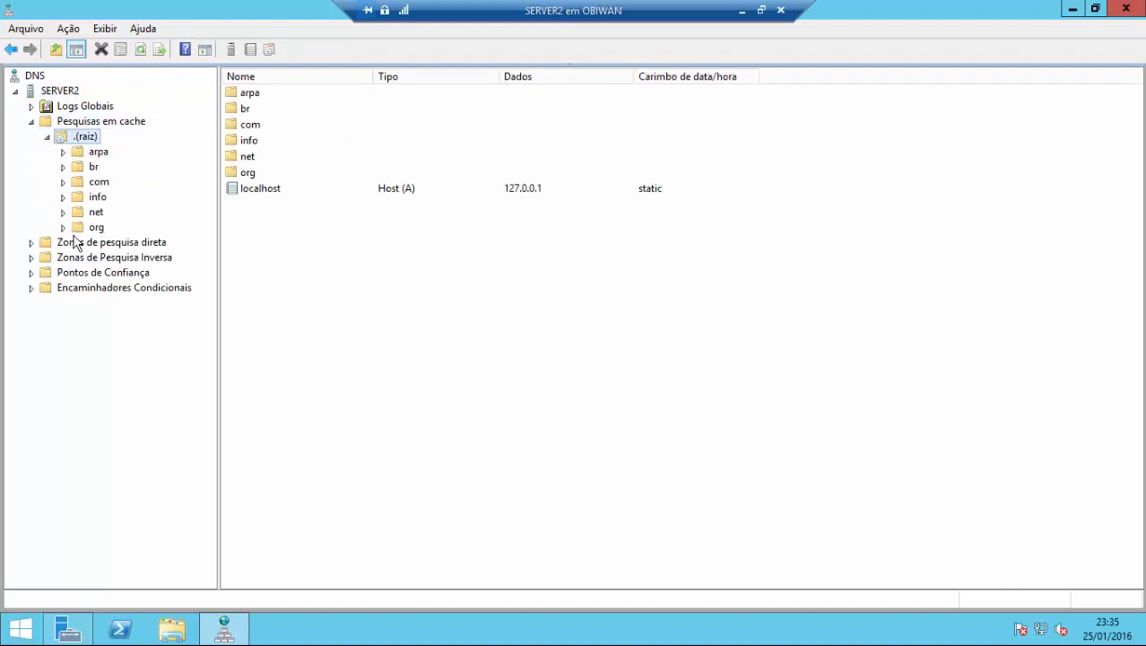
Examine SERVER2's cached records under com > globo, br > com and arpa.
{"action": "left_click", "coordinate": [63, 182]}
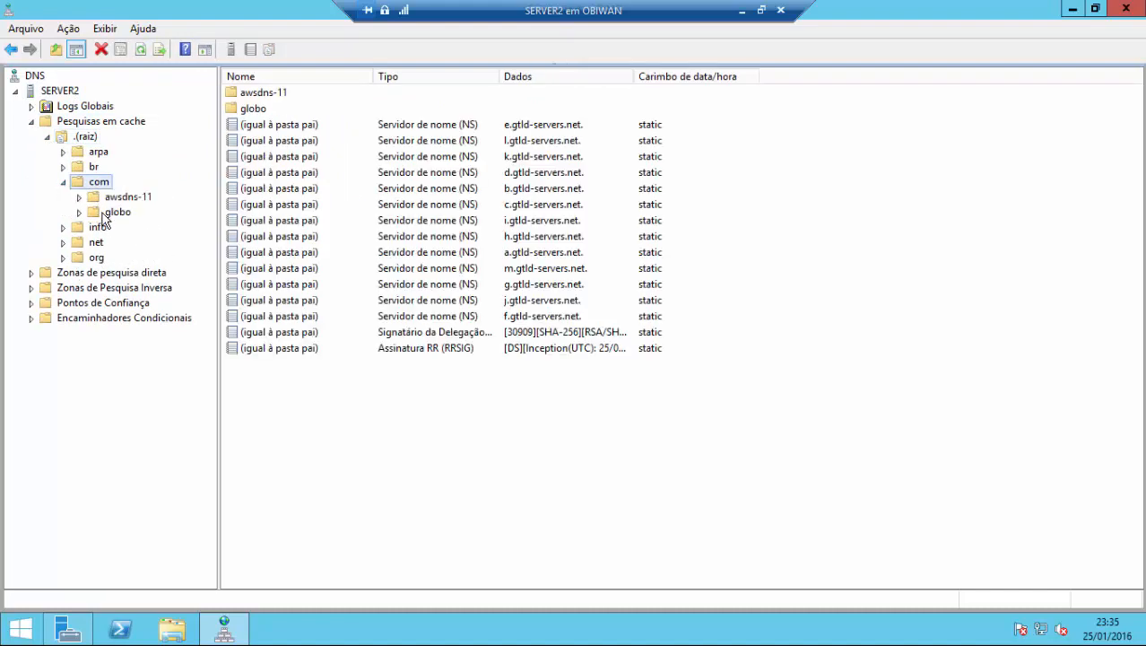
{"action": "left_click", "coordinate": [108, 214]}
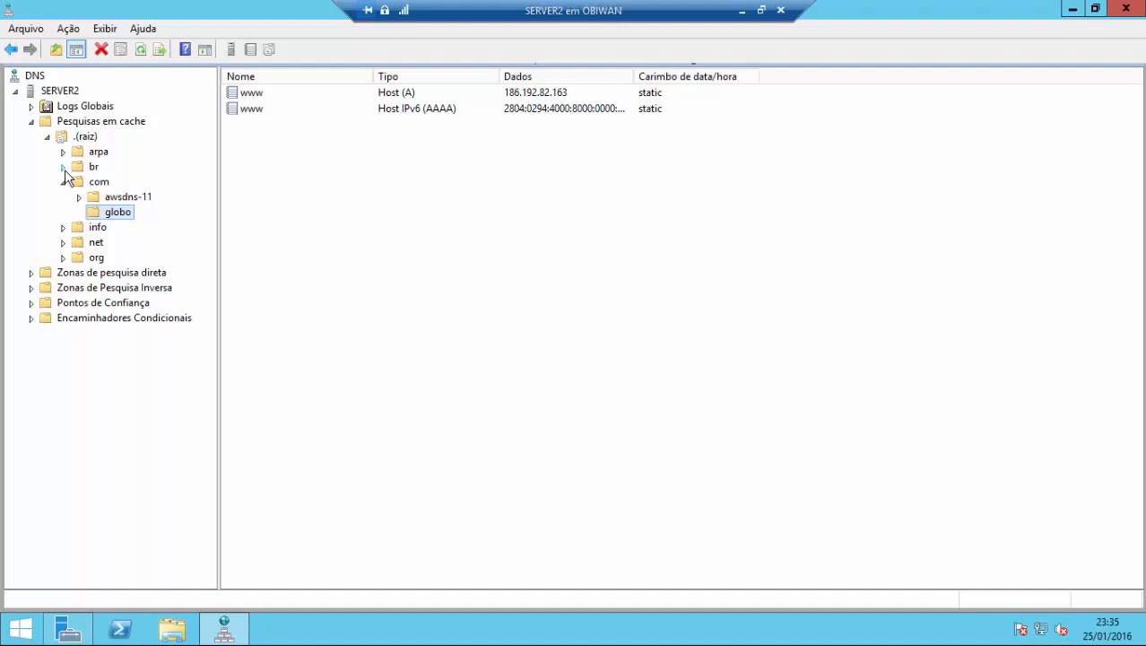
{"action": "left_click", "coordinate": [77, 168]}
{"action": "left_click", "coordinate": [101, 183]}
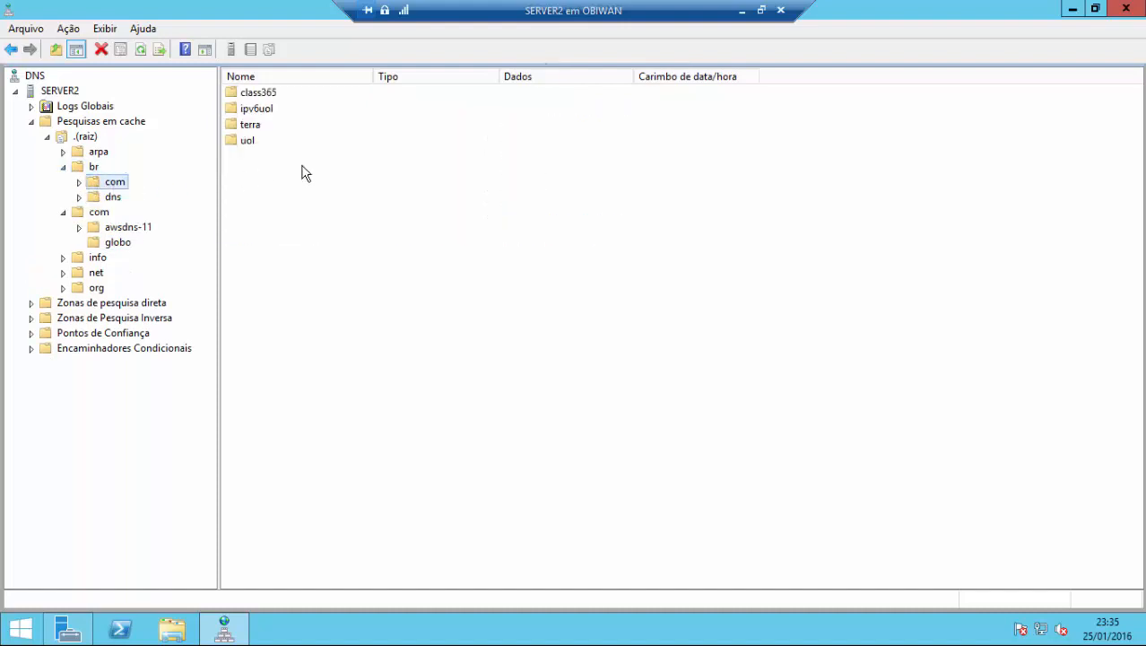
{"action": "left_click", "coordinate": [93, 169]}
{"action": "left_click", "coordinate": [100, 156]}
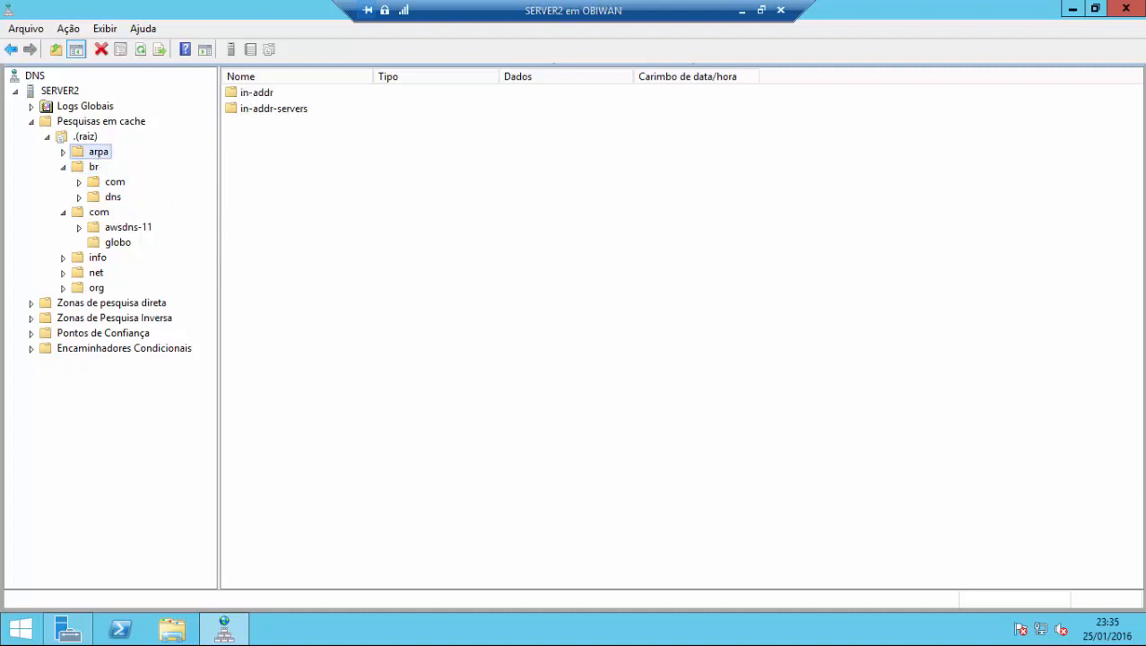
Switch to DNS Manager on SERVER1 and expand the root of its cached lookups.
{"action": "key", "text": "alt+Tab"}
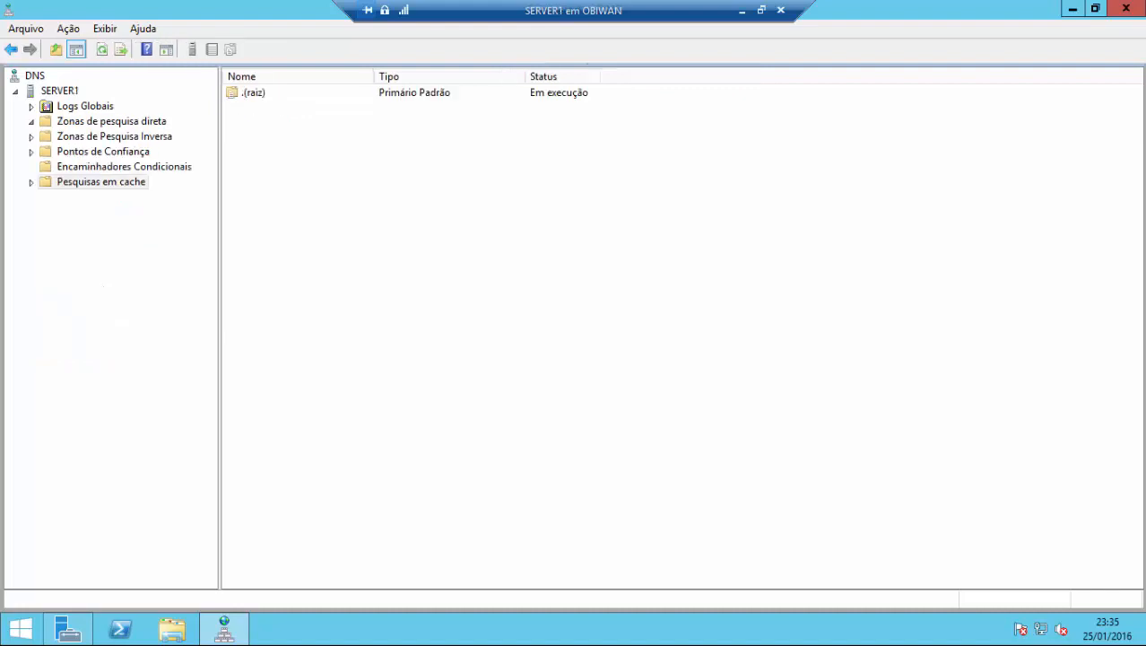
{"action": "left_click", "coordinate": [69, 92]}
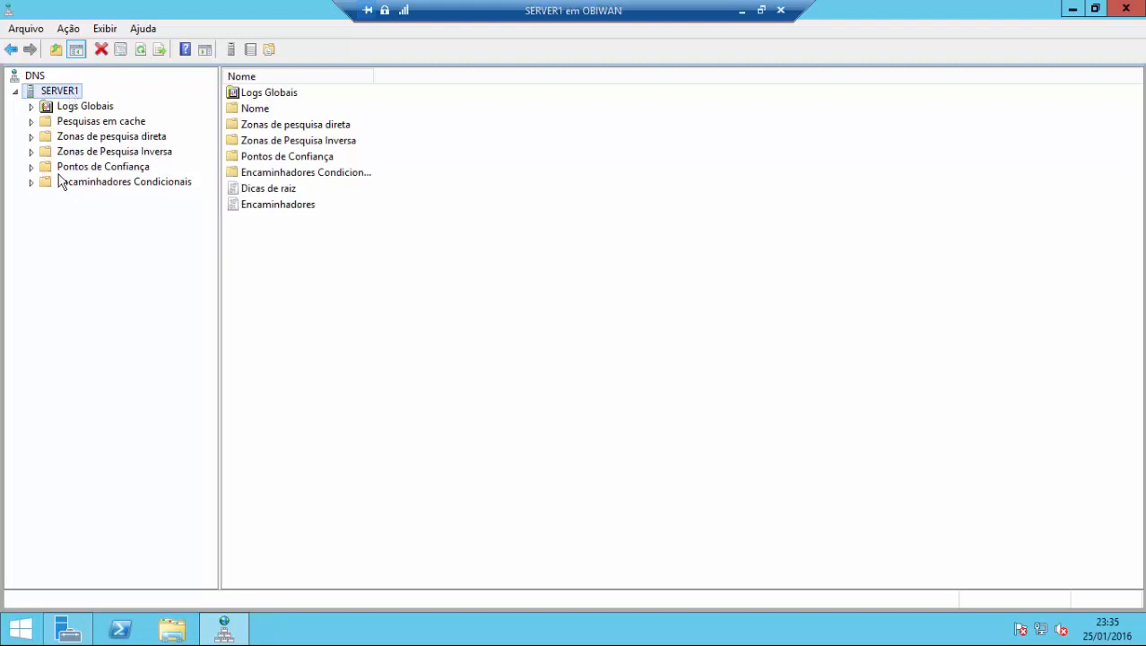
{"action": "left_click", "coordinate": [33, 122]}
{"action": "double_click", "coordinate": [56, 138]}
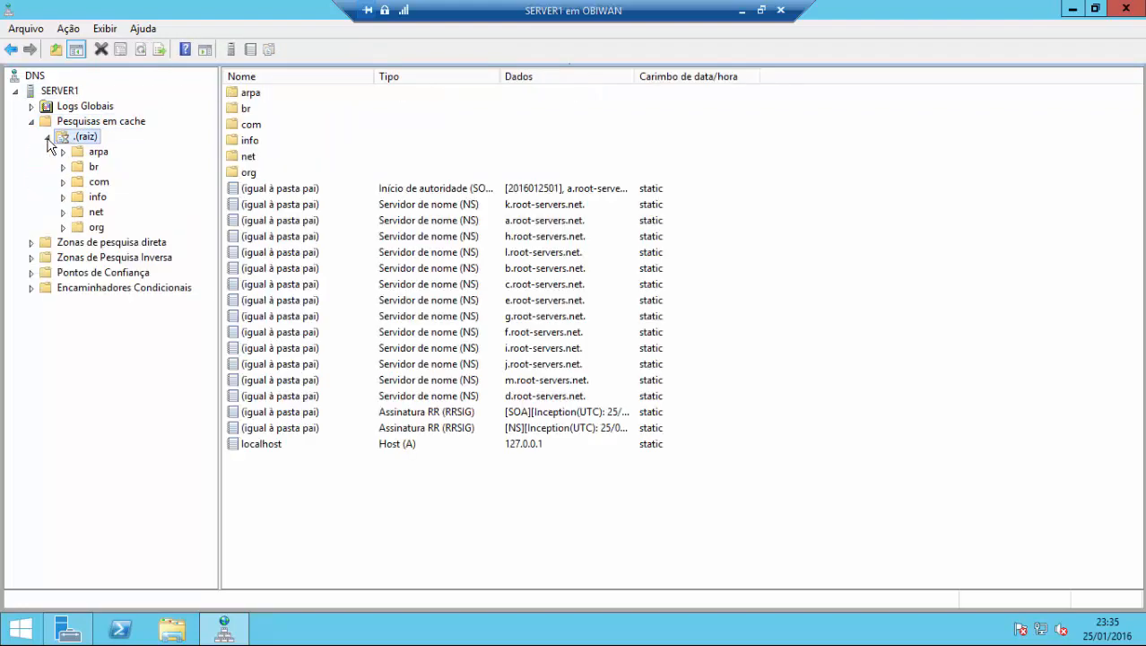
Examine SERVER1's cached records under com, expanding it to view the globo and terra folders.
{"action": "left_click", "coordinate": [78, 183]}
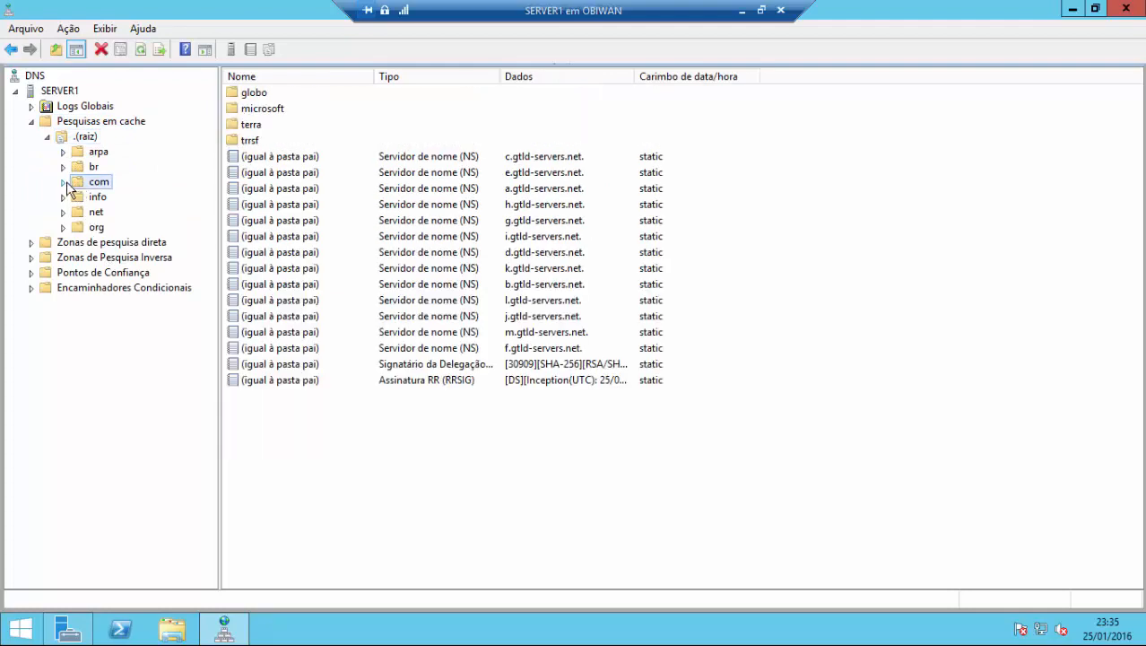
{"action": "left_click", "coordinate": [63, 182]}
{"action": "left_click", "coordinate": [106, 199]}
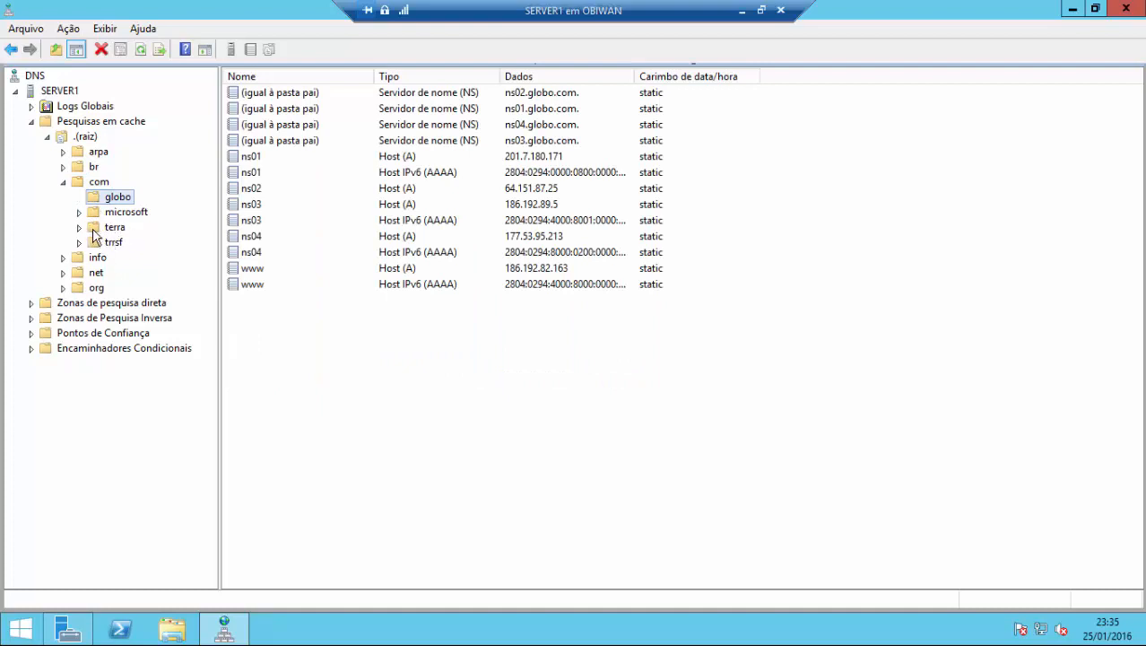
{"action": "left_click", "coordinate": [94, 227]}
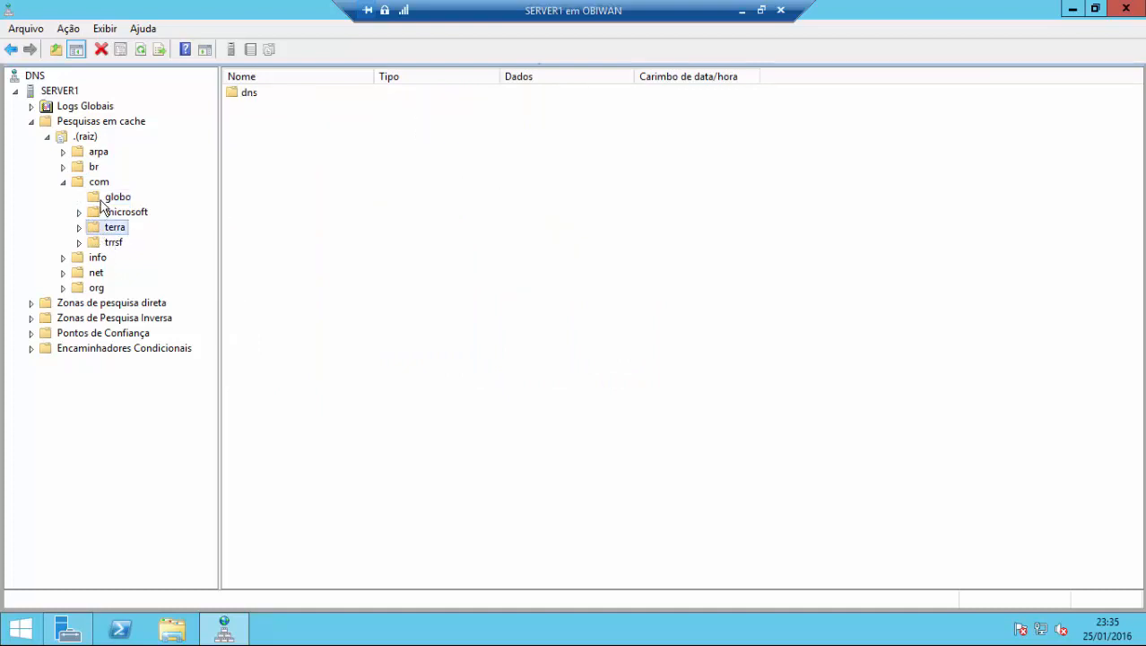
{"action": "left_click", "coordinate": [101, 199]}
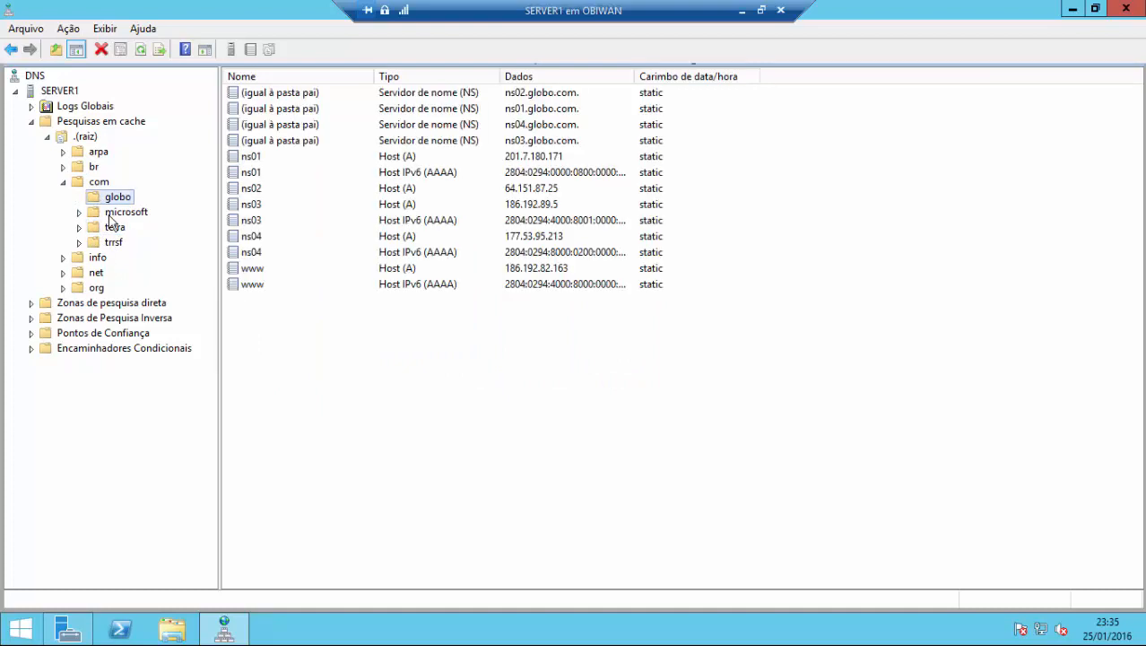
Examine SERVER1's cached records under br > com for uol, terra and class365.
{"action": "double_click", "coordinate": [70, 167]}
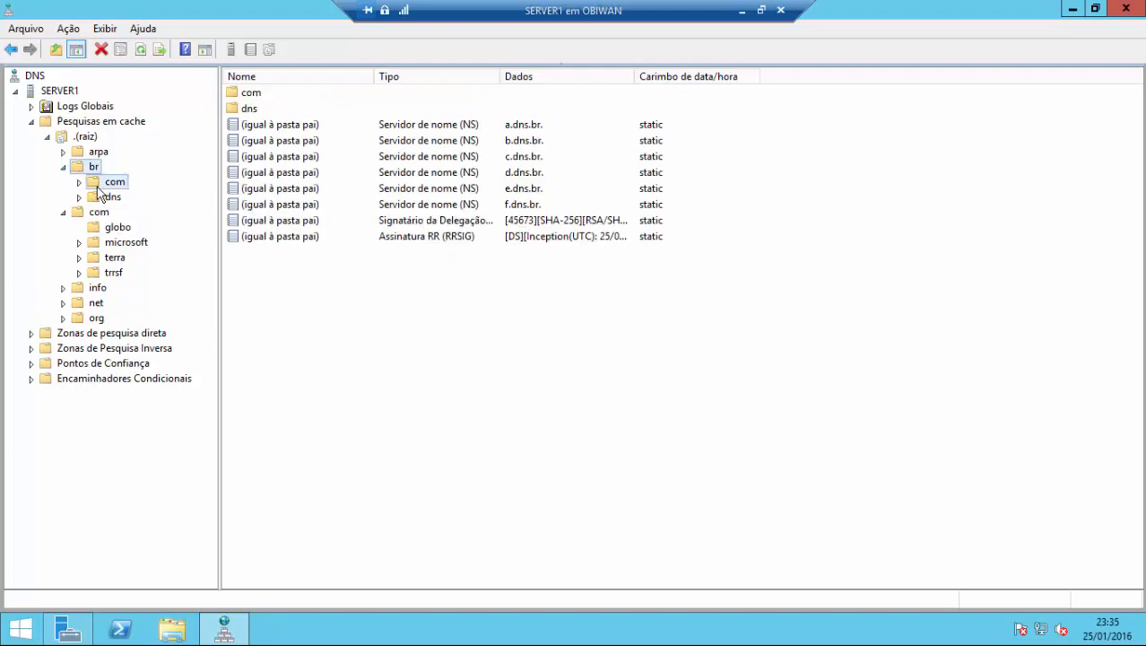
{"action": "double_click", "coordinate": [100, 185]}
{"action": "left_click", "coordinate": [118, 241]}
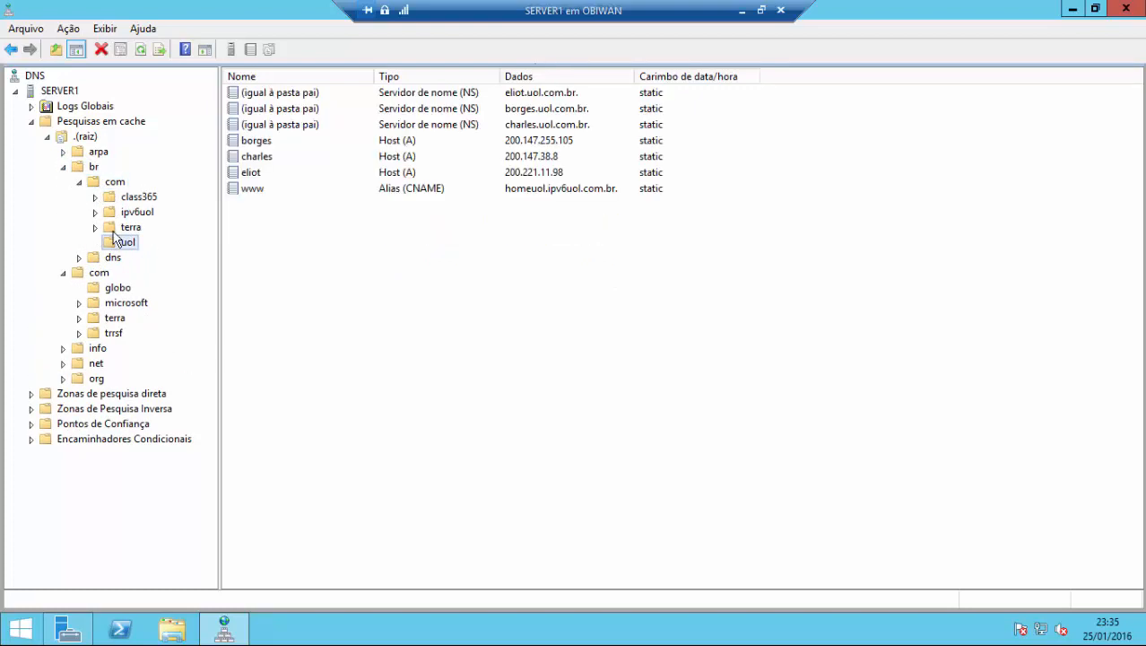
{"action": "left_click", "coordinate": [123, 226]}
{"action": "left_click", "coordinate": [126, 198]}
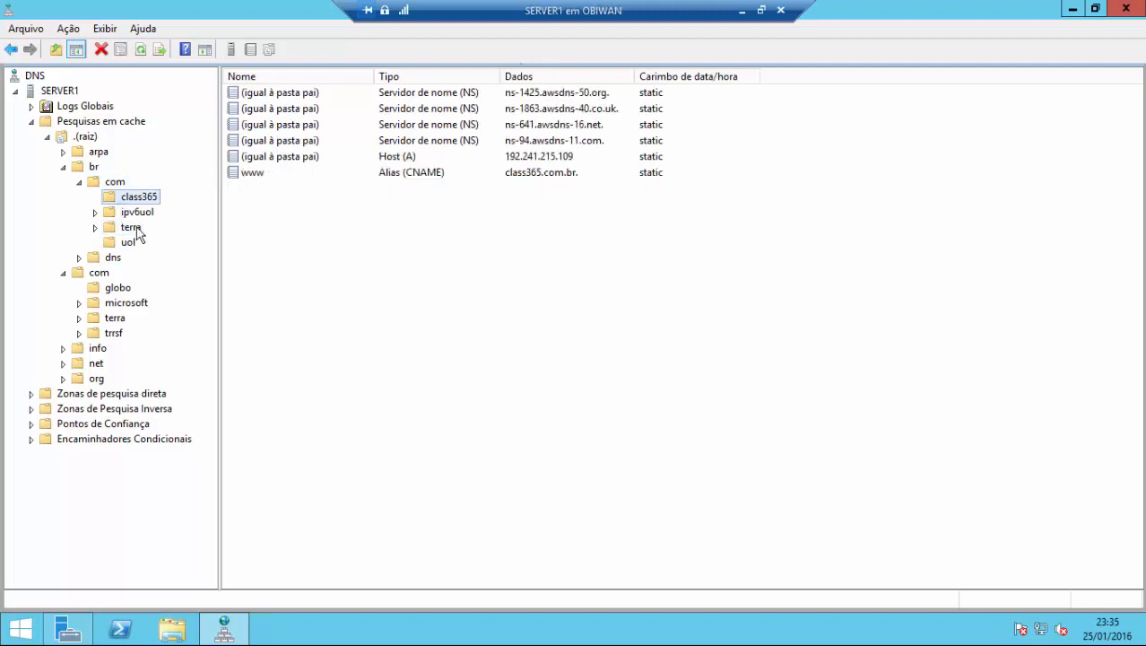
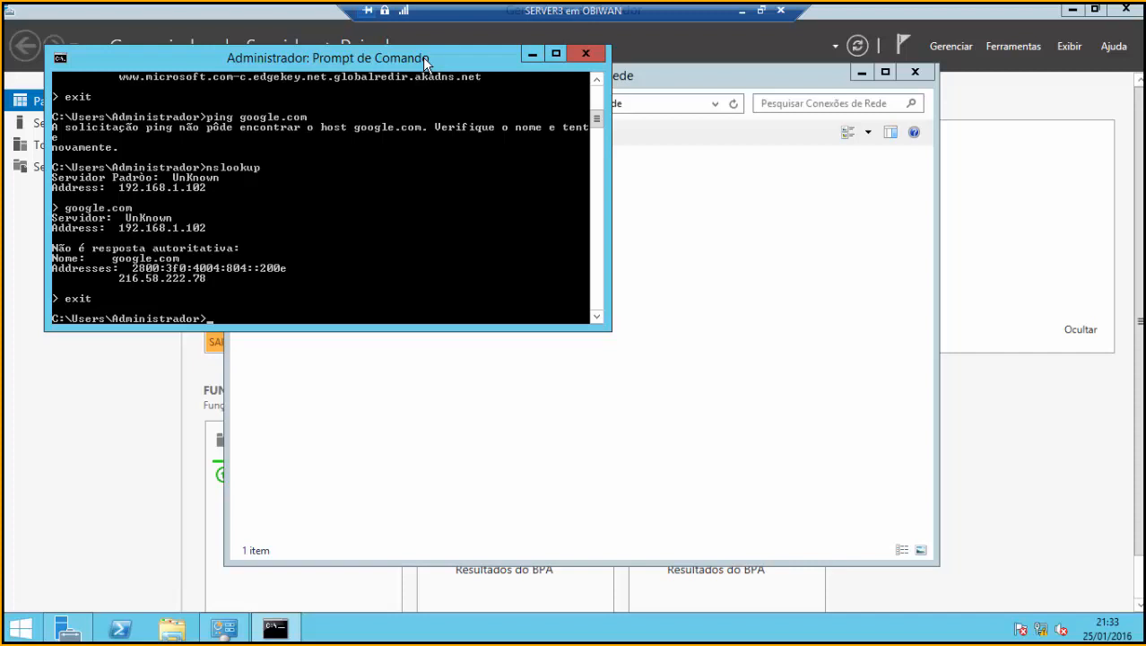
Display the local DNS resolver cache on SERVER3 with ipconfig /displaydns, running the command twice.
{"action": "type", "text": "ipconfig /displaydns"}
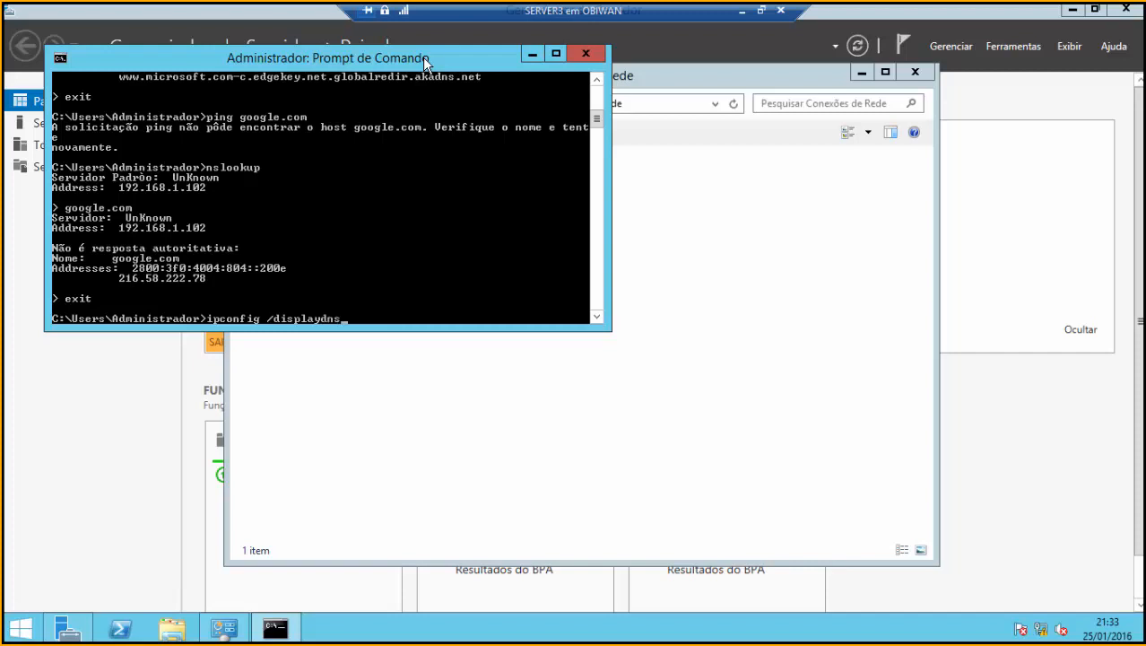
{"action": "key", "text": "Return"}
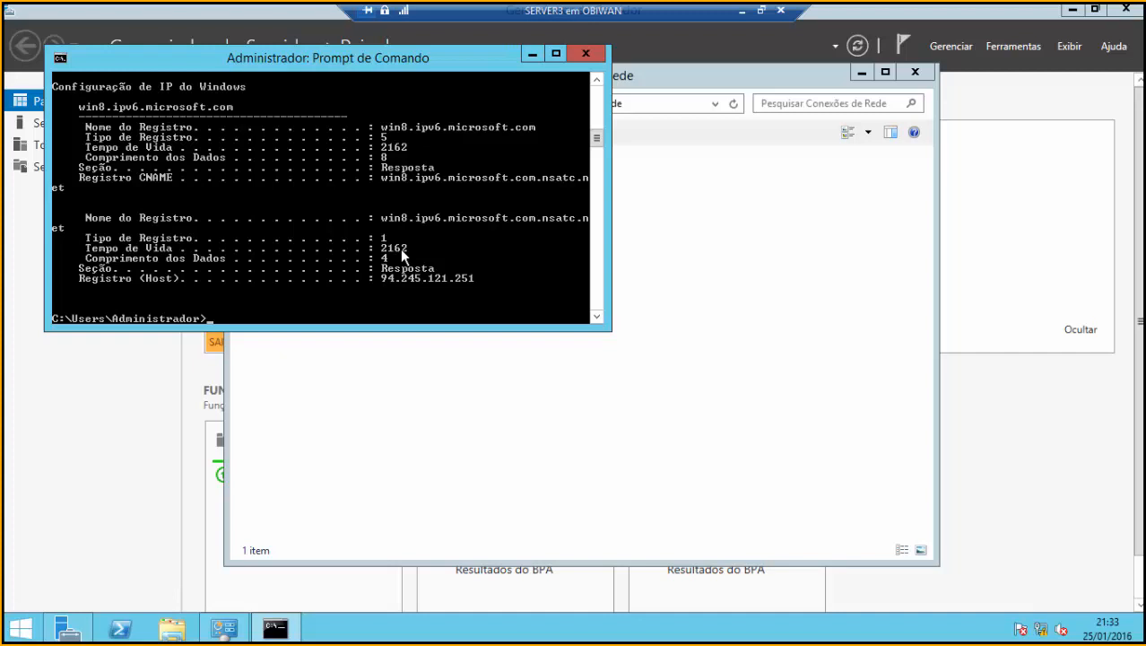
{"action": "key", "text": "Up"}
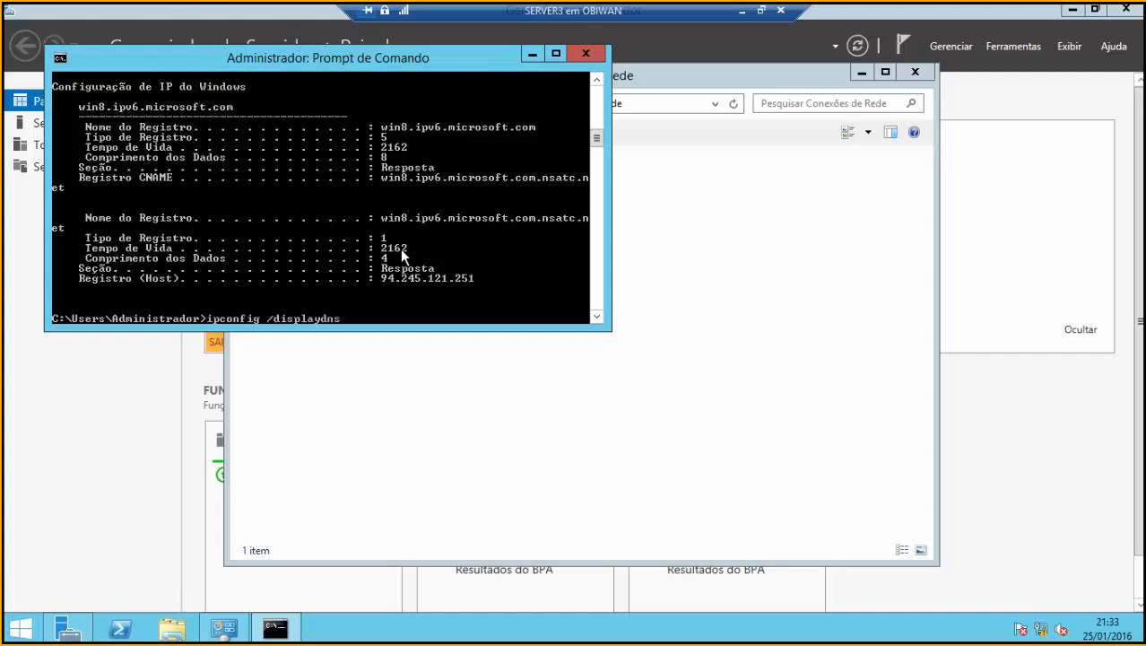
{"action": "key", "text": "Return"}
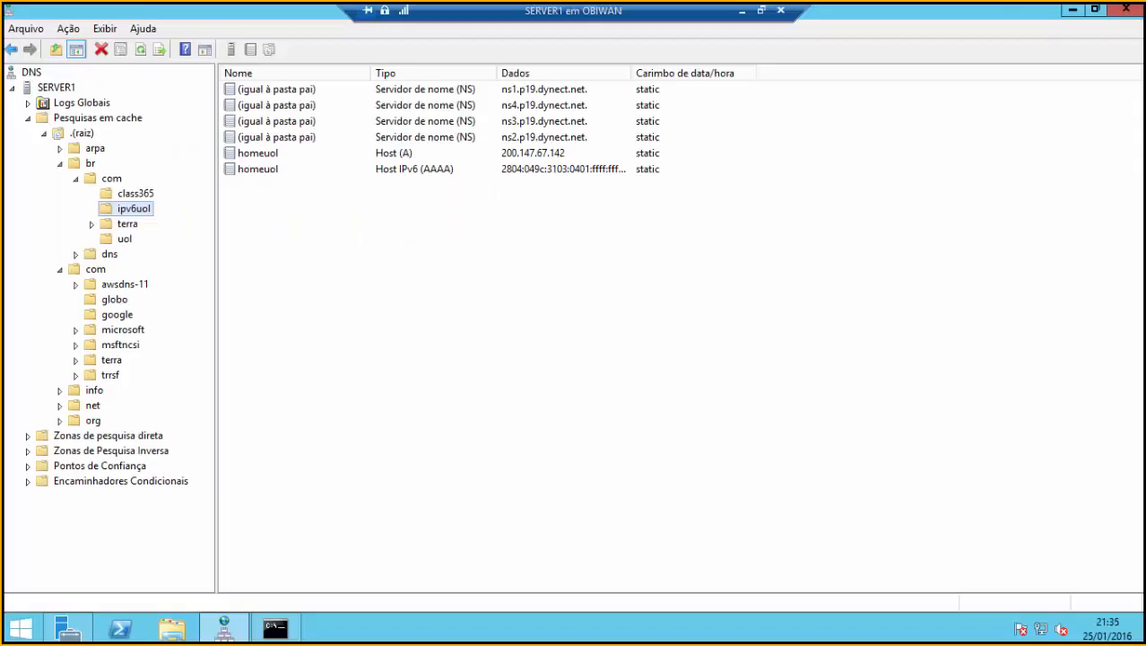
Open the properties of SERVER1 in DNS Manager.
{"action": "left_click", "coordinate": [56, 88]}
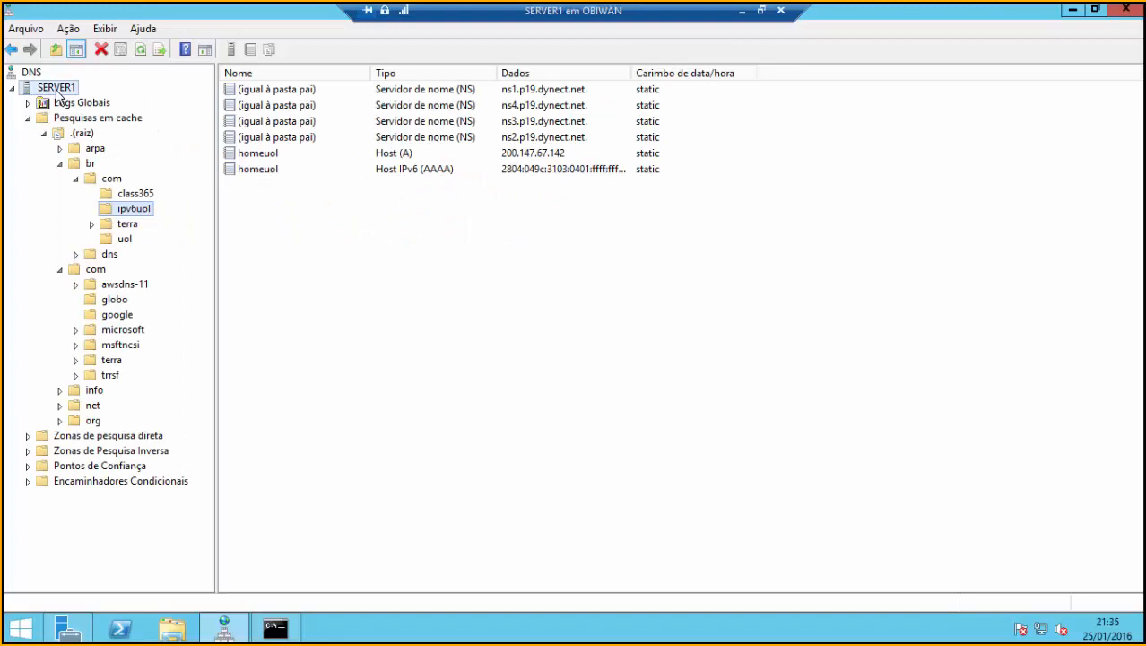
{"action": "right_click", "coordinate": [55, 90]}
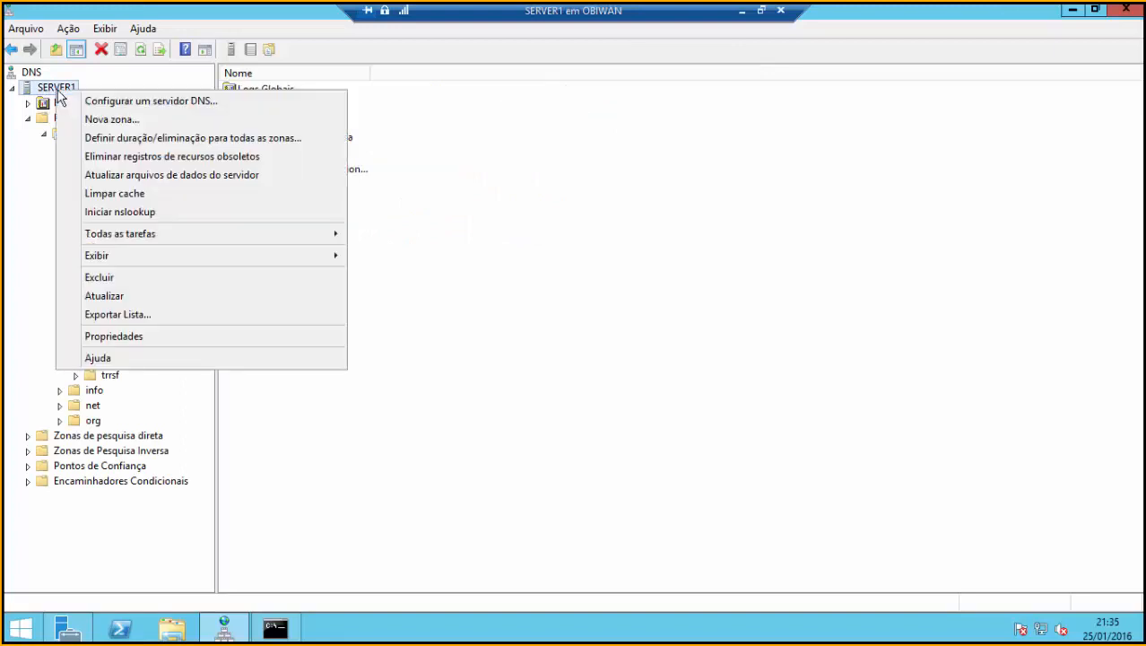
{"action": "left_click", "coordinate": [131, 340]}
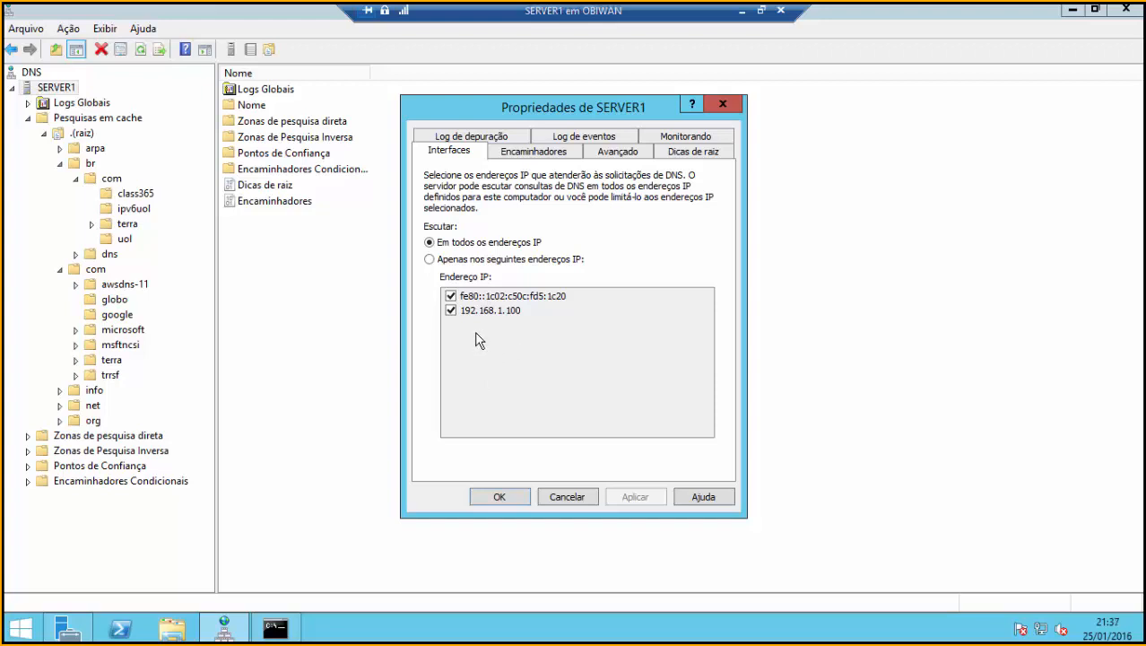
Try restricting DNS listening to selected IP addresses, toggling the IPv6 address, and return to listening on all IP addresses.
{"action": "left_click", "coordinate": [429, 259]}
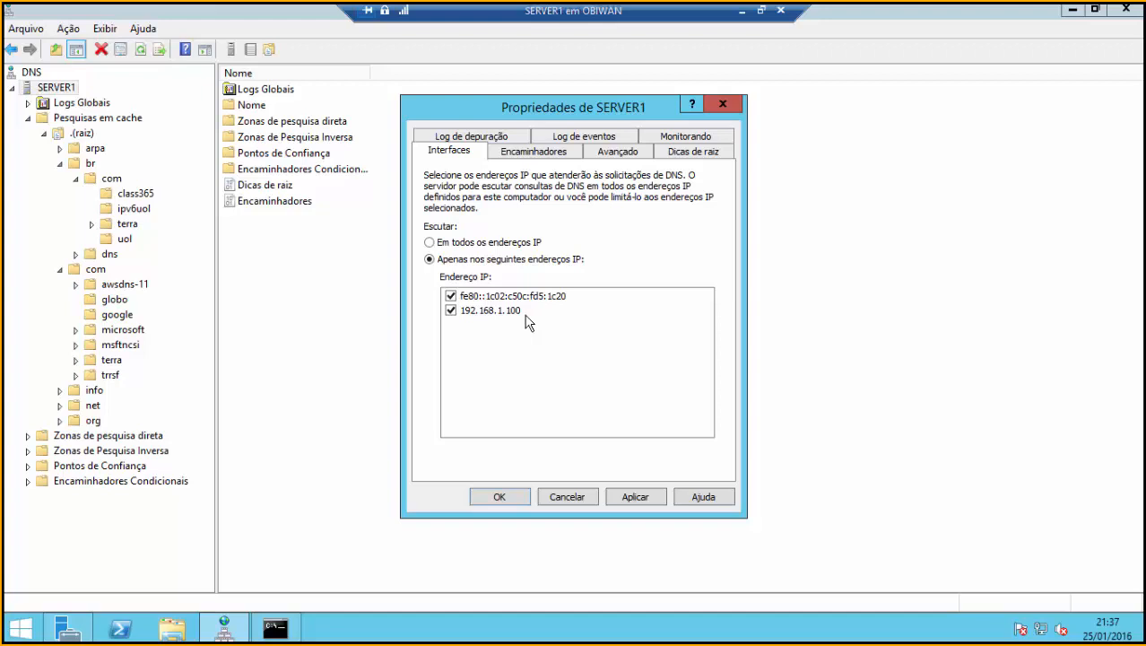
{"action": "left_click", "coordinate": [445, 243]}
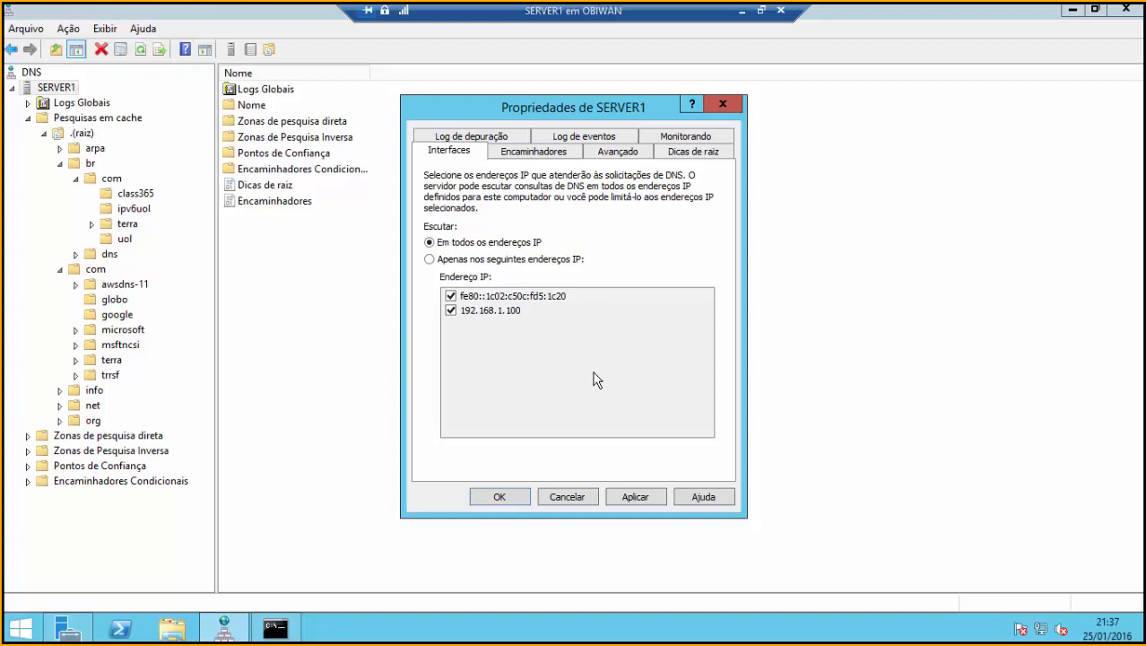
{"action": "left_click", "coordinate": [472, 263]}
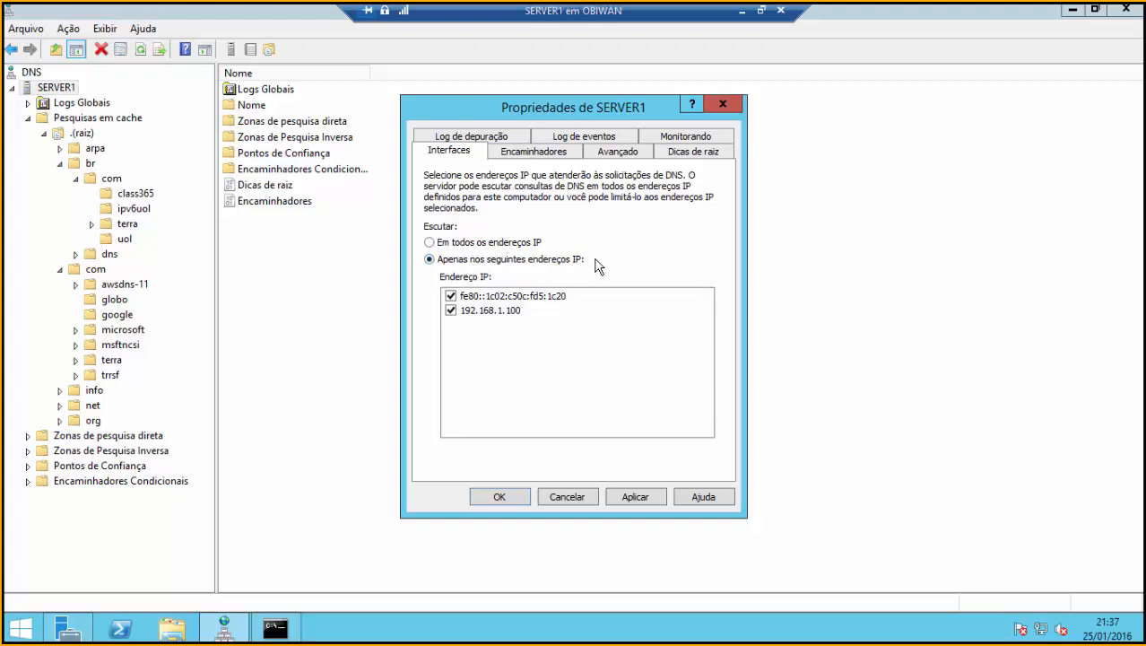
{"action": "left_click", "coordinate": [451, 296]}
{"action": "left_click", "coordinate": [450, 296]}
{"action": "left_click", "coordinate": [437, 243]}
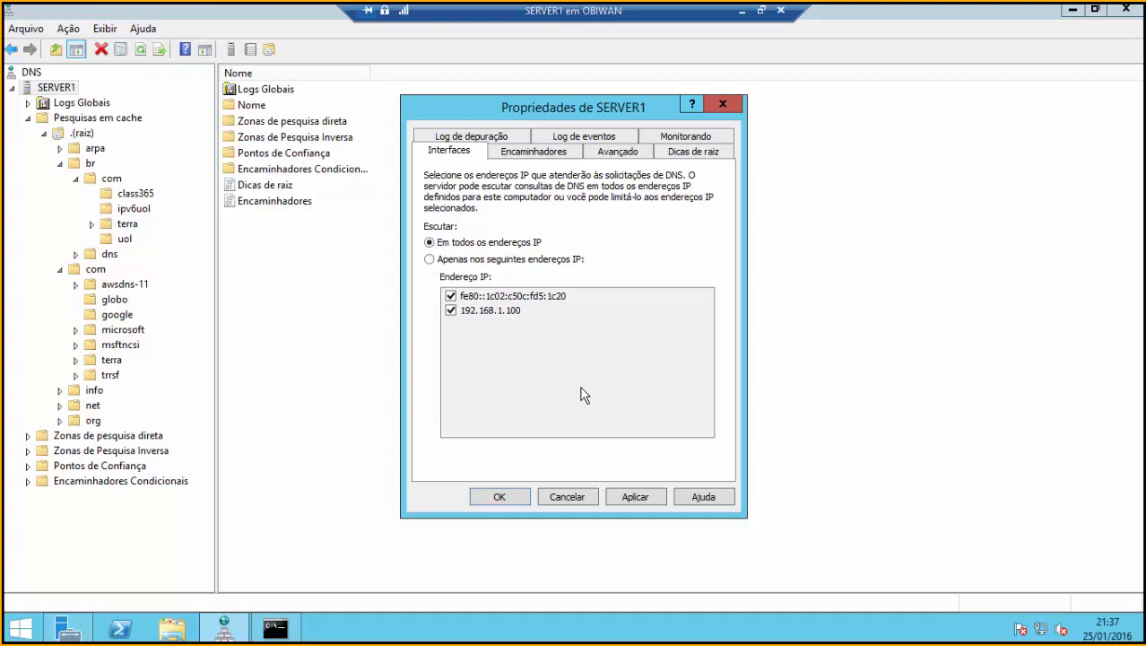
Review SERVER1's forwarders, the full list of root hint servers and the advanced server options.
{"action": "left_click", "coordinate": [542, 153]}
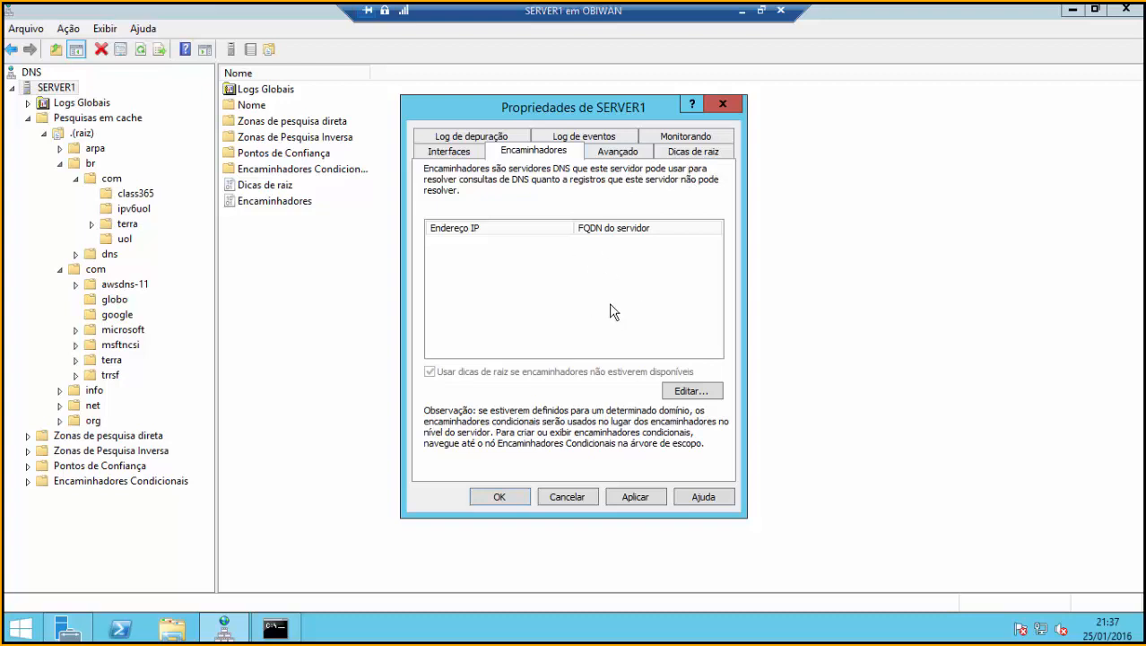
{"action": "left_click", "coordinate": [695, 154]}
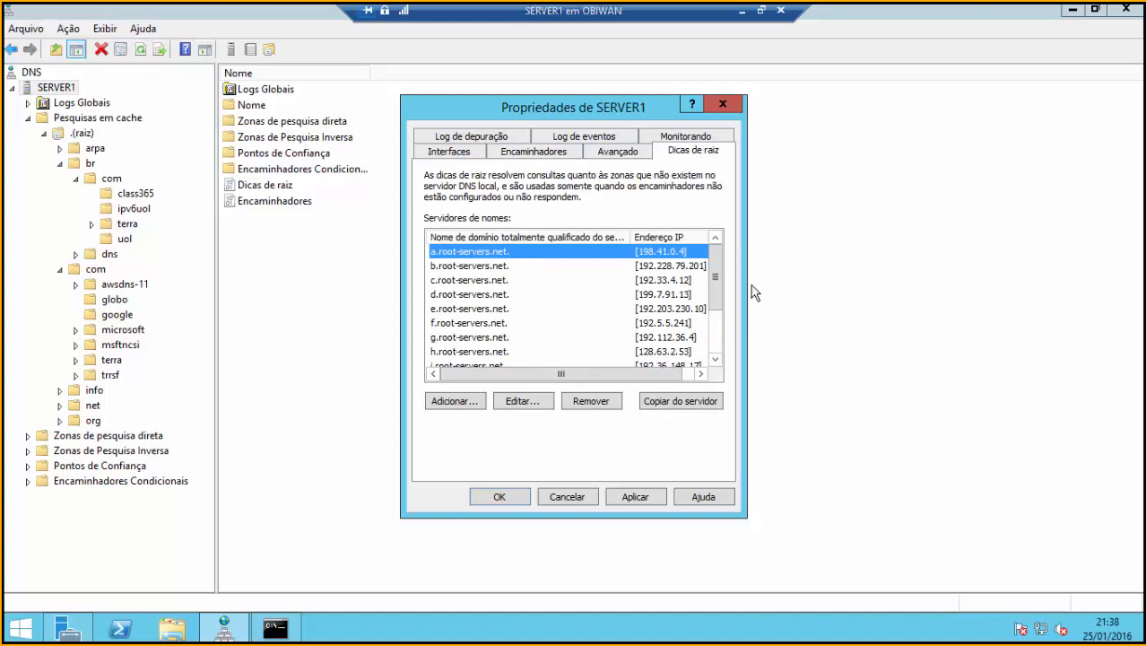
{"action": "left_click_drag", "start_coordinate": [722, 278], "coordinate": [720, 317]}
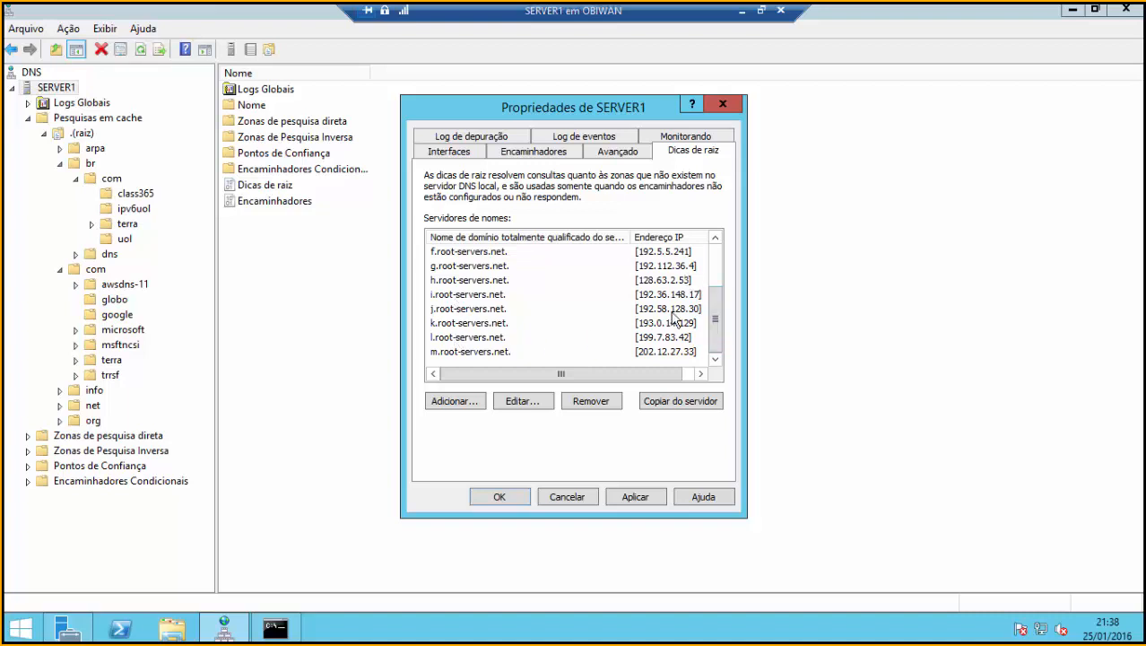
{"action": "left_click_drag", "start_coordinate": [716, 320], "coordinate": [723, 277]}
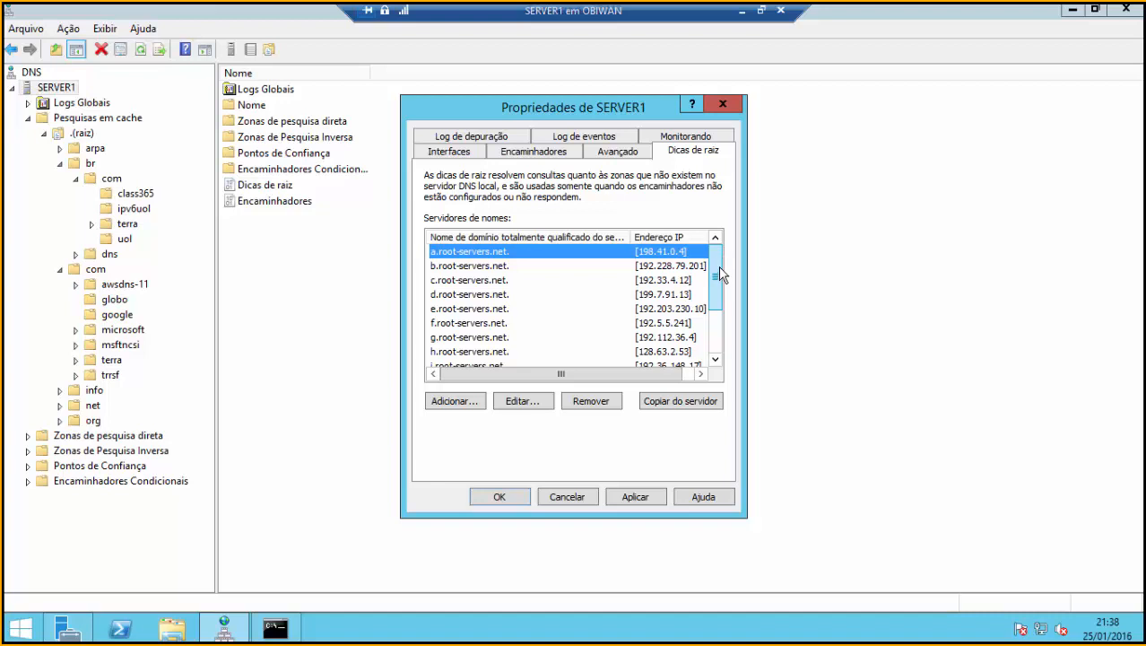
{"action": "left_click", "coordinate": [619, 151]}
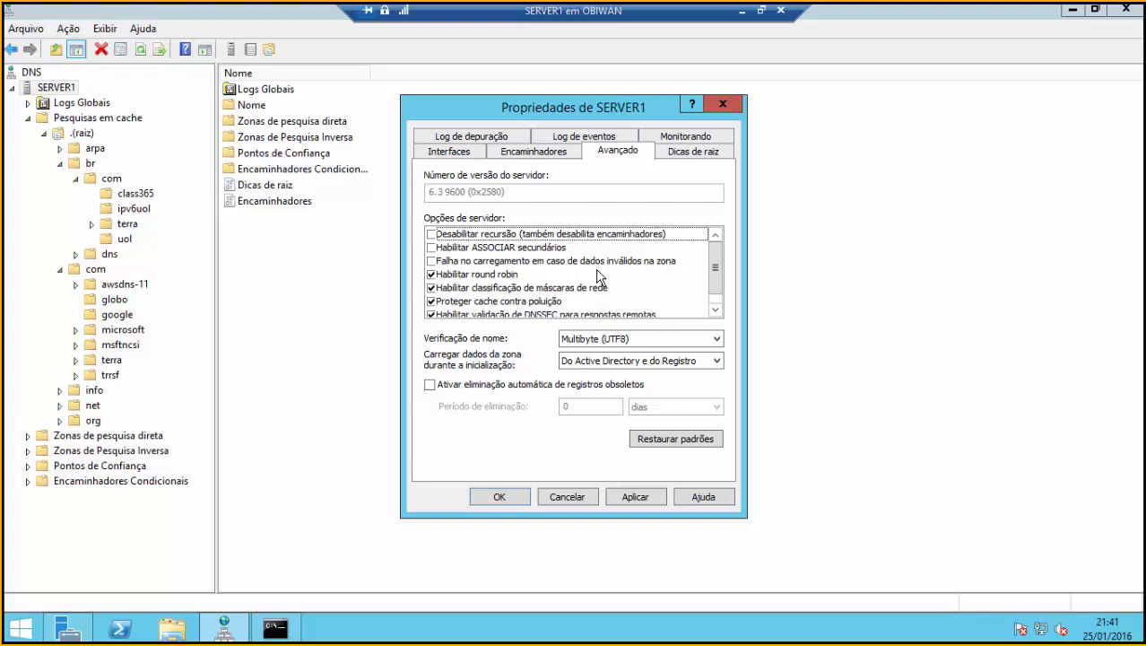
{"action": "left_click", "coordinate": [715, 310]}
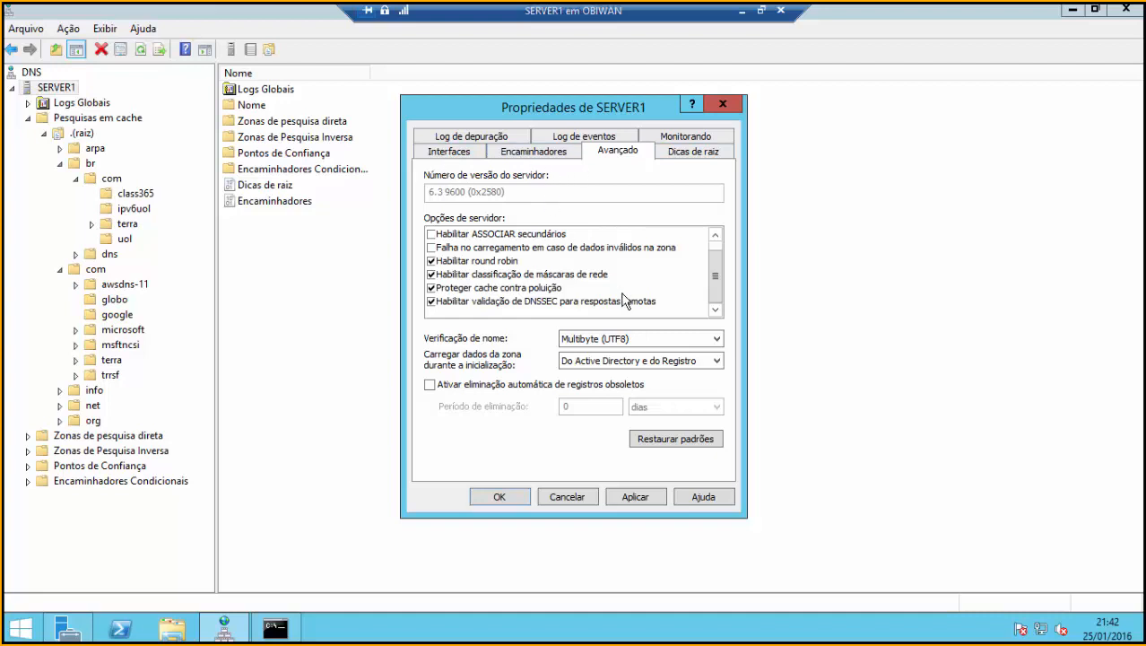
Review SERVER1's debug logging options, enabling and disabling packet logging to inspect them, and check the event logging levels.
{"action": "left_click", "coordinate": [481, 137]}
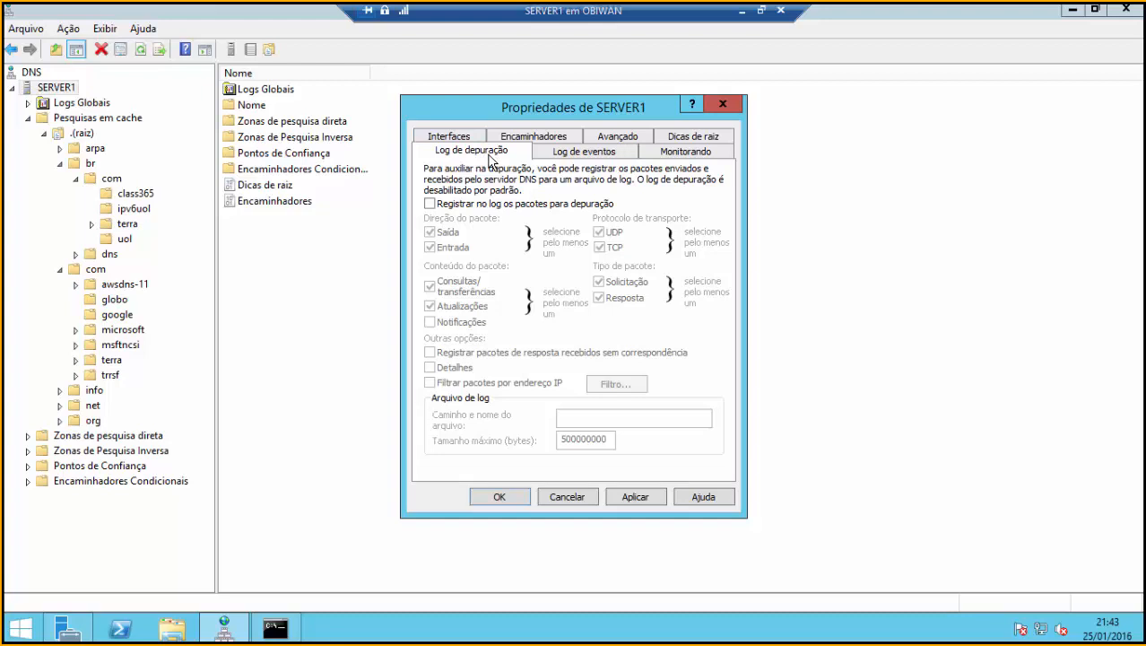
{"action": "left_click", "coordinate": [431, 206]}
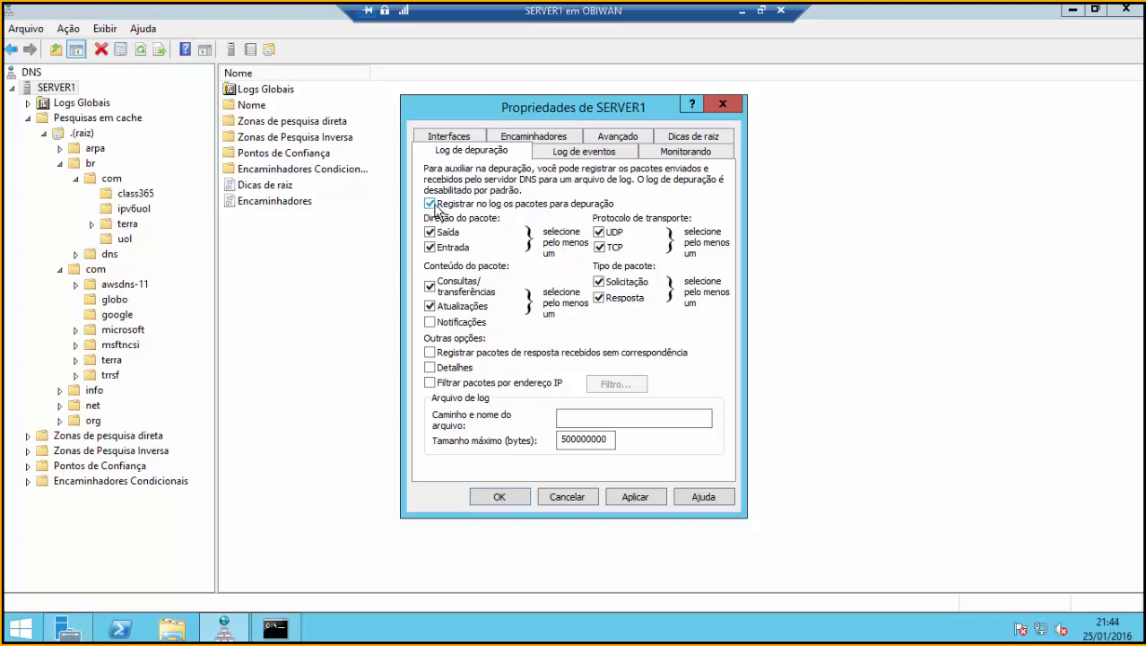
{"action": "left_click", "coordinate": [468, 208]}
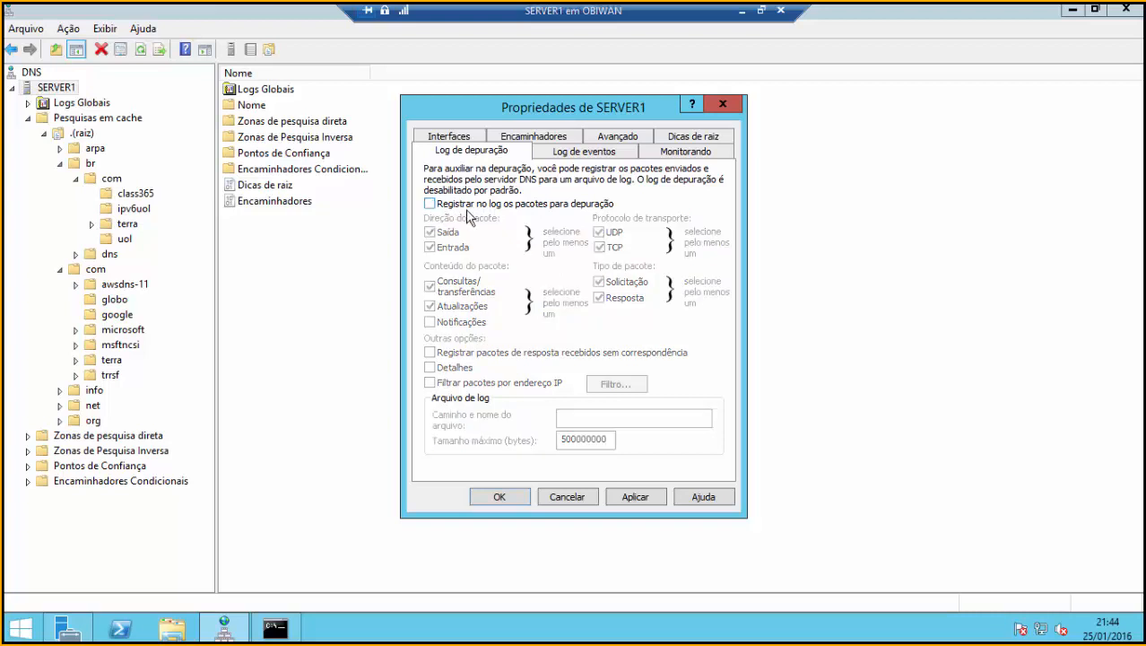
{"action": "left_click", "coordinate": [598, 152]}
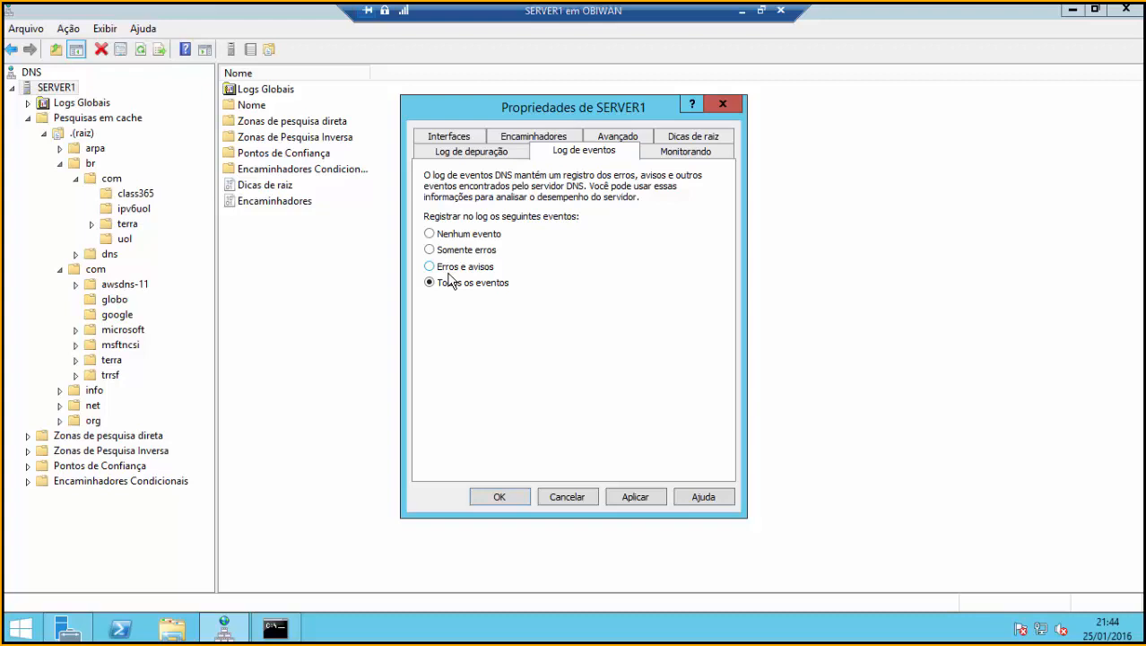
{"action": "left_click", "coordinate": [470, 152]}
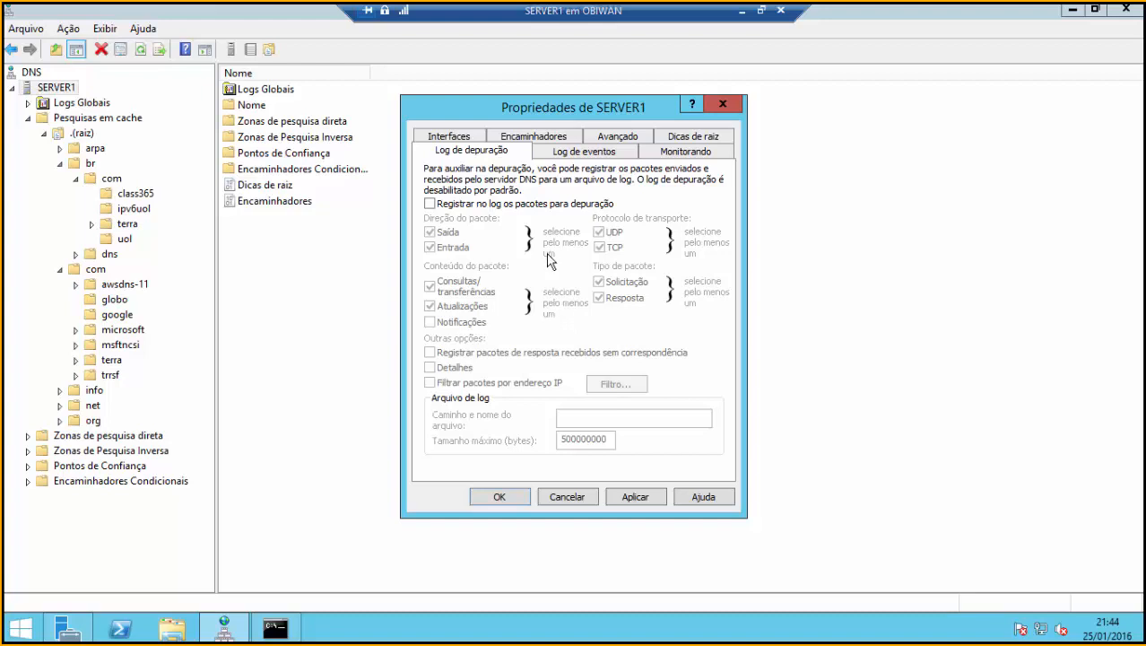
Test SERVER1 with a simple query, repeat the test with the recursive query included, and close the properties without saving.
{"action": "left_click", "coordinate": [697, 156]}
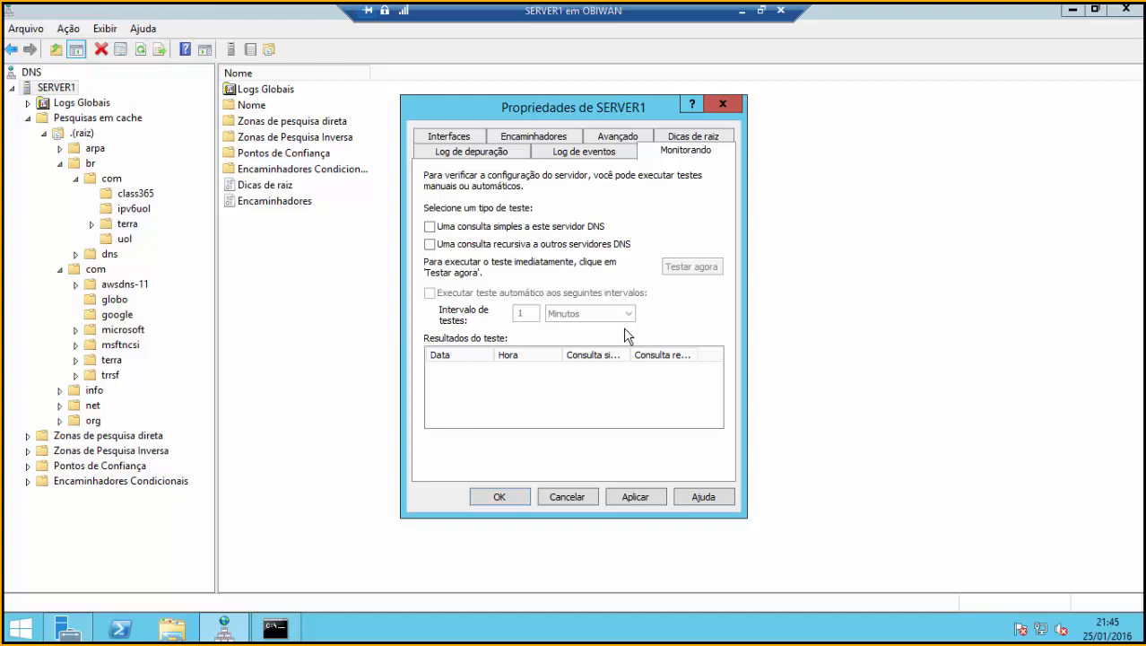
{"action": "left_click", "coordinate": [431, 227]}
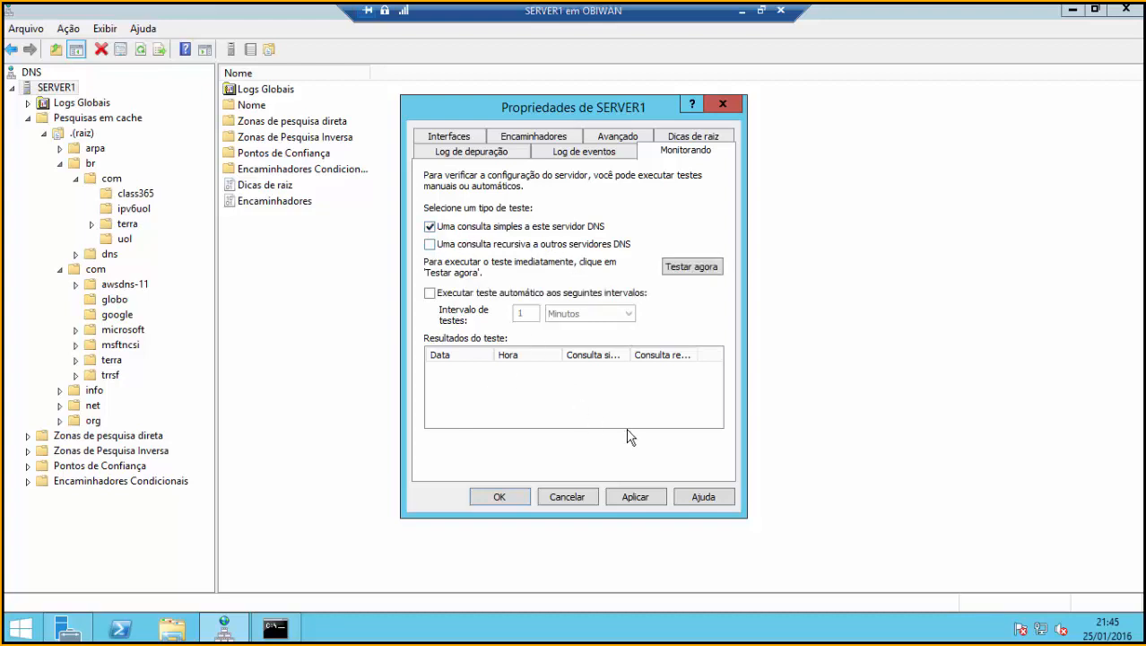
{"action": "left_click", "coordinate": [700, 267]}
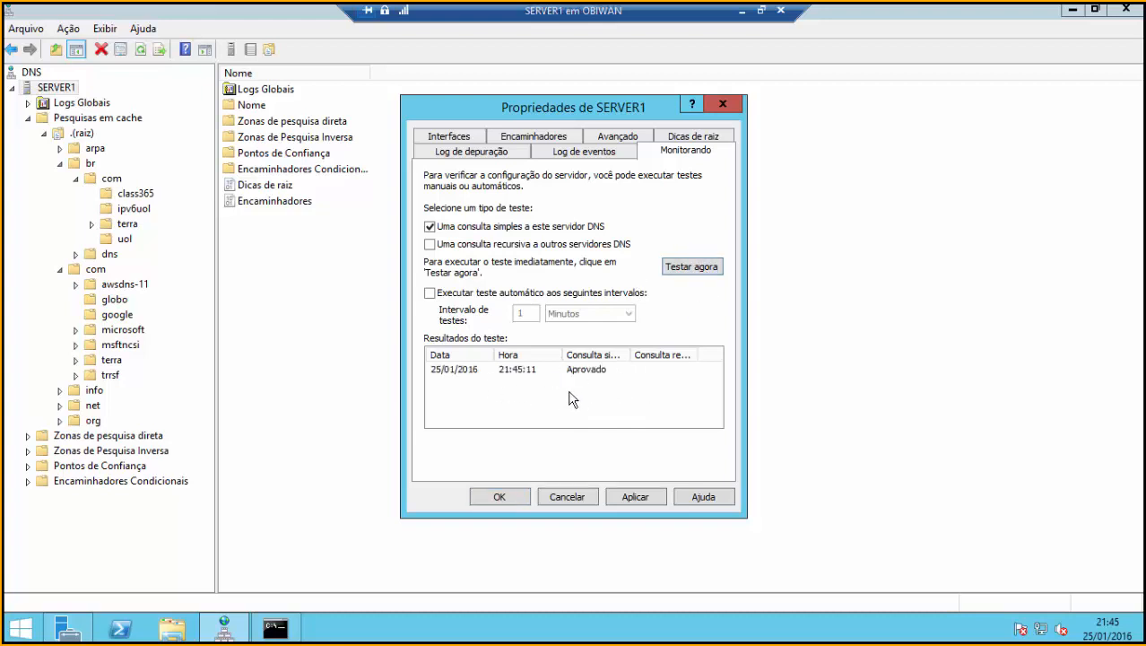
{"action": "left_click", "coordinate": [429, 244]}
{"action": "left_click", "coordinate": [692, 267]}
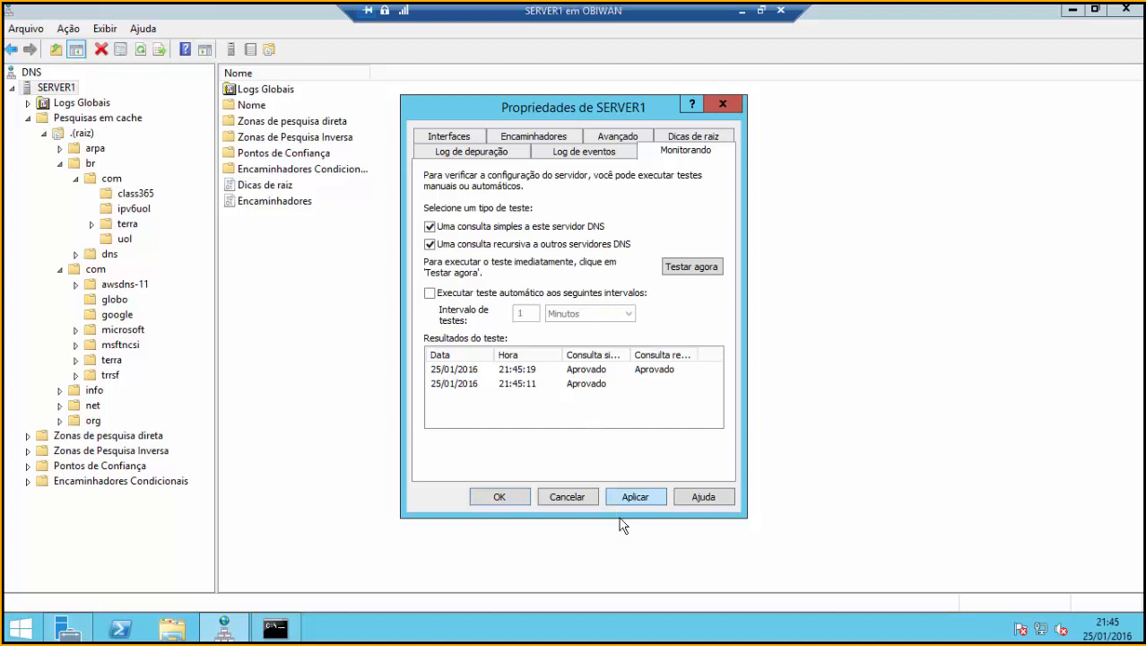
{"action": "left_click", "coordinate": [568, 496]}
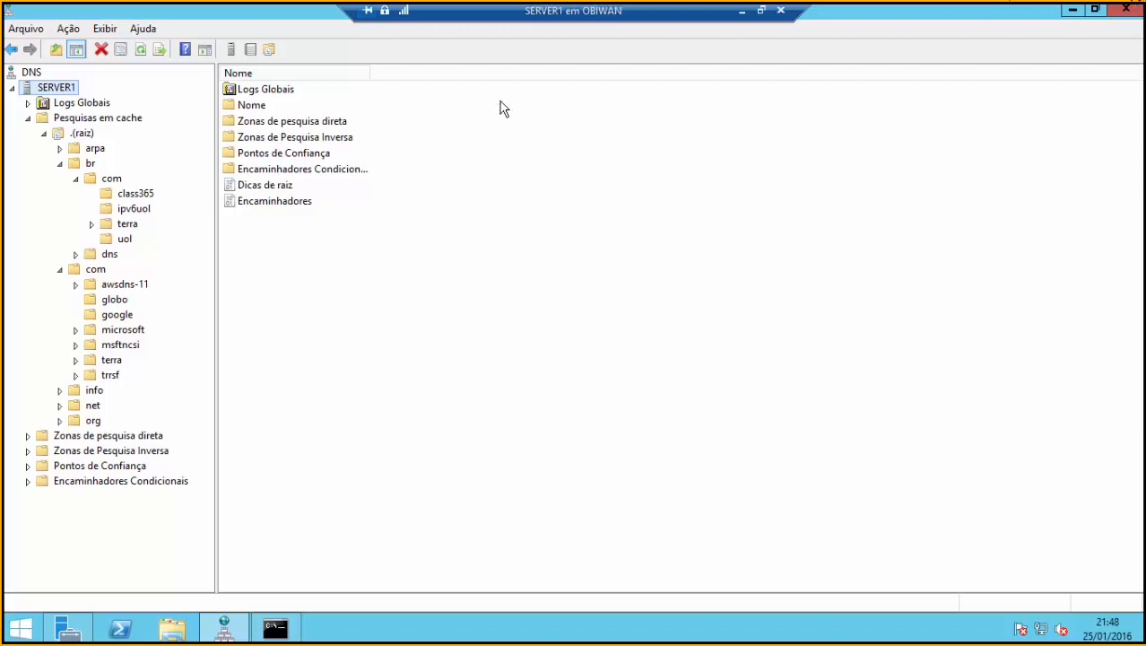
Create a primary forward lookup zone named mcsa.local on SERVER1, with the default zone file and dynamic updates disallowed.
{"action": "left_click", "coordinate": [28, 117]}
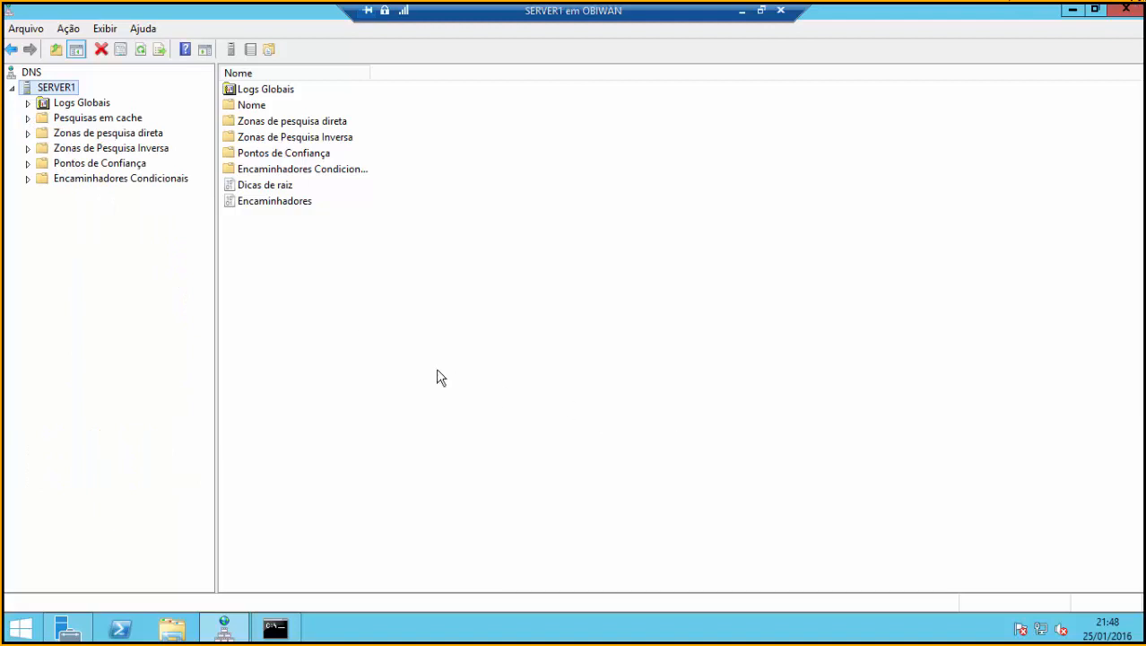
{"action": "left_click", "coordinate": [110, 185]}
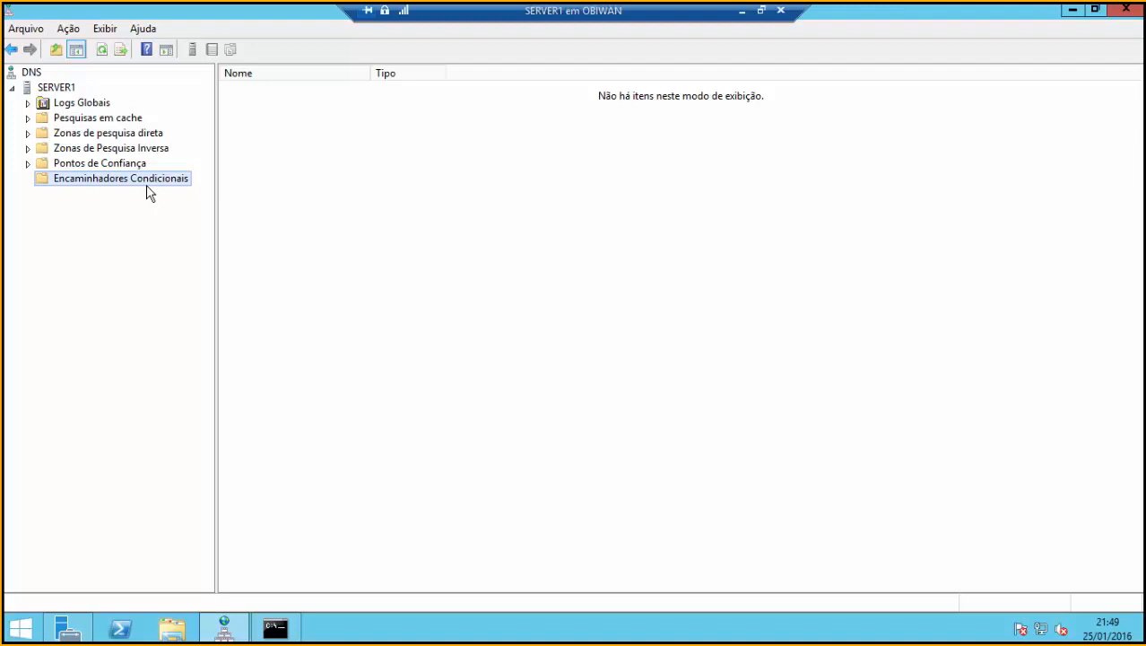
{"action": "left_click", "coordinate": [106, 135]}
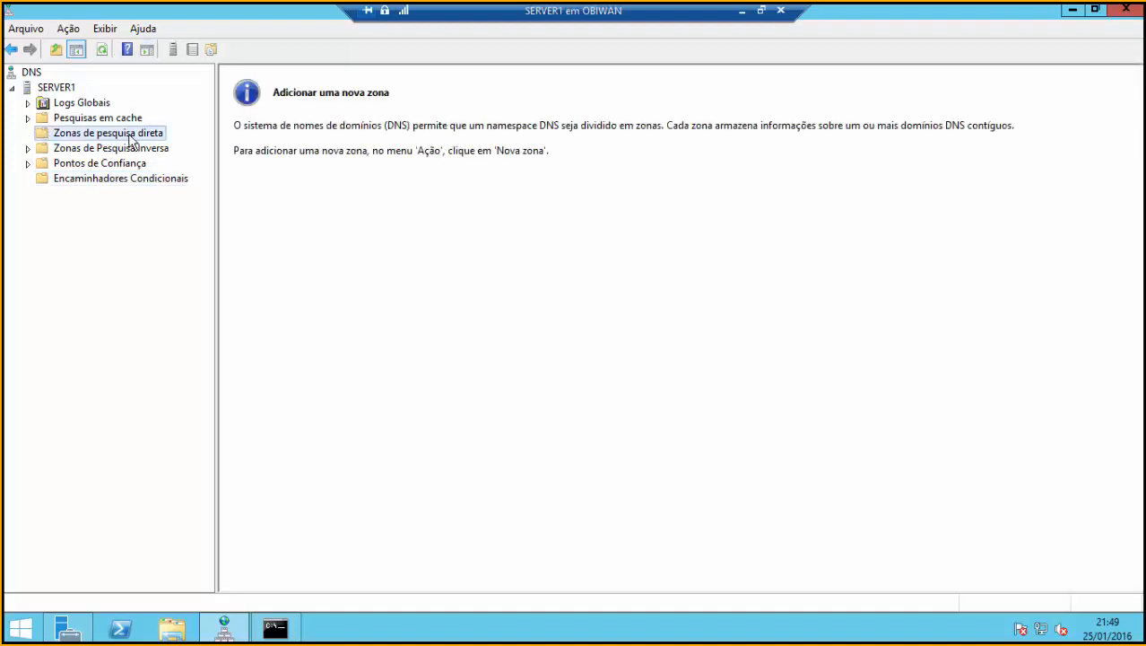
{"action": "right_click", "coordinate": [130, 139]}
{"action": "left_click", "coordinate": [179, 147]}
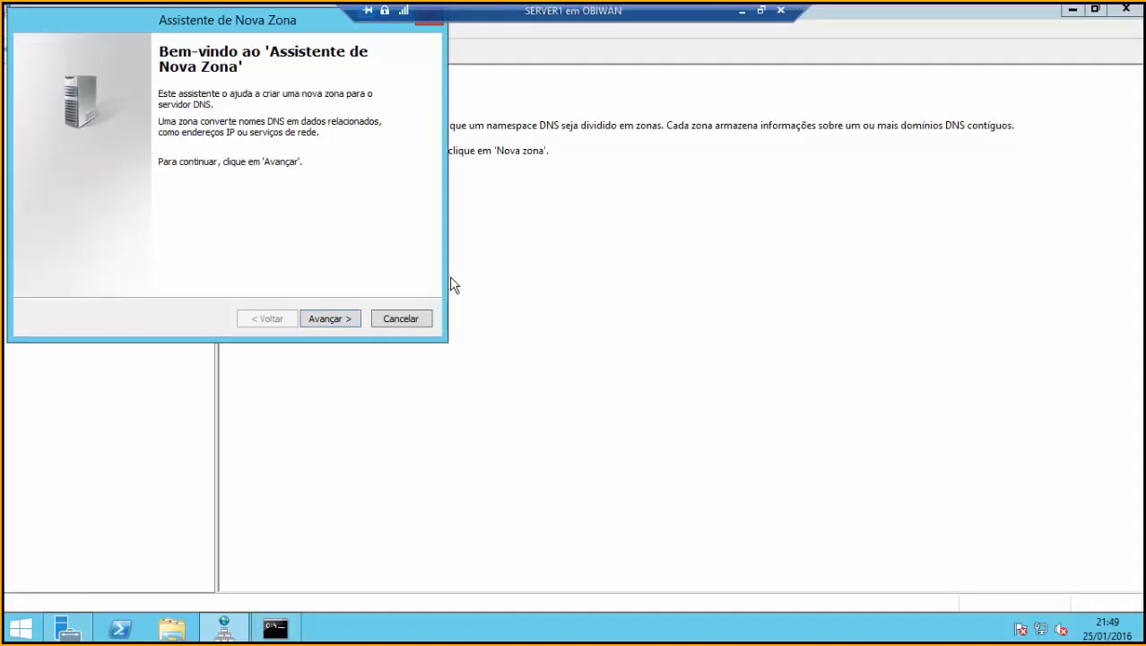
{"action": "left_click", "coordinate": [329, 317]}
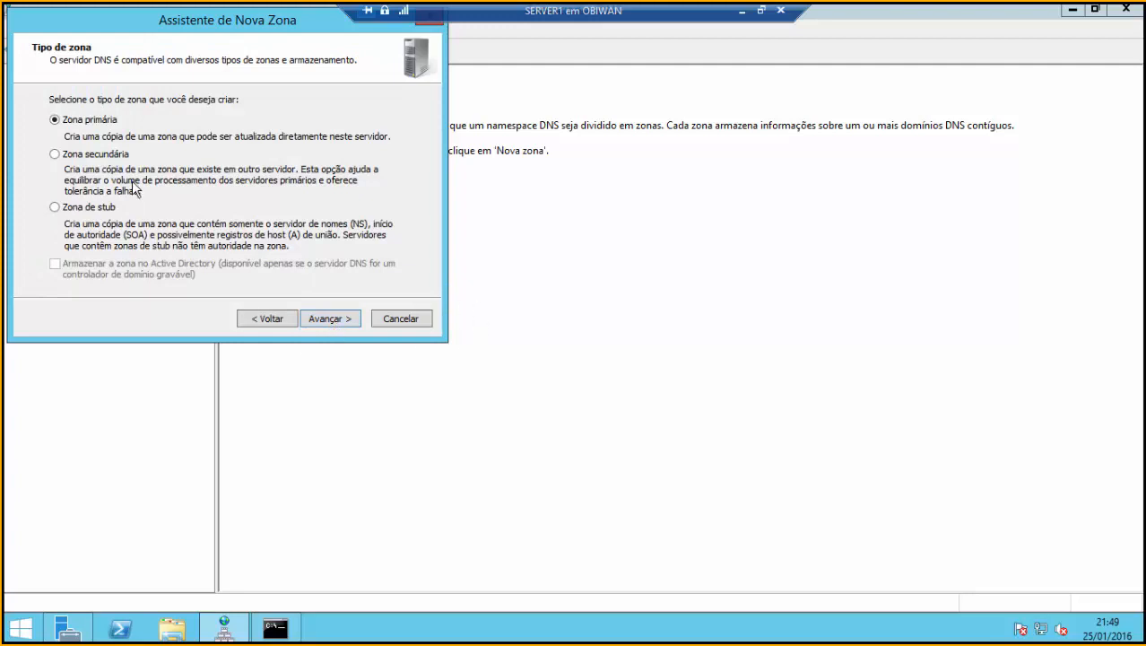
{"action": "left_click", "coordinate": [334, 318]}
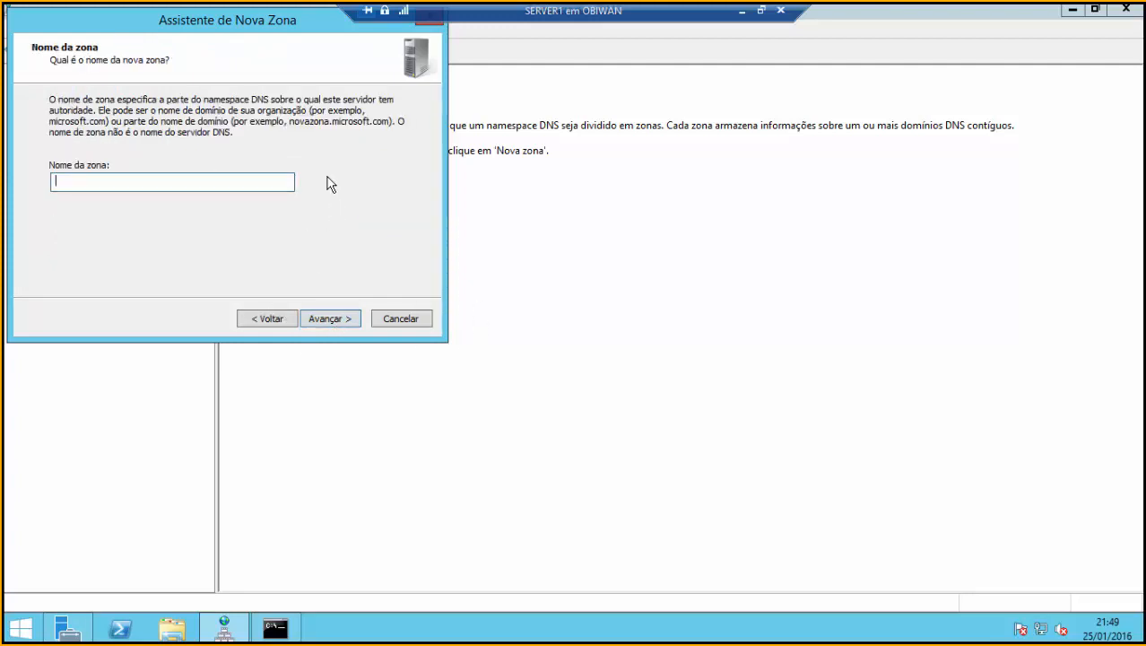
{"action": "type", "text": "mcsa.local"}
{"action": "left_click", "coordinate": [339, 323]}
{"action": "left_click", "coordinate": [332, 320]}
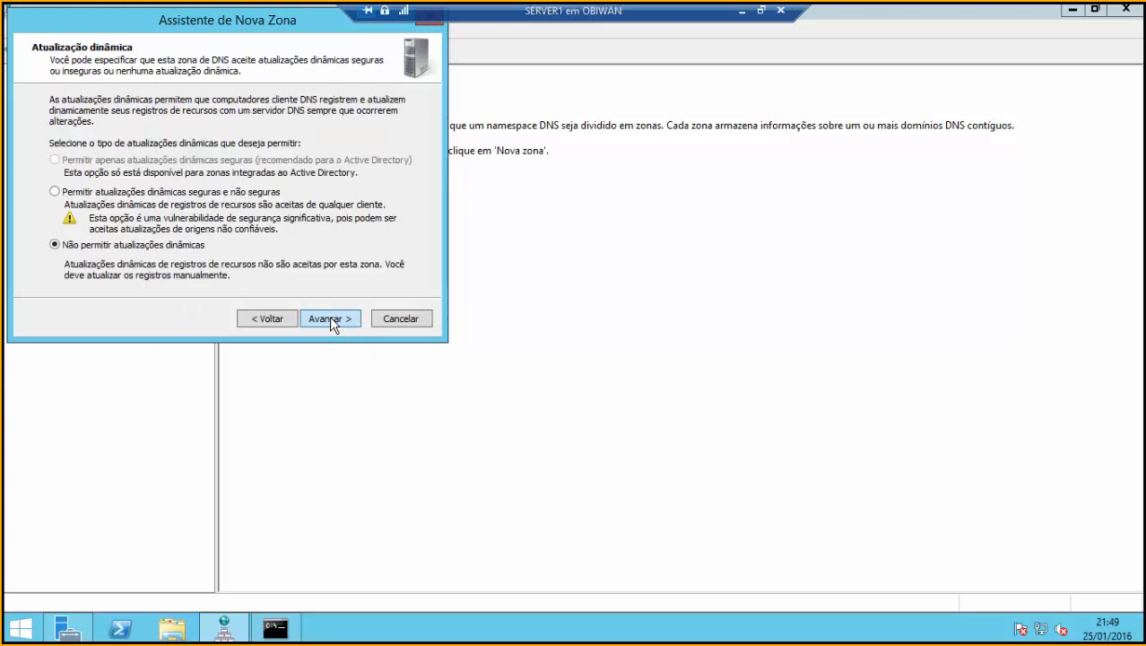
{"action": "left_click", "coordinate": [329, 318]}
{"action": "left_click", "coordinate": [329, 319]}
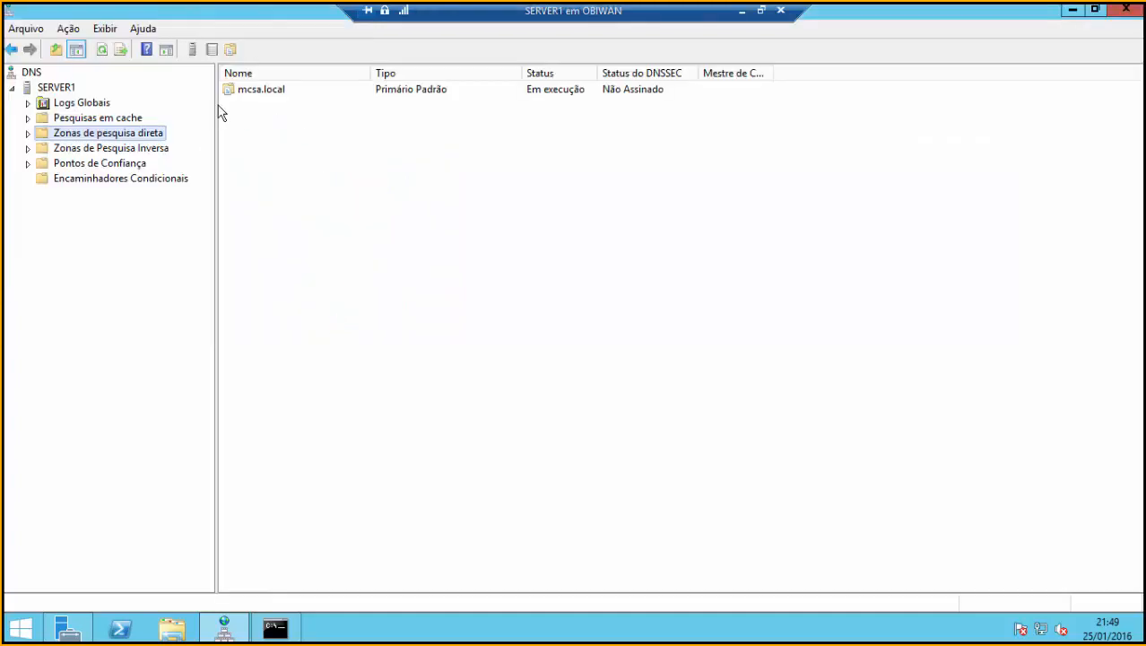
Add a host (A) record named www with IP address 192.168.1.100 to the mcsa.local zone.
{"action": "double_click", "coordinate": [266, 92]}
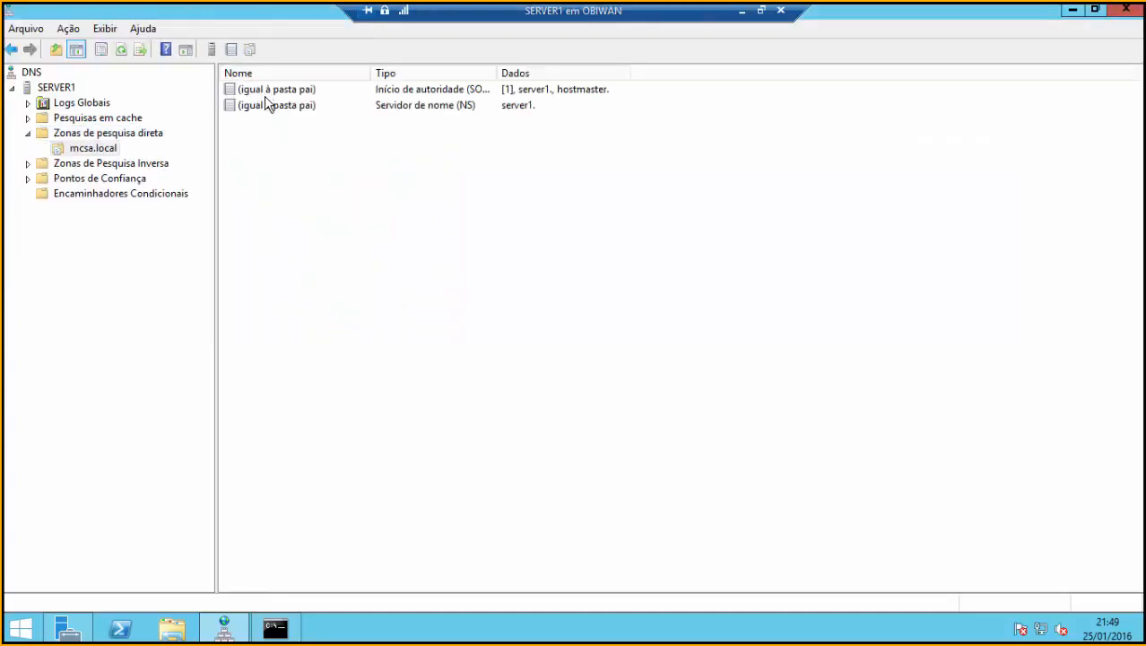
{"action": "right_click", "coordinate": [268, 188]}
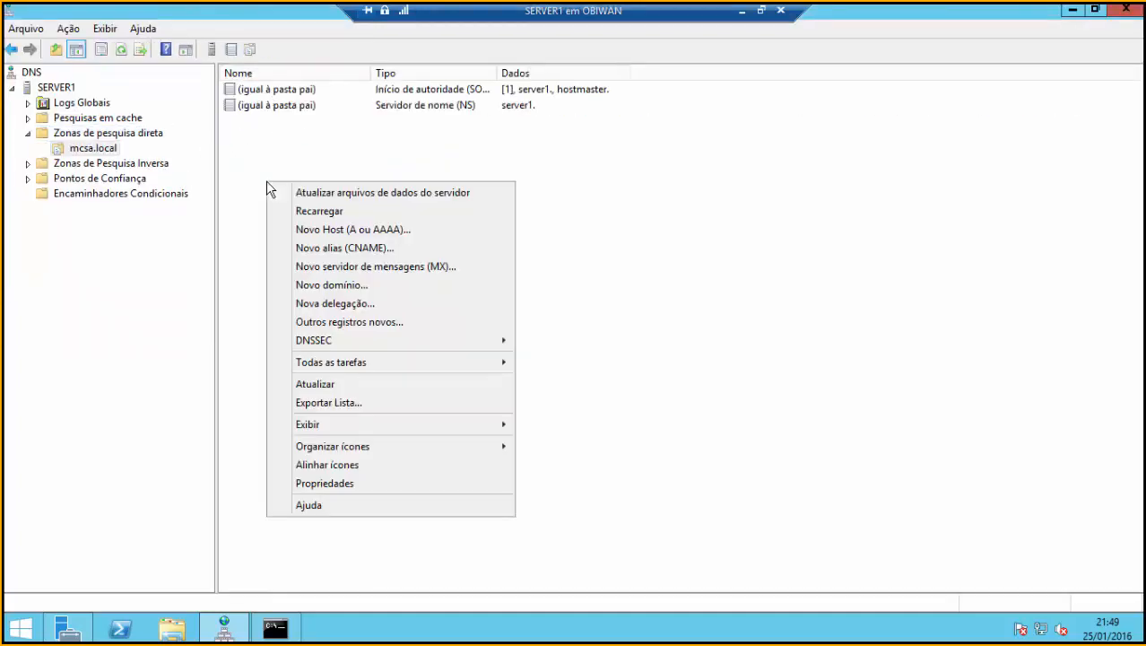
{"action": "left_click", "coordinate": [386, 232]}
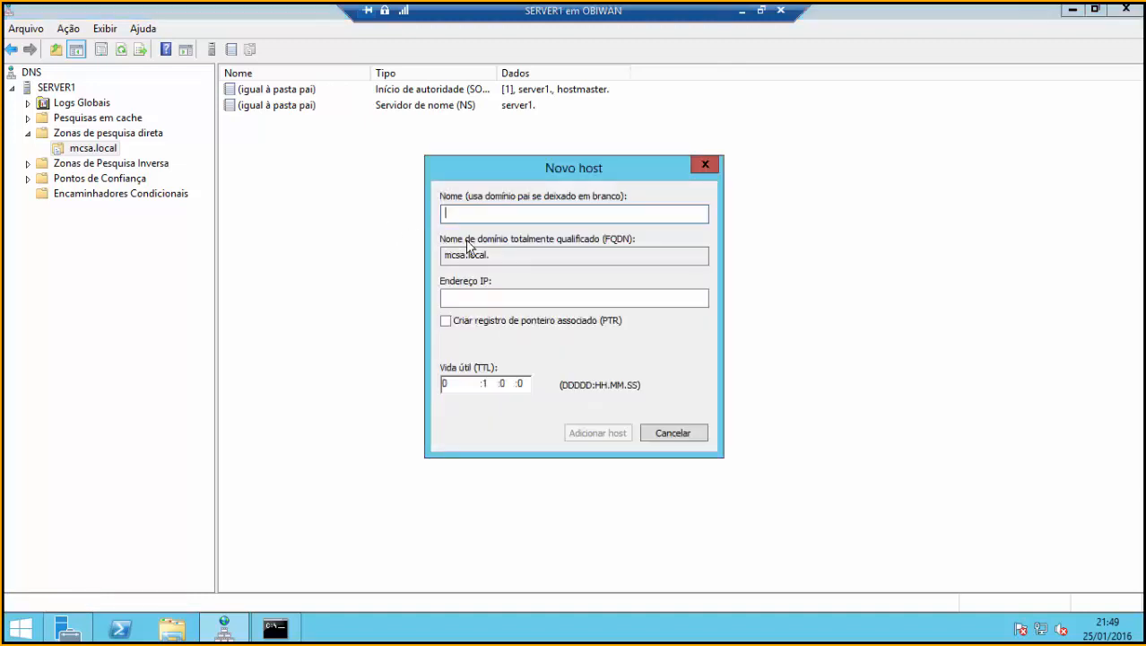
{"action": "type", "text": "www"}
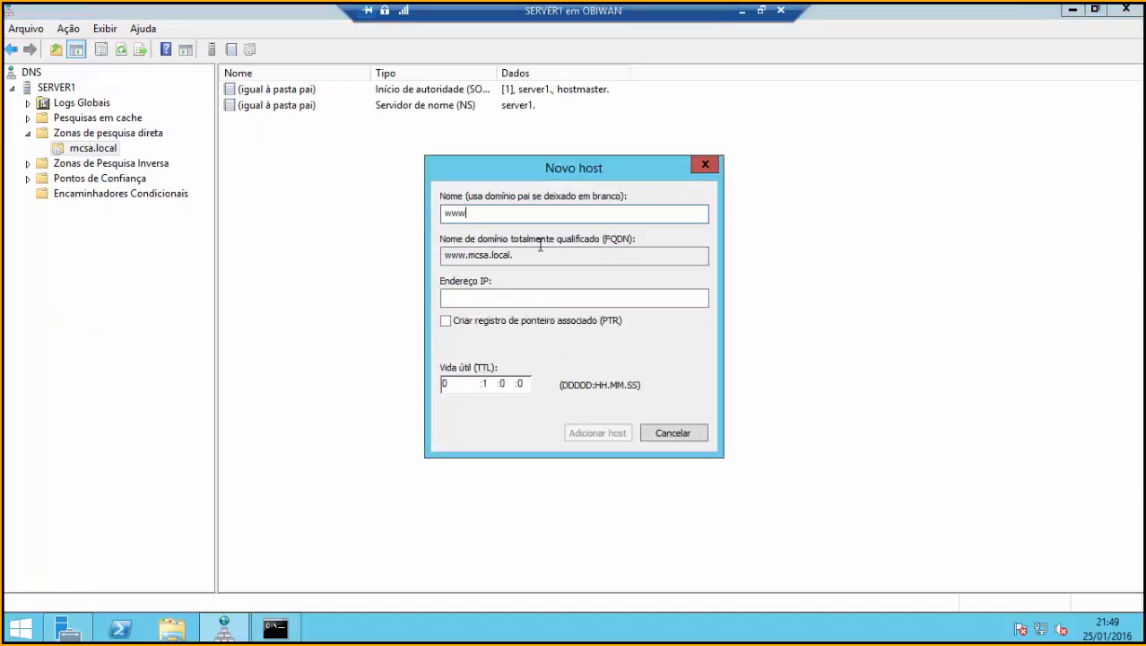
{"action": "left_click", "coordinate": [503, 300]}
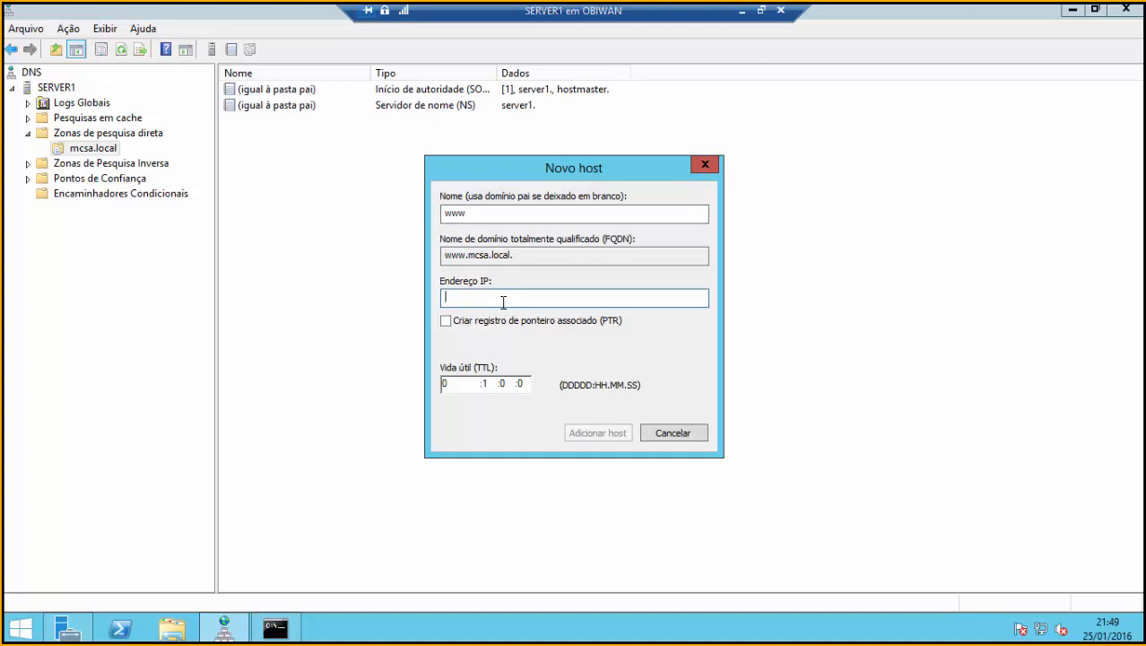
{"action": "type", "text": "192.168.1.100"}
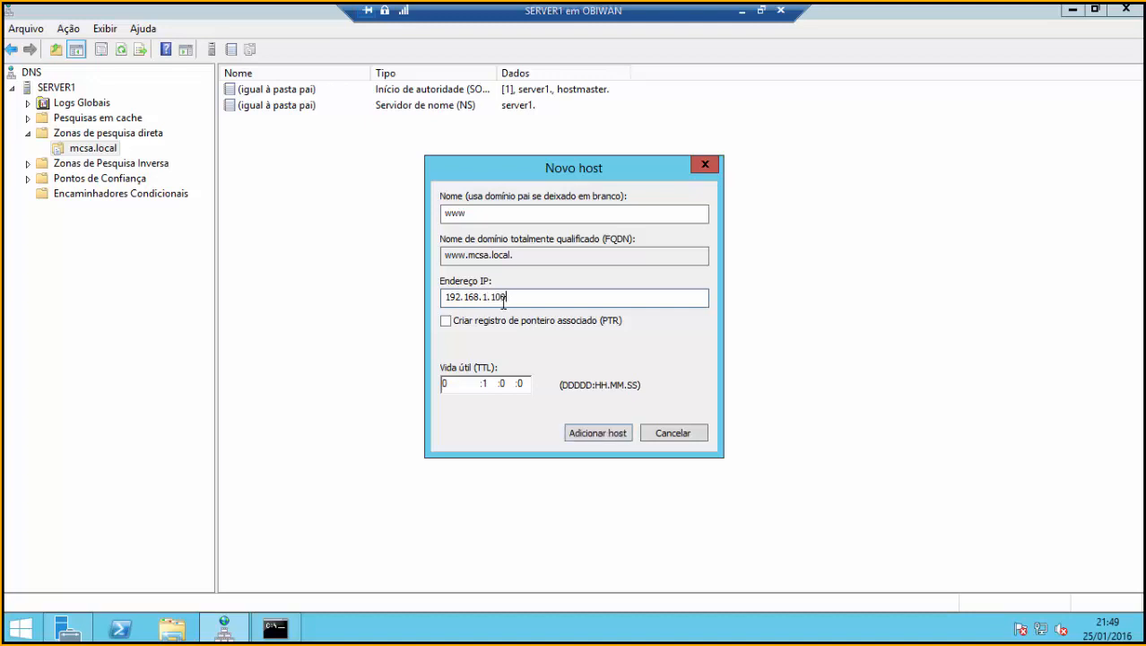
{"action": "left_click", "coordinate": [609, 432]}
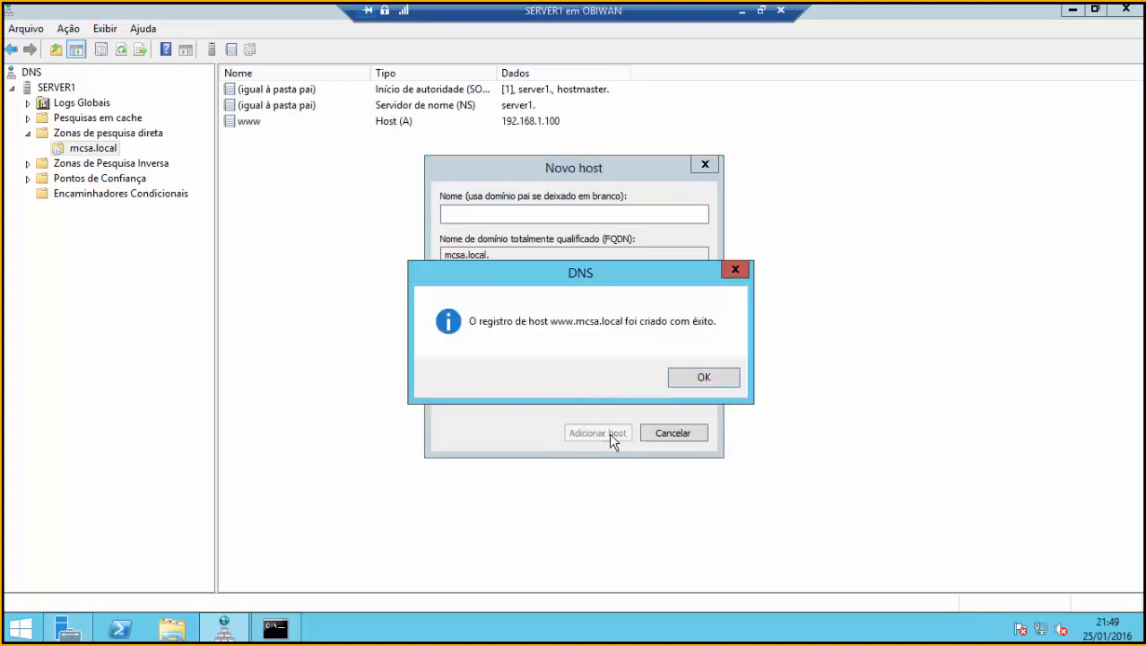
{"action": "left_click", "coordinate": [688, 377]}
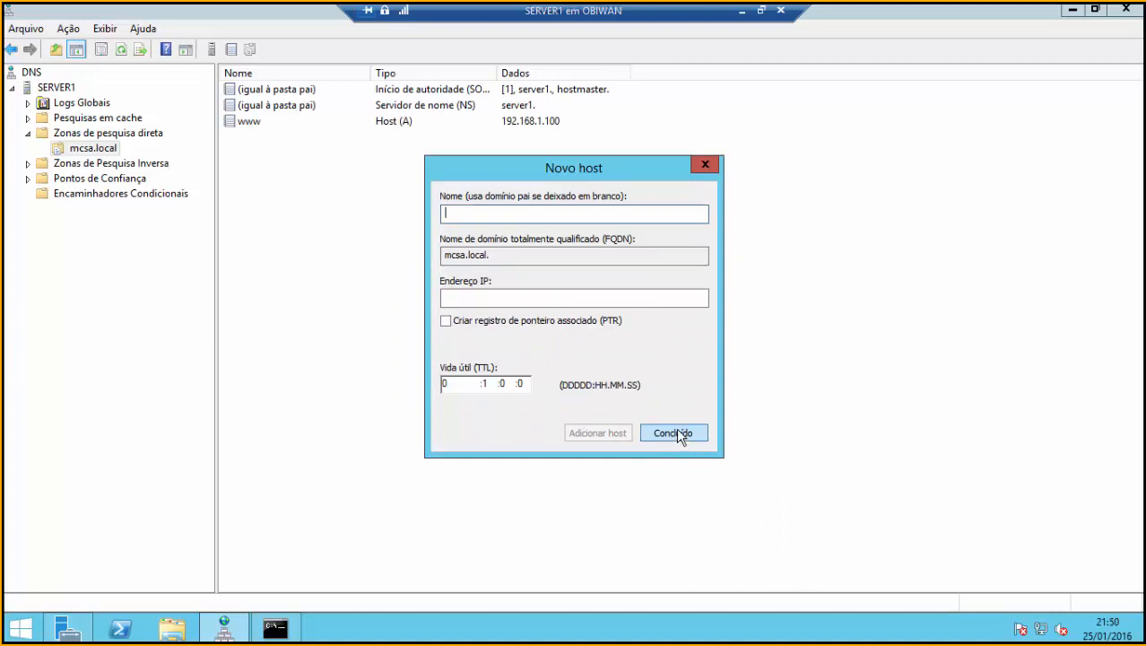
{"action": "left_click", "coordinate": [679, 434]}
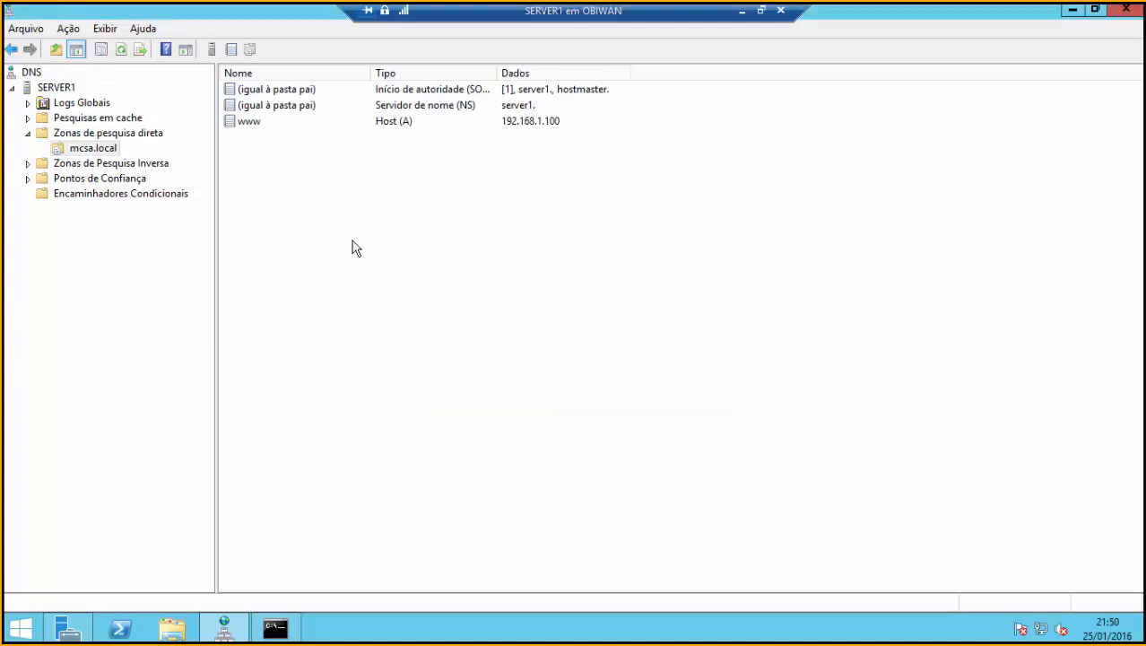
{"action": "left_click", "coordinate": [103, 150]}
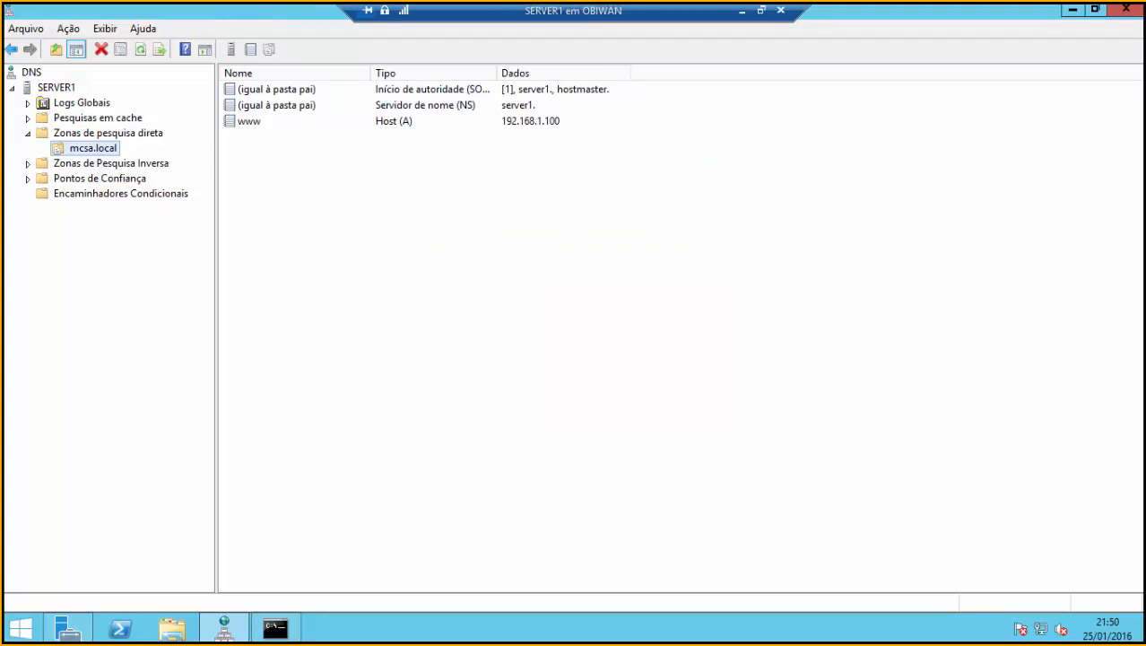
{"action": "left_click", "coordinate": [276, 628]}
{"action": "type", "text": "pi"}
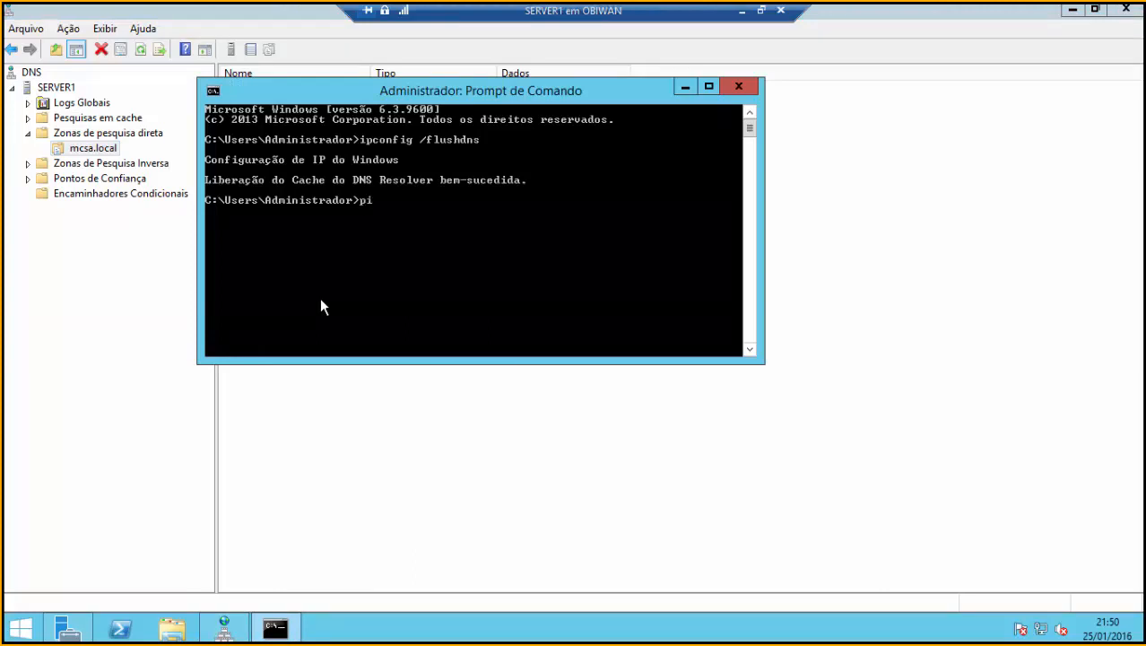
{"action": "type", "text": "ng www.mcsa.local"}
{"action": "key", "text": "Return"}
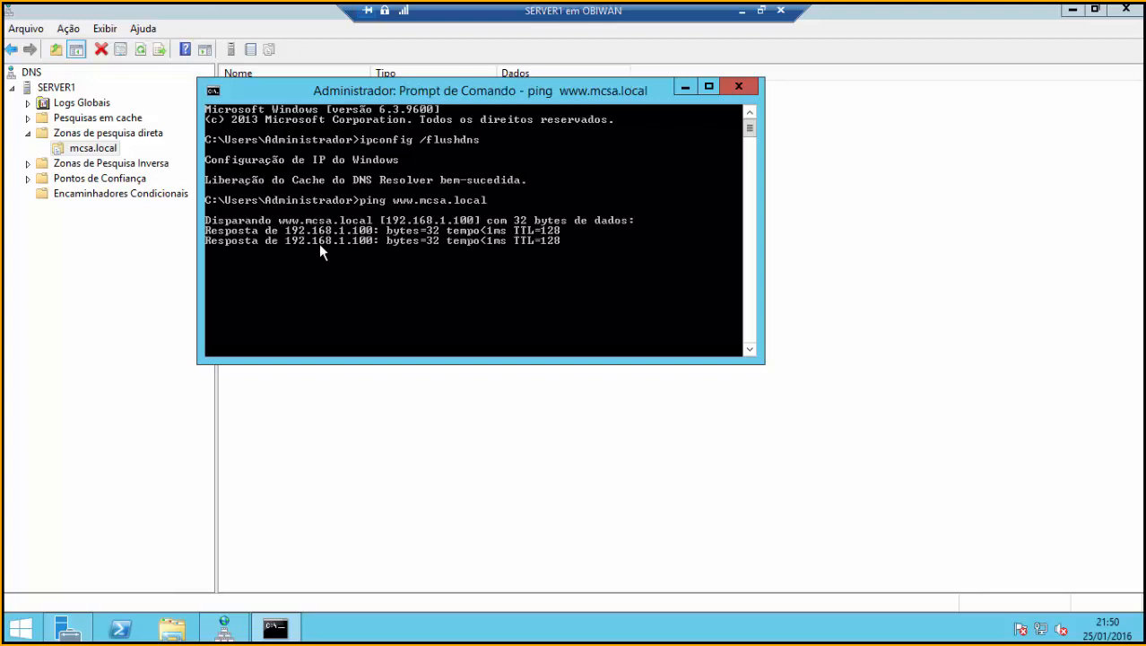
{"action": "left_click", "coordinate": [737, 87]}
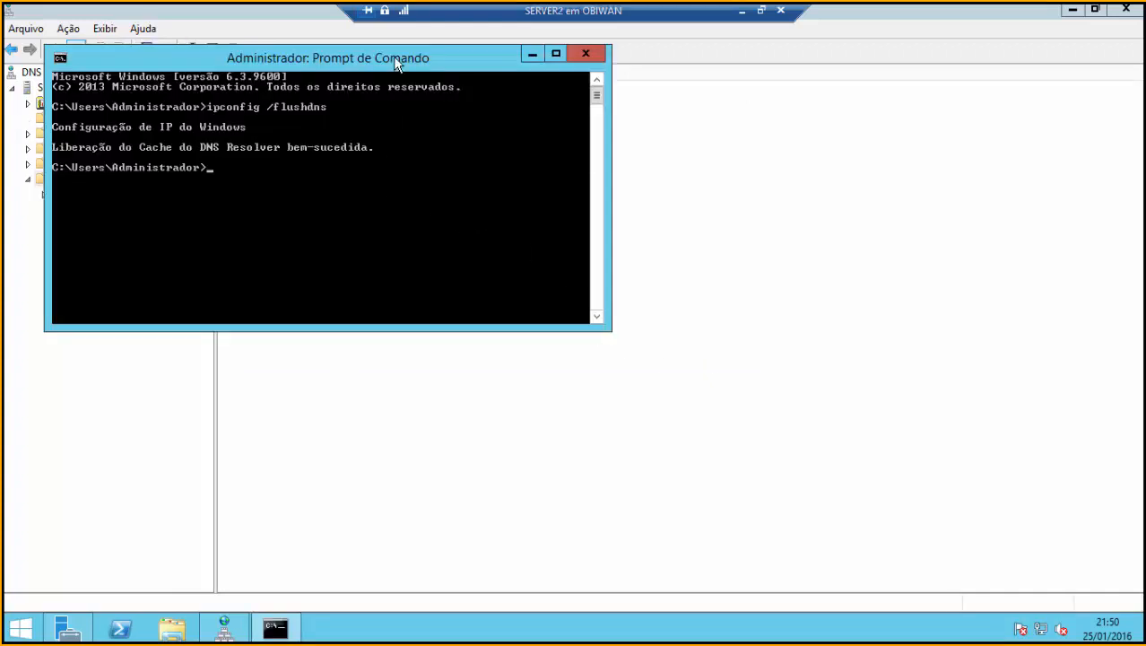
Remove the forwarder 192.168.1.100 from SERVER2's DNS server properties and save the change.
{"action": "left_click_drag", "start_coordinate": [396, 57], "coordinate": [715, 118]}
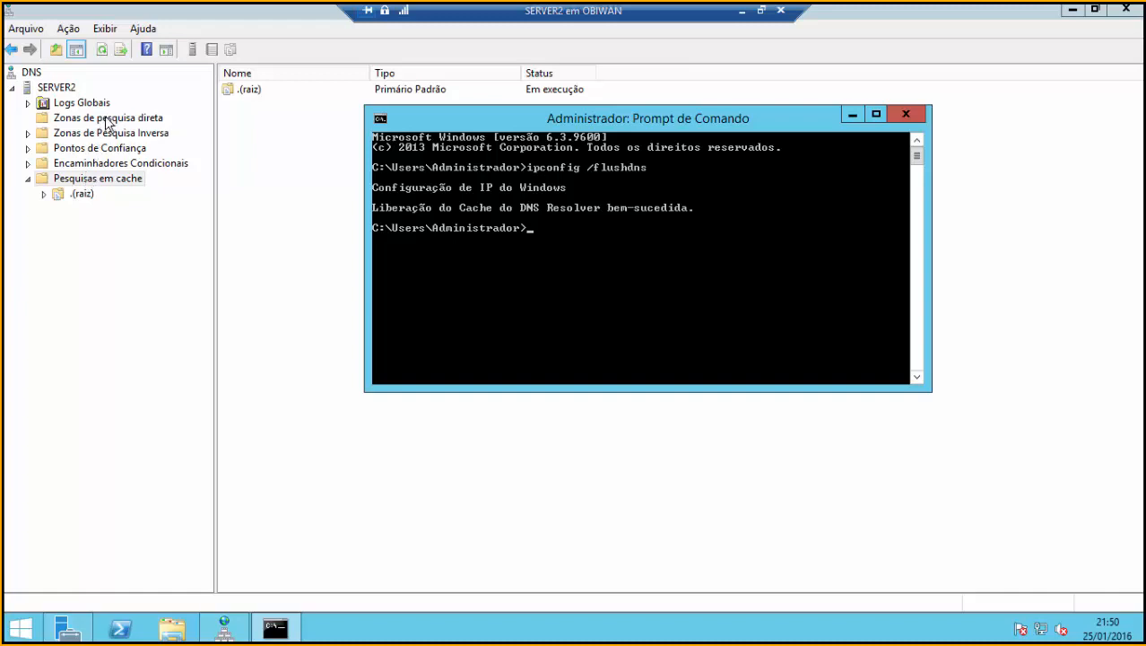
{"action": "left_click", "coordinate": [56, 87]}
{"action": "right_click", "coordinate": [56, 87]}
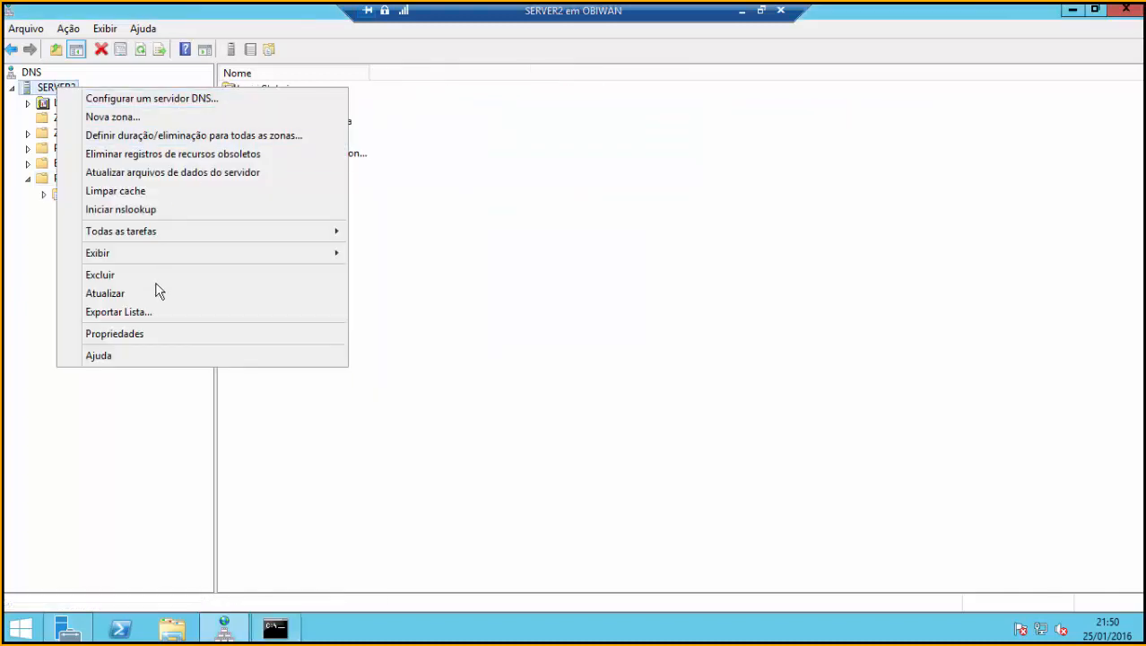
{"action": "left_click", "coordinate": [143, 334]}
{"action": "left_click", "coordinate": [543, 152]}
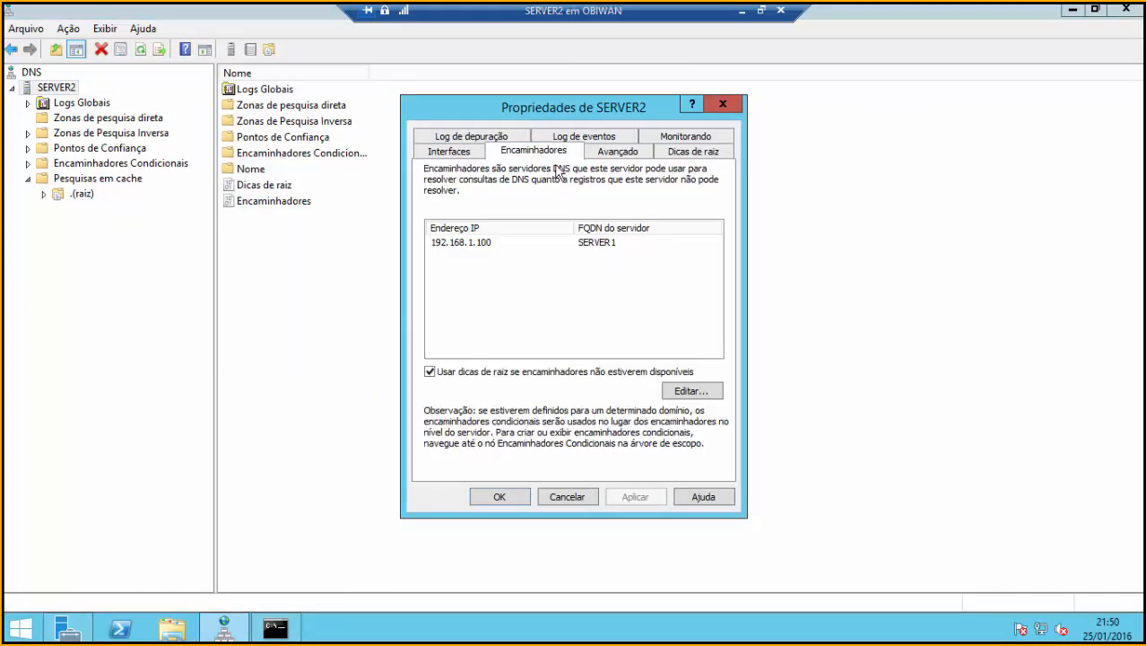
{"action": "left_click", "coordinate": [489, 244]}
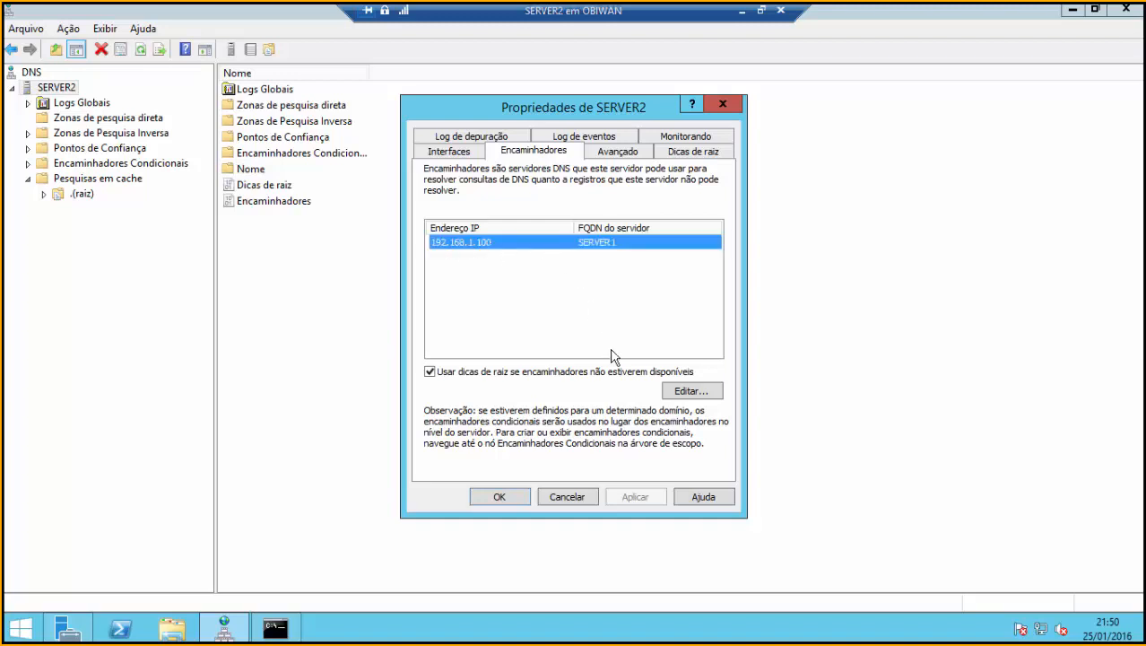
{"action": "left_click", "coordinate": [701, 391]}
{"action": "left_click", "coordinate": [455, 211]}
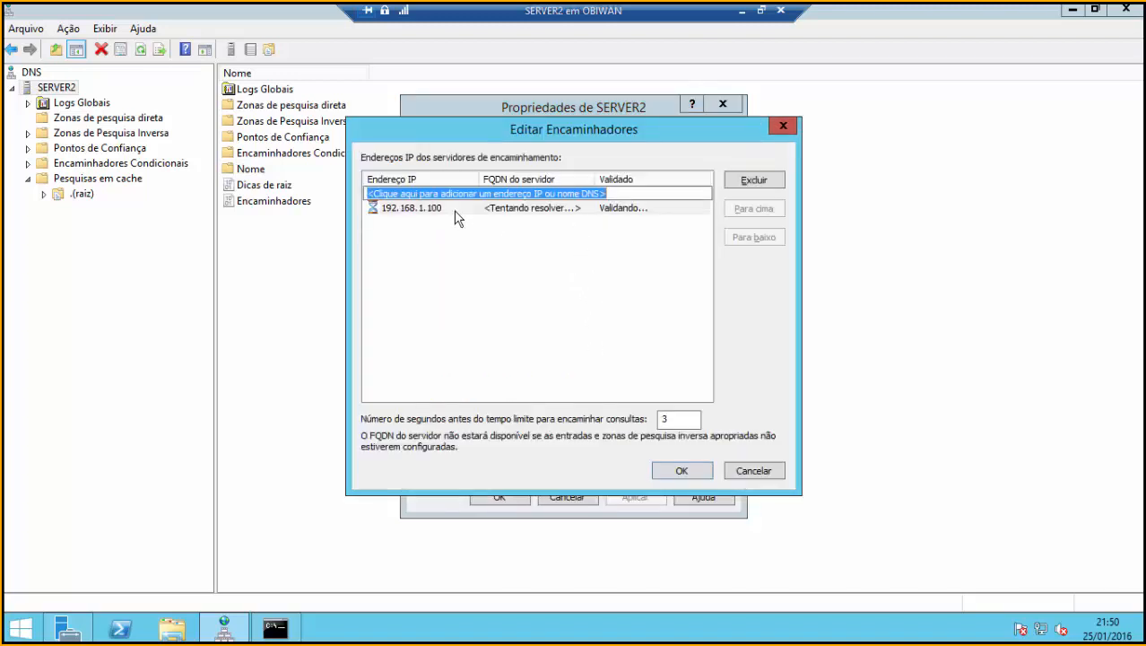
{"action": "left_click", "coordinate": [753, 179]}
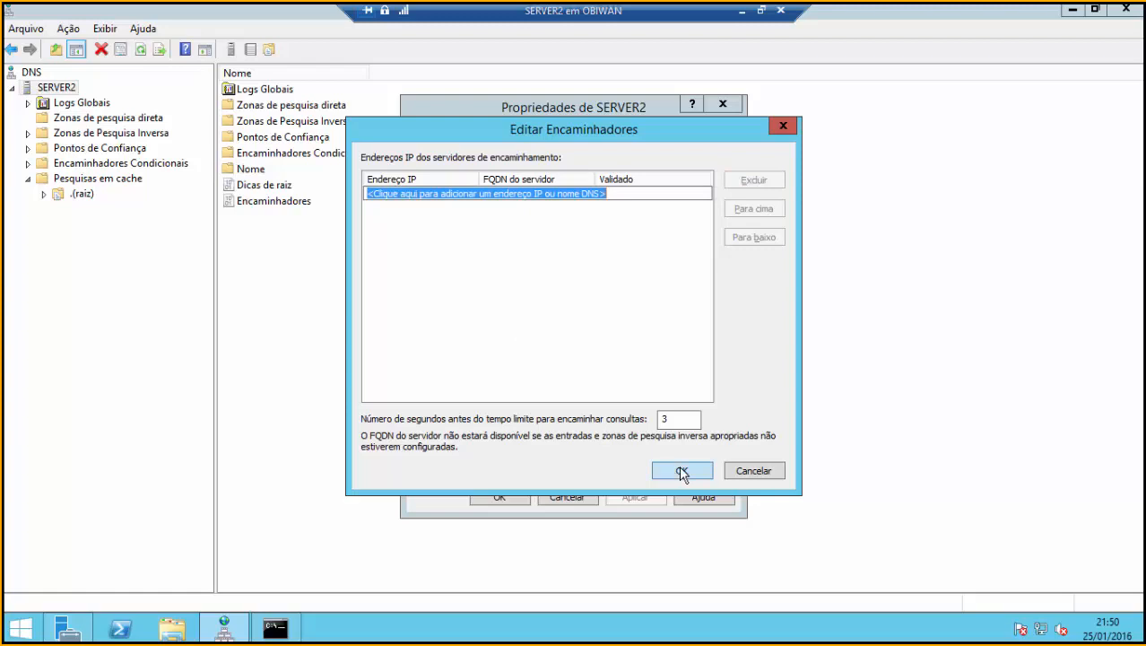
{"action": "left_click", "coordinate": [681, 470]}
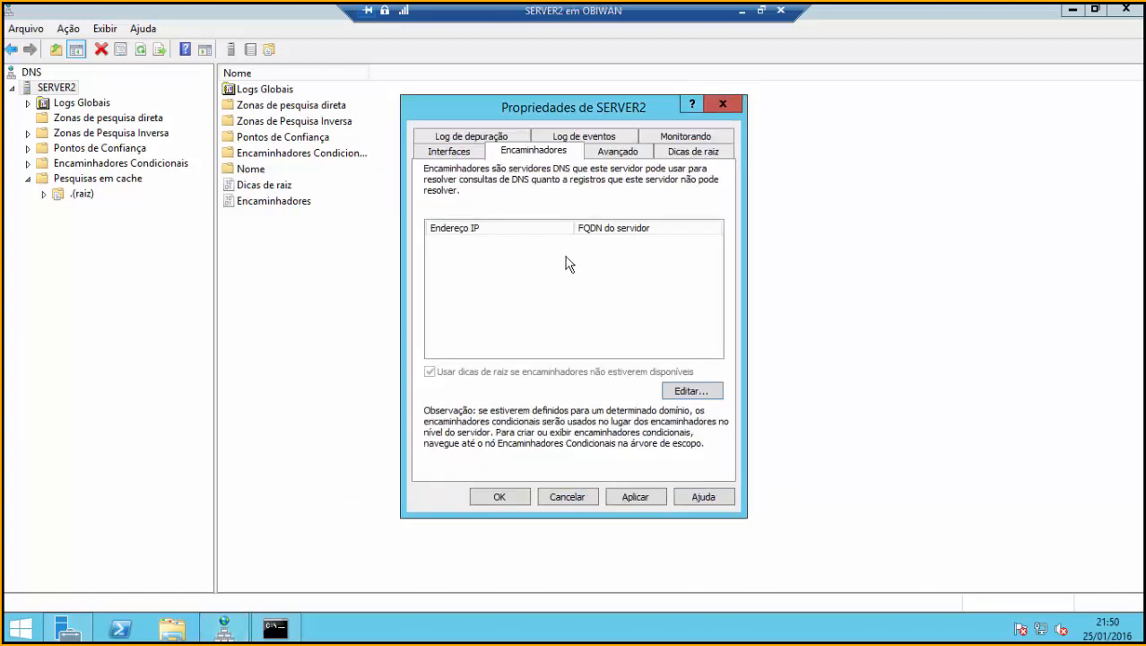
{"action": "left_click", "coordinate": [652, 499]}
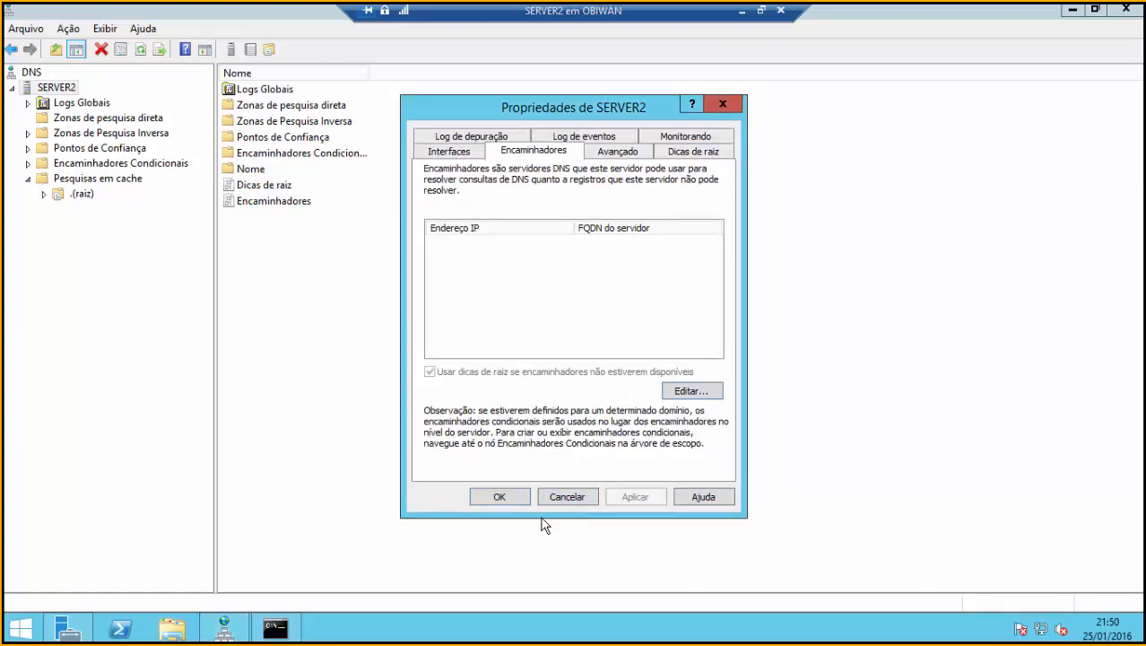
{"action": "left_click", "coordinate": [499, 497]}
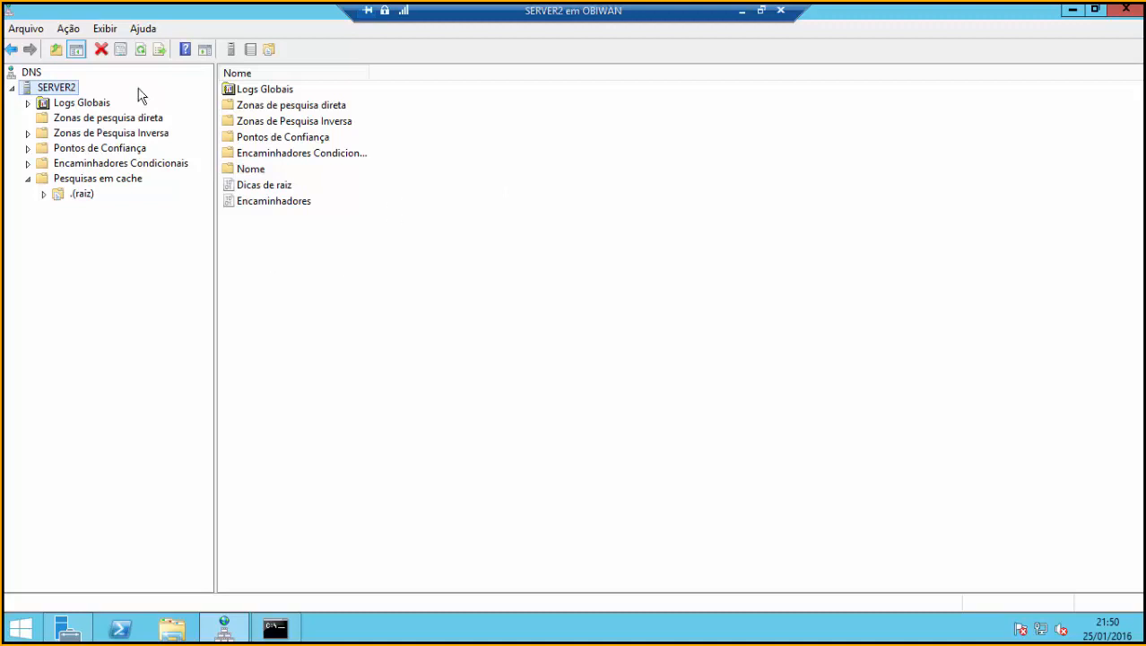
Create a conditional forwarder on SERVER2 for the DNS domain mcsa.local with master server IP address 192.168.1.100.
{"action": "right_click", "coordinate": [60, 94]}
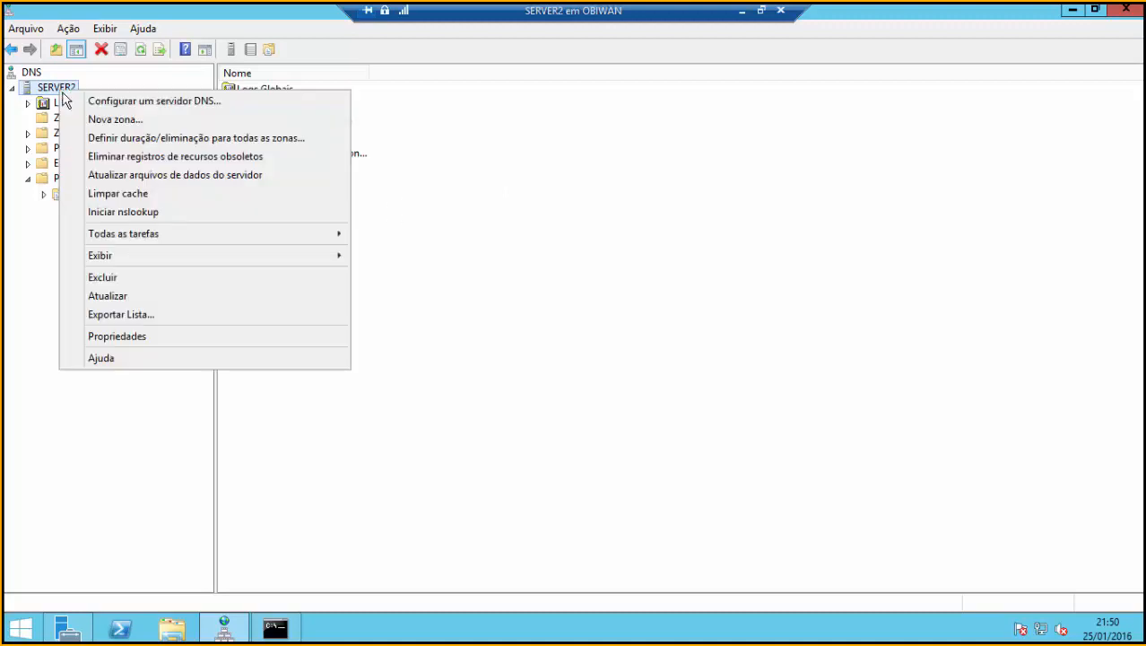
{"action": "left_click", "coordinate": [639, 283]}
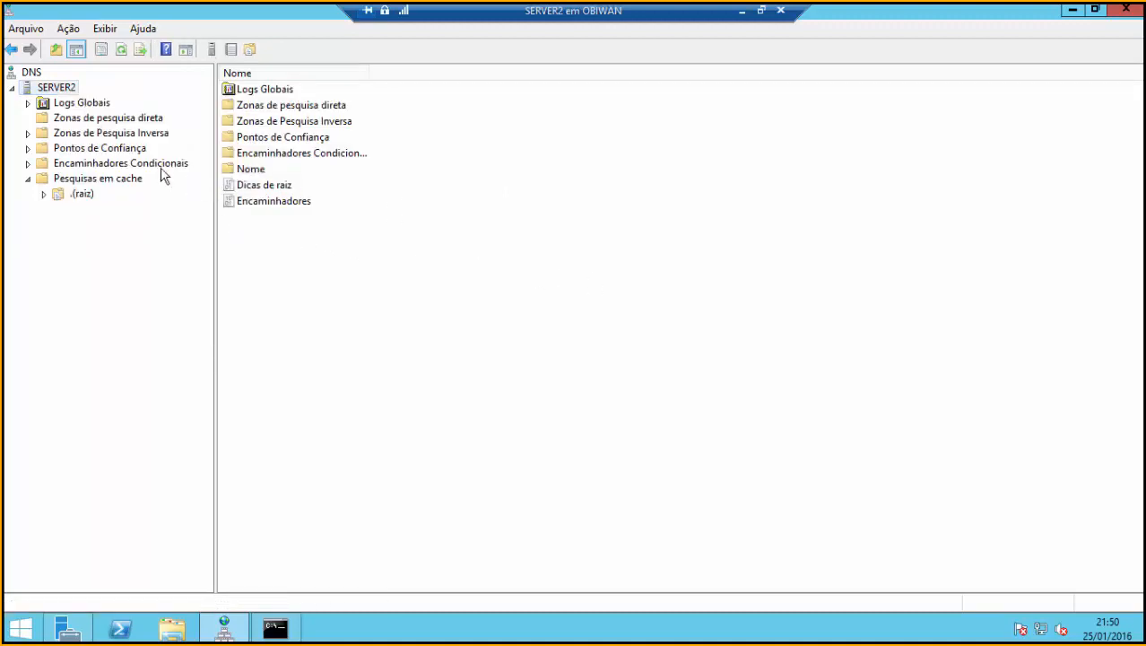
{"action": "left_click", "coordinate": [103, 169]}
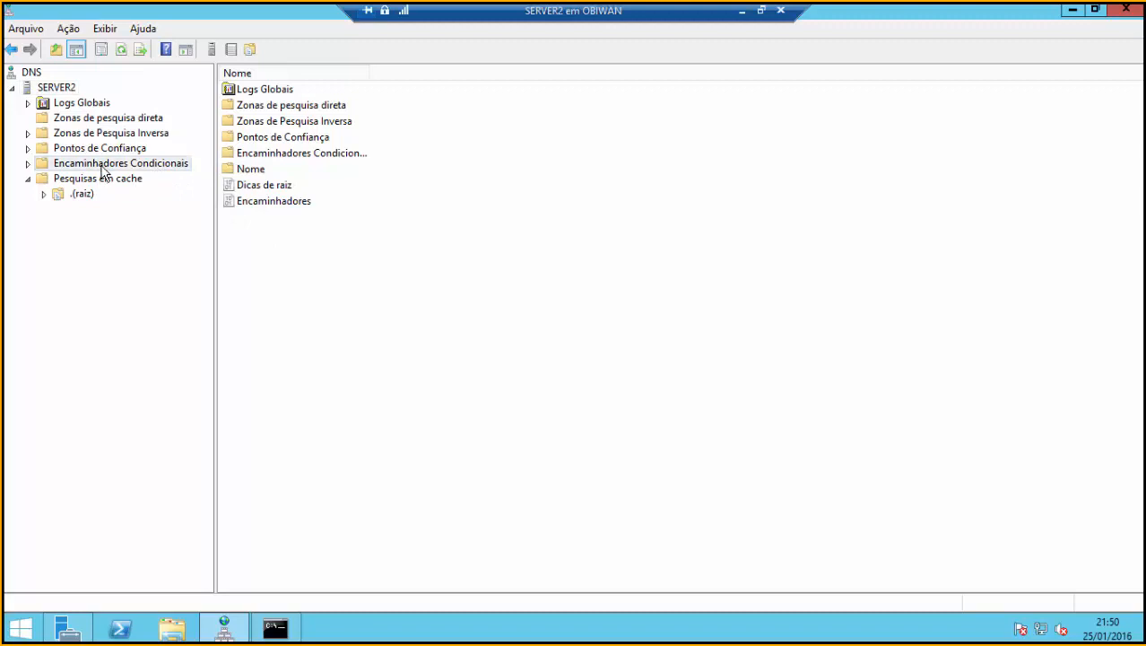
{"action": "right_click", "coordinate": [102, 169]}
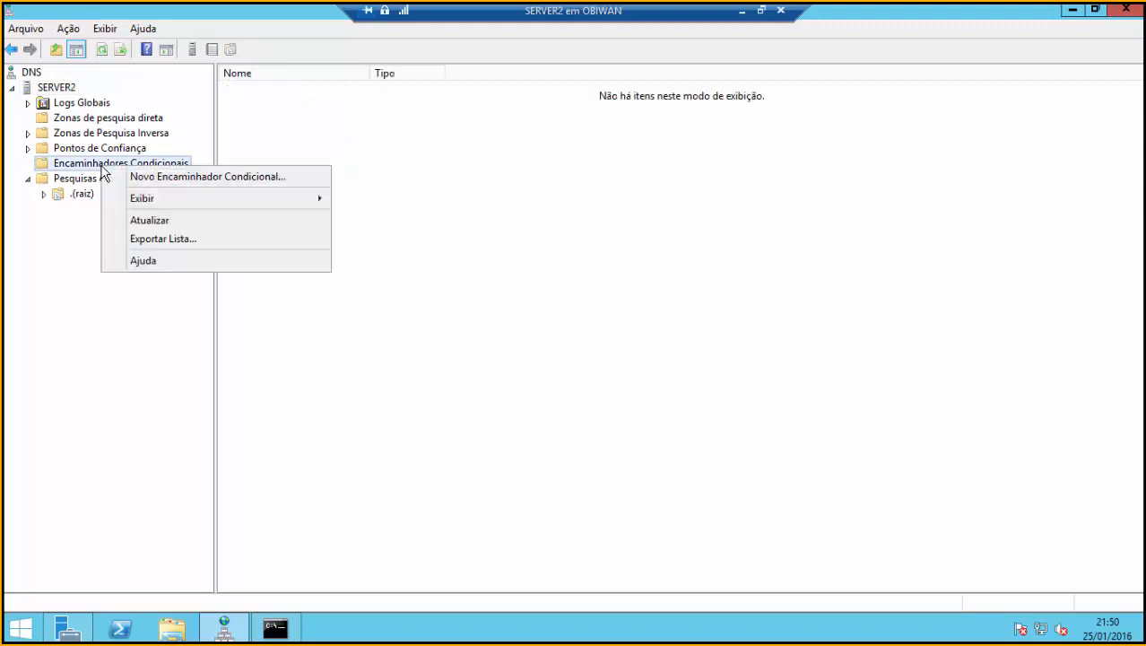
{"action": "left_click", "coordinate": [185, 178]}
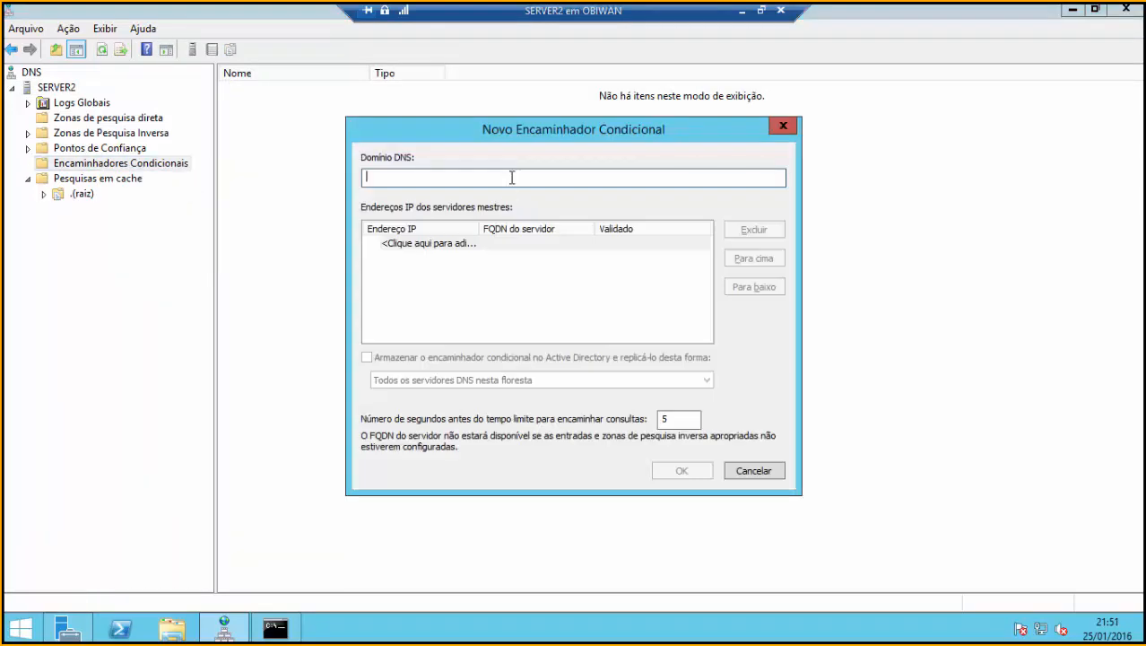
{"action": "type", "text": "mcsa.local"}
{"action": "left_click", "coordinate": [418, 243]}
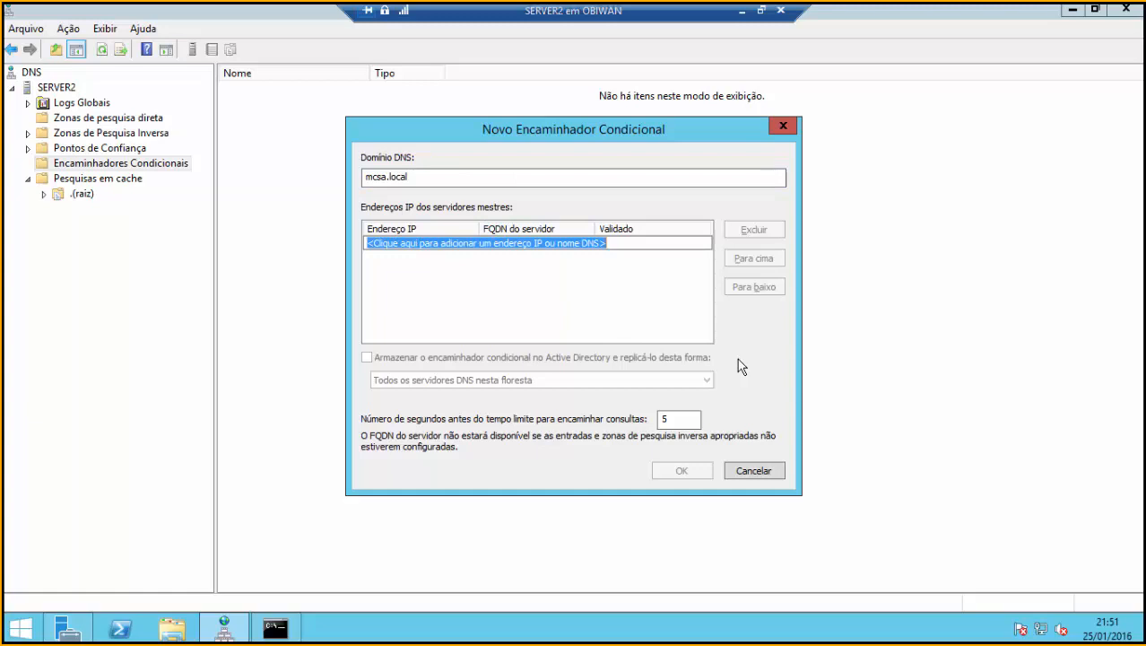
{"action": "type", "text": "192."}
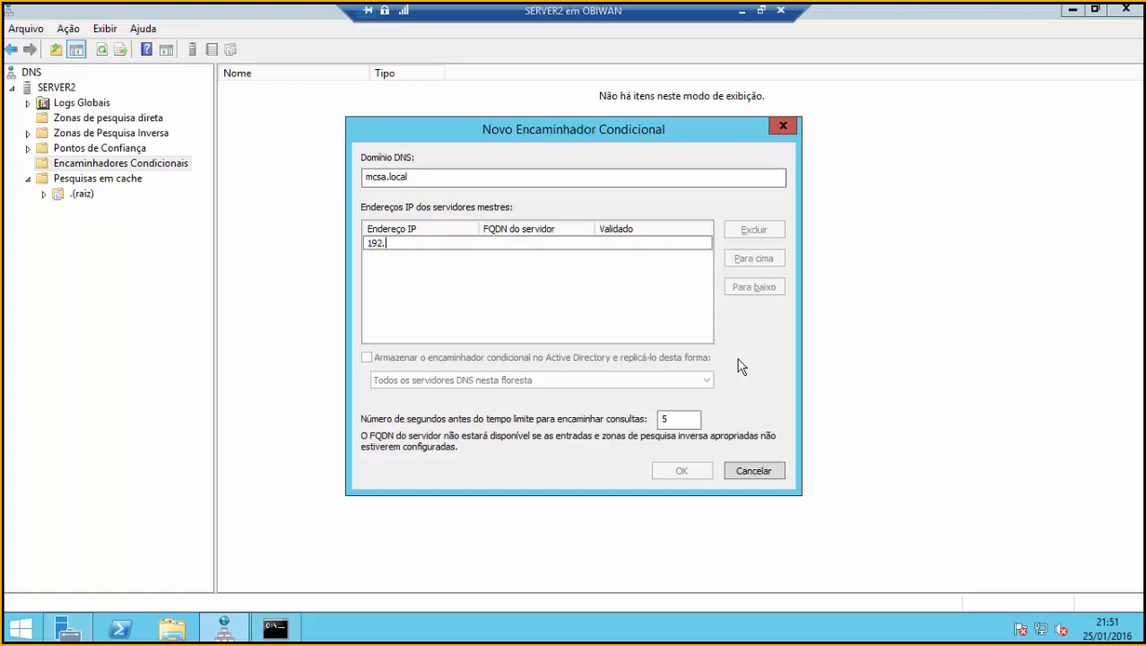
{"action": "type", "text": "168.1.100"}
{"action": "key", "text": "Return"}
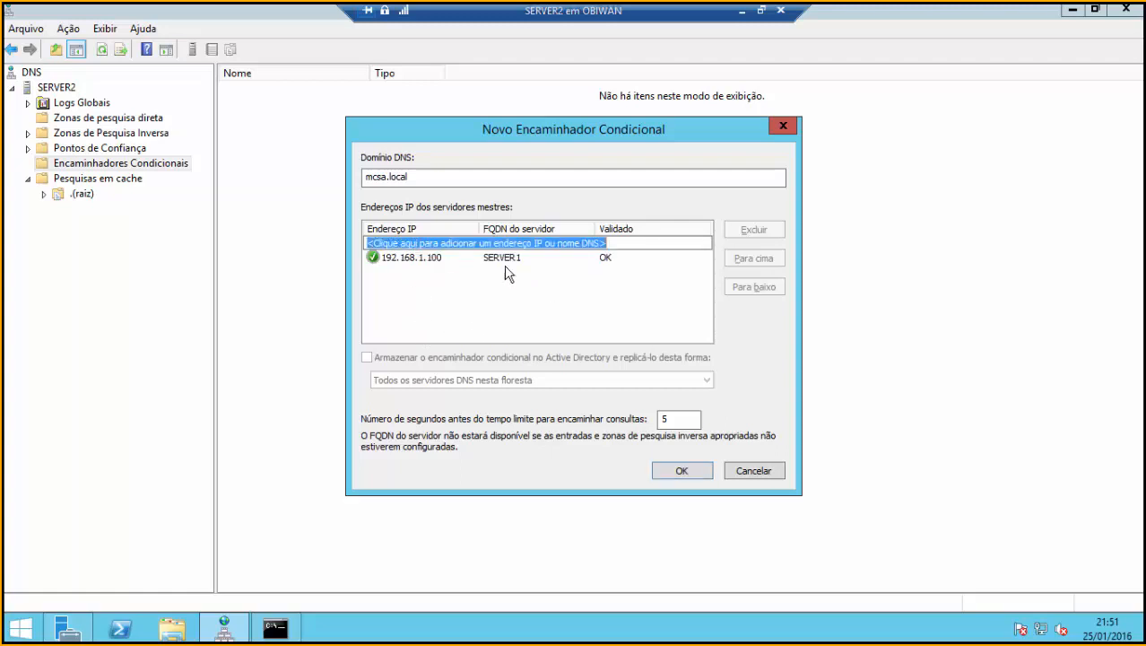
{"action": "left_click", "coordinate": [702, 470]}
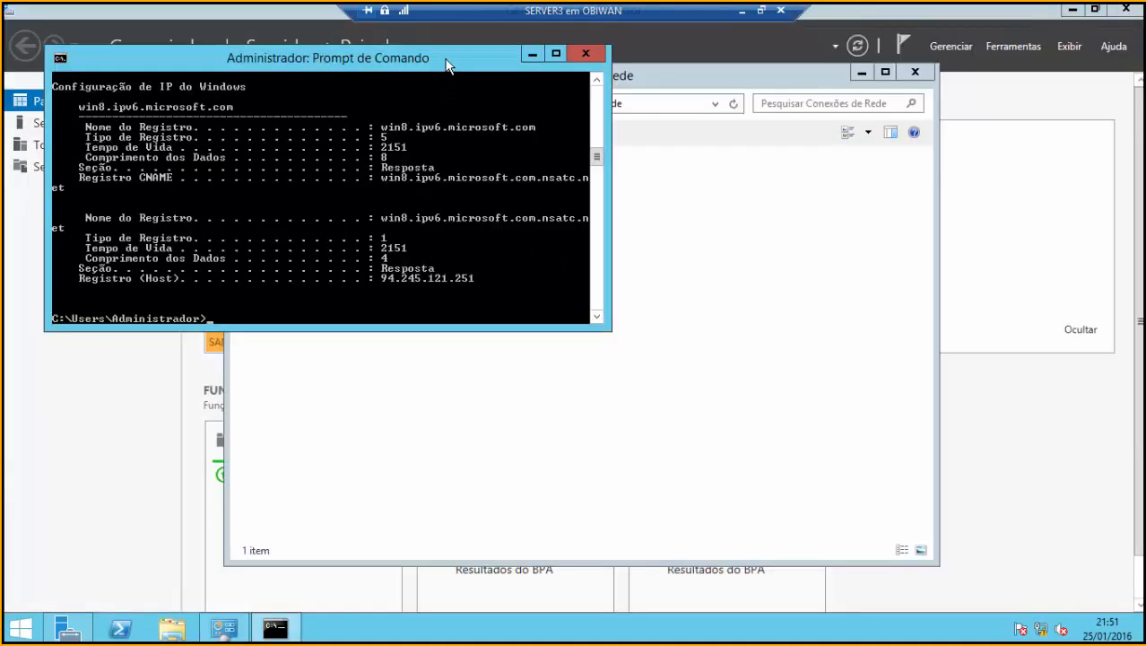
On SERVER3, close the old command prompt and check the IPv4 address and DNS server settings of the Ethernet 2 adapter.
{"action": "left_click_drag", "start_coordinate": [449, 65], "coordinate": [772, 161]}
{"action": "left_click", "coordinate": [920, 152]}
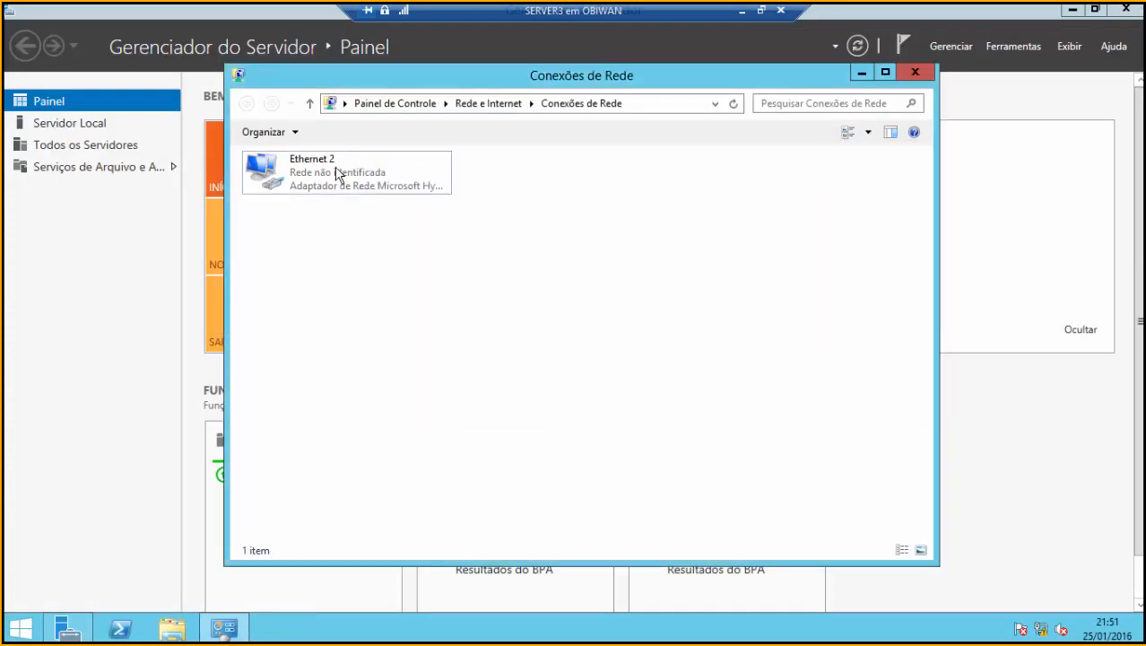
{"action": "double_click", "coordinate": [318, 172]}
{"action": "left_click", "coordinate": [481, 453]}
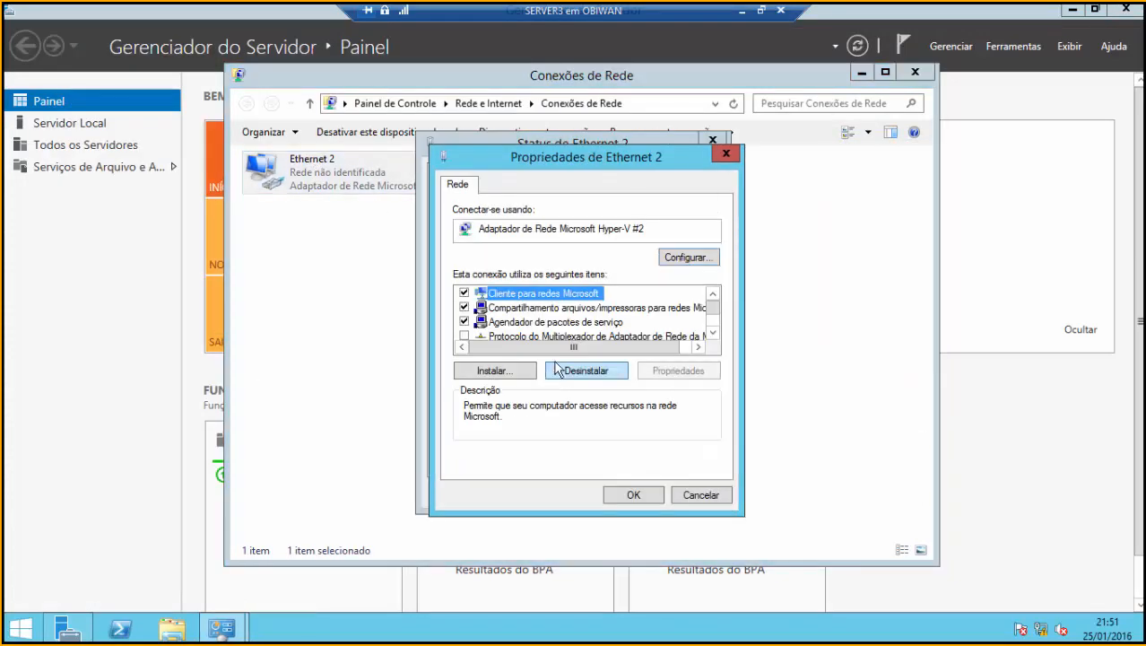
{"action": "scroll", "coordinate": [610, 310], "scroll_direction": "down", "scroll_amount": 3}
{"action": "left_click", "coordinate": [610, 323]}
{"action": "double_click", "coordinate": [610, 325]}
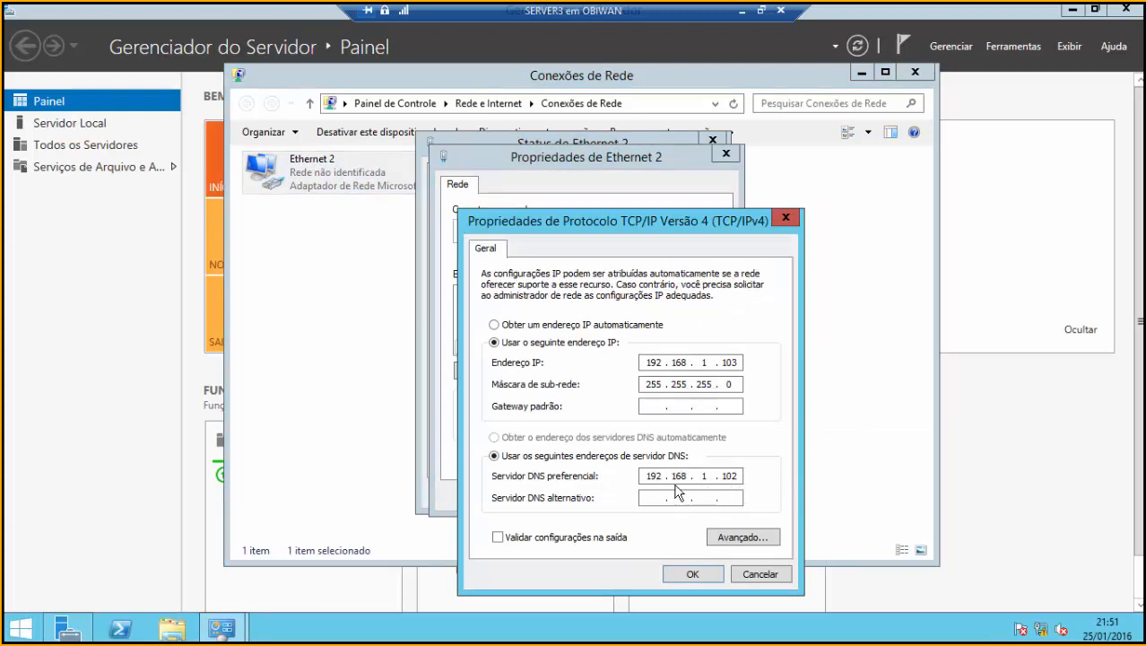
{"action": "left_click", "coordinate": [694, 574]}
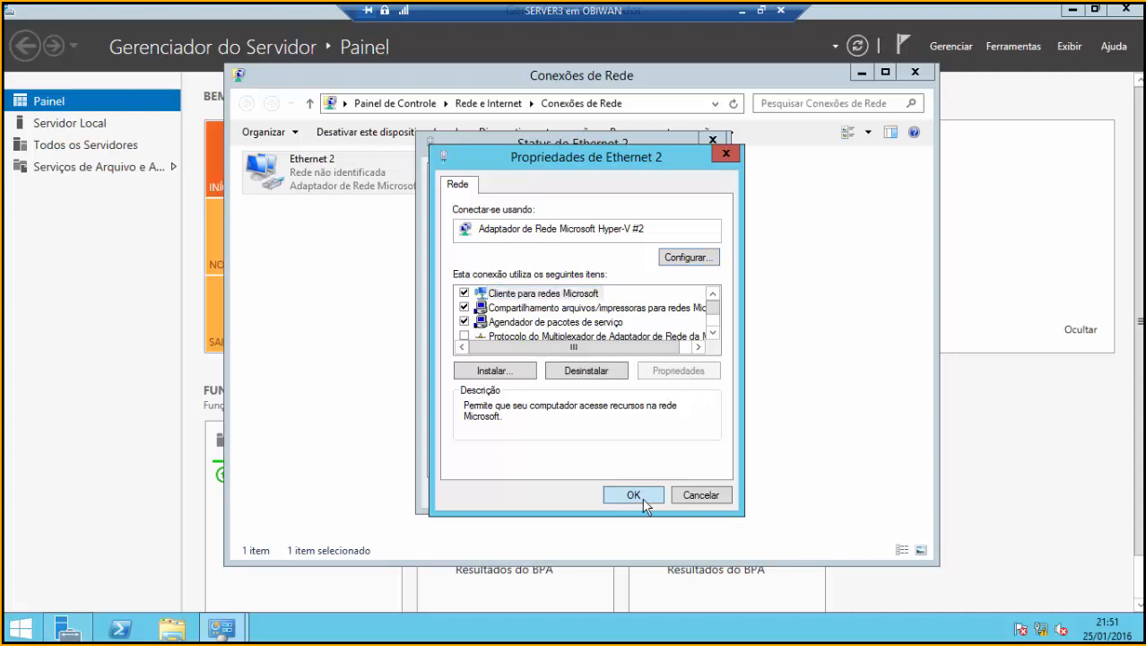
{"action": "left_click", "coordinate": [637, 497]}
{"action": "left_click", "coordinate": [688, 493]}
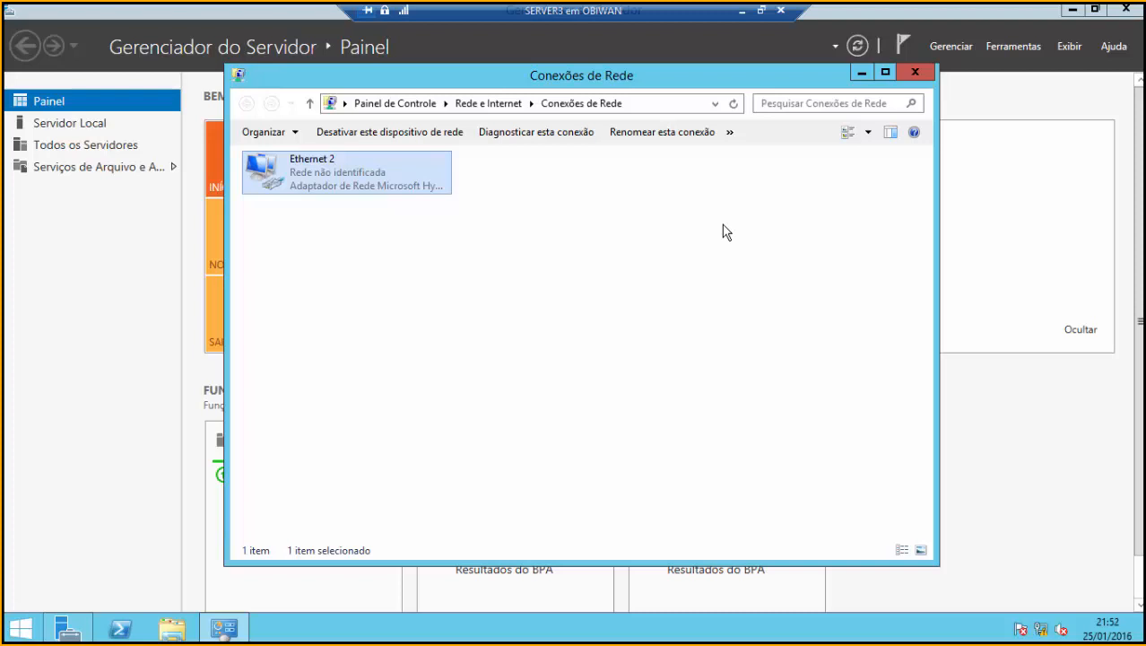
{"action": "left_click", "coordinate": [22, 632]}
{"action": "type", "text": "cmd"}
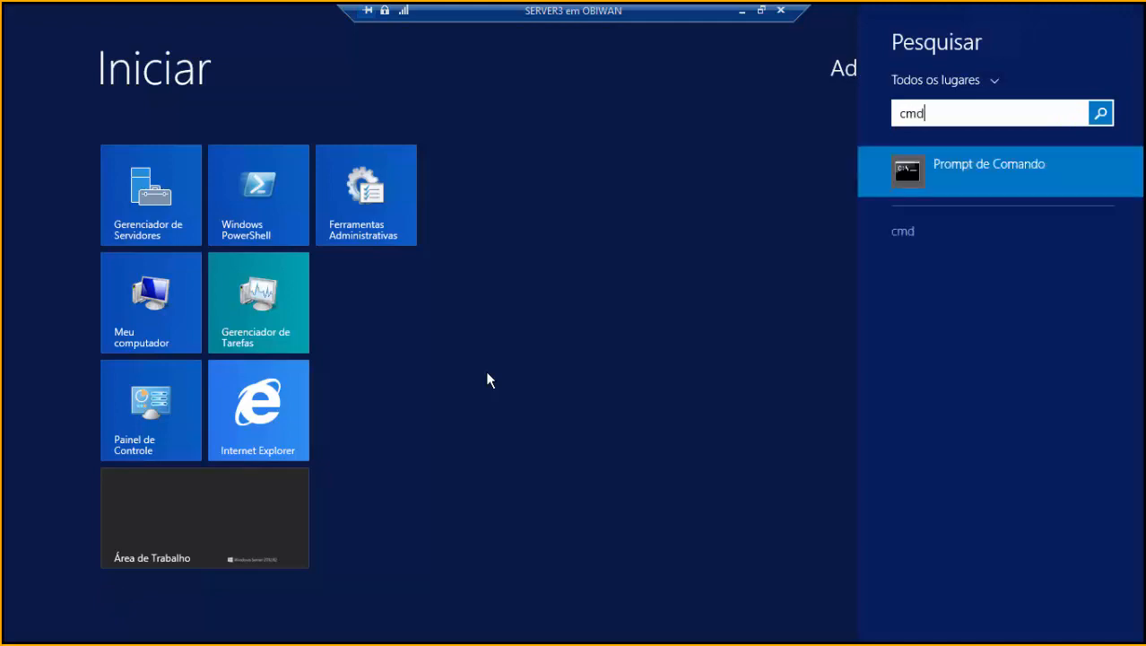
{"action": "key", "text": "Return"}
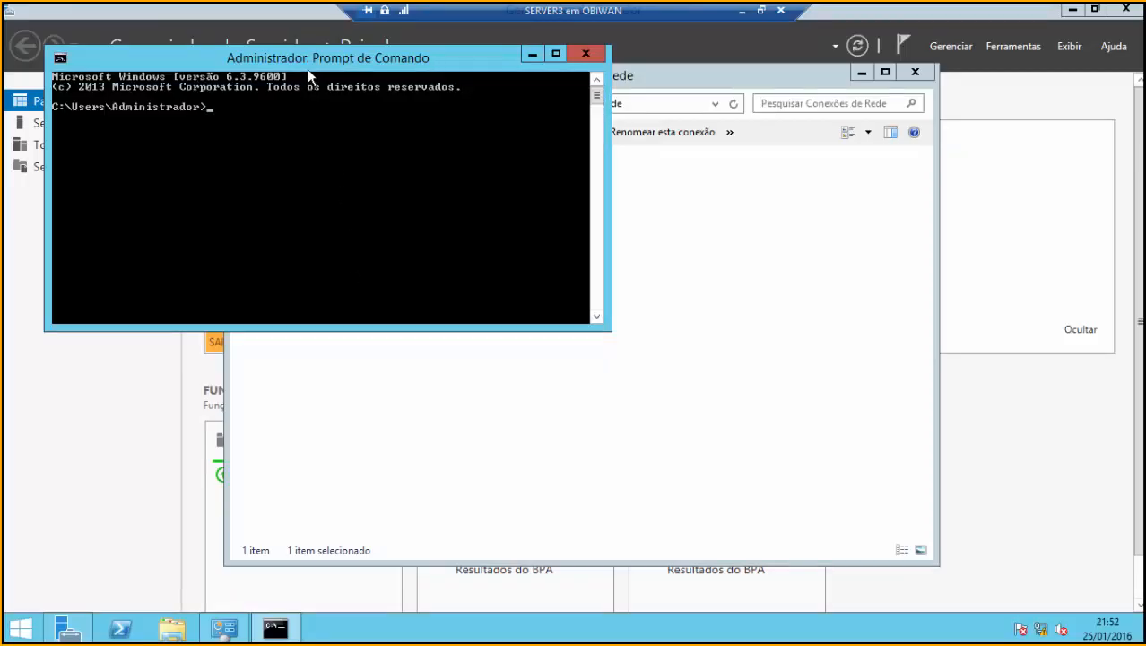
{"action": "type", "text": "ping"}
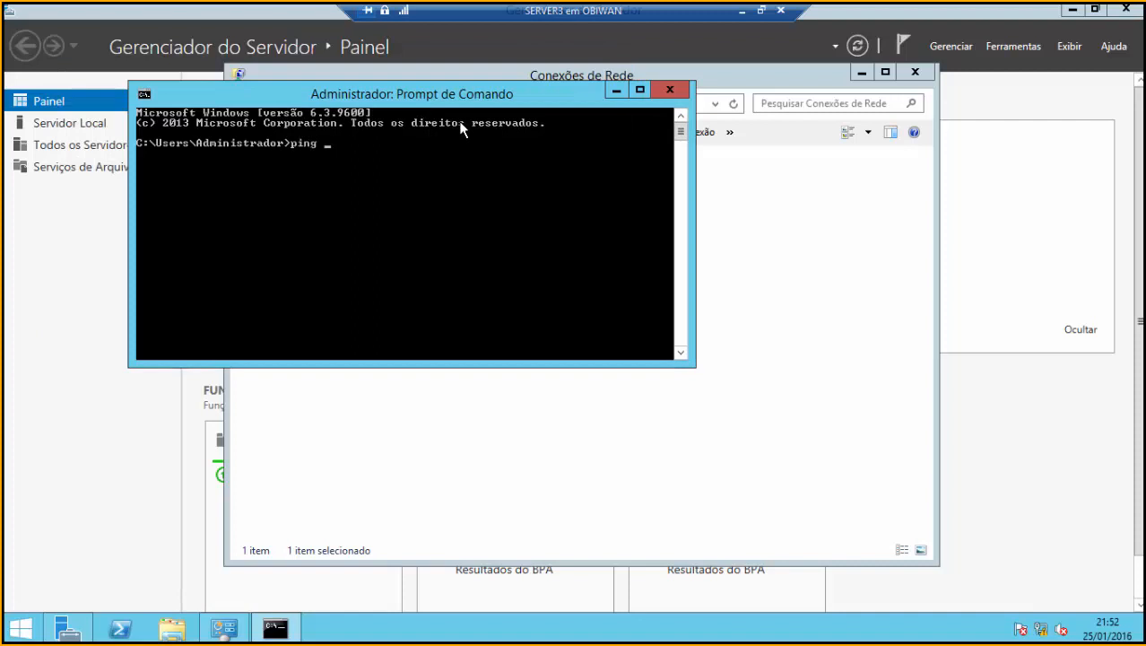
{"action": "type", "text": " www.mcsa.local"}
{"action": "key", "text": "Return"}
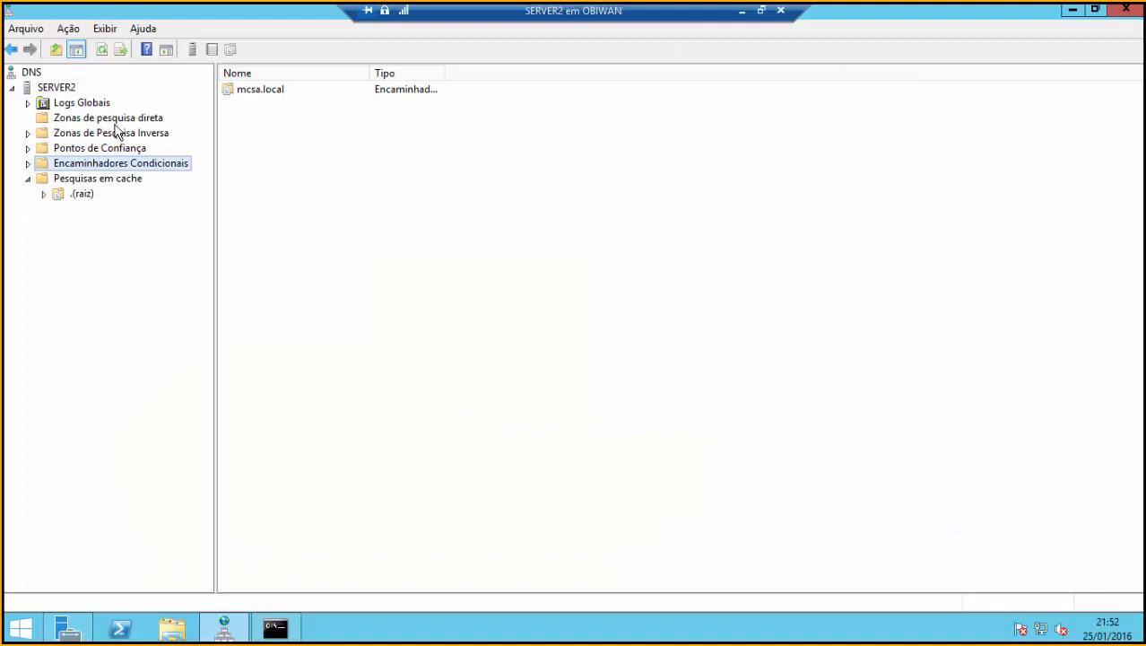
On SERVER2, examine the forward lookup zones and the master server address of the mcsa.local conditional forwarder.
{"action": "left_click", "coordinate": [117, 120]}
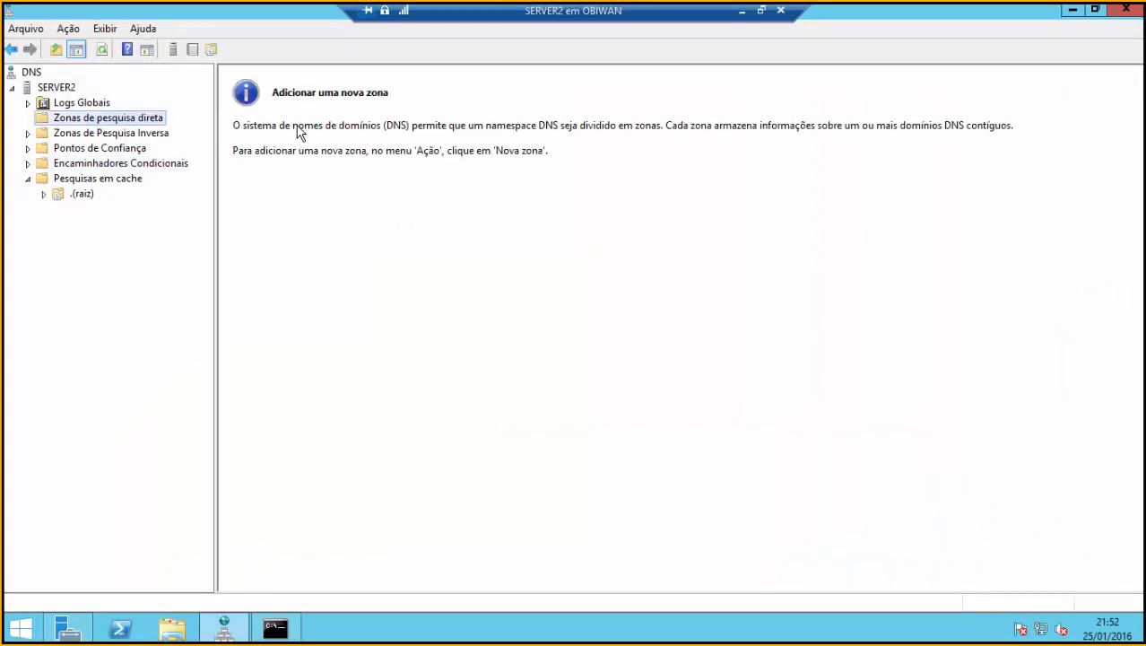
{"action": "left_click", "coordinate": [150, 166]}
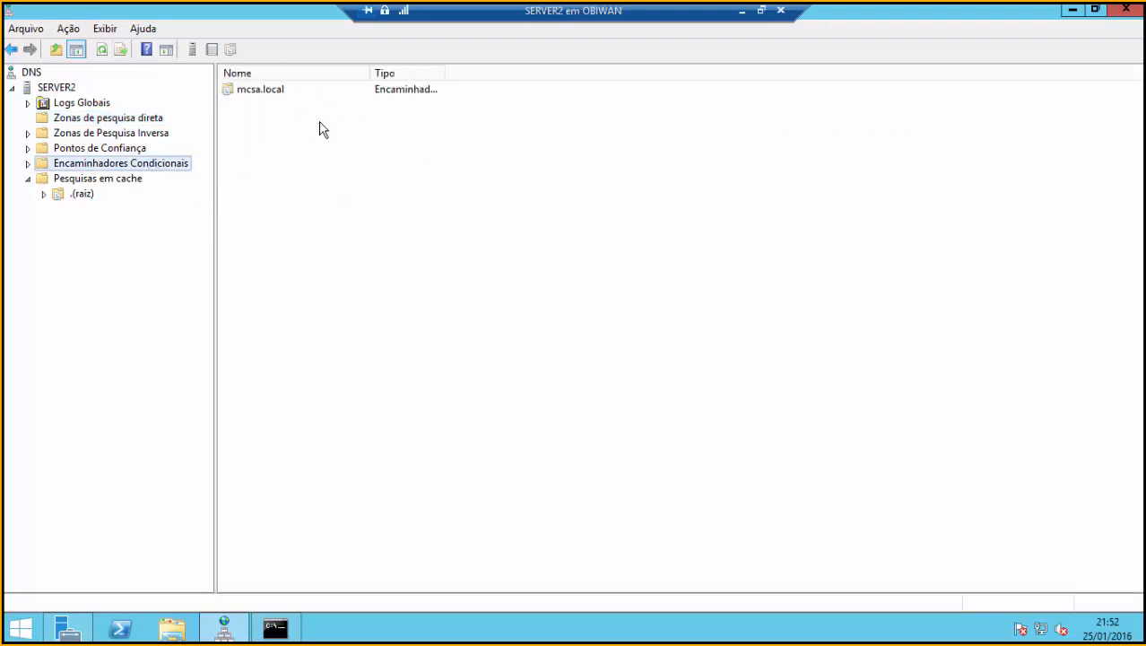
{"action": "left_click", "coordinate": [265, 93]}
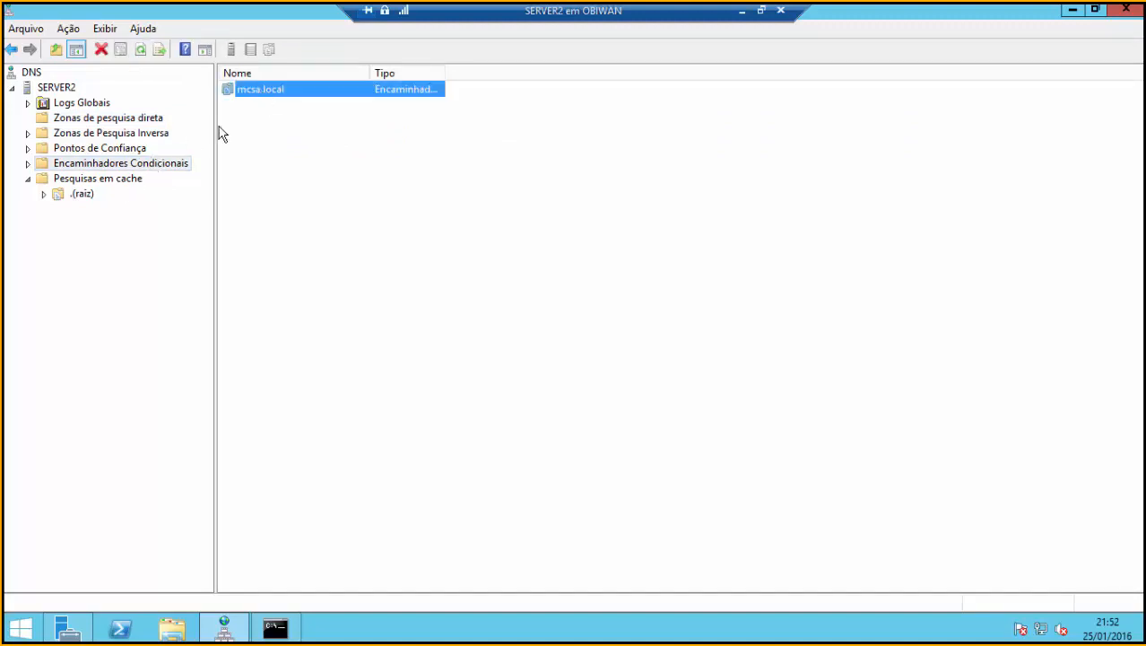
{"action": "double_click", "coordinate": [249, 95]}
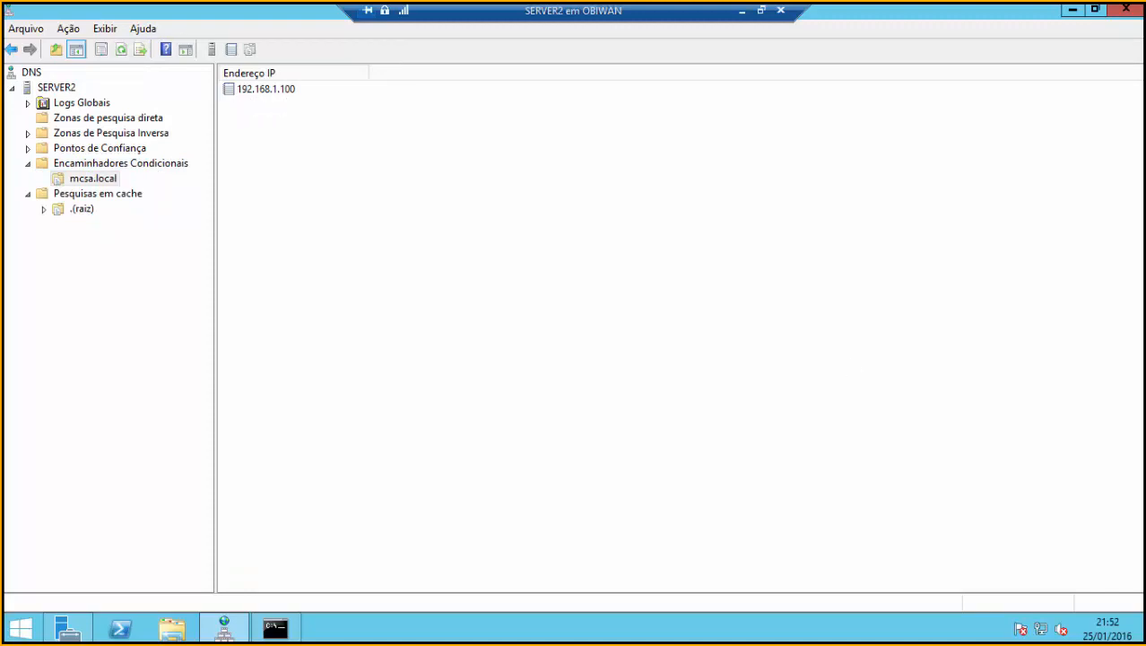
Switch to SERVER1 and examine the www record in the mcsa.local zone and the cached lookups.
{"action": "key", "text": "alt+Tab"}
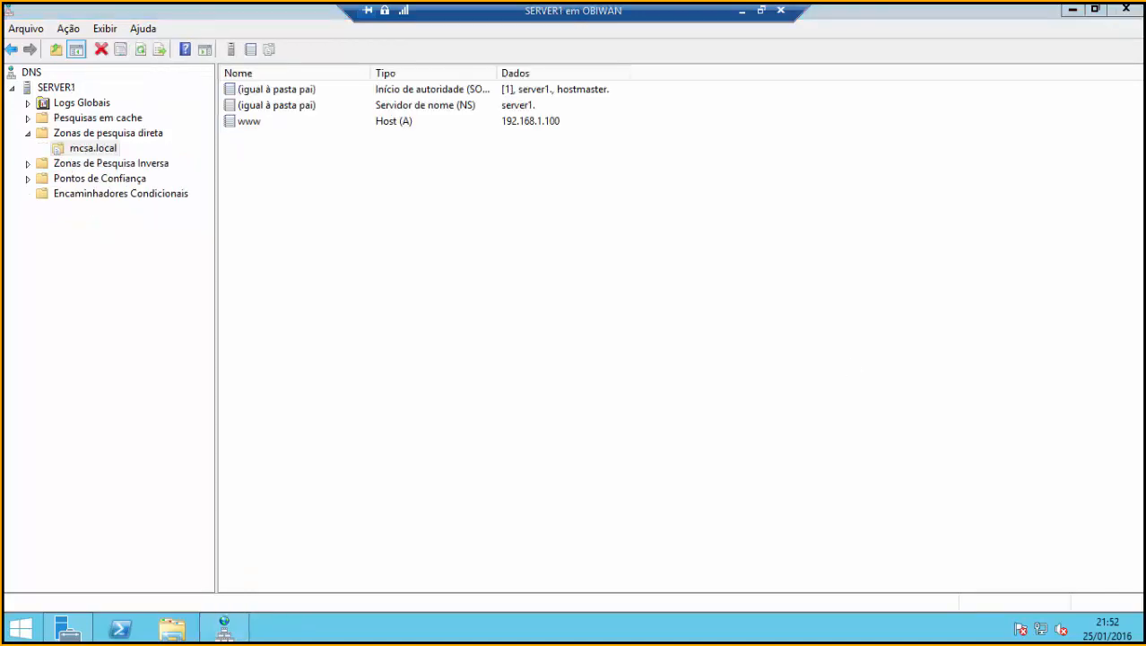
{"action": "left_click", "coordinate": [100, 153]}
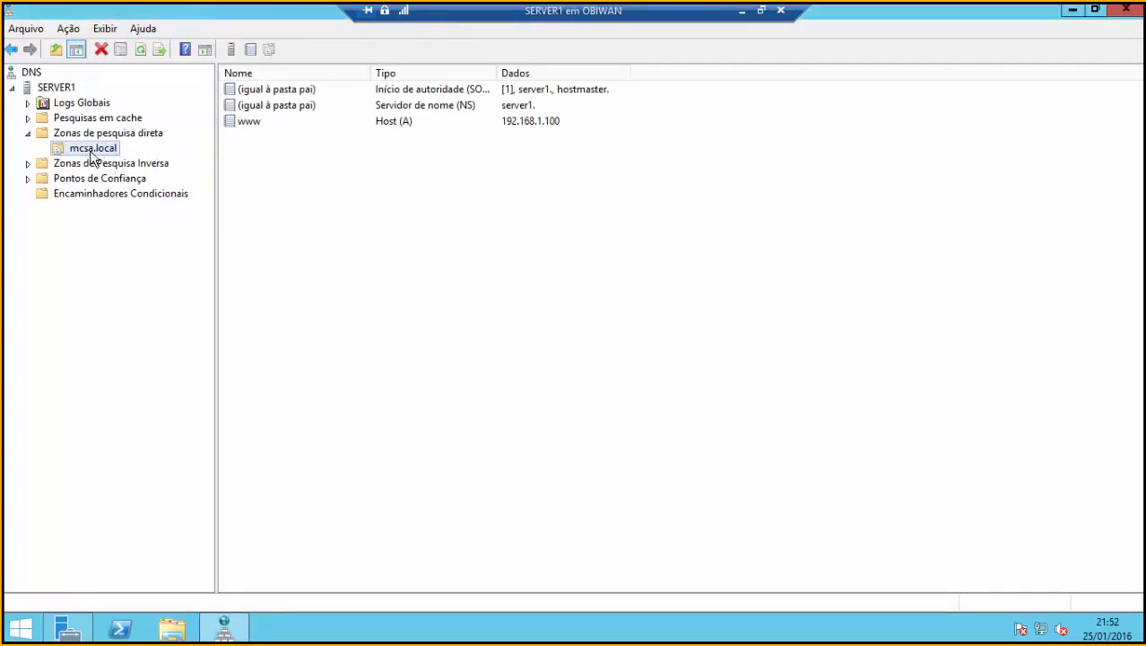
{"action": "left_click", "coordinate": [253, 124]}
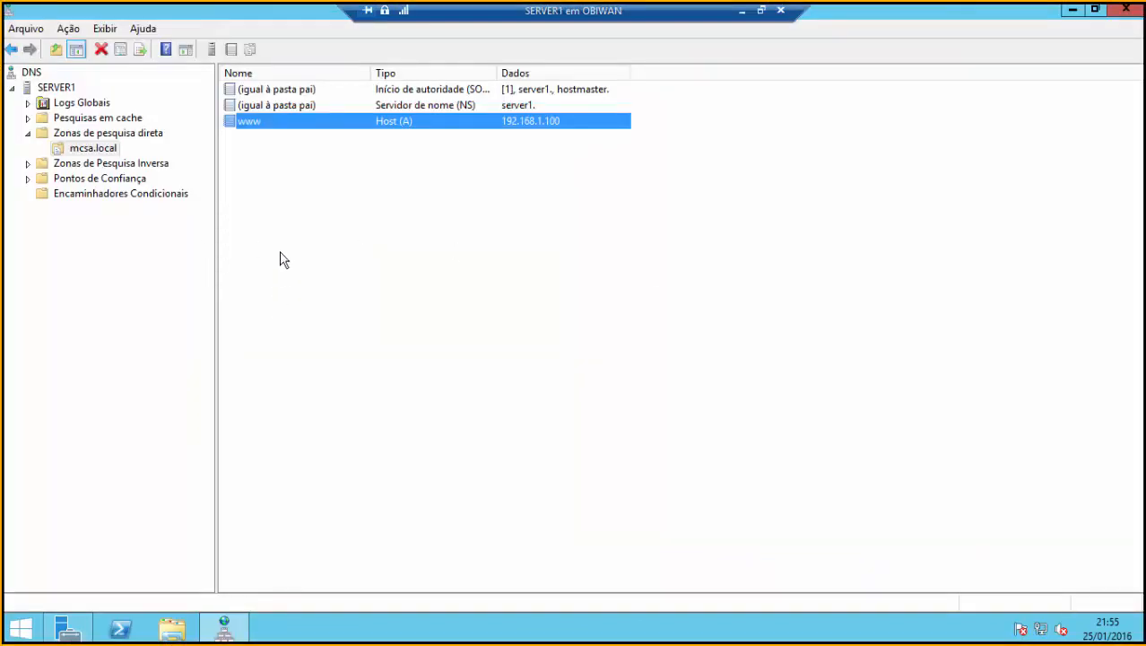
{"action": "left_click", "coordinate": [98, 119]}
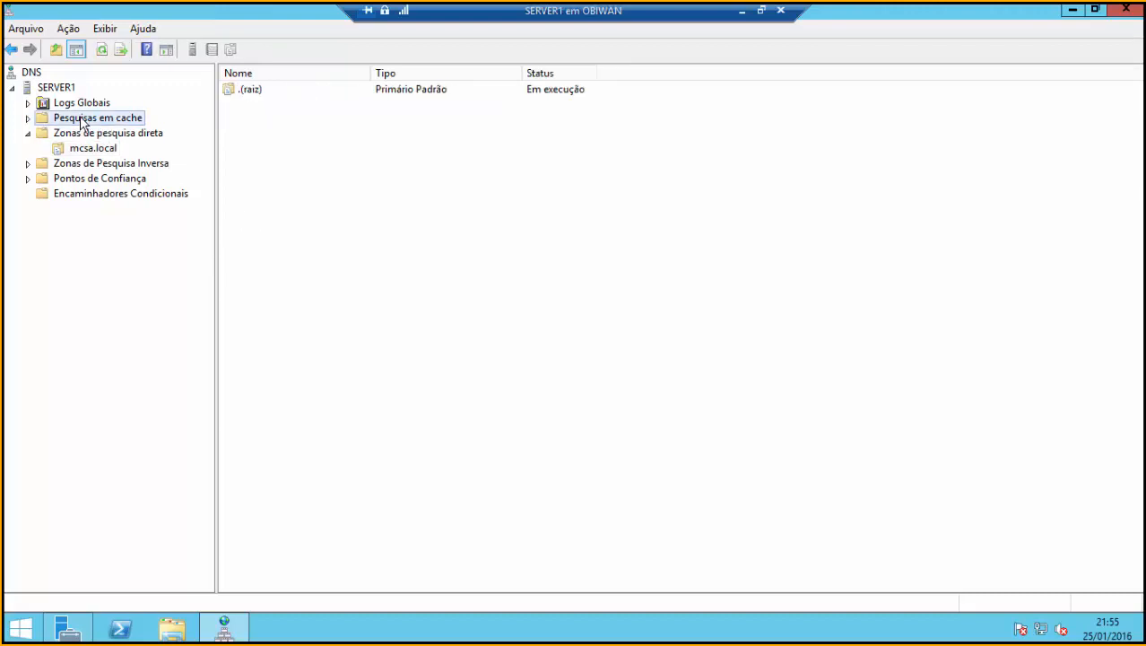
{"action": "left_click", "coordinate": [28, 119]}
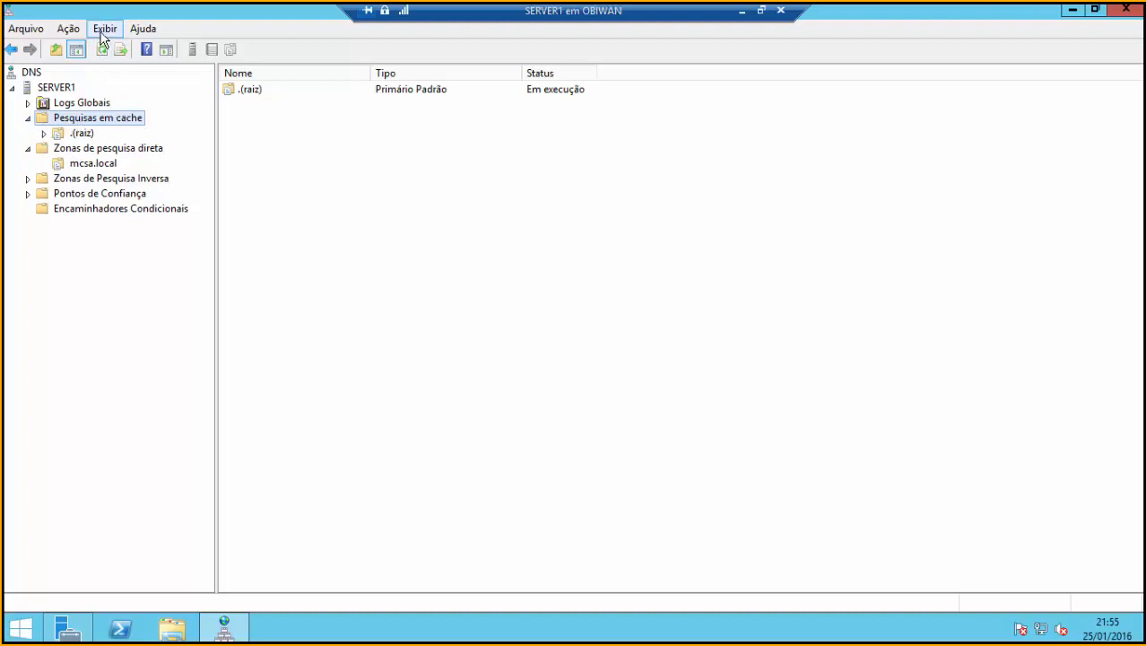
Turn off the Advanced view for SERVER1 in the DNS console and collapse the forward lookup zones.
{"action": "left_click", "coordinate": [59, 87]}
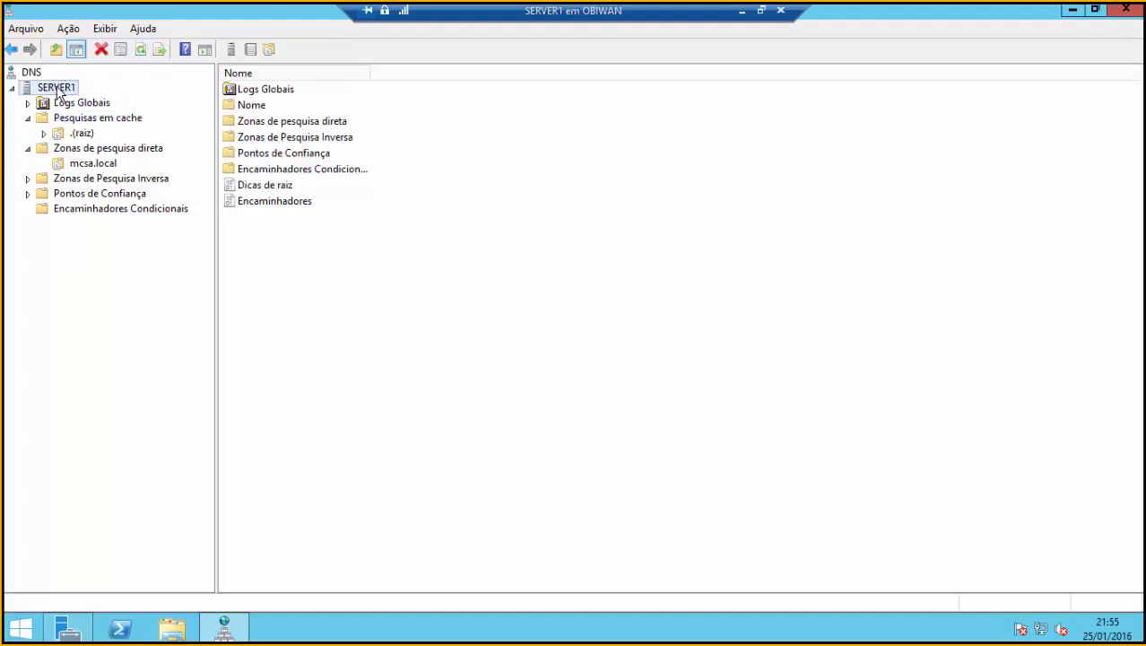
{"action": "left_click", "coordinate": [106, 29]}
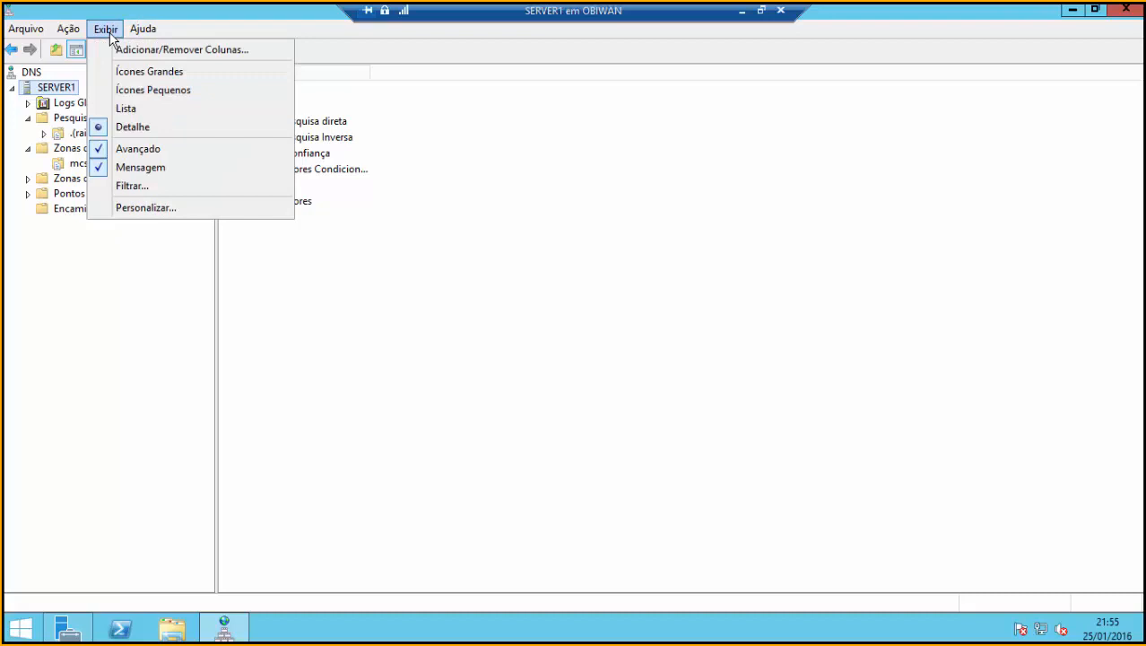
{"action": "left_click", "coordinate": [135, 149]}
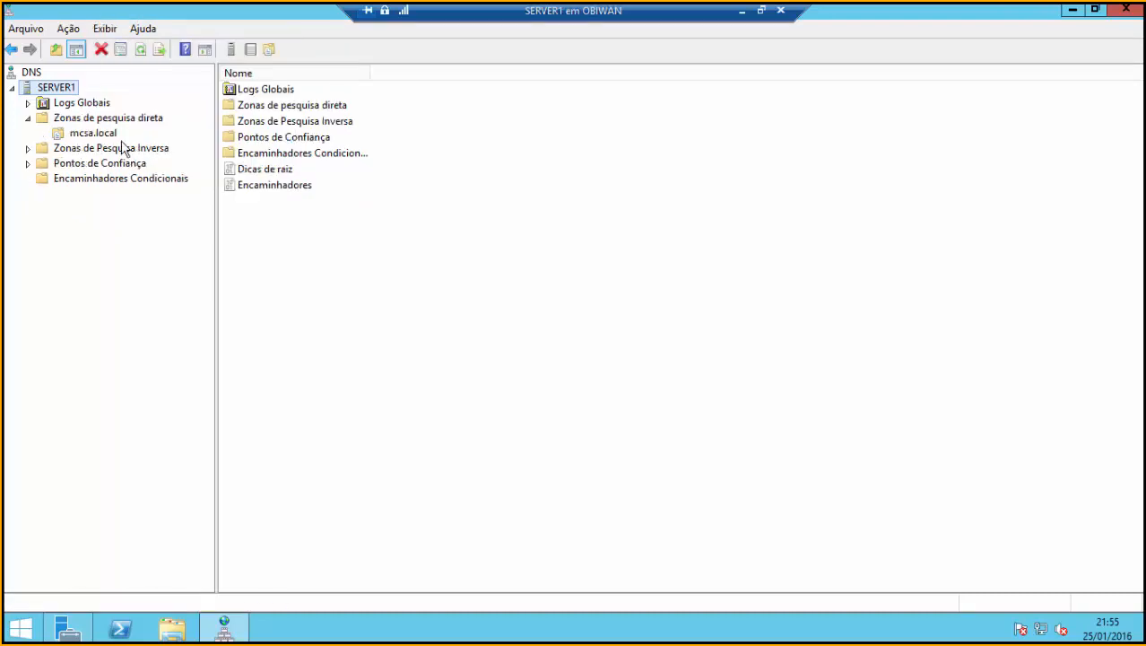
{"action": "left_click", "coordinate": [29, 120]}
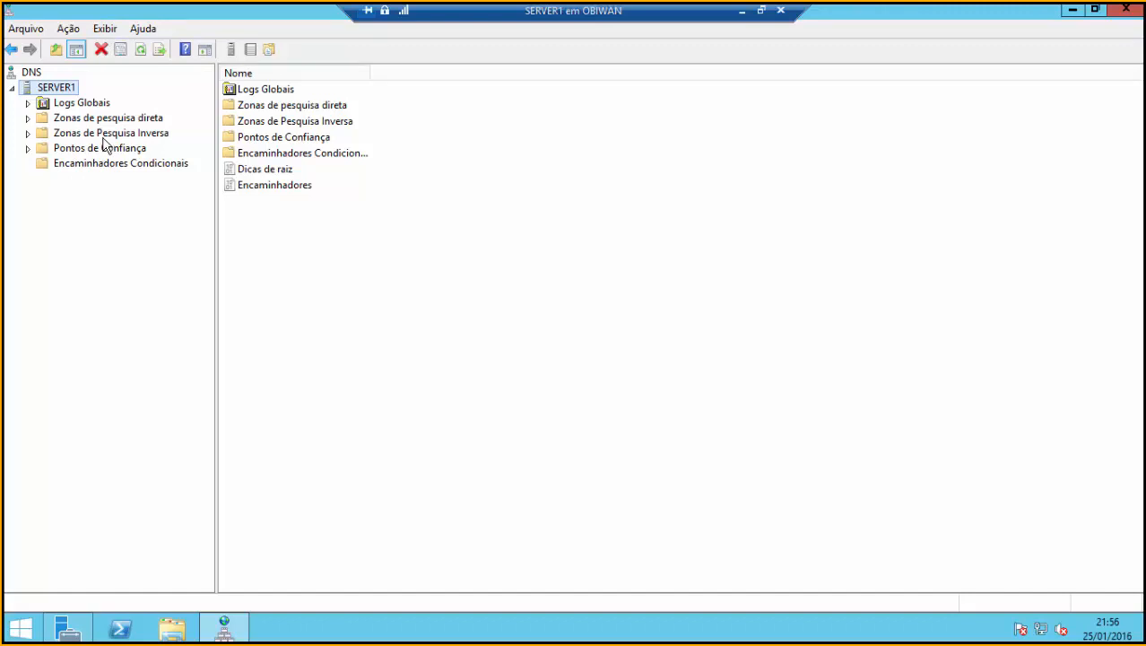
Clear the DNS cache on SERVER1 and turn the Advanced view back on to show the cached lookups.
{"action": "right_click", "coordinate": [60, 93]}
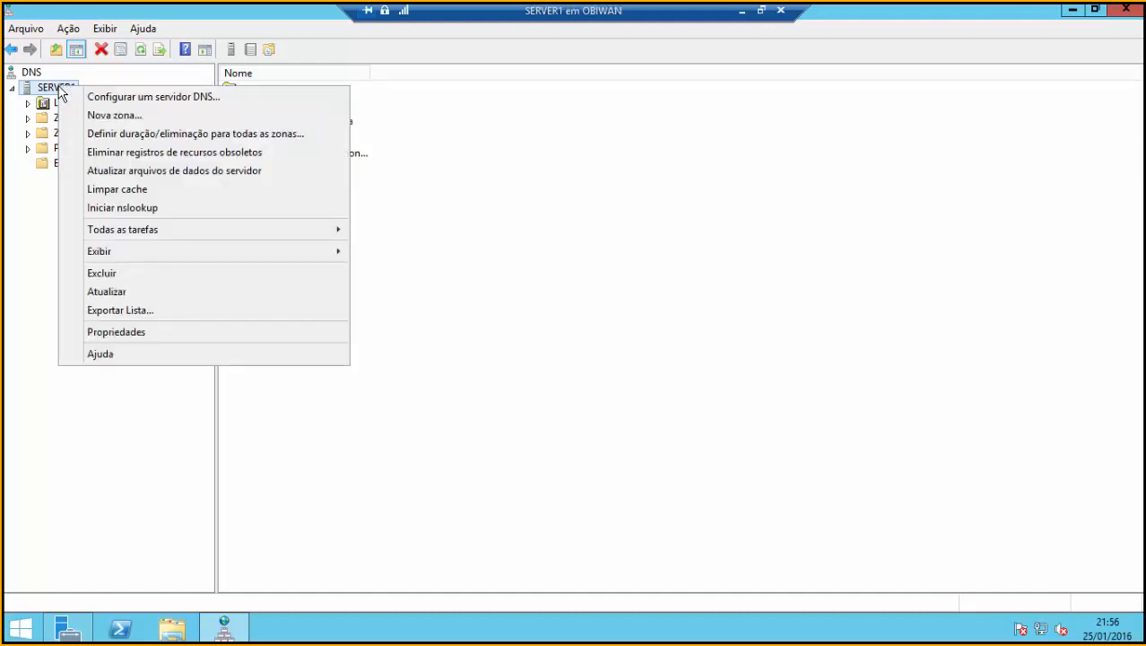
{"action": "left_click", "coordinate": [154, 191]}
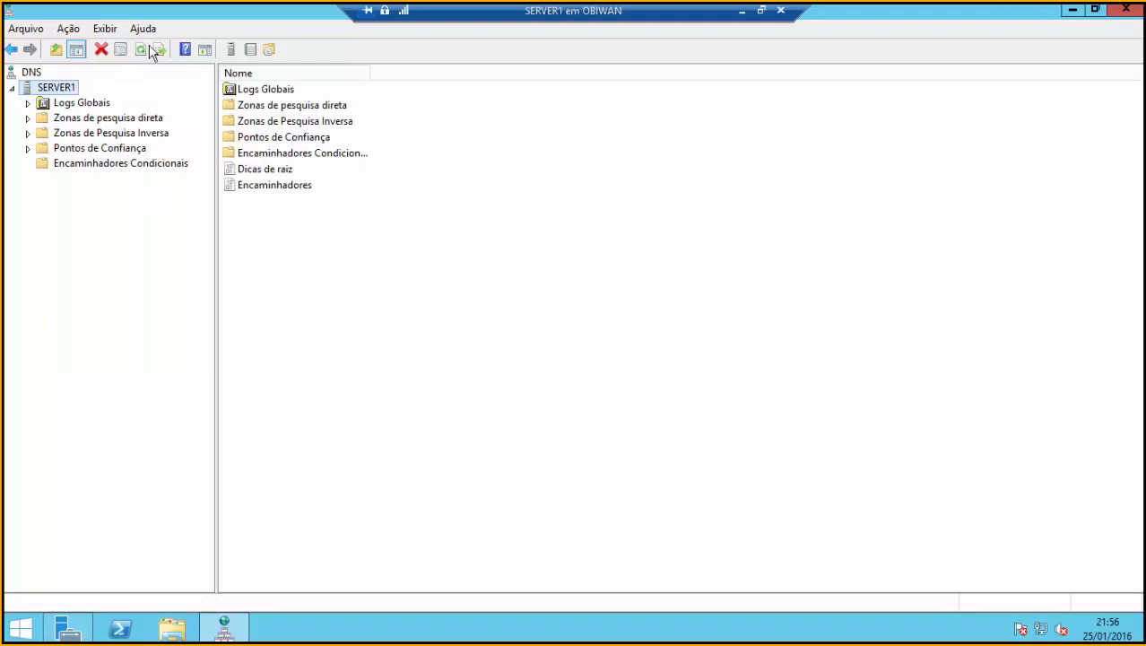
{"action": "left_click", "coordinate": [105, 28]}
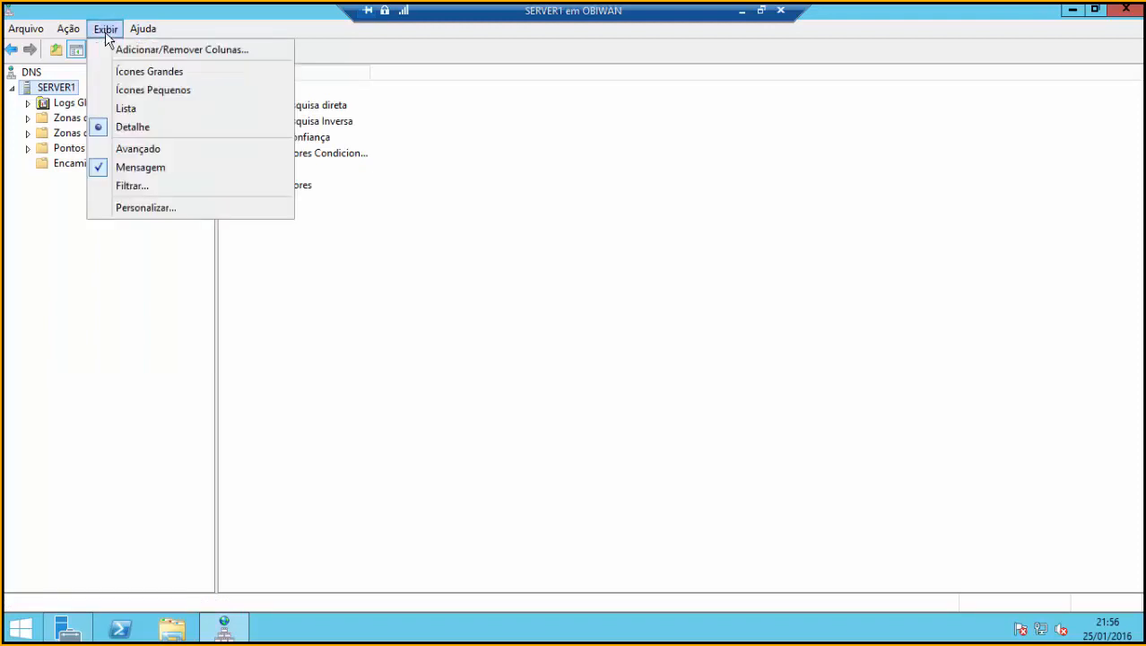
{"action": "left_click", "coordinate": [127, 149]}
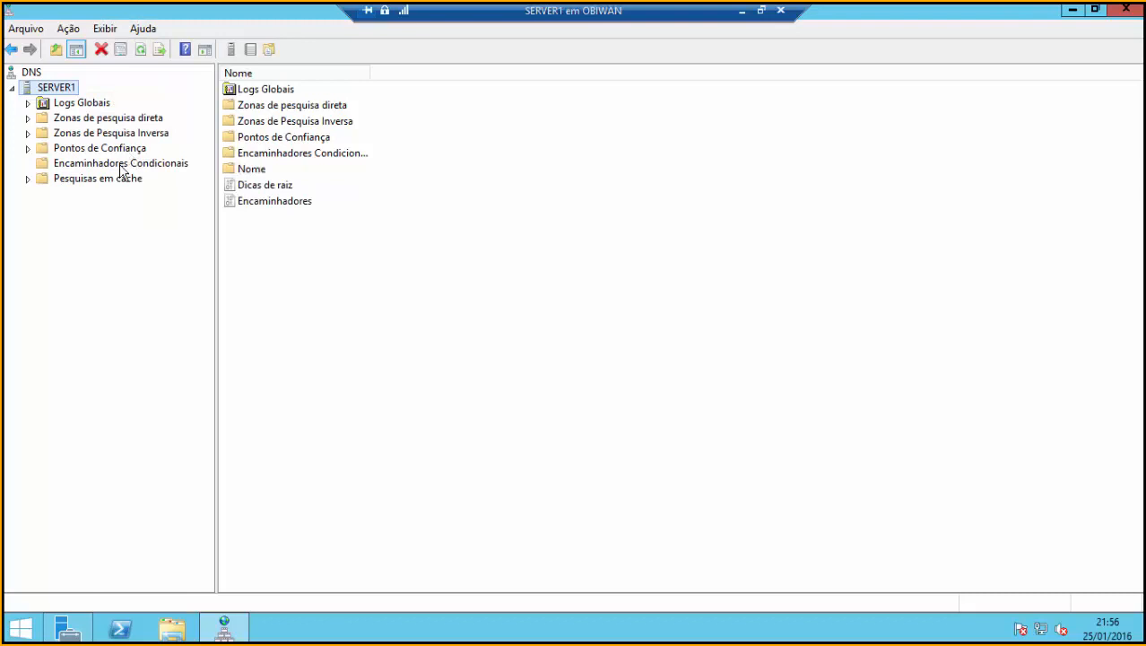
Examine the cached lookups on SERVER1 down to the root-servers folder under net, and collapse them.
{"action": "left_click", "coordinate": [38, 180]}
{"action": "left_click", "coordinate": [56, 195]}
{"action": "left_click", "coordinate": [72, 210]}
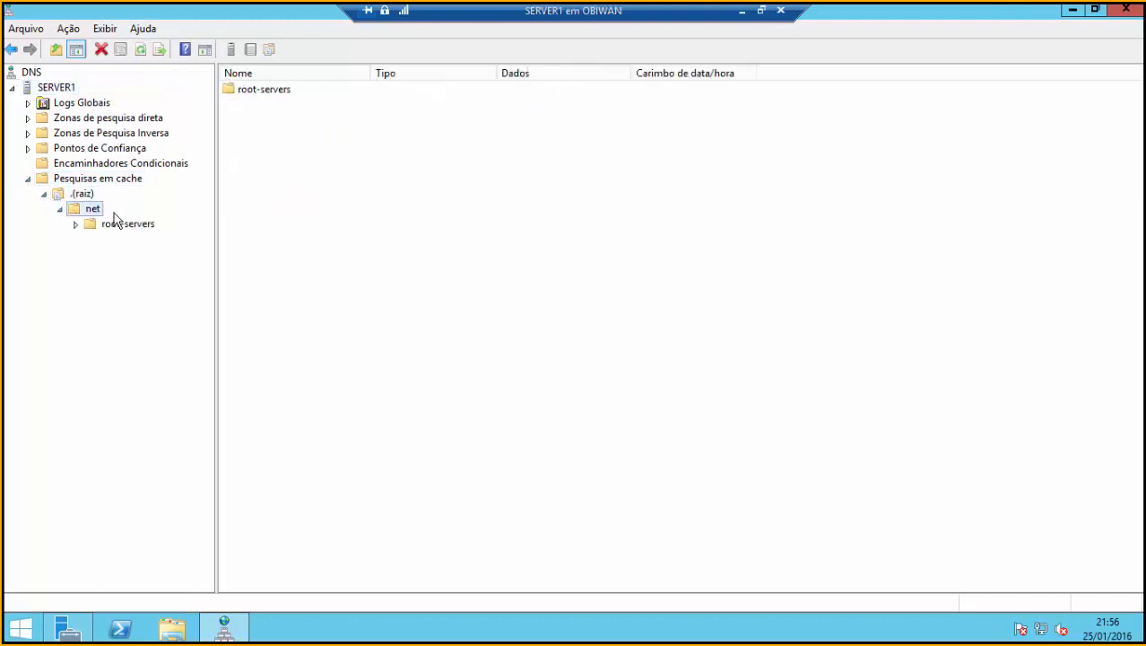
{"action": "left_click", "coordinate": [106, 225]}
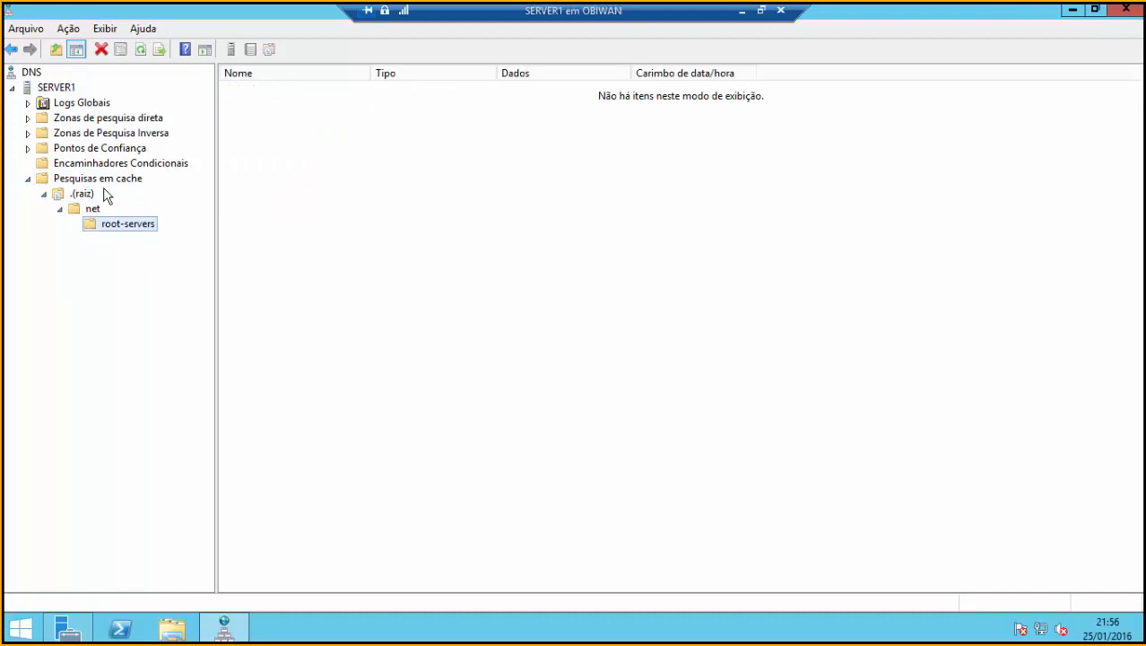
{"action": "left_click", "coordinate": [28, 180]}
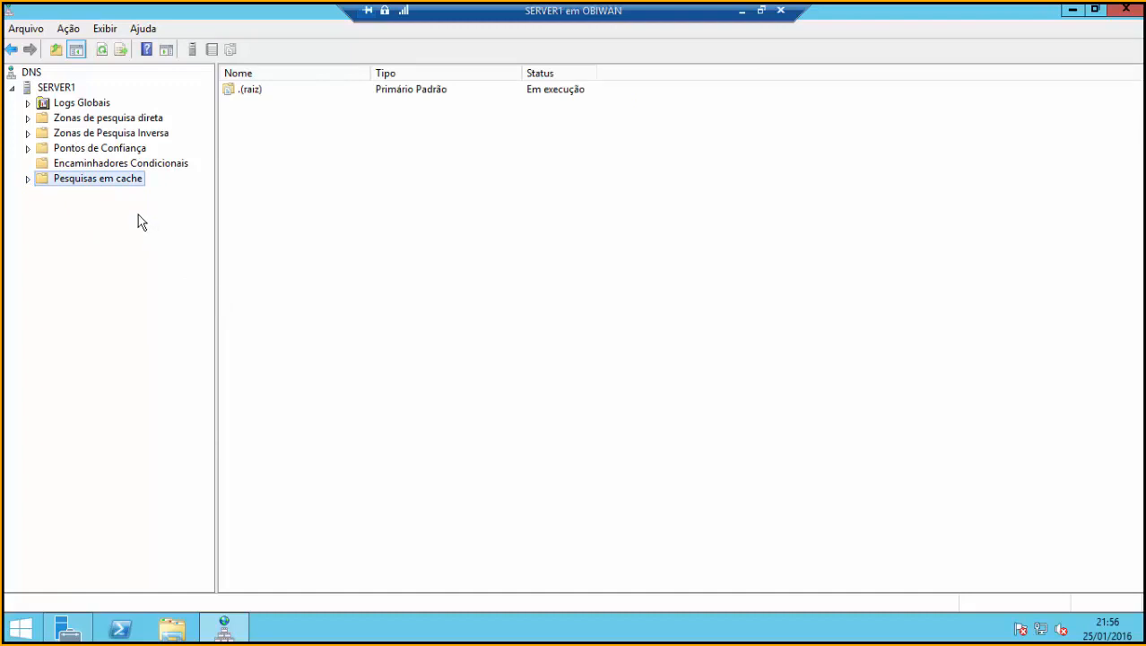
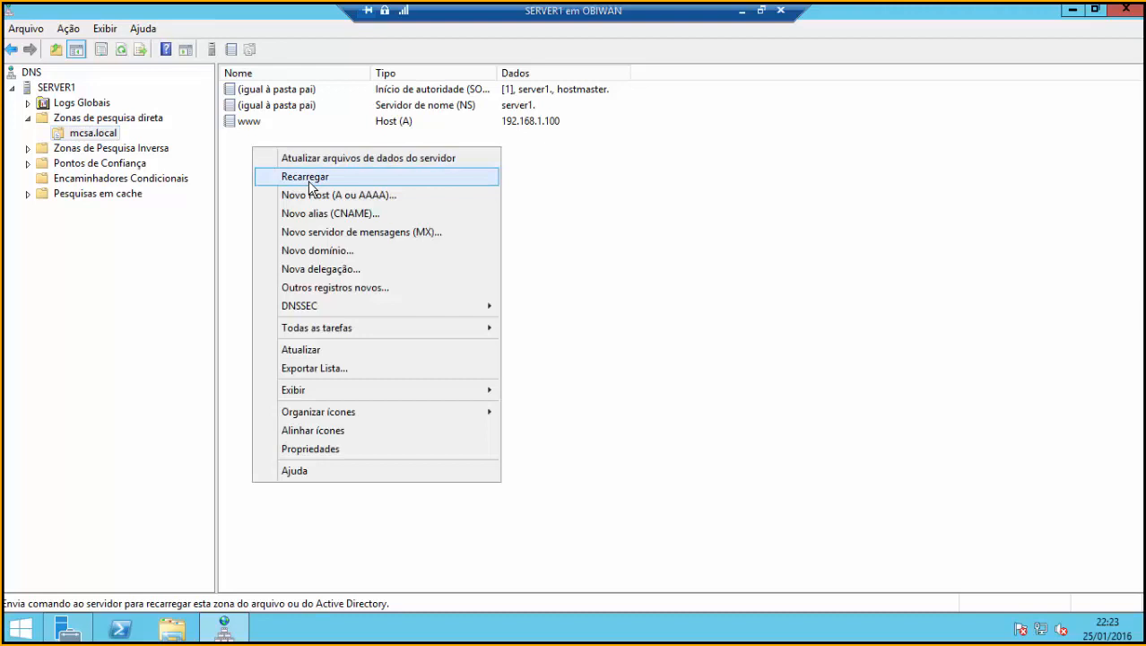
Add a www host record with IP address 192.168.1.102 to the mcsa.local zone on SERVER1.
{"action": "left_click", "coordinate": [320, 195]}
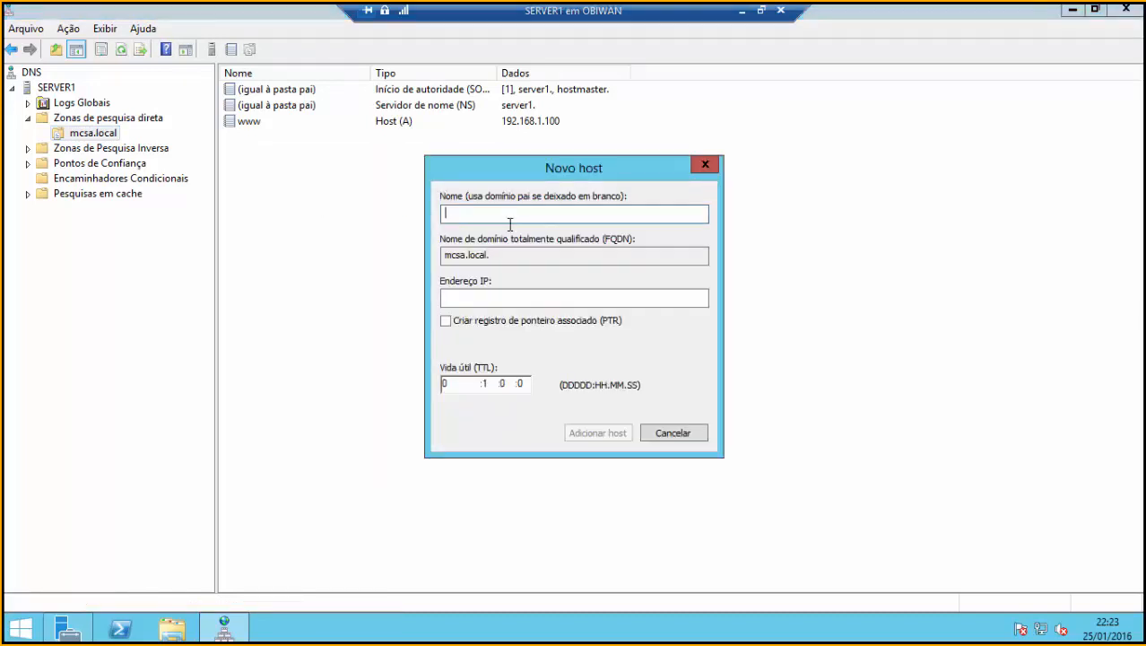
{"action": "type", "text": "www"}
{"action": "left_click", "coordinate": [468, 299]}
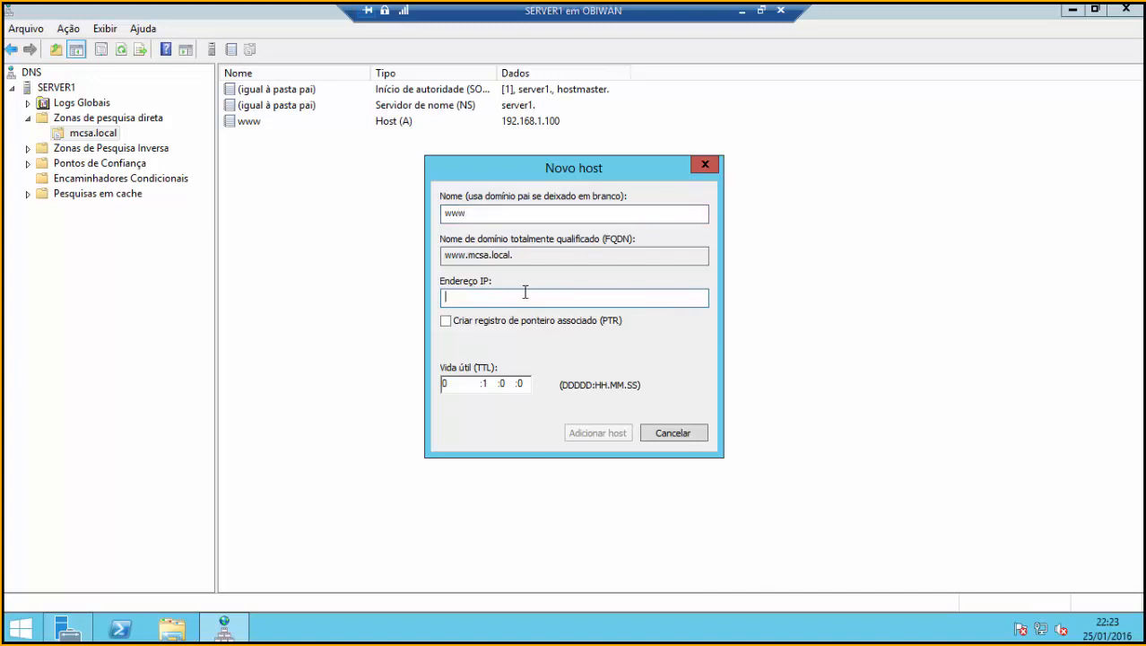
{"action": "type", "text": "192.168.1.102"}
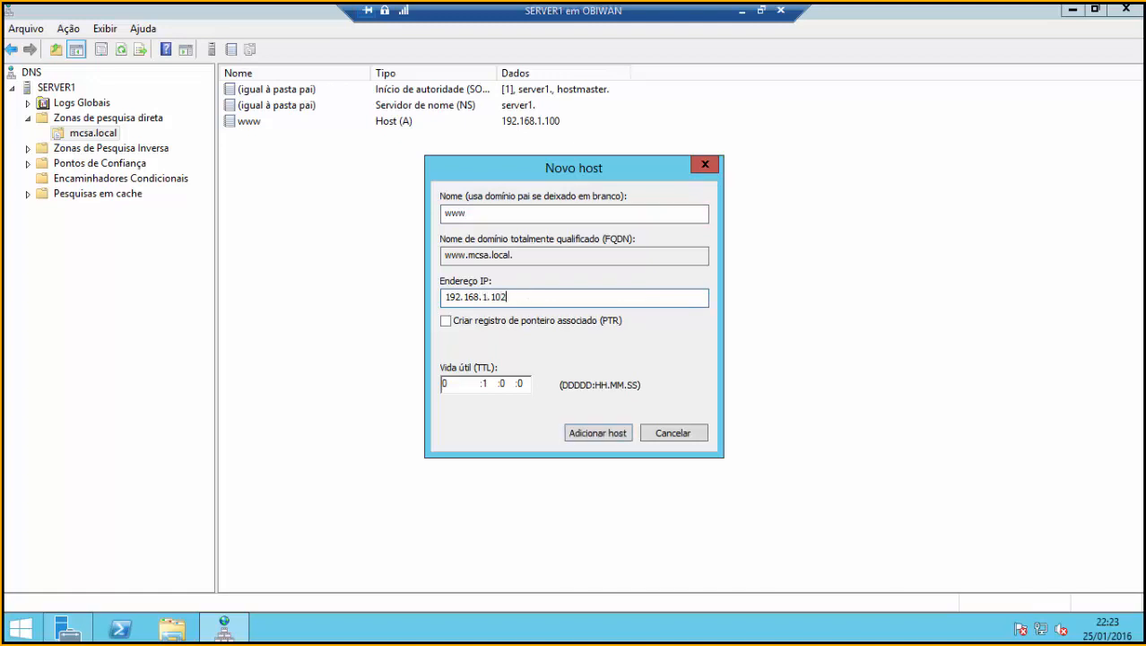
{"action": "left_click", "coordinate": [581, 433]}
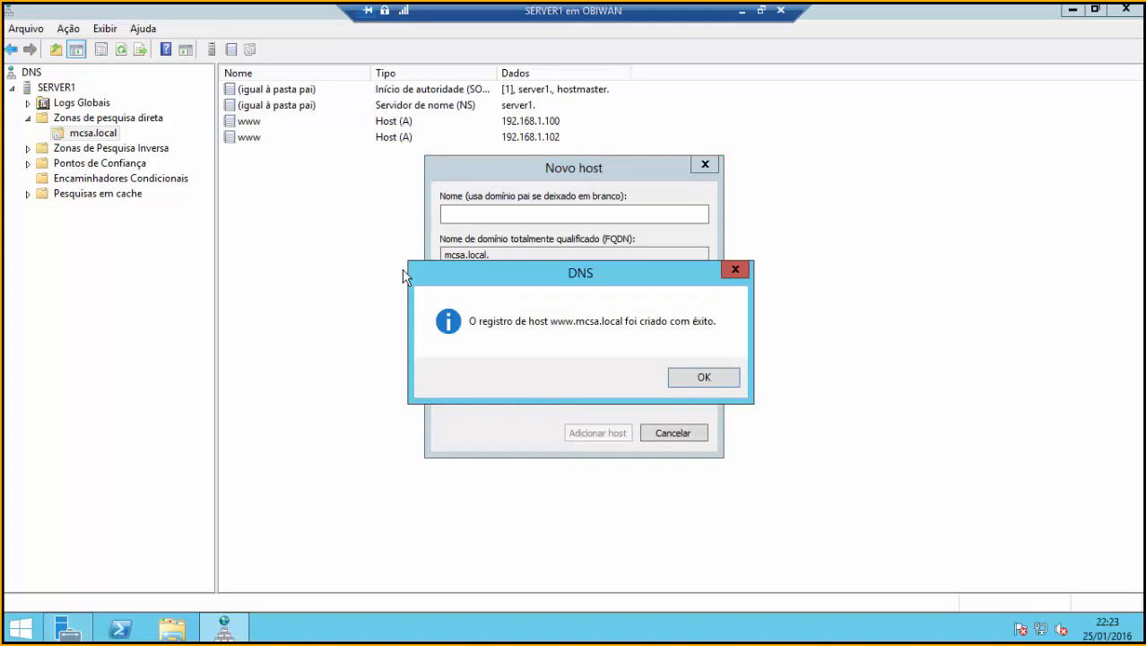
{"action": "left_click", "coordinate": [690, 380]}
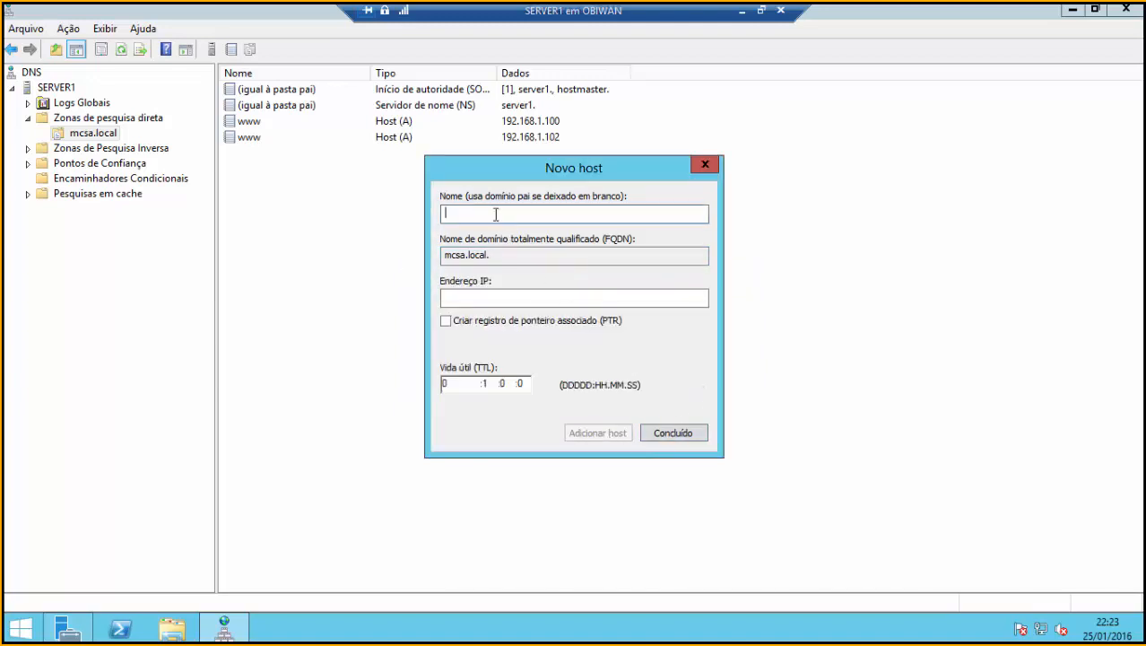
Add another www host record to mcsa.local with IP address 192.168.1.103 and finish adding hosts.
{"action": "type", "text": "www"}
{"action": "left_click", "coordinate": [513, 299]}
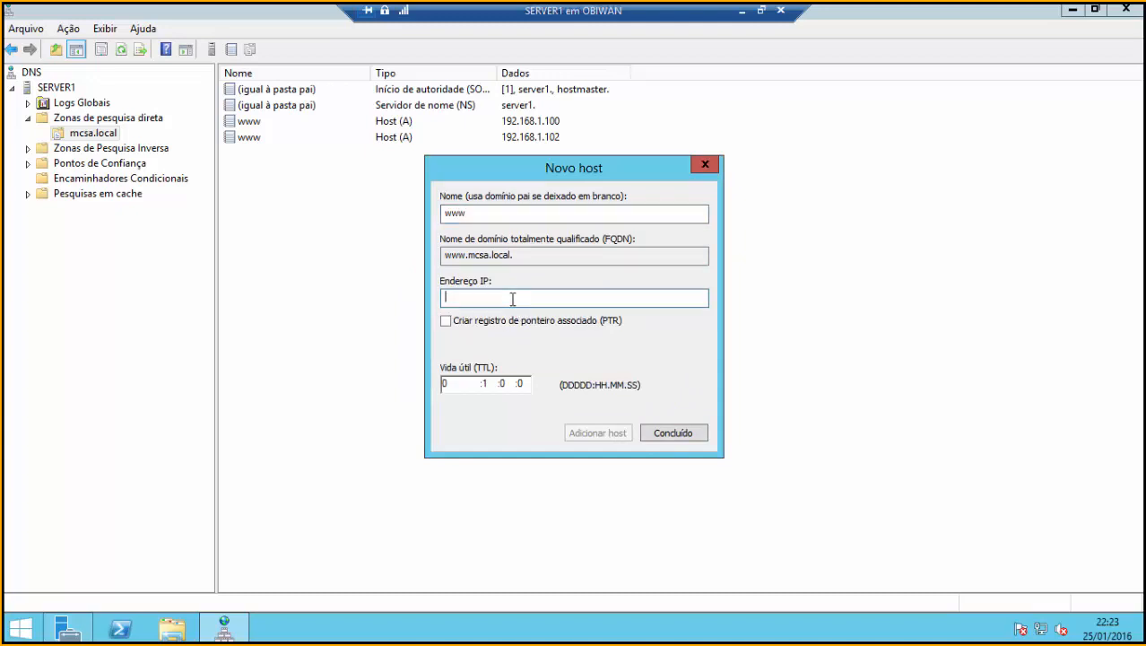
{"action": "type", "text": "192.168.1.103"}
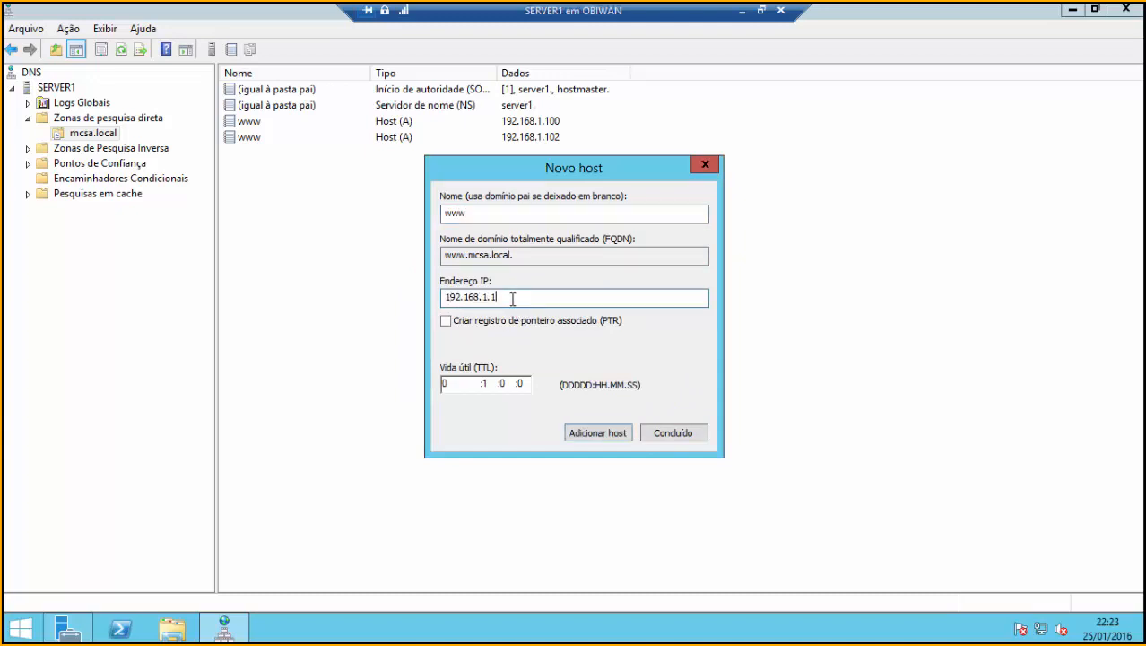
{"action": "left_click", "coordinate": [609, 434]}
{"action": "left_click", "coordinate": [687, 384]}
{"action": "left_click", "coordinate": [674, 433]}
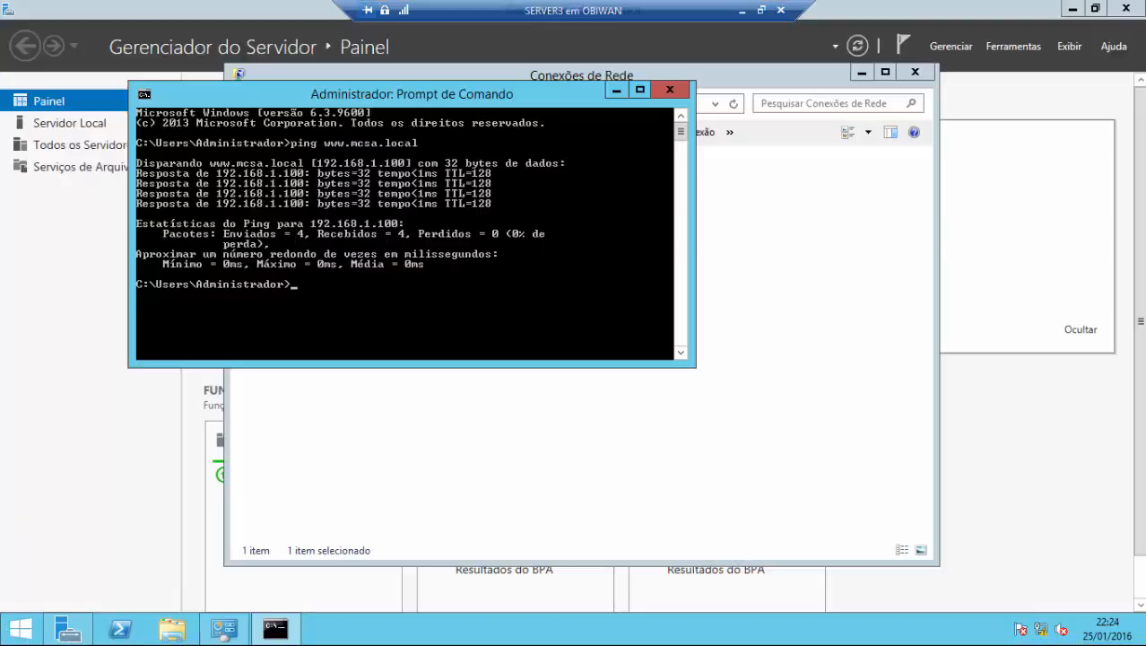
On SERVER3, close the open windows and enable file and printer sharing for the guest or public network profile.
{"action": "left_click", "coordinate": [686, 93]}
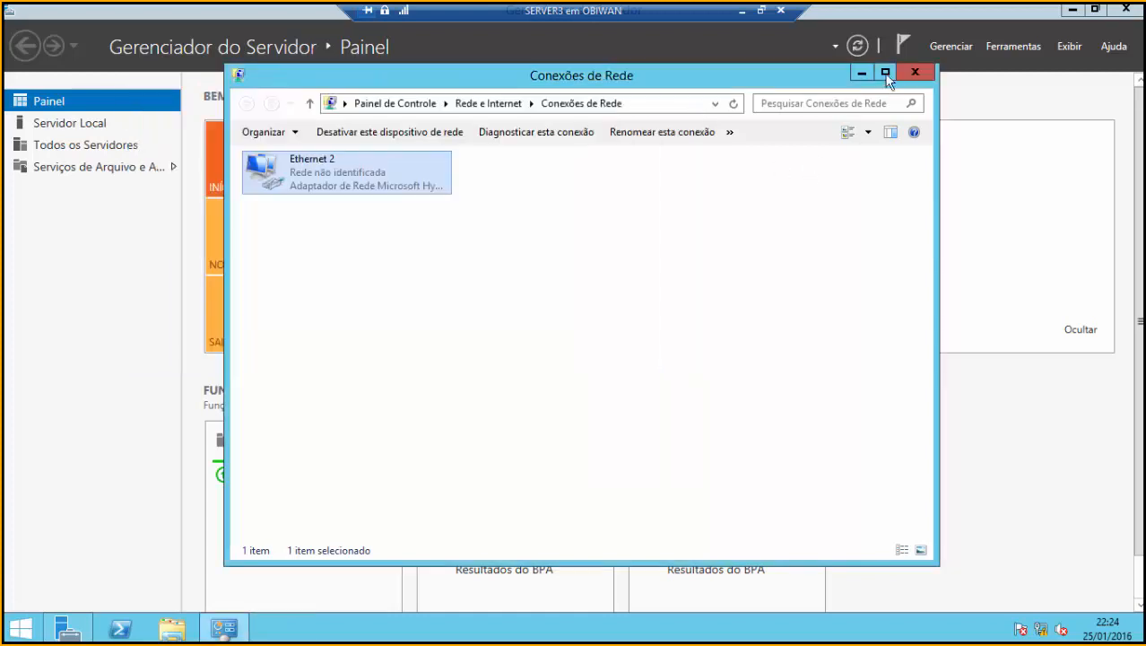
{"action": "left_click", "coordinate": [915, 71]}
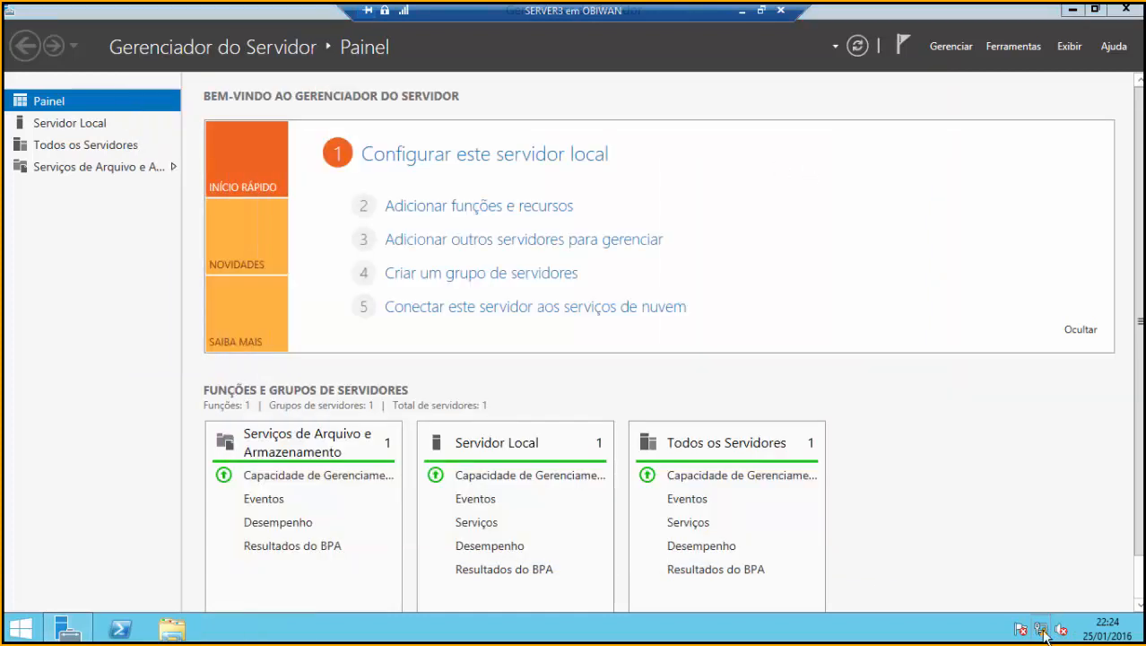
{"action": "right_click", "coordinate": [1052, 631]}
{"action": "left_click", "coordinate": [1000, 618]}
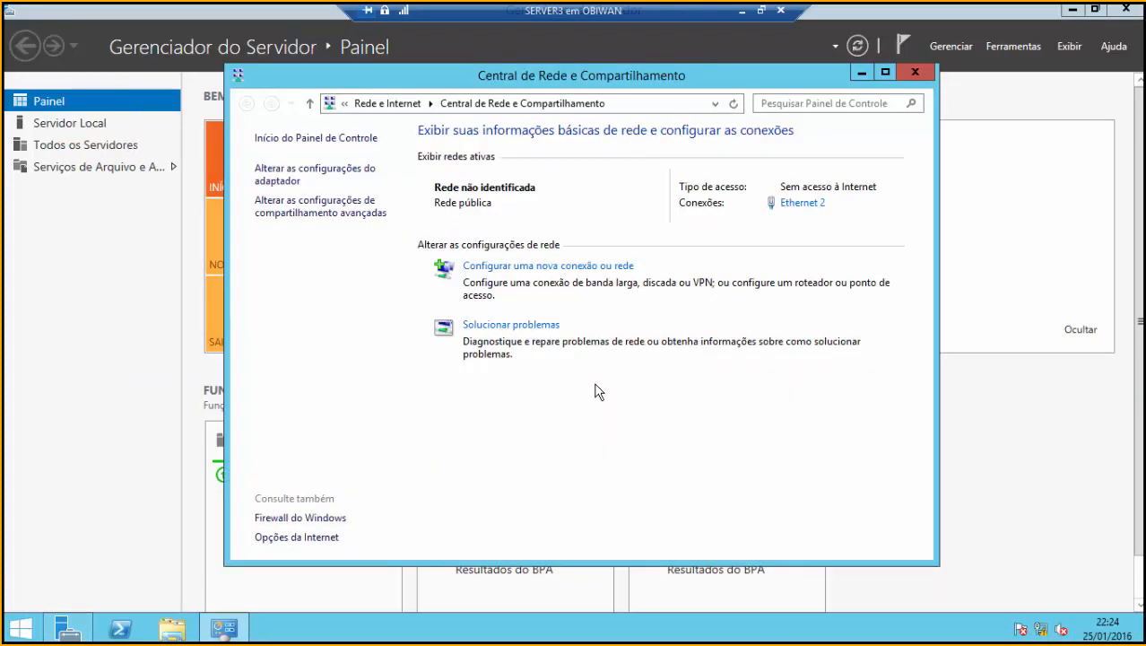
{"action": "left_click", "coordinate": [349, 222]}
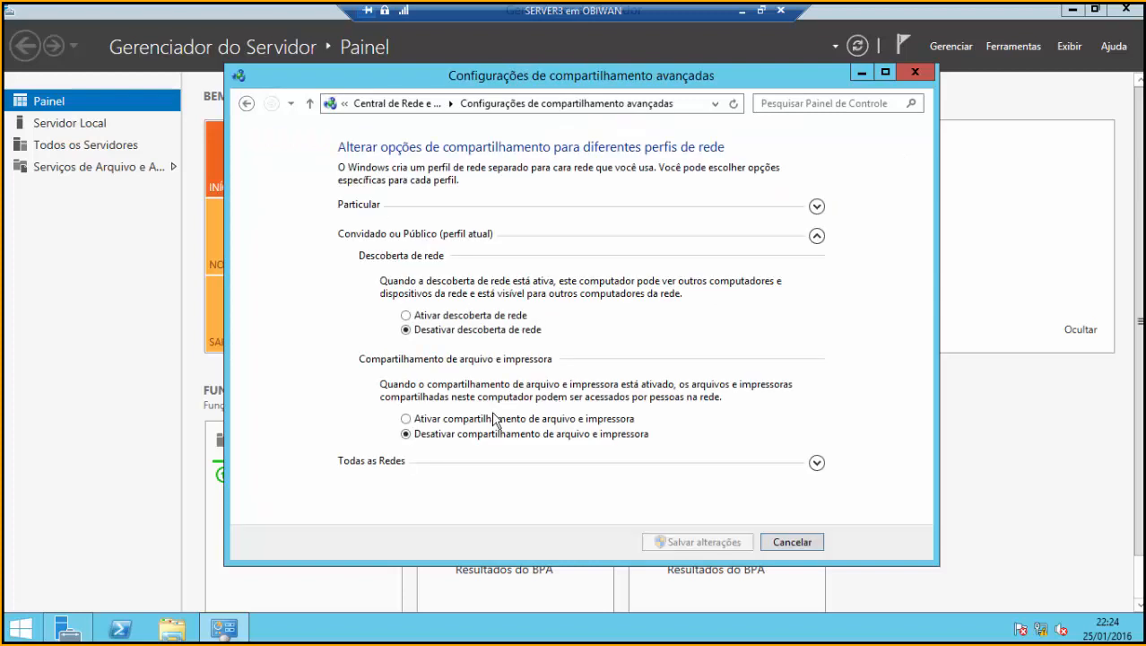
{"action": "left_click", "coordinate": [470, 420]}
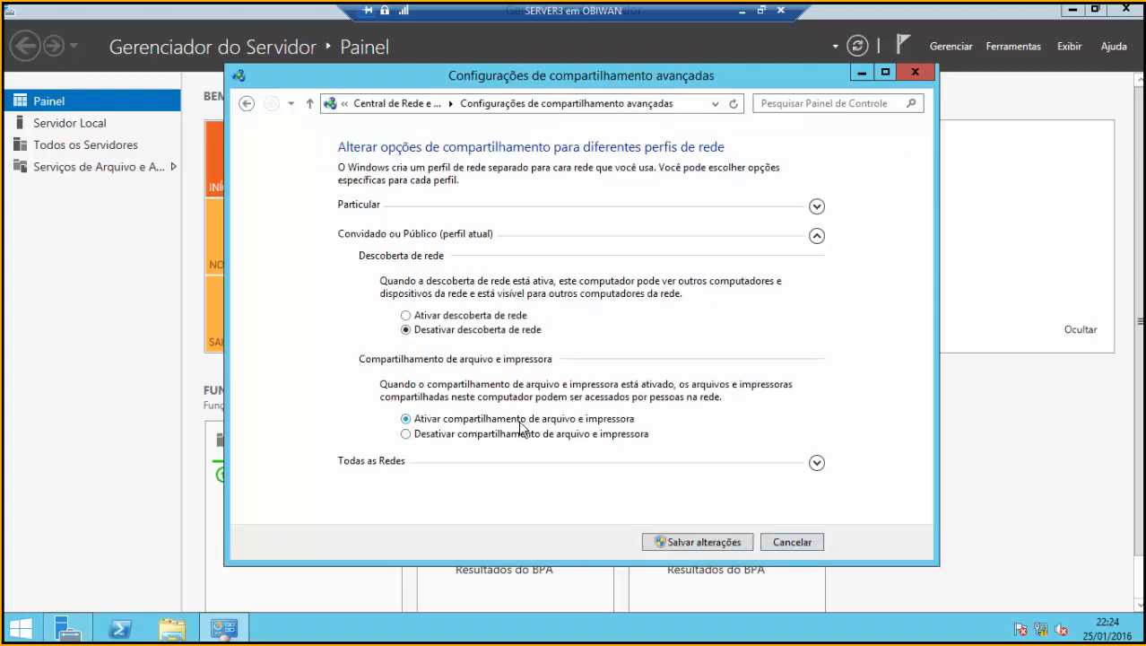
{"action": "left_click", "coordinate": [692, 541]}
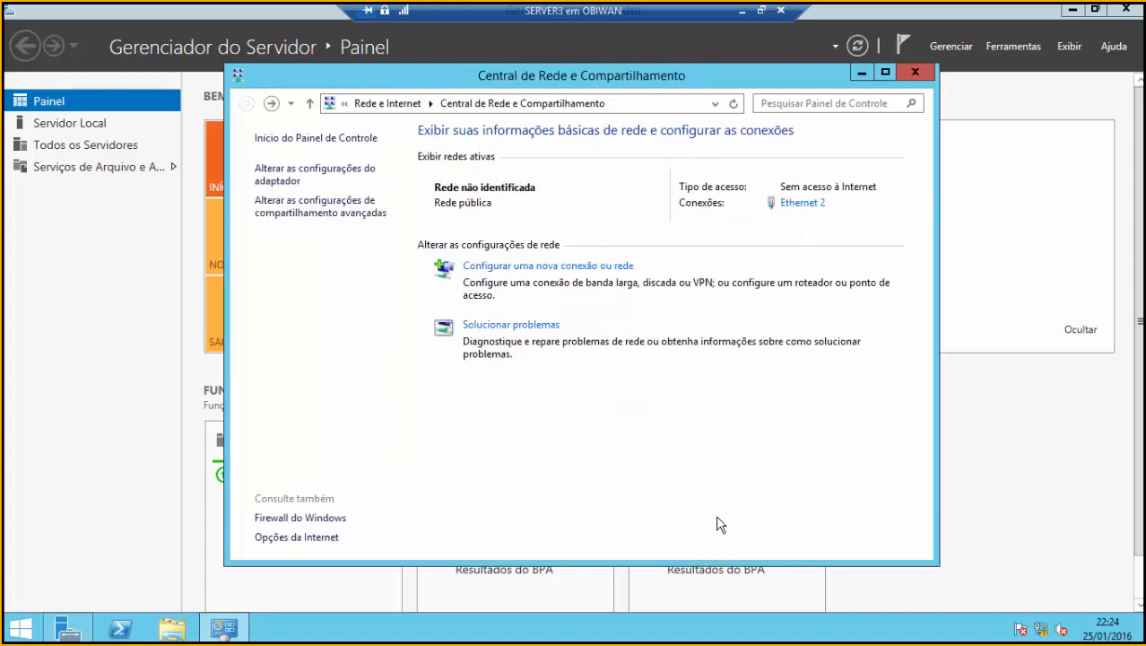
{"action": "left_click", "coordinate": [915, 72]}
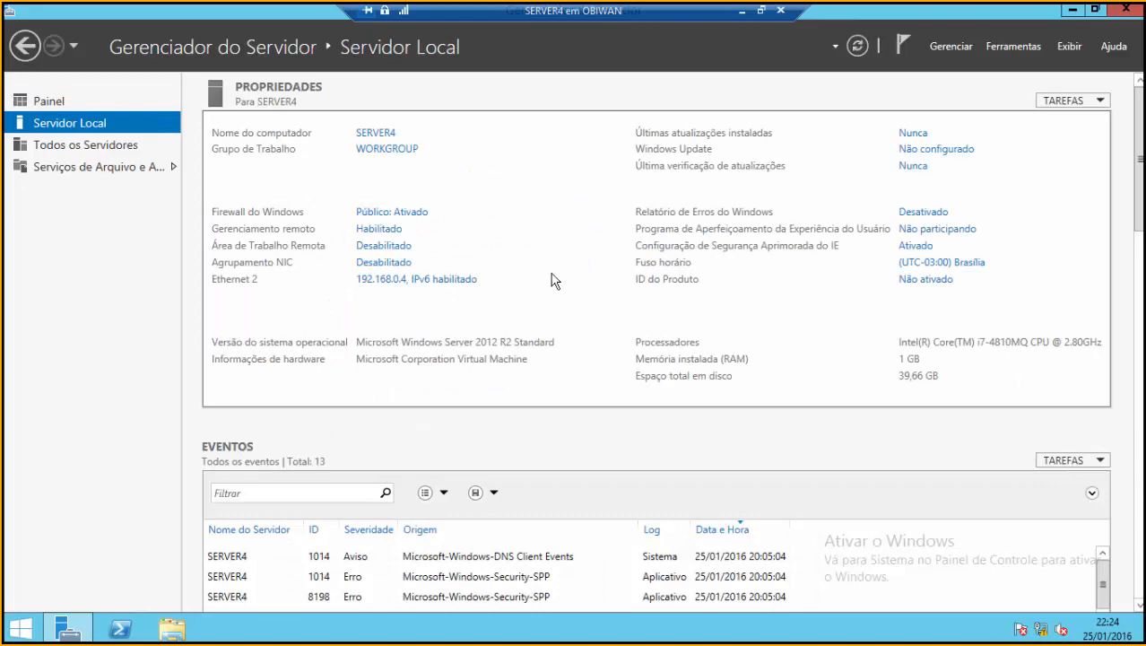
On SERVER4, open the IPv4 properties of Ethernet 2 and set the IP address to 192.168.1.104.
{"action": "left_click", "coordinate": [429, 280]}
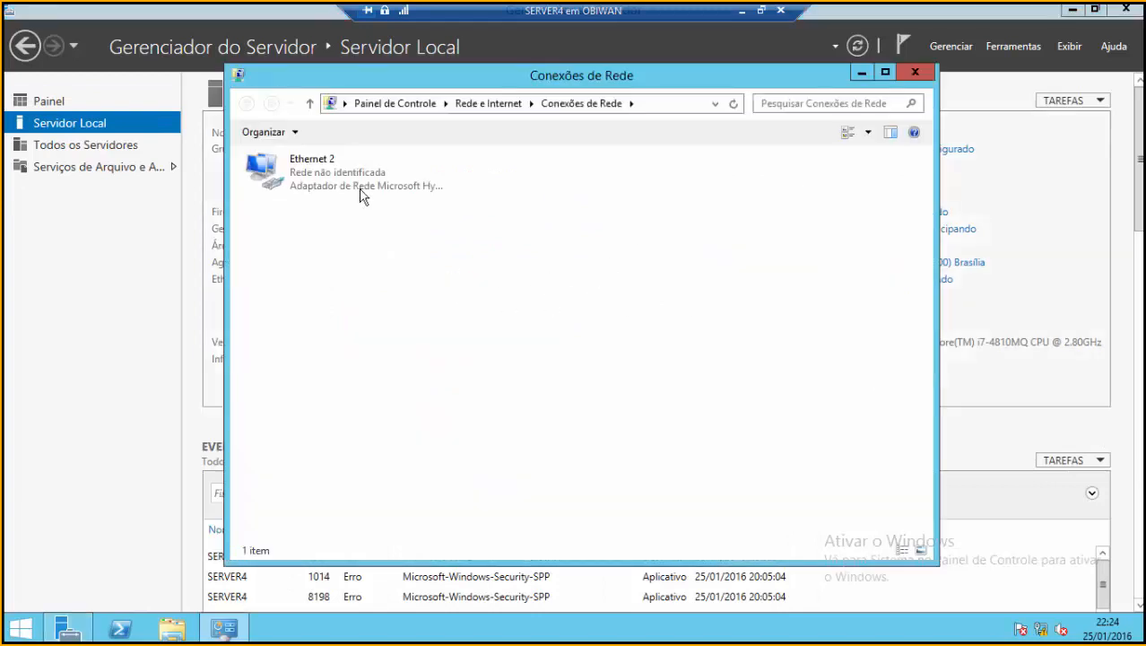
{"action": "left_click", "coordinate": [330, 184]}
{"action": "double_click", "coordinate": [328, 177]}
{"action": "left_click", "coordinate": [486, 453]}
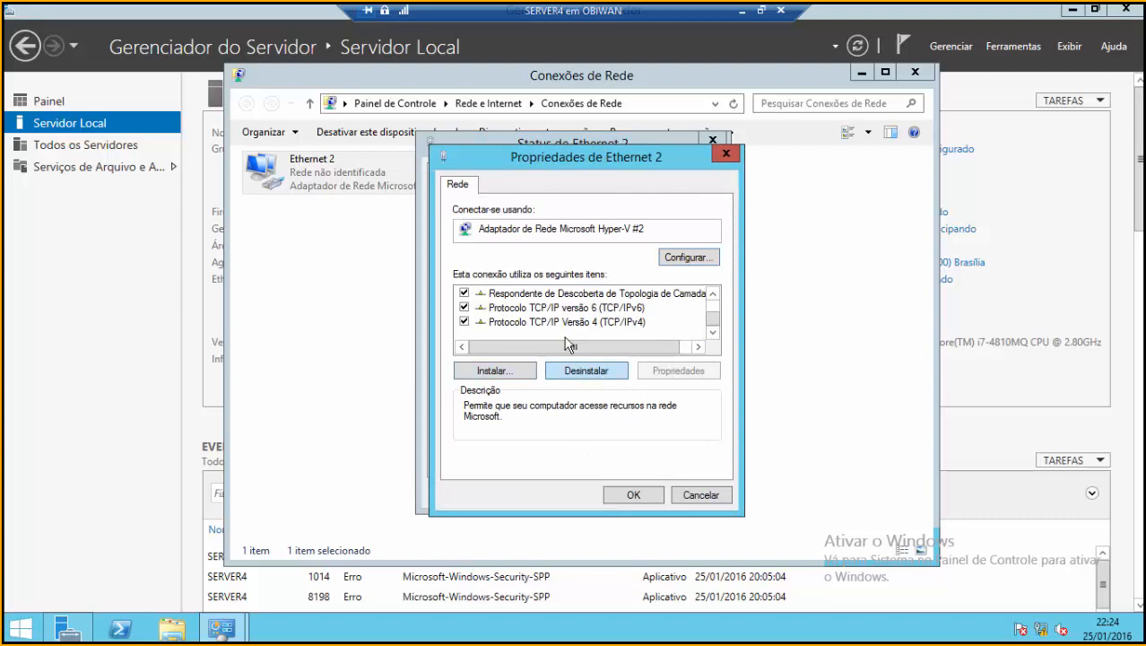
{"action": "double_click", "coordinate": [576, 321]}
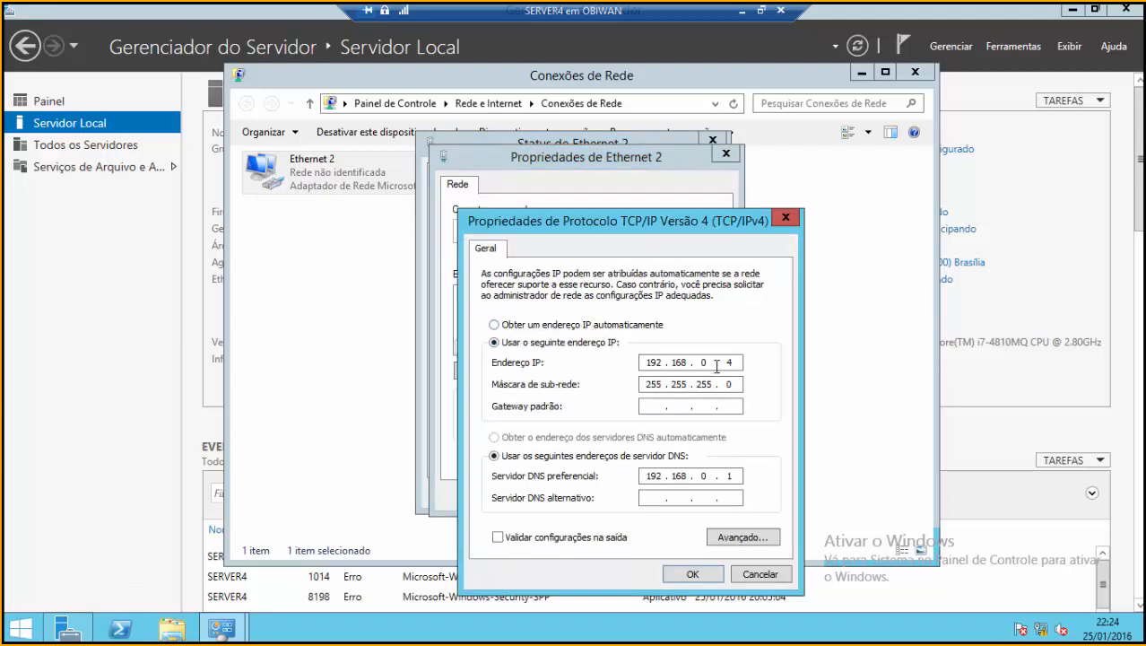
{"action": "double_click", "coordinate": [703, 361]}
{"action": "type", "text": "1"}
{"action": "double_click", "coordinate": [728, 361]}
{"action": "type", "text": "104"}
Set the preferred DNS server of Ethernet 2 to 192.168.1.100 and apply the adapter settings.
{"action": "double_click", "coordinate": [703, 476]}
{"action": "type", "text": "1"}
{"action": "left_click", "coordinate": [738, 475]}
{"action": "type", "text": "00"}
{"action": "left_click", "coordinate": [691, 574]}
{"action": "left_click", "coordinate": [637, 492]}
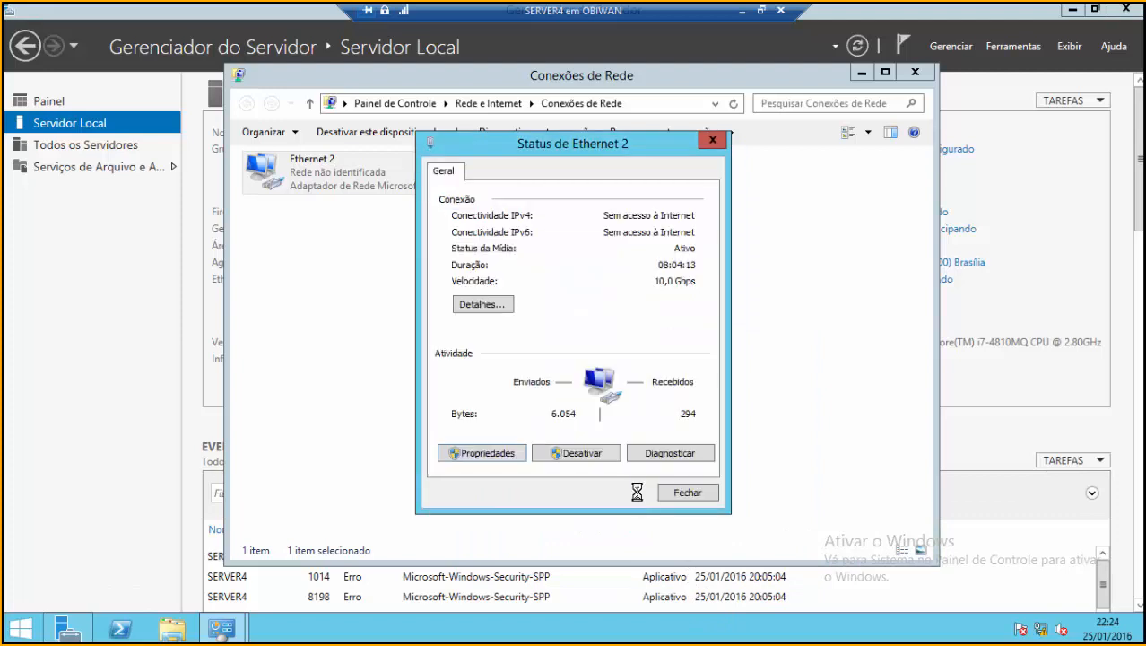
{"action": "left_click", "coordinate": [686, 493]}
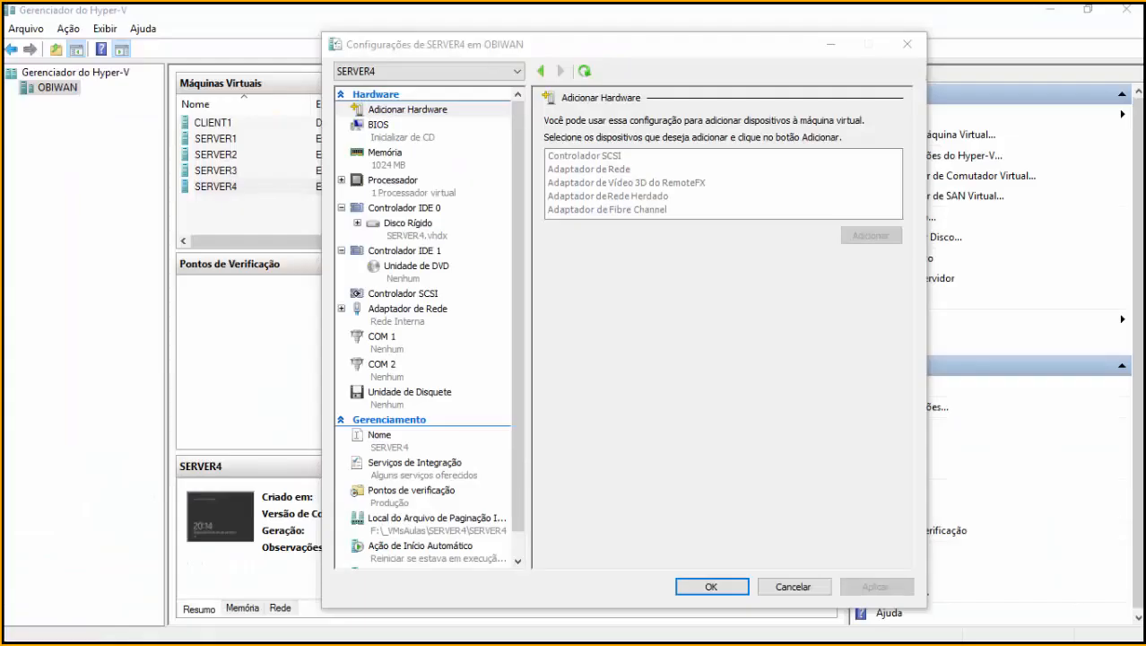
In Hyper-V Manager, connect SERVER4's network adapter to the Rede Externa virtual switch and disable virtual LAN identification.
{"action": "left_click", "coordinate": [437, 321]}
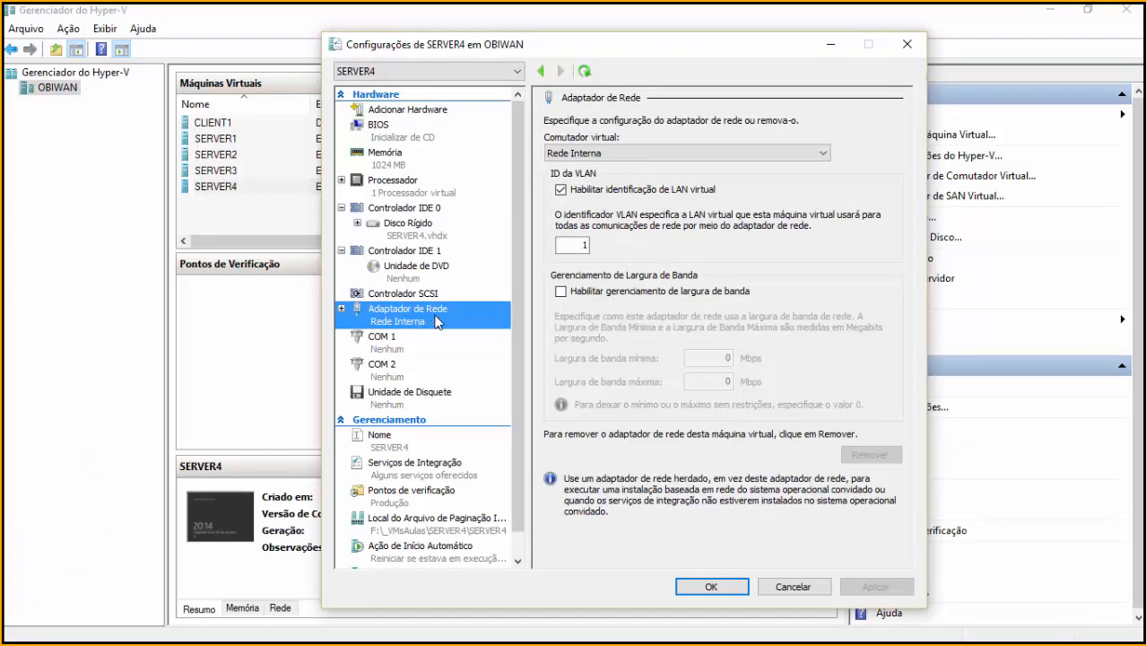
{"action": "left_click", "coordinate": [606, 153]}
{"action": "left_click", "coordinate": [655, 199]}
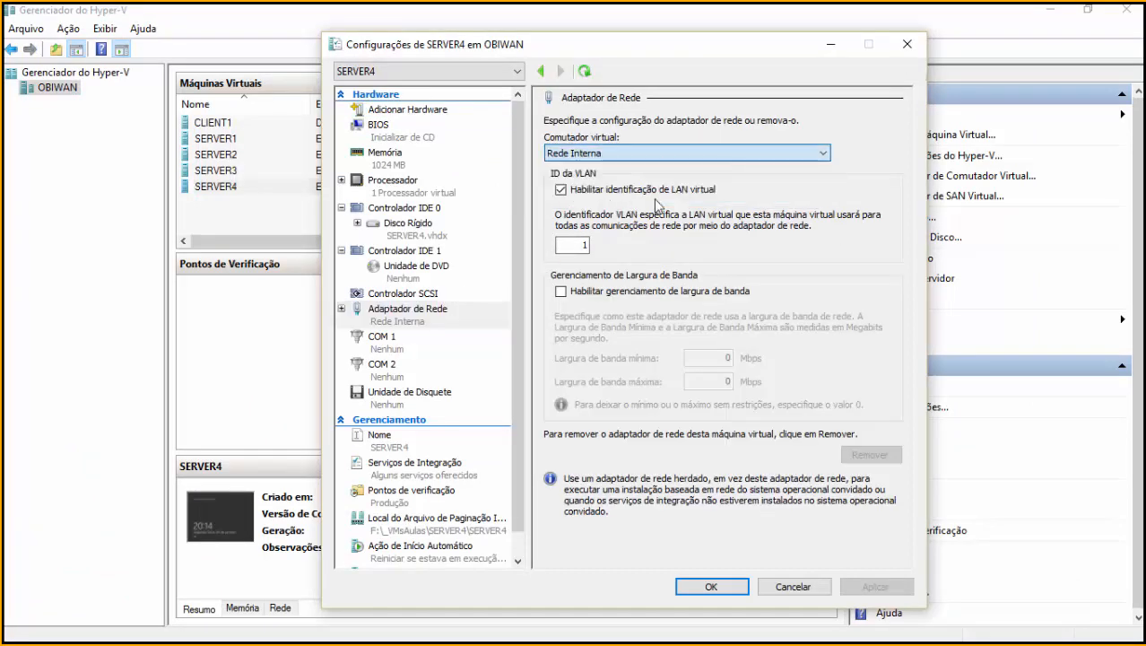
{"action": "key", "text": "Up"}
{"action": "left_click", "coordinate": [560, 189]}
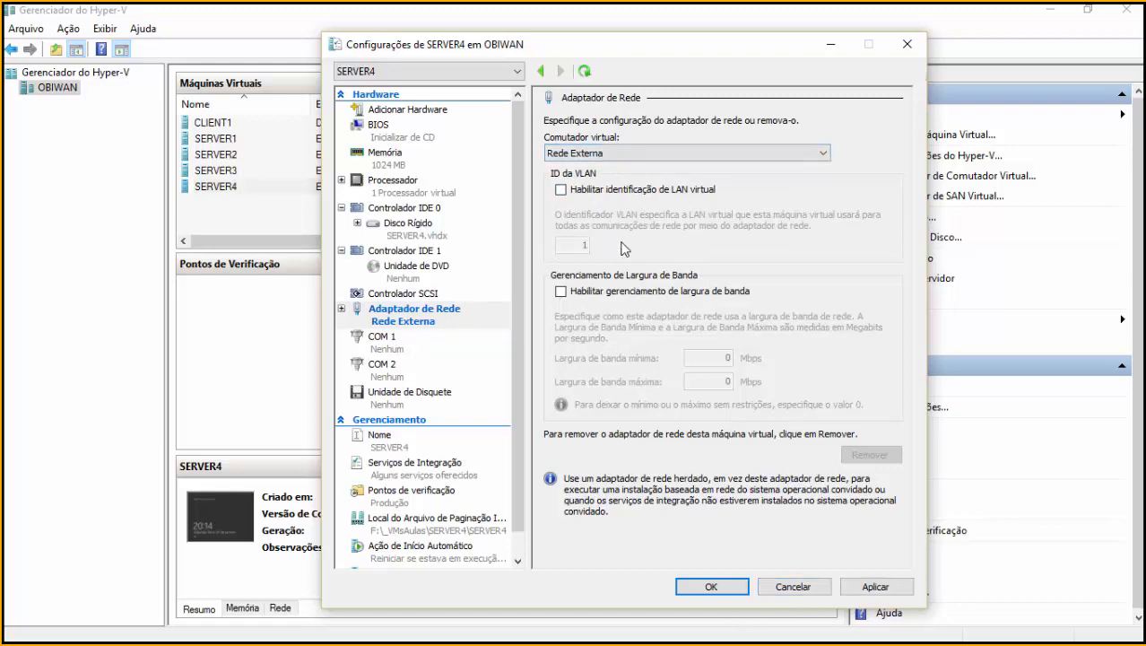
{"action": "left_click", "coordinate": [723, 587]}
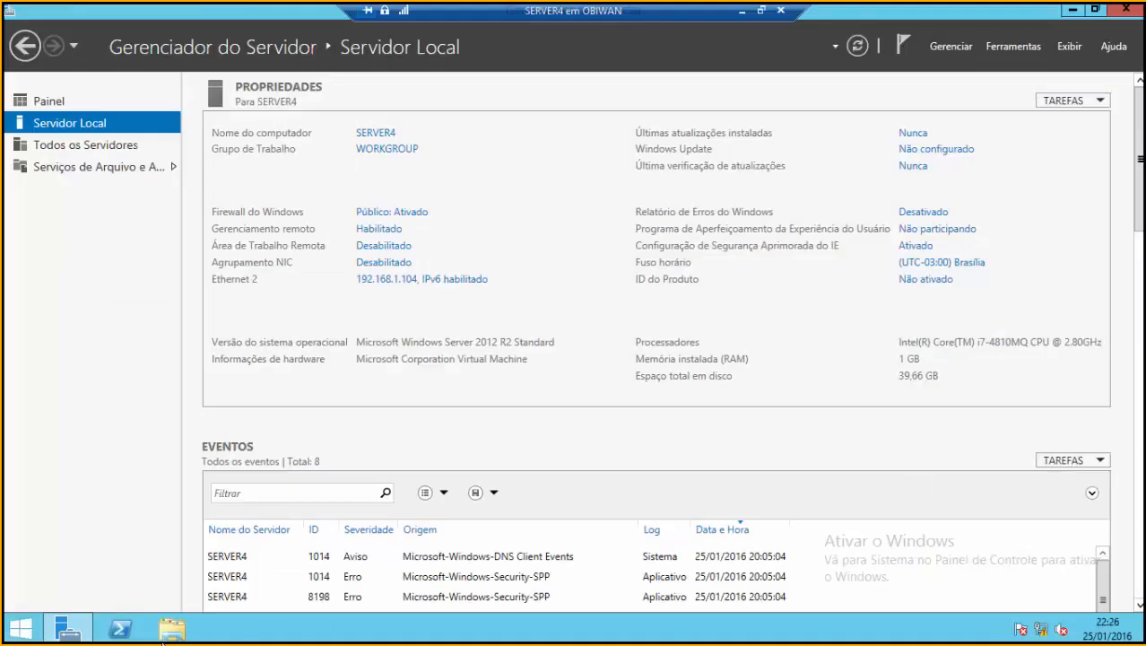
{"action": "left_click", "coordinate": [25, 618]}
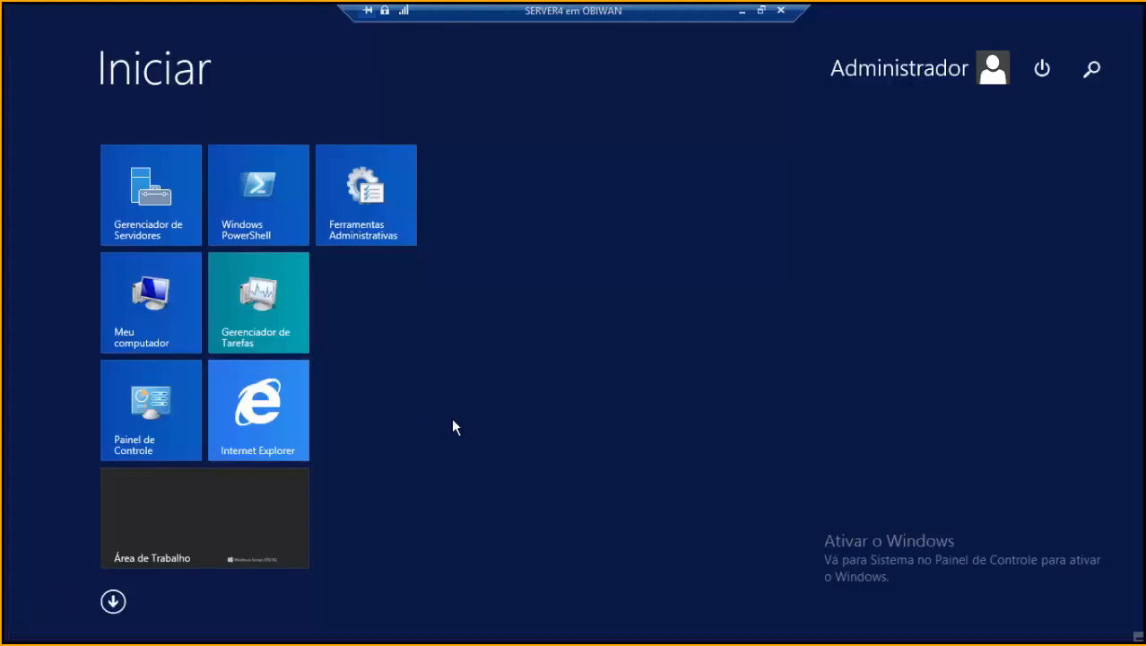
{"action": "type", "text": "cmd"}
{"action": "key", "text": "Return"}
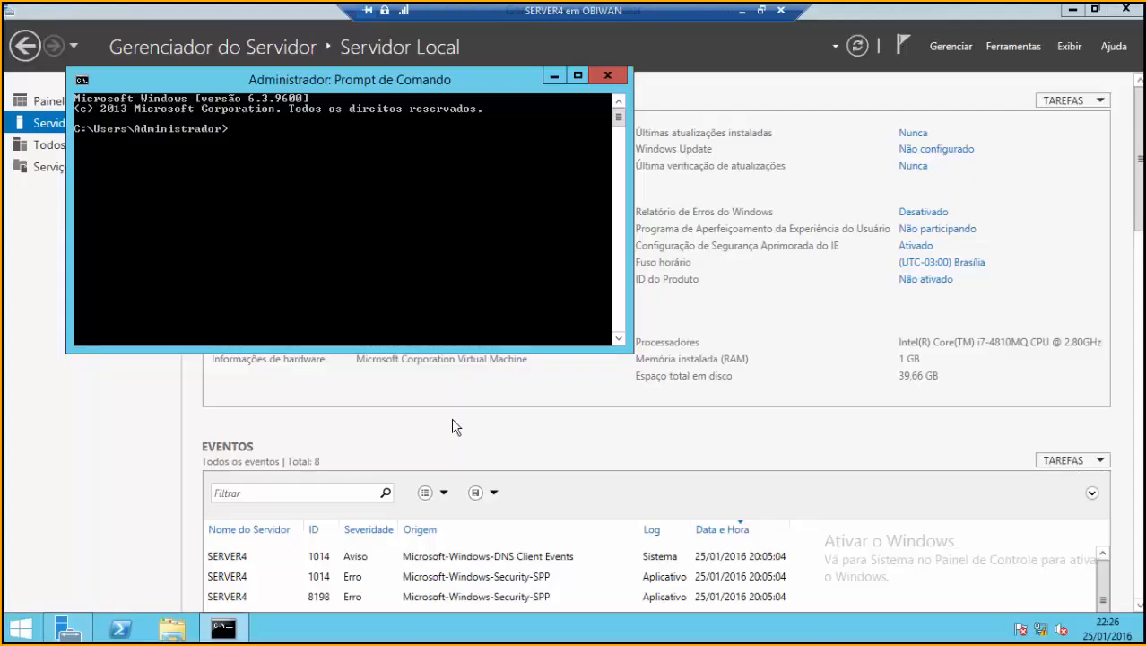
{"action": "type", "text": "ping www.mcsa.local"}
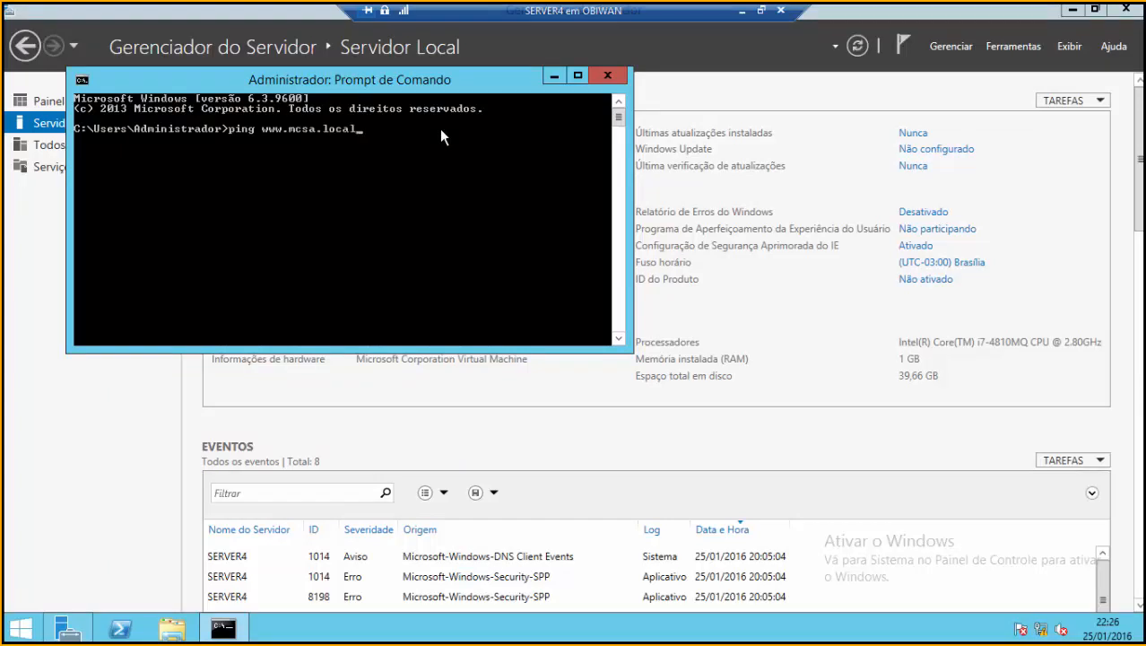
{"action": "key", "text": "Return"}
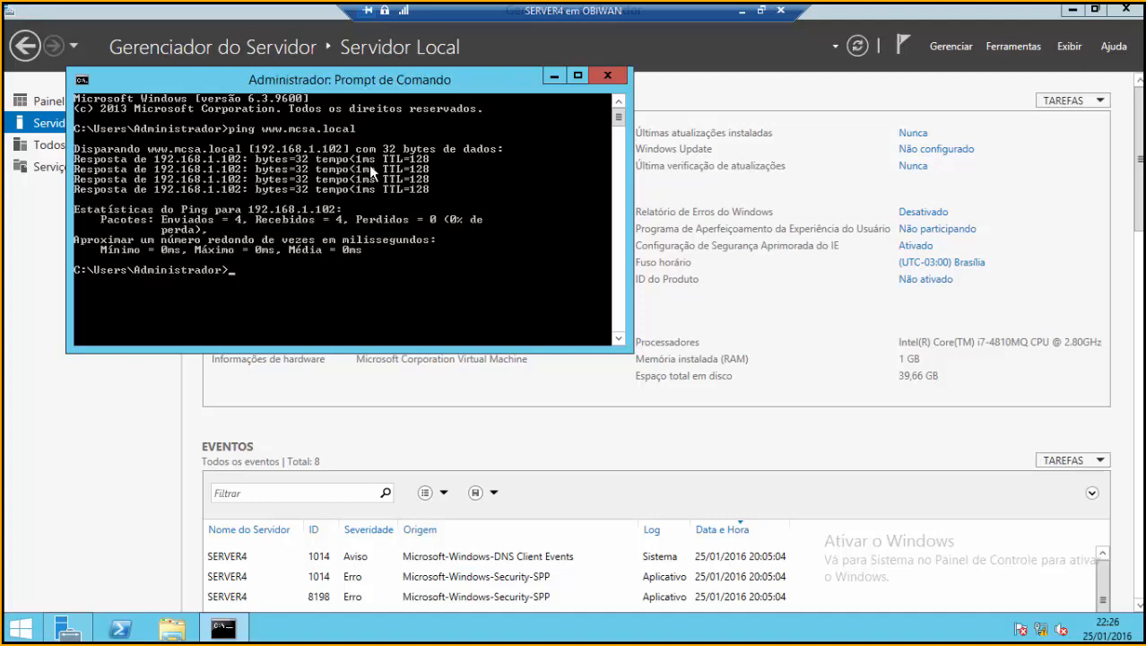
{"action": "type", "text": "ipconfig"}
{"action": "type", "text": "/a"}
{"action": "key", "text": "BackSpace"}
{"action": "type", "text": "flushdns"}
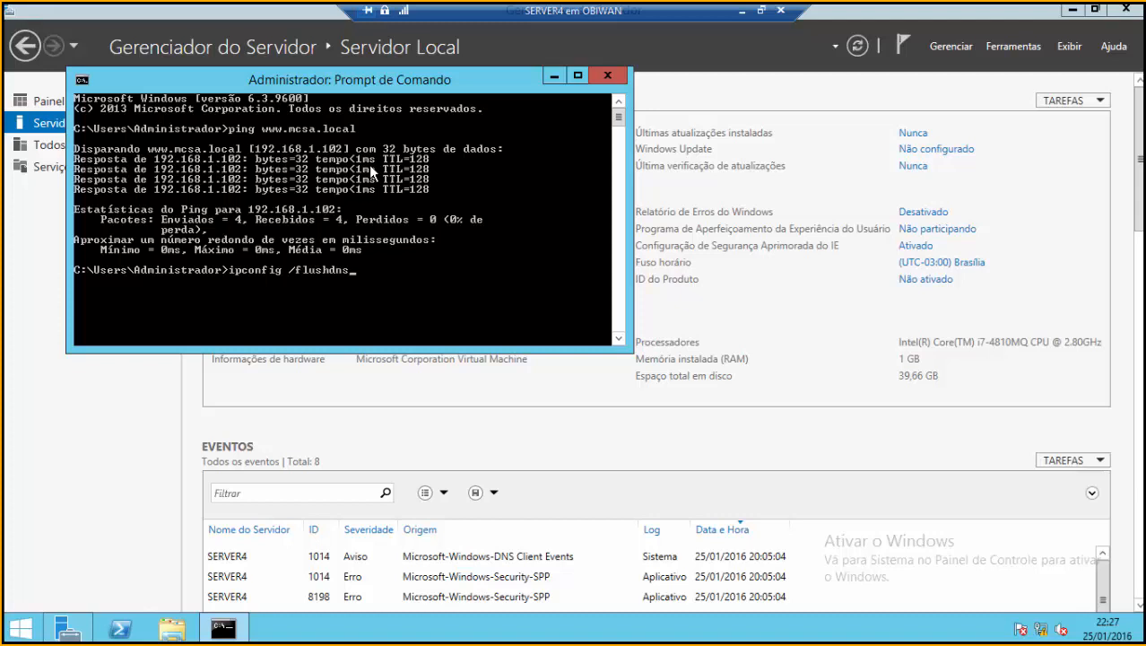
{"action": "key", "text": "Return"}
{"action": "key", "text": "Up"}
{"action": "key", "text": "Up"}
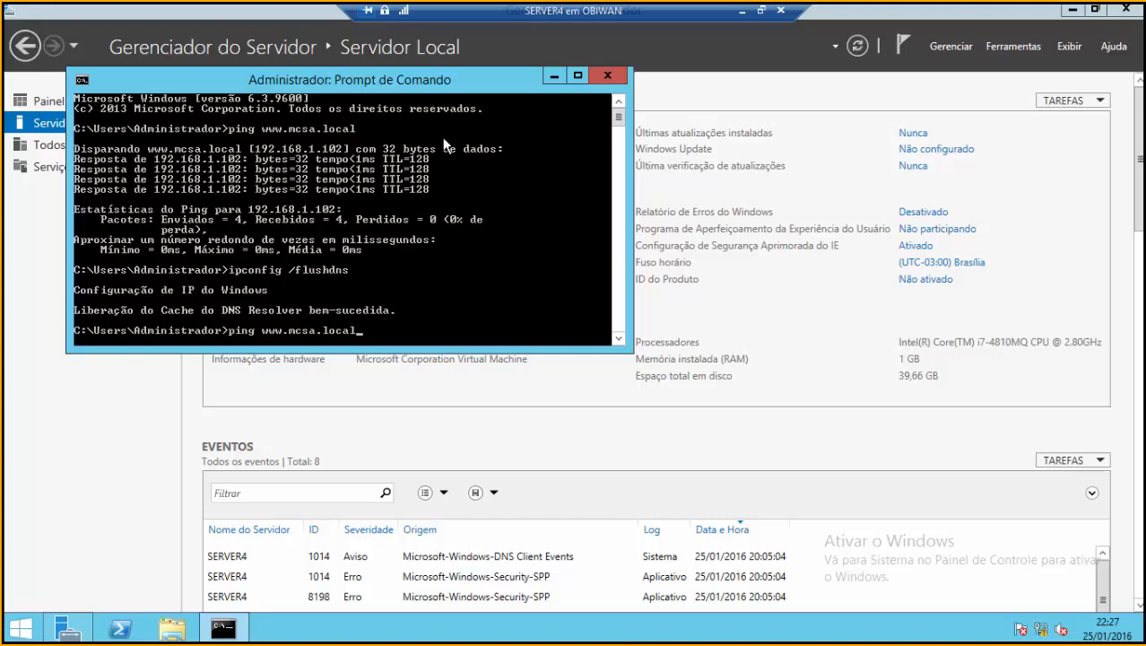
{"action": "key", "text": "Return"}
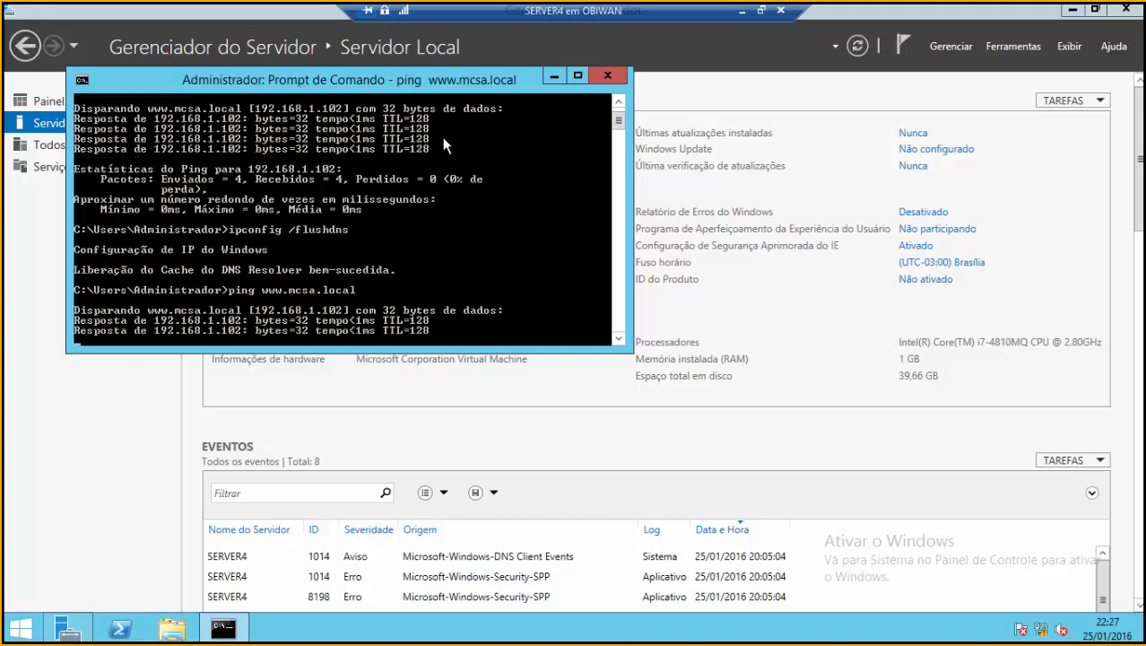
{"action": "key", "text": "Up"}
{"action": "key", "text": "Up"}
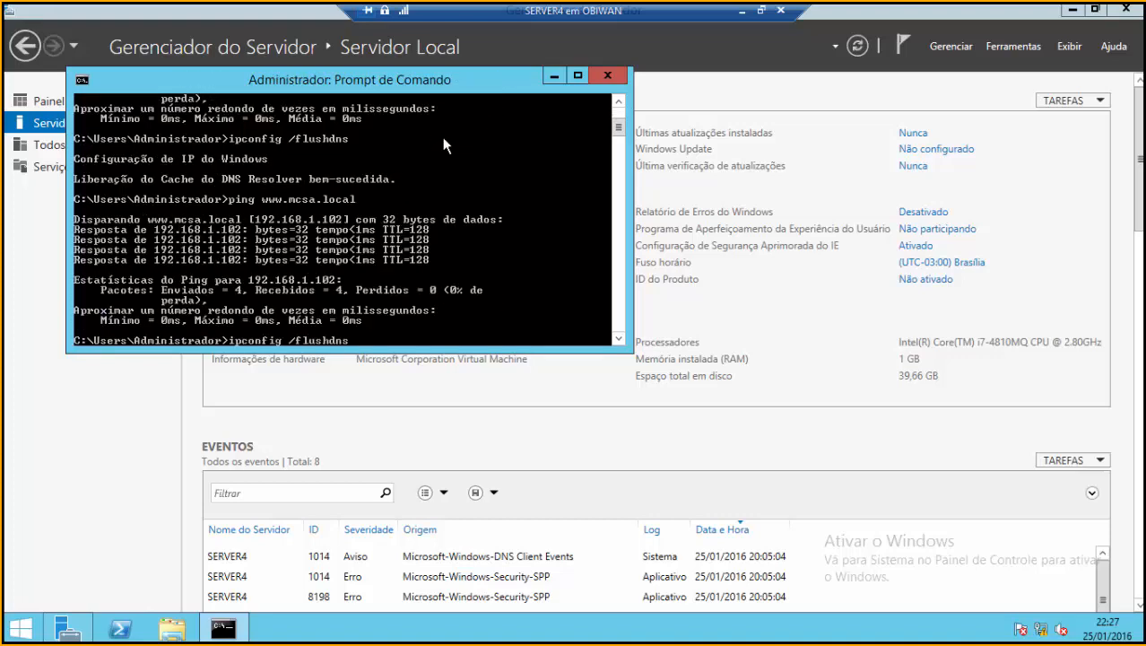
{"action": "key", "text": "Return"}
{"action": "key", "text": "Up"}
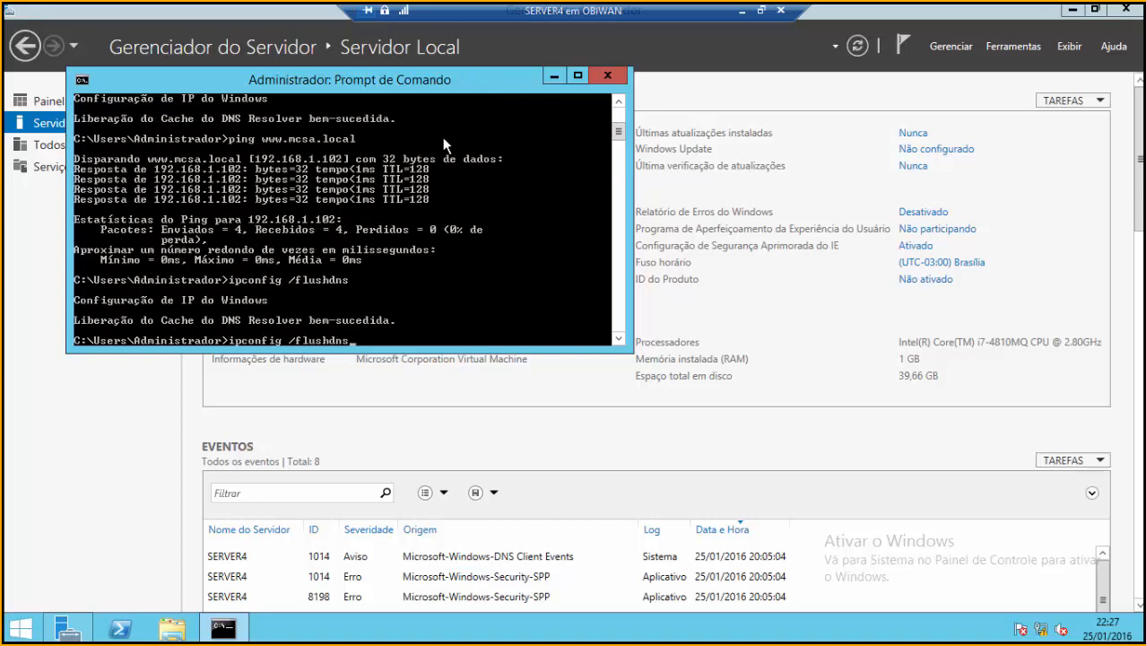
{"action": "key", "text": "Up"}
{"action": "key", "text": "Return"}
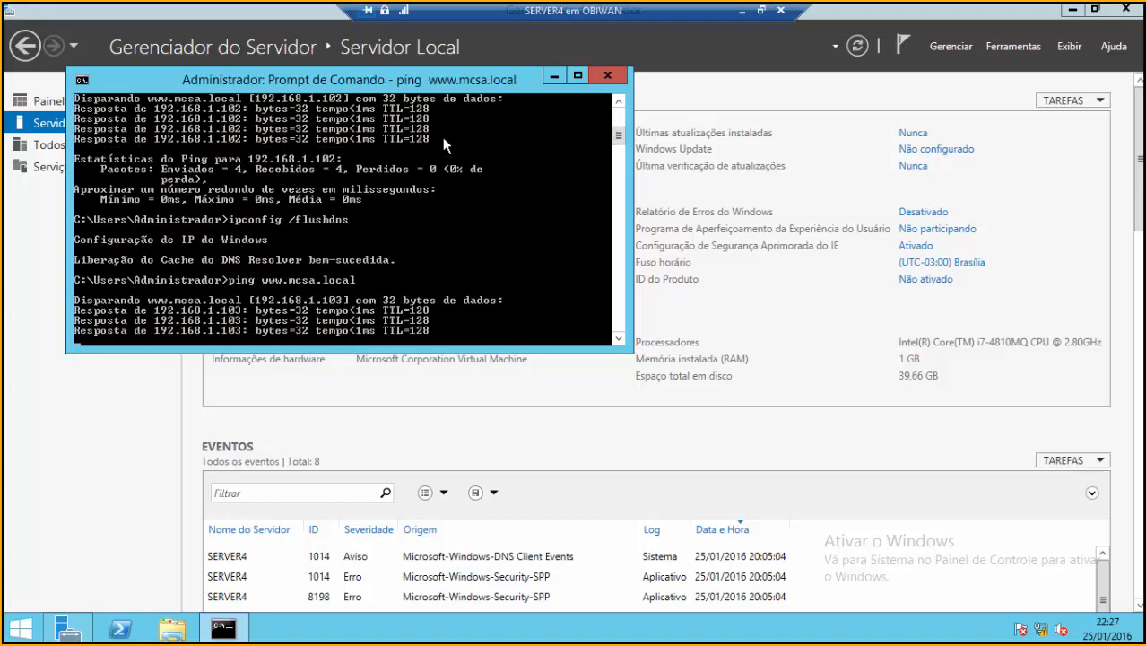
{"action": "key", "text": "Up"}
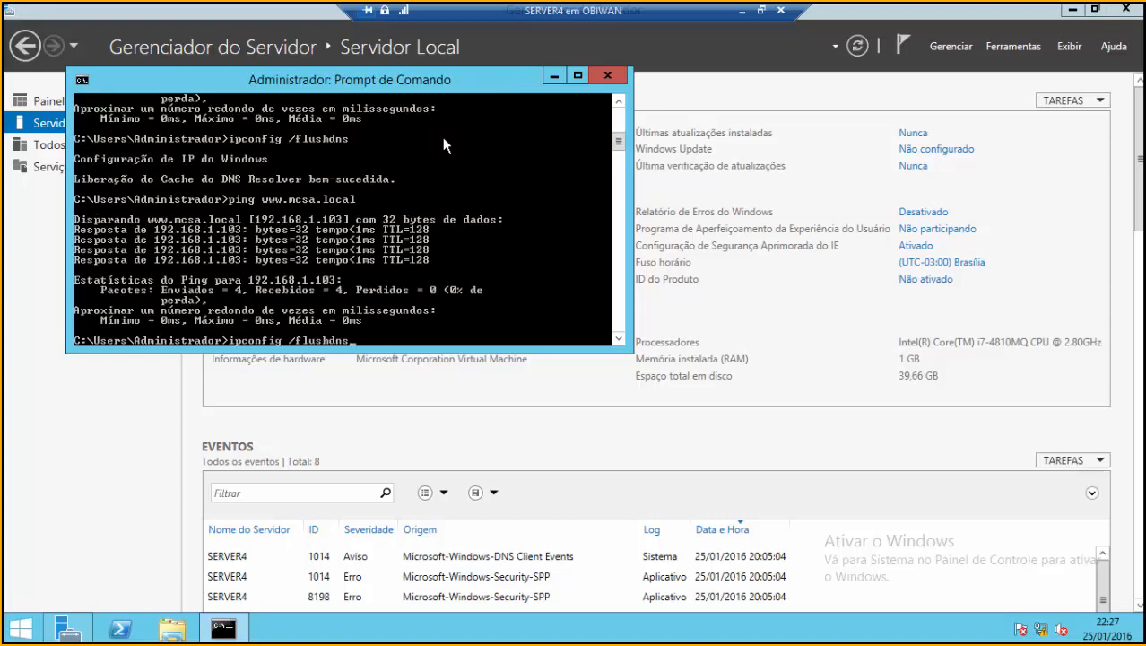
{"action": "key", "text": "Return"}
{"action": "key", "text": "Up"}
{"action": "key", "text": "Up"}
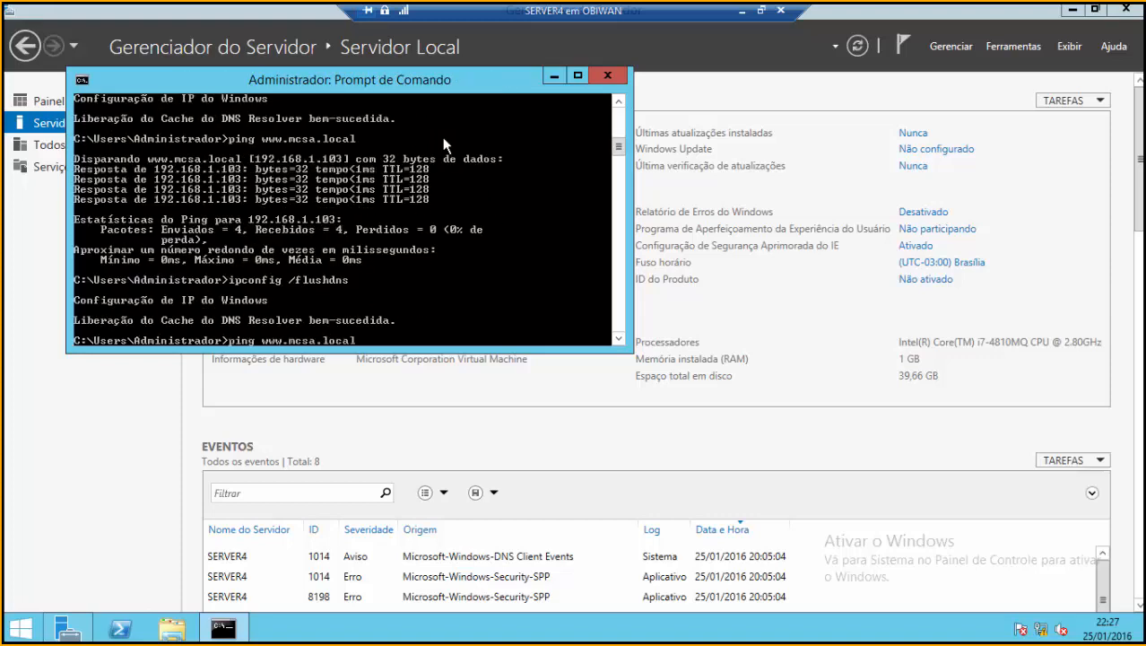
{"action": "key", "text": "Return"}
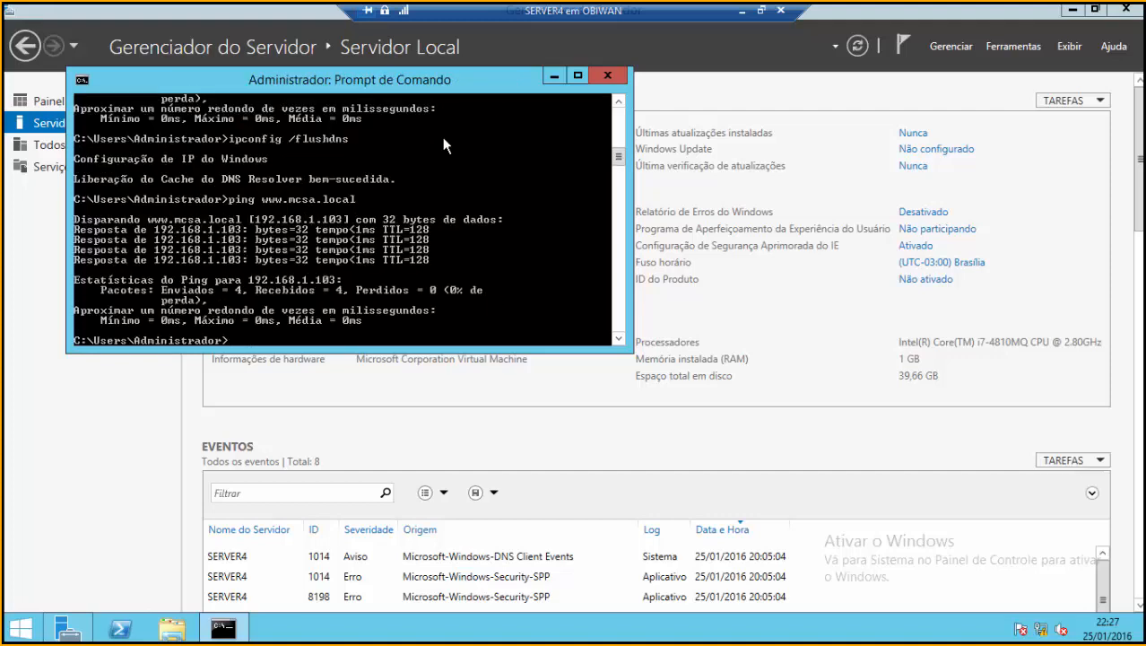
{"action": "key", "text": "Up"}
{"action": "key", "text": "Return"}
{"action": "key", "text": "Up"}
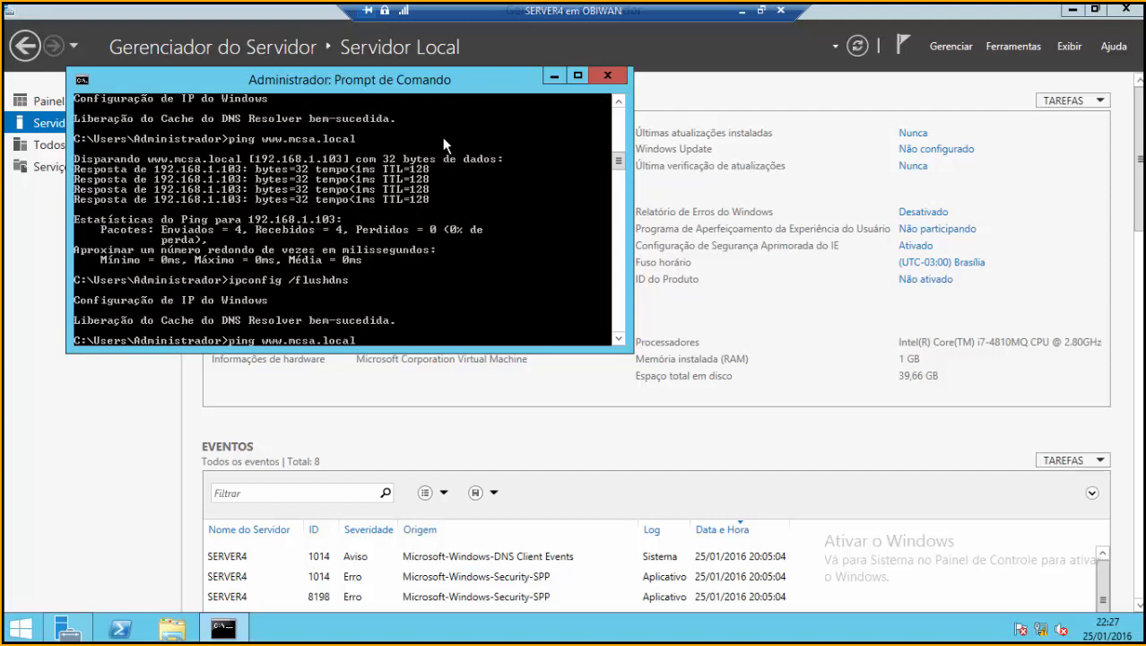
{"action": "key", "text": "Return"}
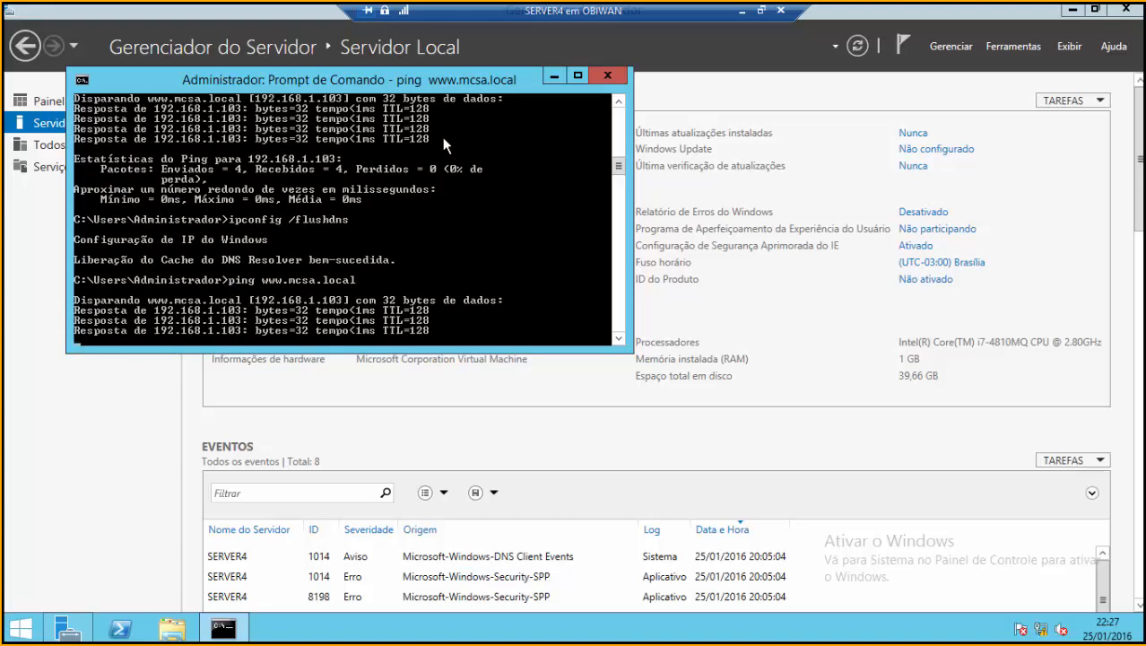
{"action": "key", "text": "Up"}
{"action": "key", "text": "Up"}
{"action": "key", "text": "Return"}
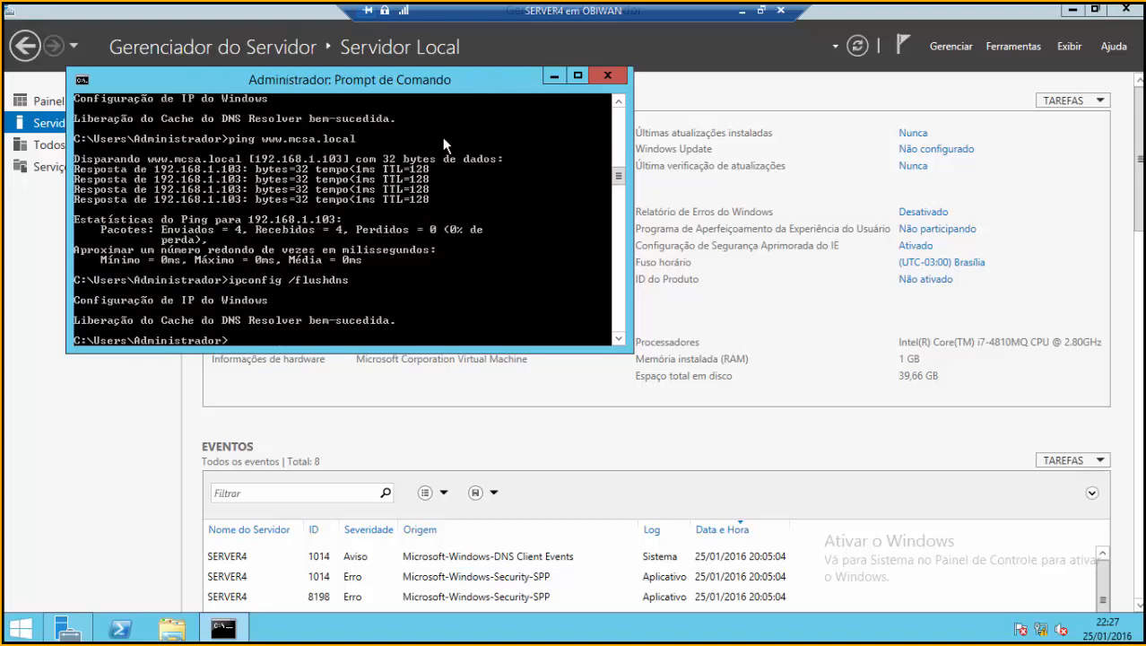
{"action": "key", "text": "Up"}
{"action": "key", "text": "Up"}
{"action": "key", "text": "Return"}
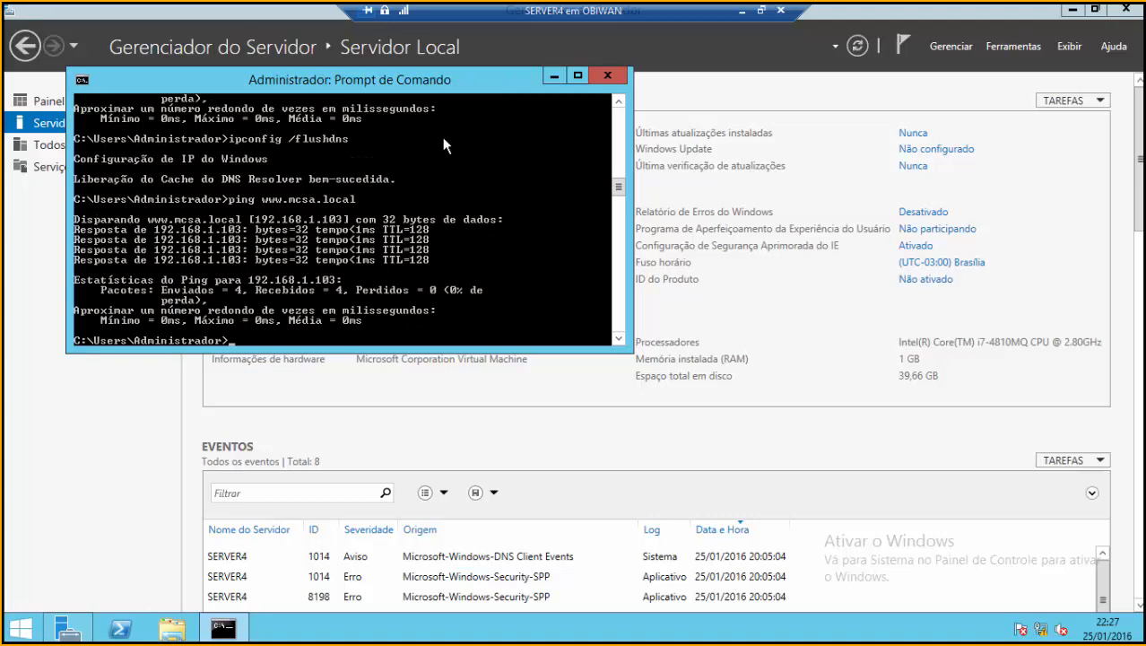
{"action": "key", "text": "Up"}
{"action": "key", "text": "Up"}
{"action": "key", "text": "Up"}
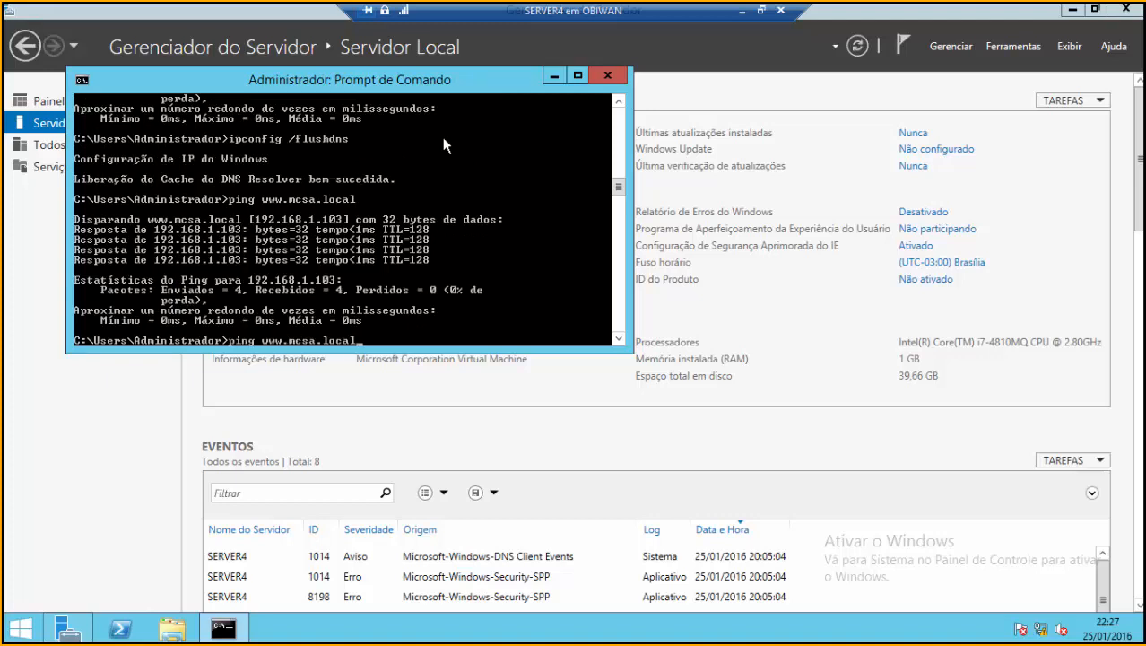
{"action": "key", "text": "Down"}
{"action": "key", "text": "Return"}
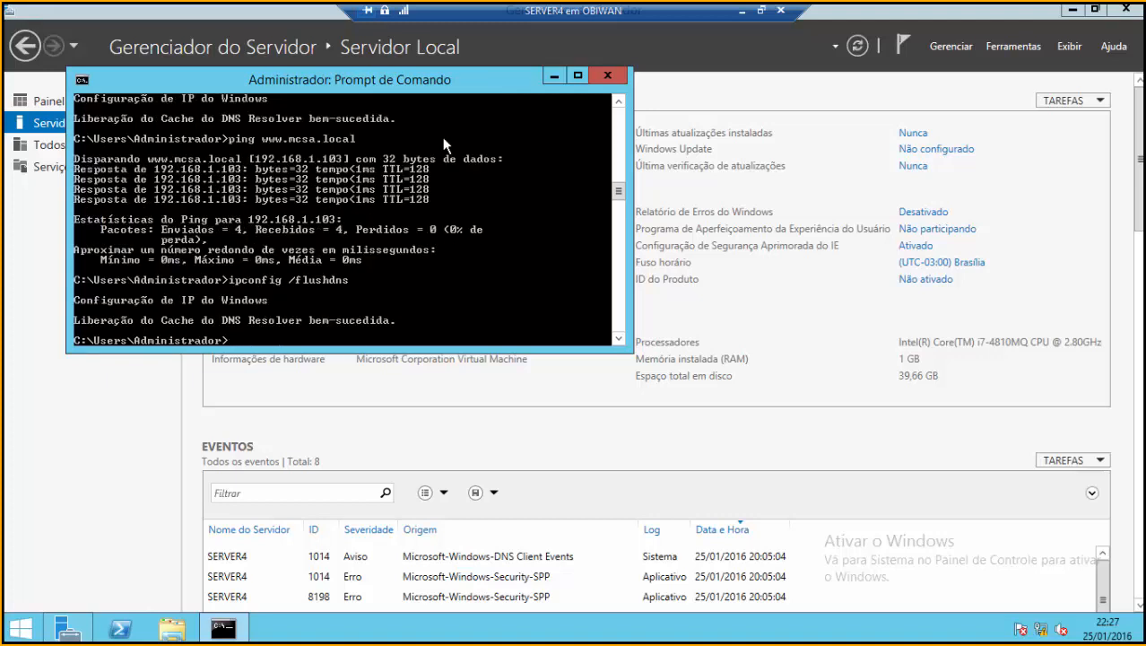
{"action": "key", "text": "Up"}
{"action": "key", "text": "Up"}
{"action": "key", "text": "Return"}
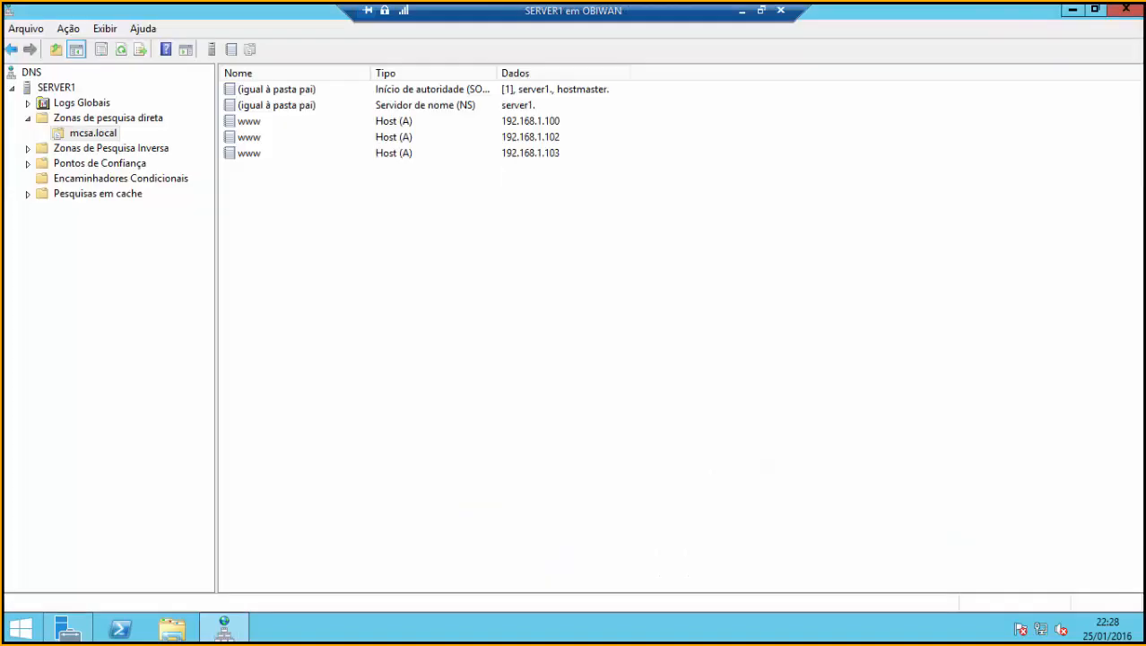
Switch to SERVER1's DNS Manager and examine the round robin option in the server's advanced properties, leaving the settings as they are.
{"action": "left_click", "coordinate": [47, 89]}
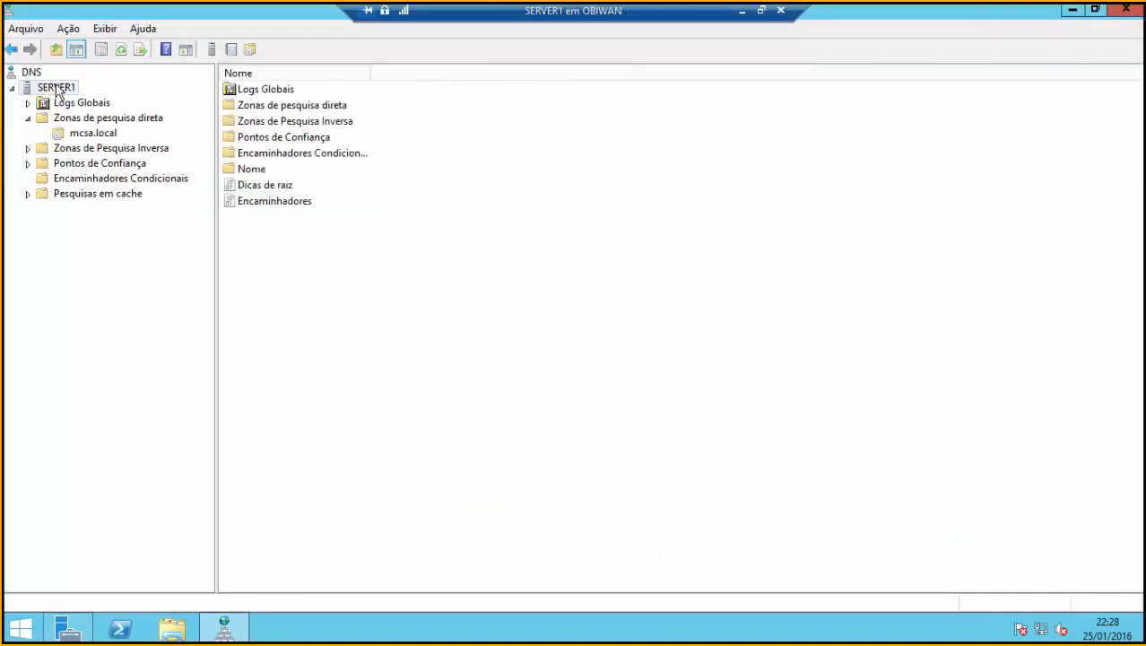
{"action": "right_click", "coordinate": [56, 85]}
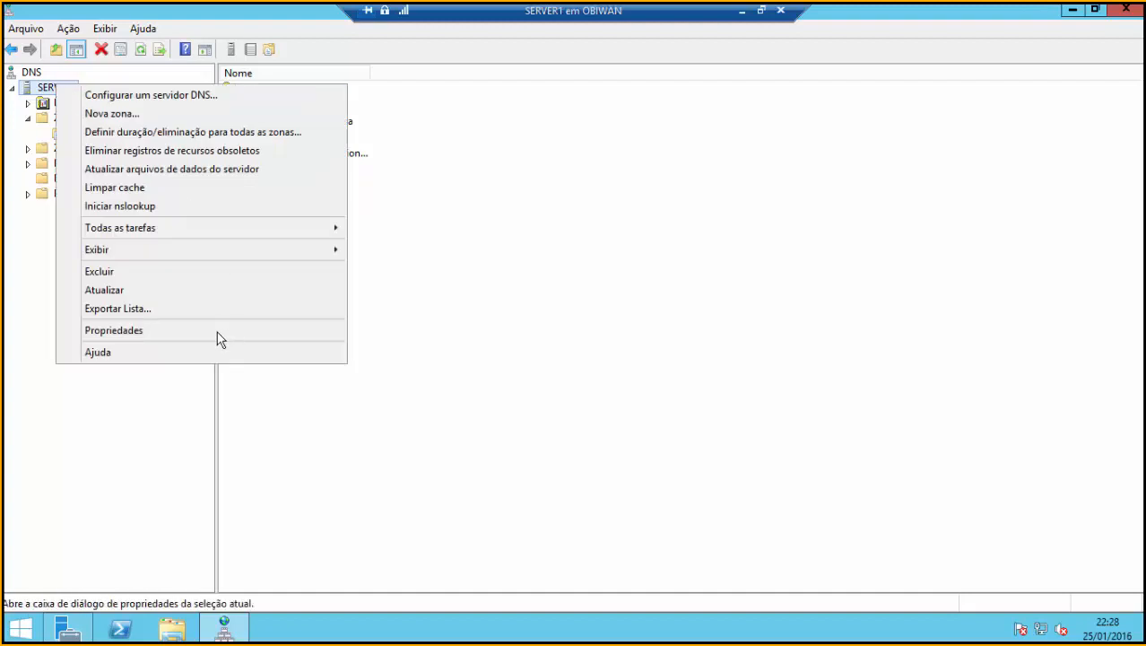
{"action": "left_click", "coordinate": [167, 331]}
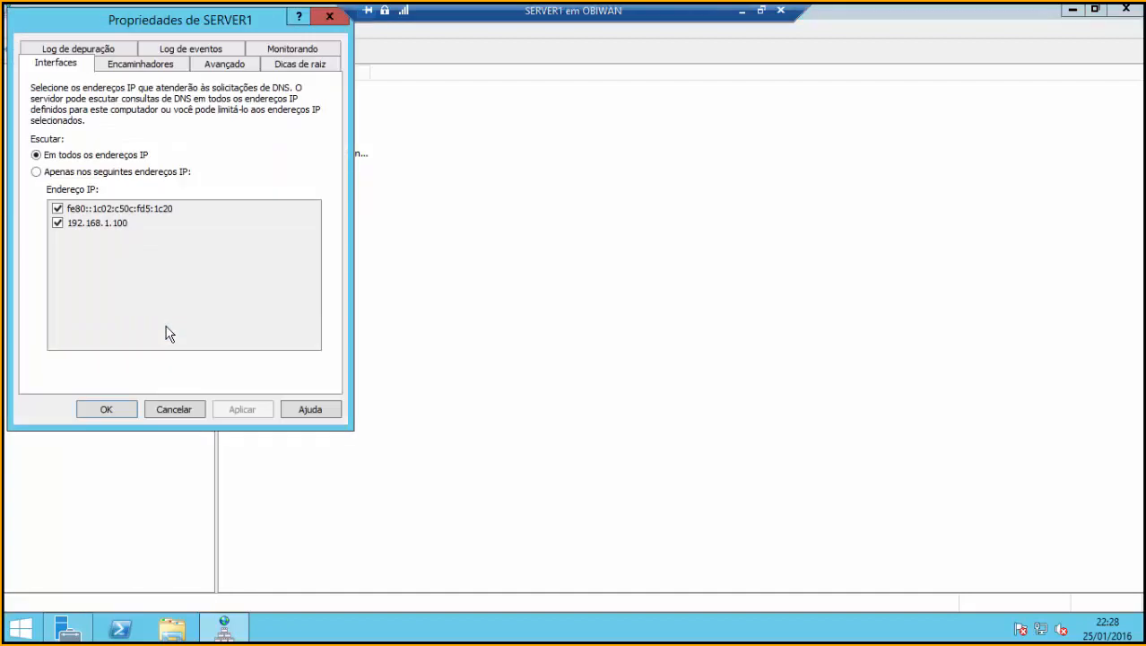
{"action": "left_click", "coordinate": [229, 64]}
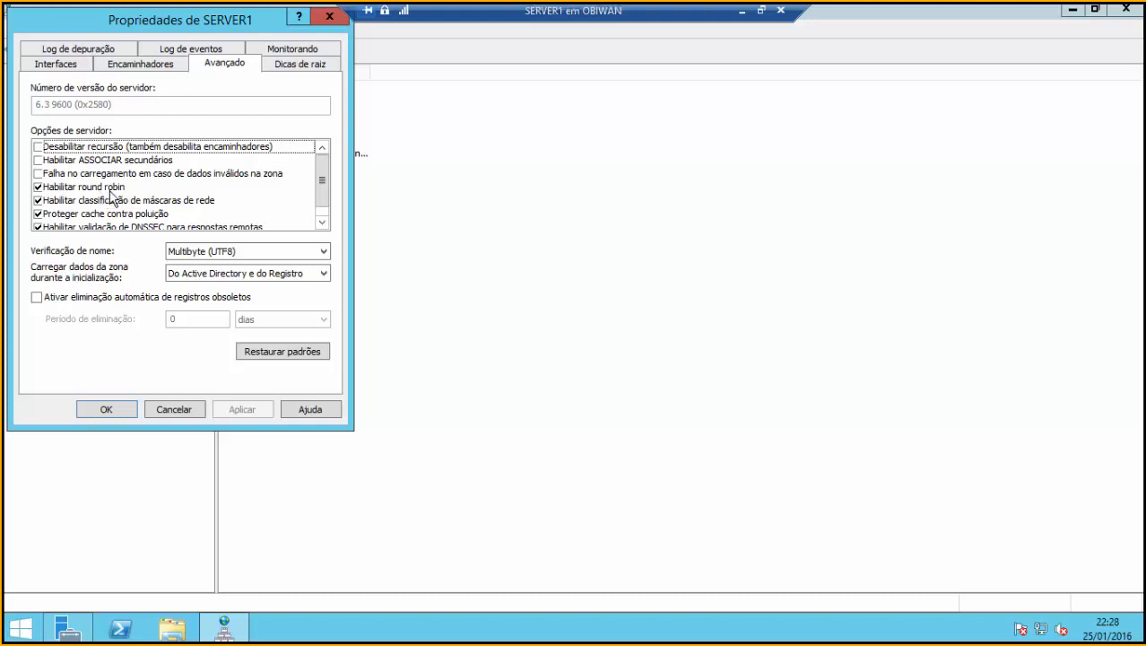
{"action": "left_click", "coordinate": [174, 409]}
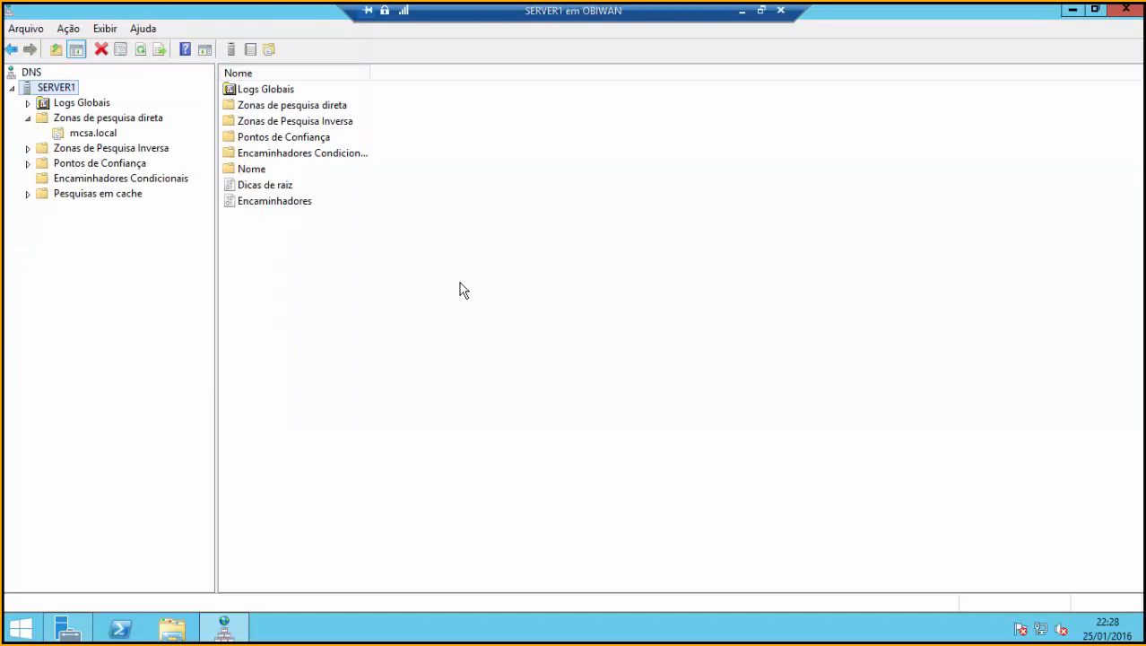
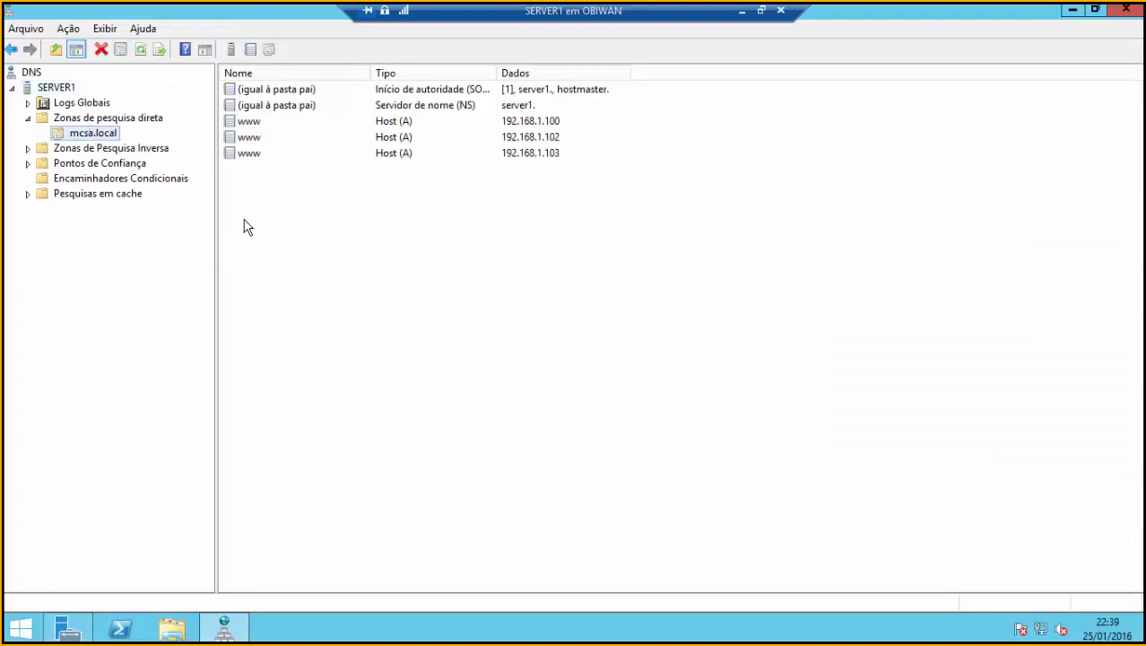
Create a primary forward lookup zone named mcsa.com.br with the default zone file and no dynamic updates.
{"action": "left_click", "coordinate": [131, 123]}
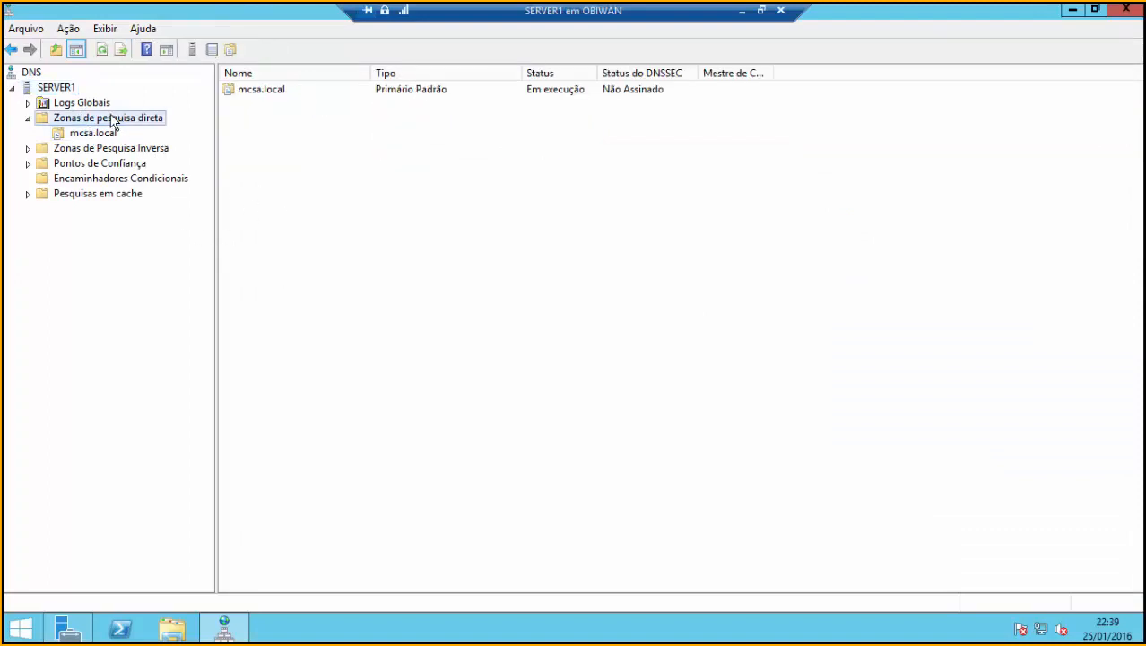
{"action": "right_click", "coordinate": [114, 120]}
{"action": "left_click", "coordinate": [150, 134]}
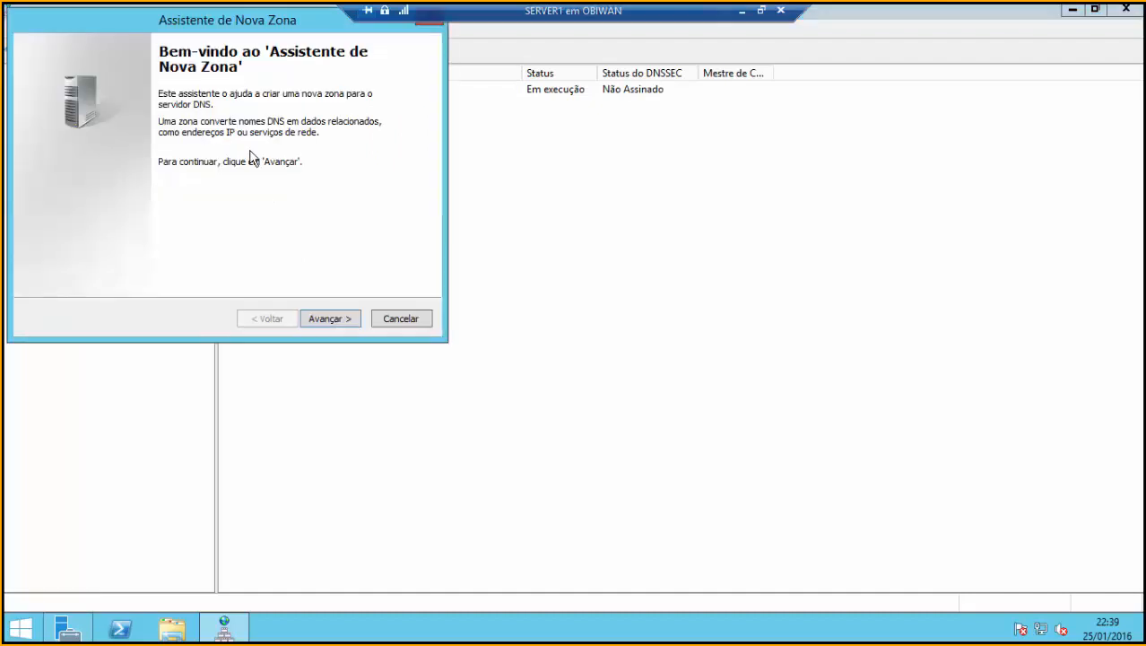
{"action": "left_click", "coordinate": [328, 319]}
{"action": "left_click", "coordinate": [329, 325]}
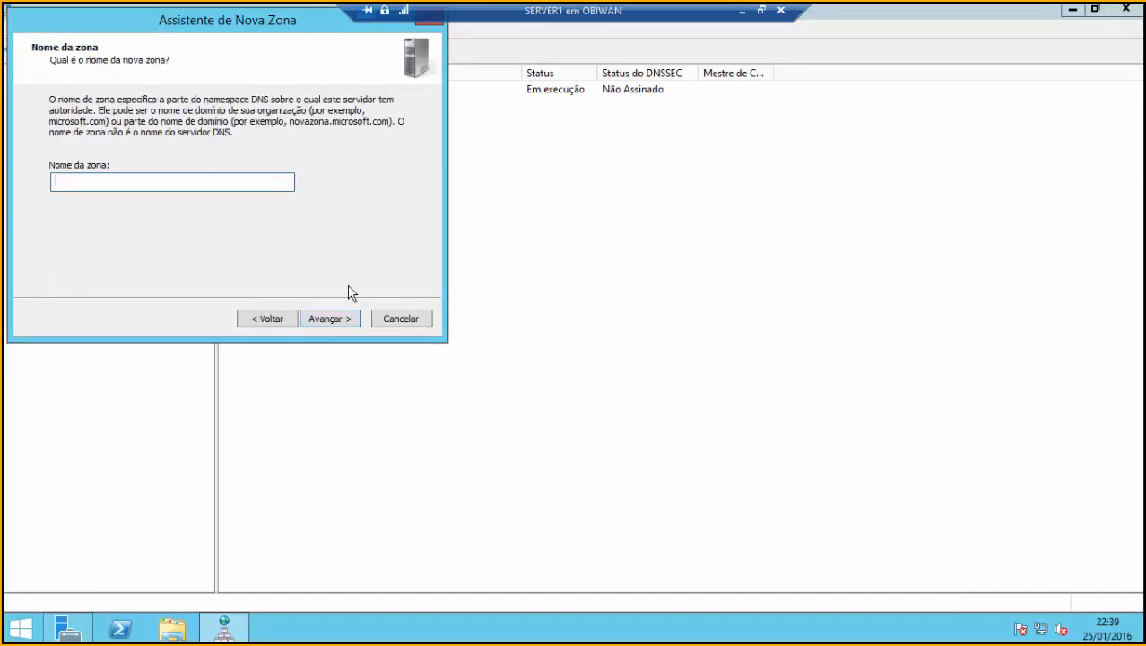
{"action": "type", "text": "mcsa.com.br"}
{"action": "left_click", "coordinate": [330, 320]}
{"action": "left_click", "coordinate": [330, 321]}
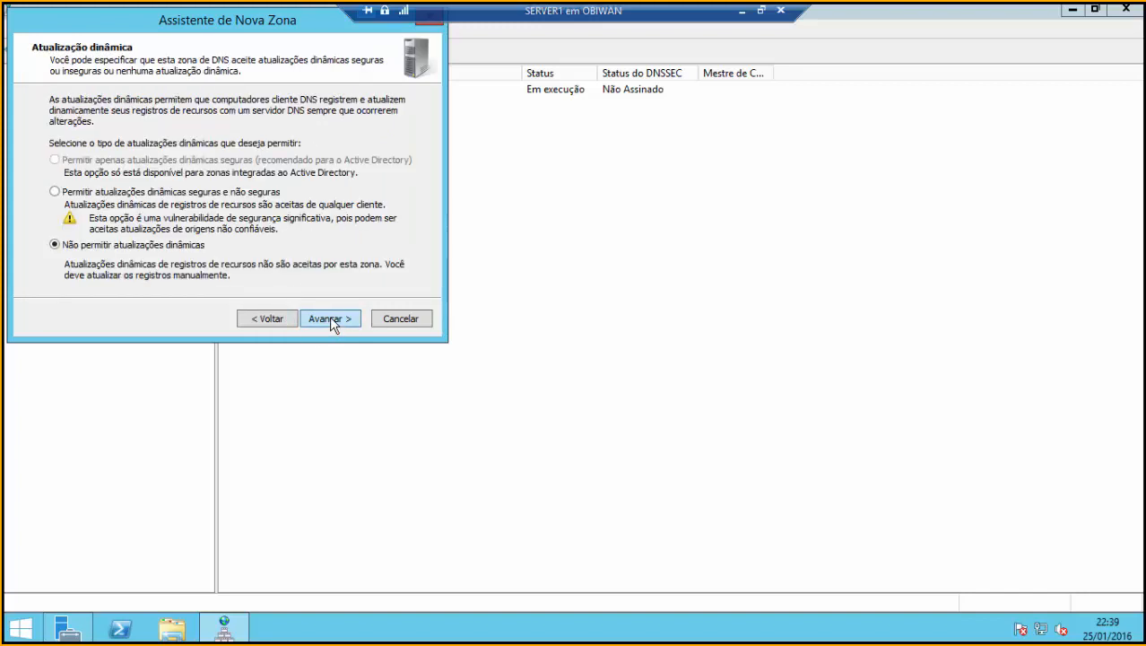
{"action": "left_click", "coordinate": [329, 317]}
{"action": "left_click", "coordinate": [337, 320]}
Add a host (A) record named www with IP address 192.168.0.102 to the mcsa.com.br zone.
{"action": "double_click", "coordinate": [257, 108]}
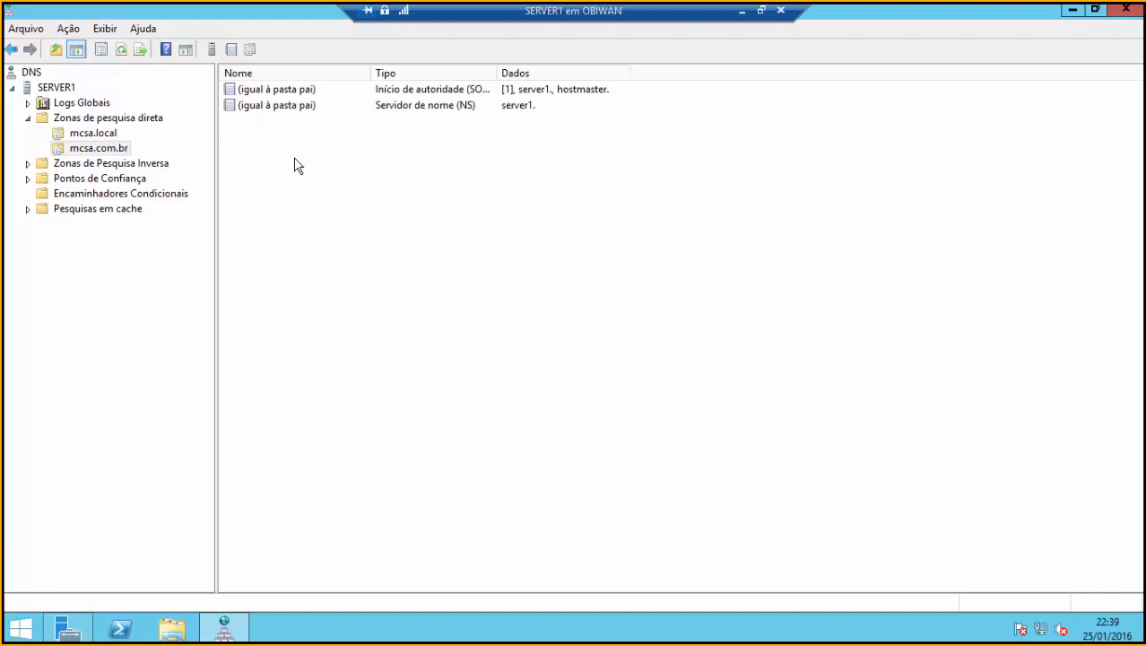
{"action": "right_click", "coordinate": [297, 165]}
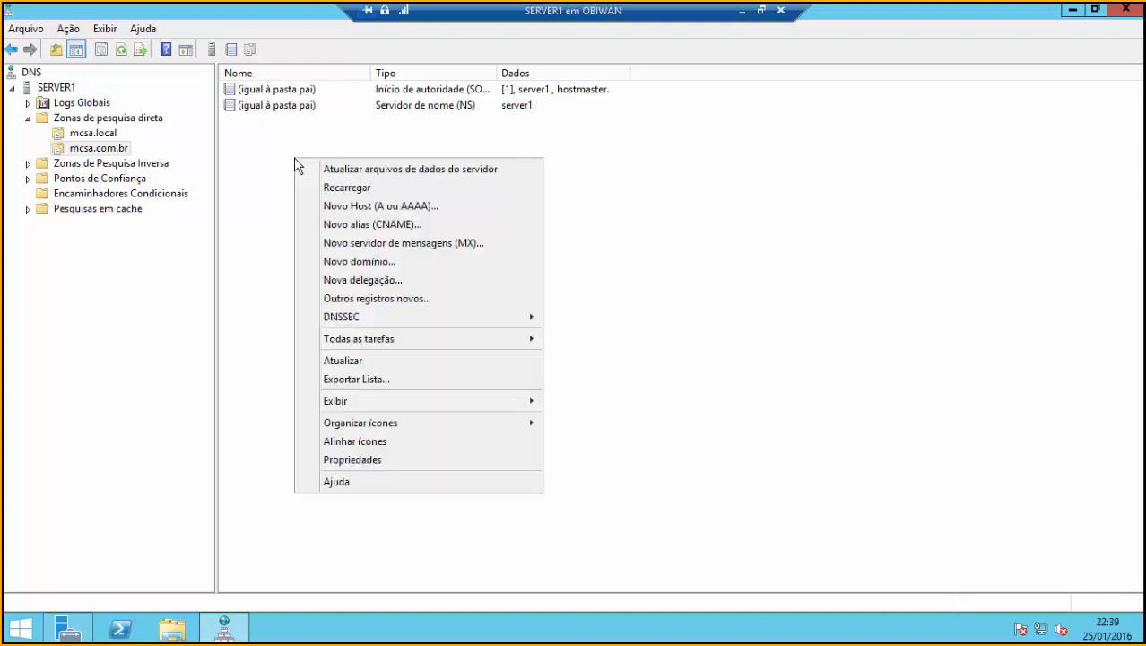
{"action": "left_click", "coordinate": [375, 206]}
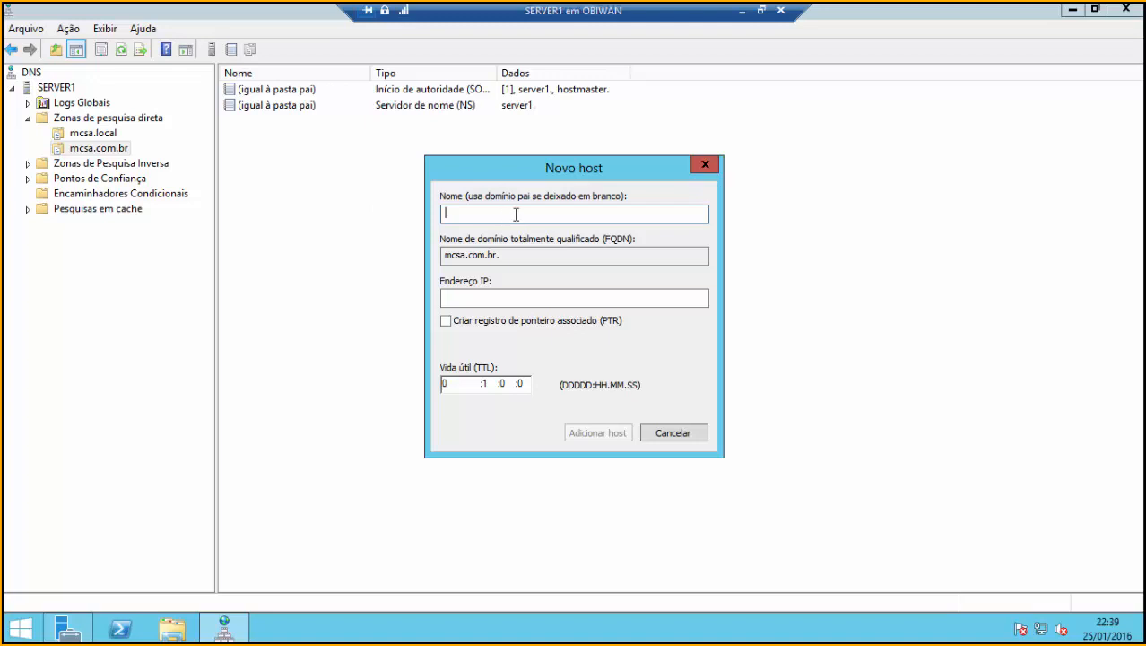
{"action": "type", "text": "www"}
{"action": "left_click", "coordinate": [496, 298]}
{"action": "type", "text": "192.168."}
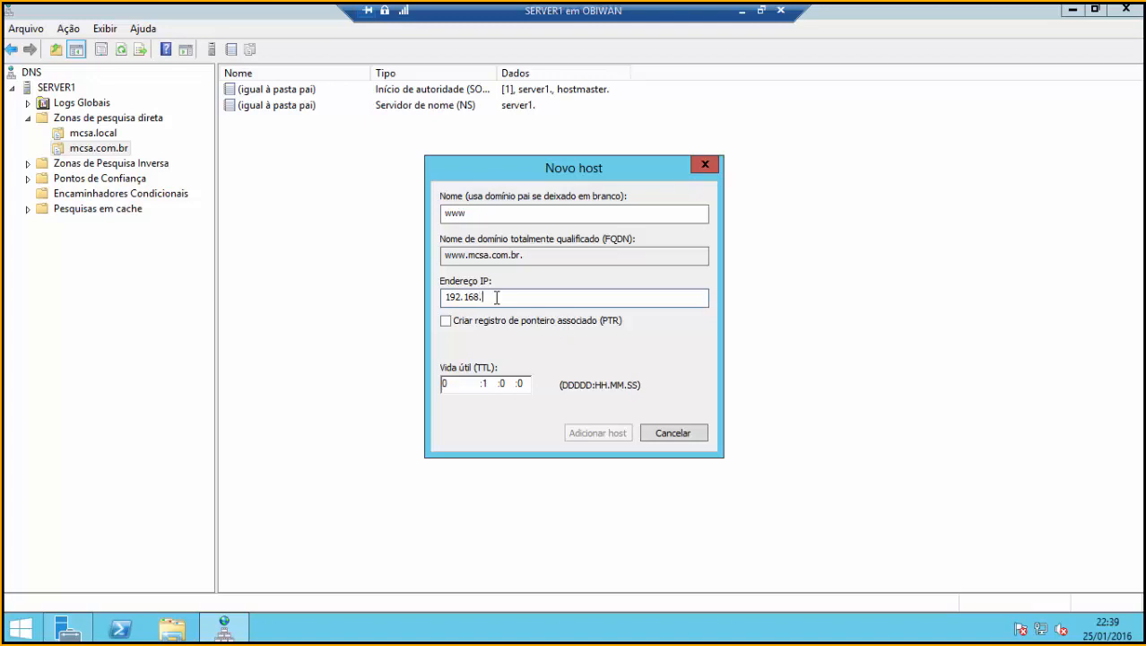
{"action": "type", "text": "0.102"}
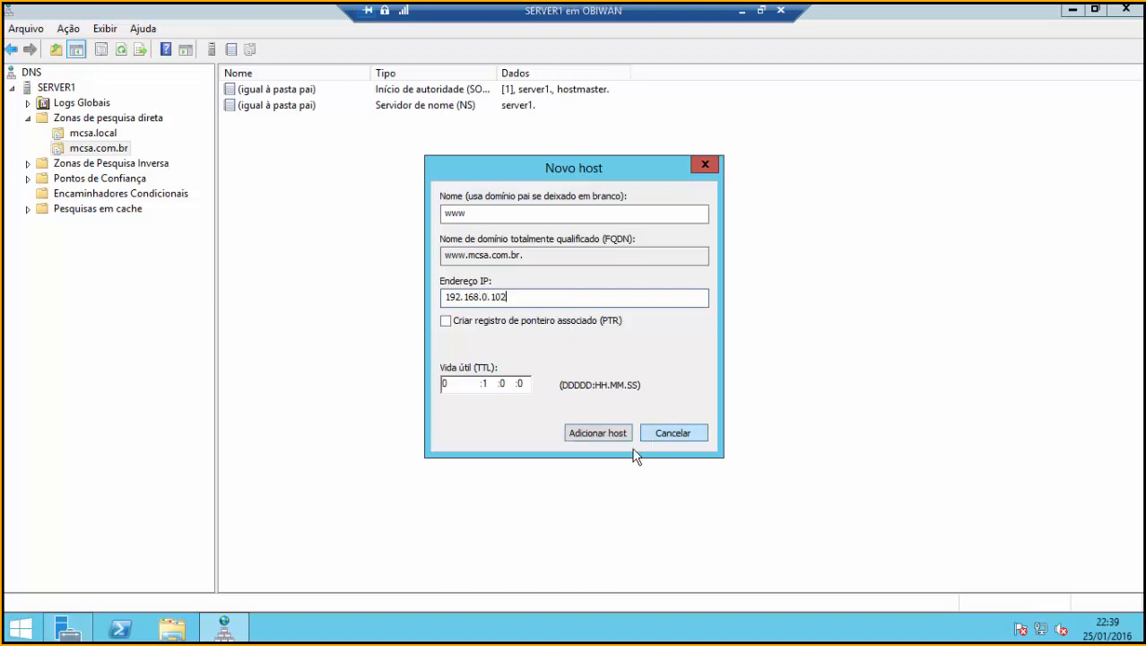
{"action": "left_click", "coordinate": [602, 436]}
{"action": "left_click", "coordinate": [689, 382]}
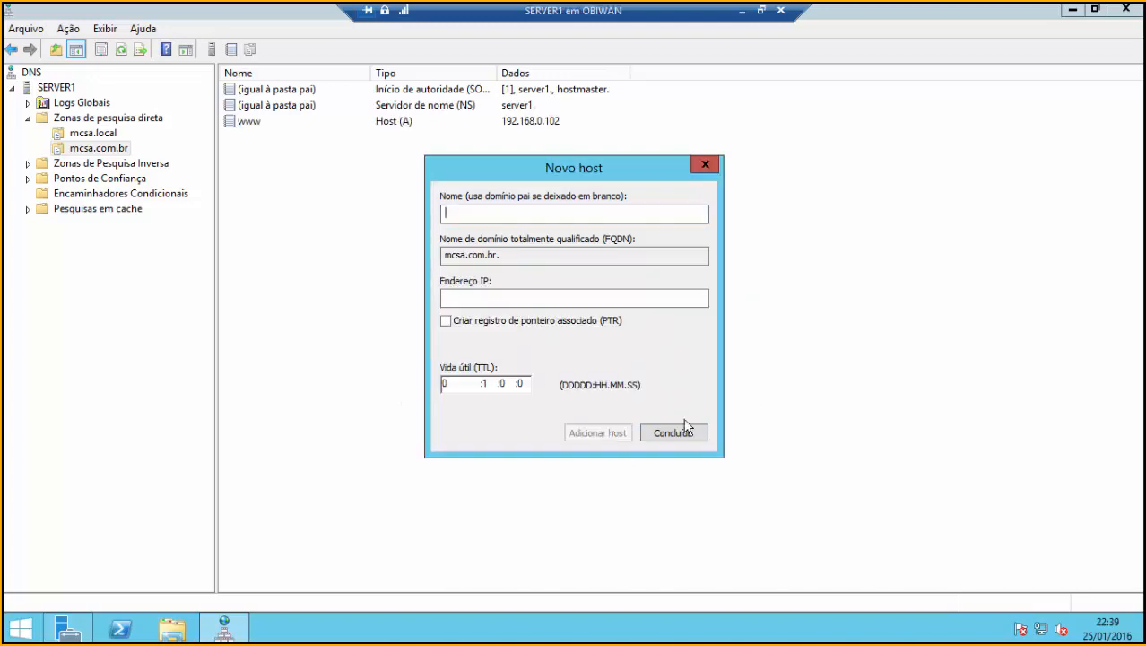
{"action": "left_click", "coordinate": [675, 434]}
{"action": "left_click", "coordinate": [257, 124]}
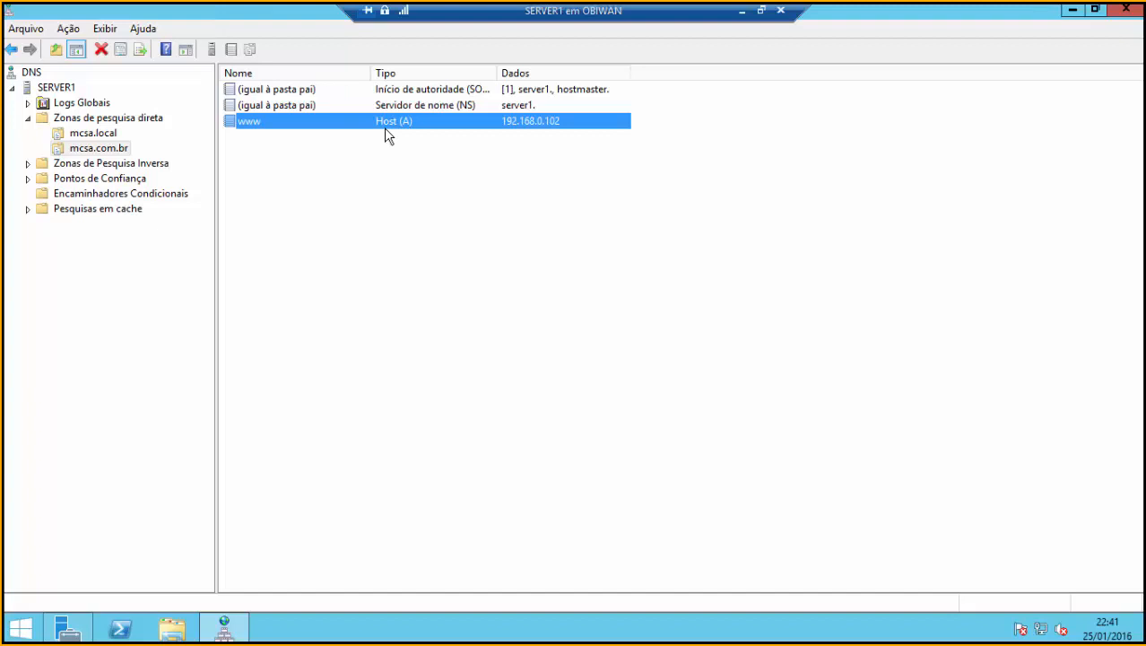
Create a primary forward lookup zone named intranet.mcsa.com.br with zone file intranet.mcsa.com.br.dns and no dynamic updates.
{"action": "left_click", "coordinate": [106, 149]}
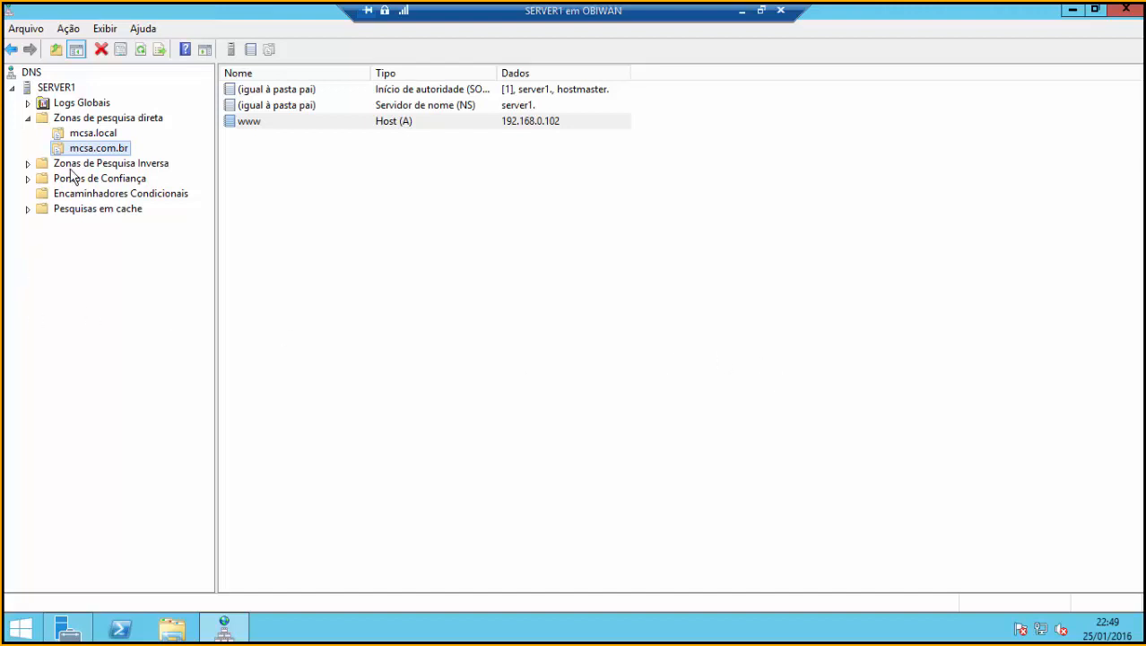
{"action": "left_click", "coordinate": [113, 124]}
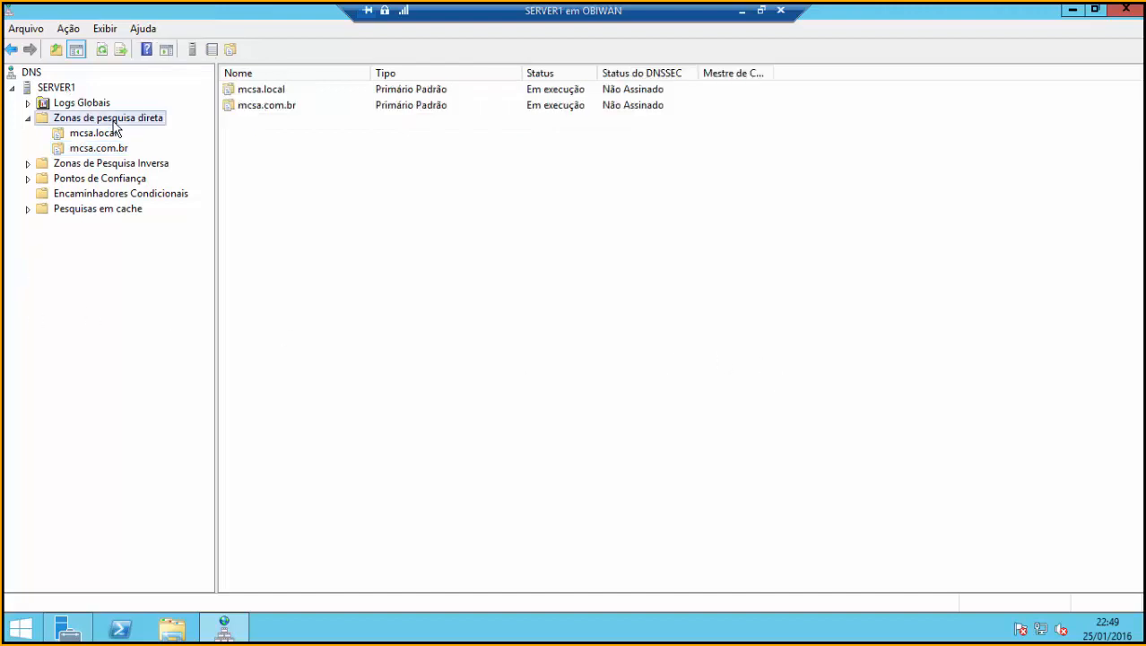
{"action": "right_click", "coordinate": [113, 123]}
{"action": "left_click", "coordinate": [170, 133]}
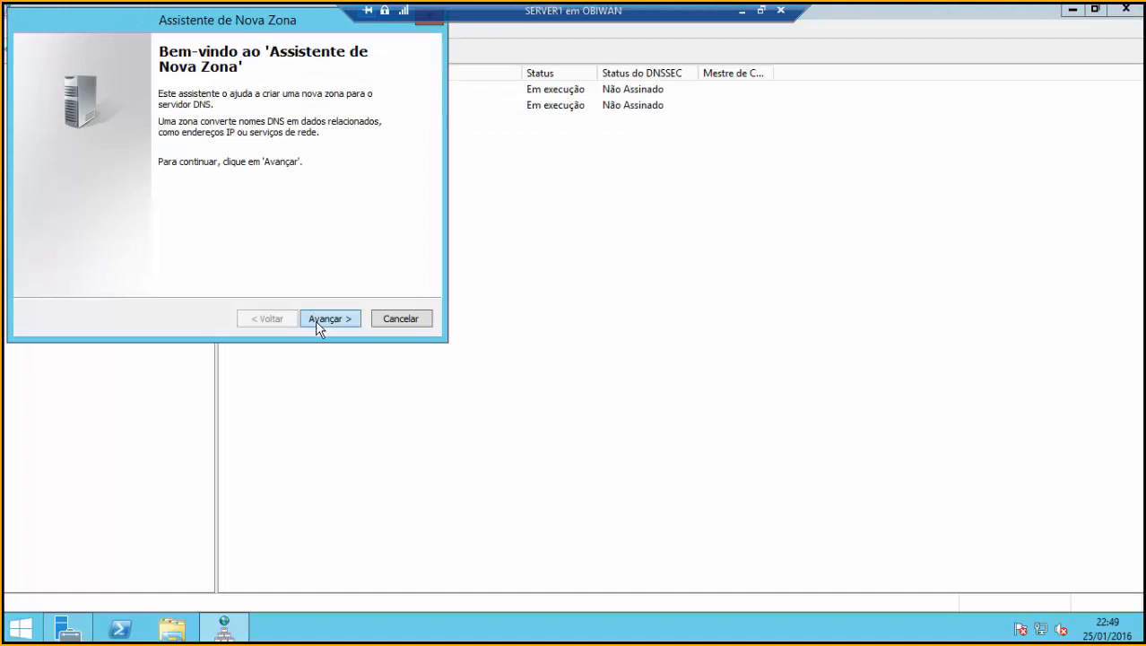
{"action": "left_click", "coordinate": [319, 321]}
{"action": "left_click", "coordinate": [321, 321]}
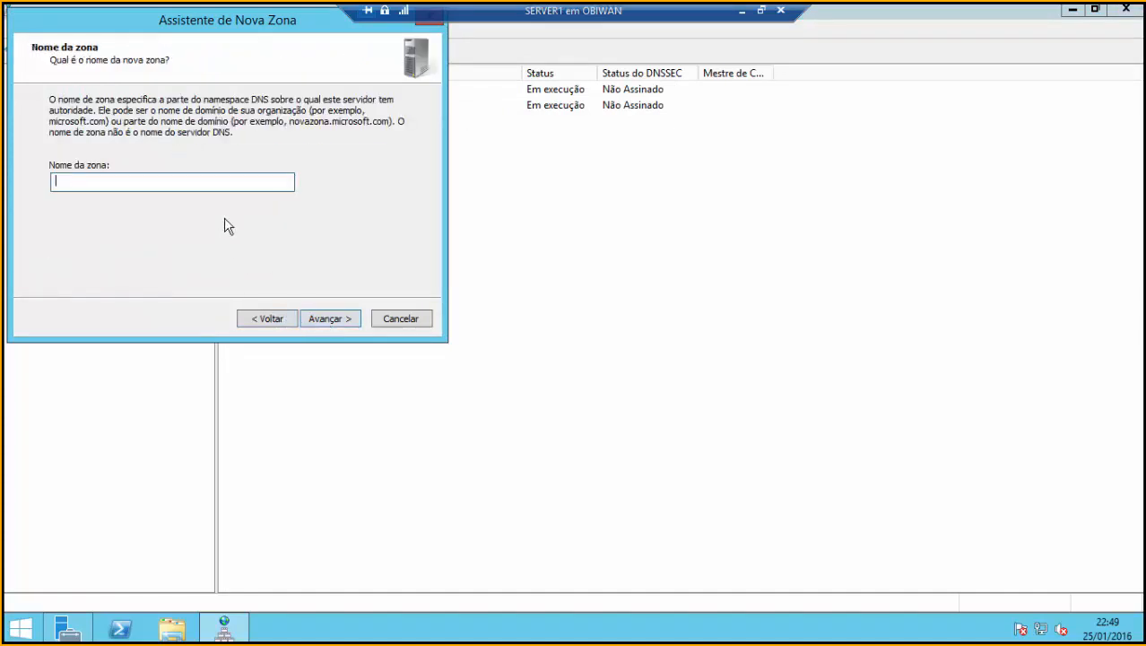
{"action": "type", "text": "intranet.mcsa.com.br"}
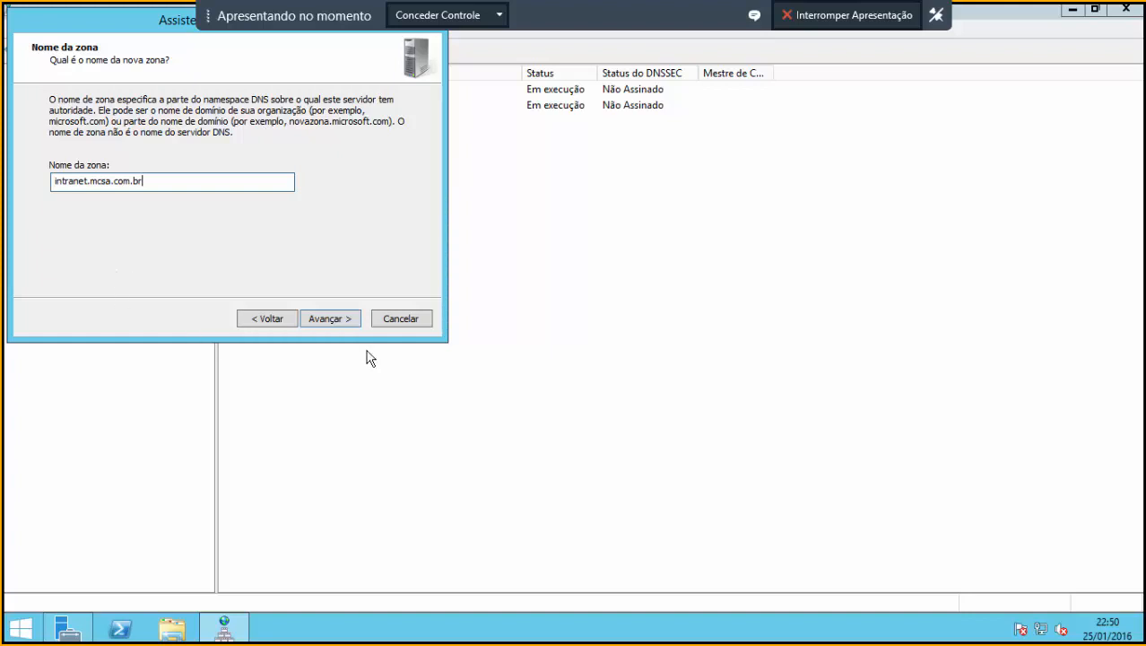
{"action": "left_click", "coordinate": [341, 324]}
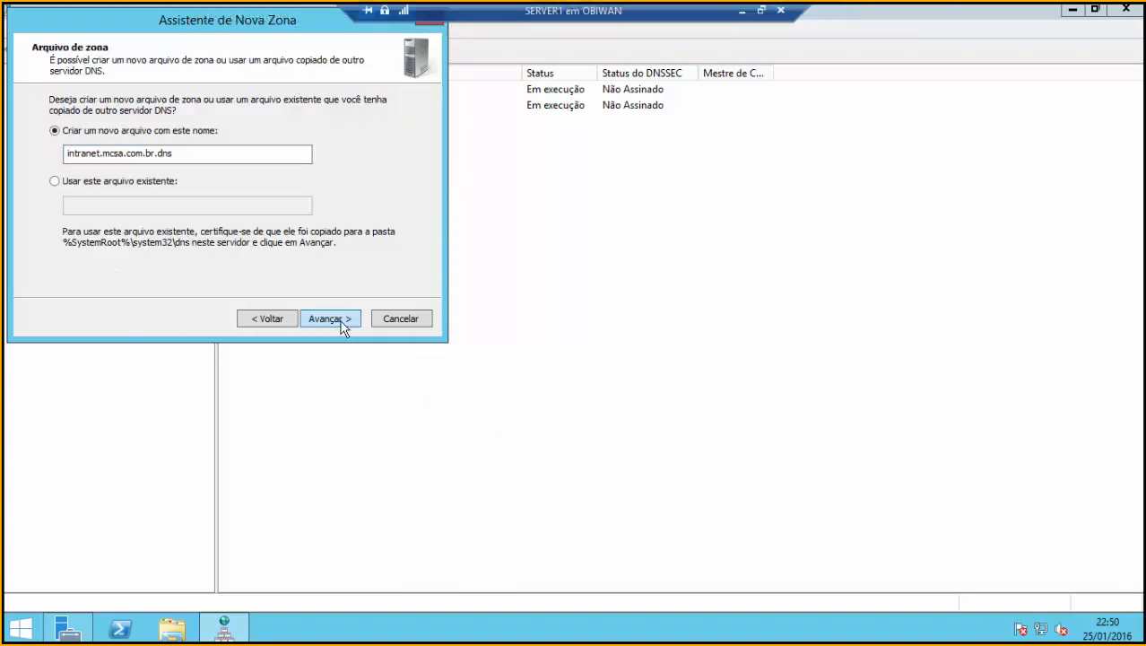
{"action": "left_click", "coordinate": [341, 324]}
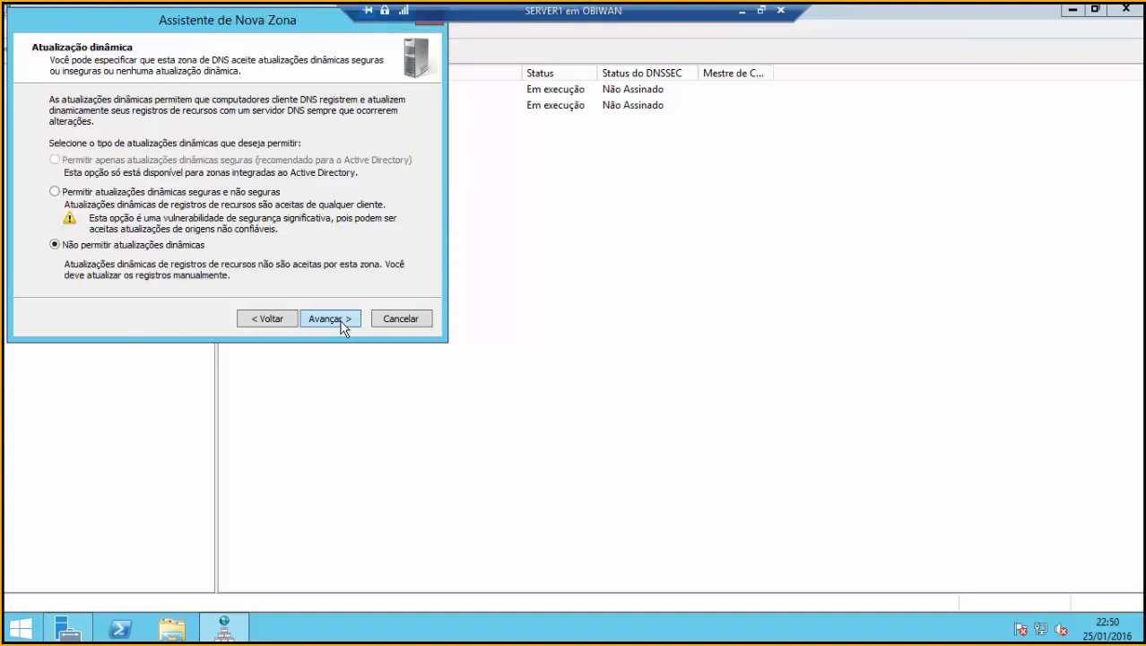
{"action": "left_click", "coordinate": [341, 324]}
{"action": "left_click", "coordinate": [341, 324]}
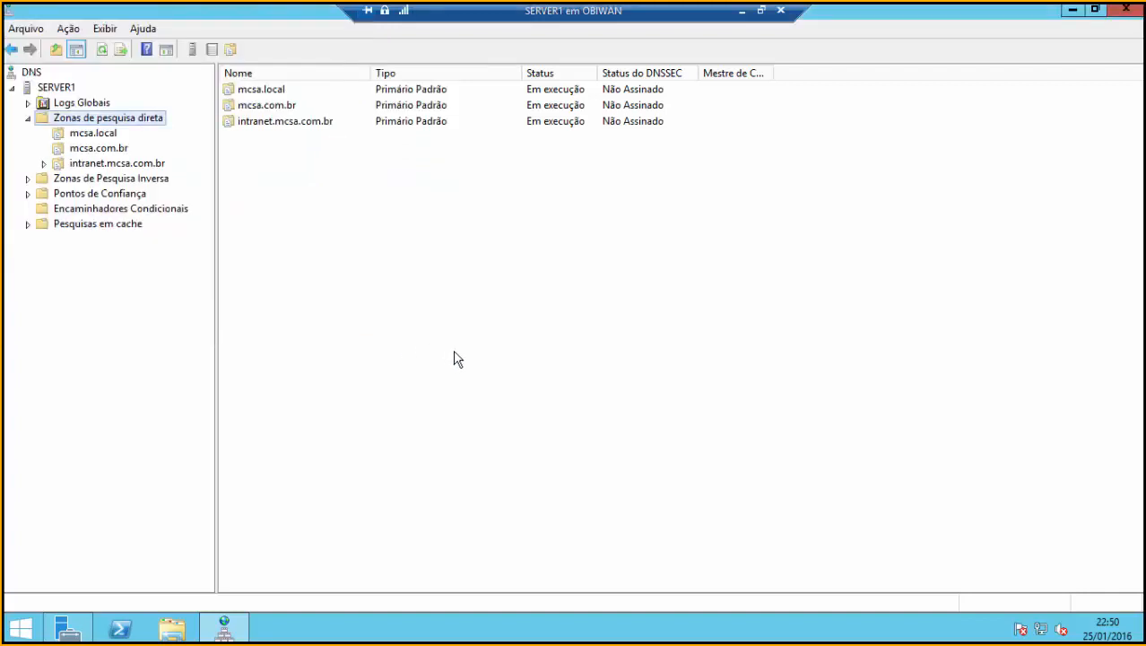
Examine the records of the intranet.mcsa.com.br zone and those of the mcsa.com.br zone.
{"action": "left_click", "coordinate": [125, 164]}
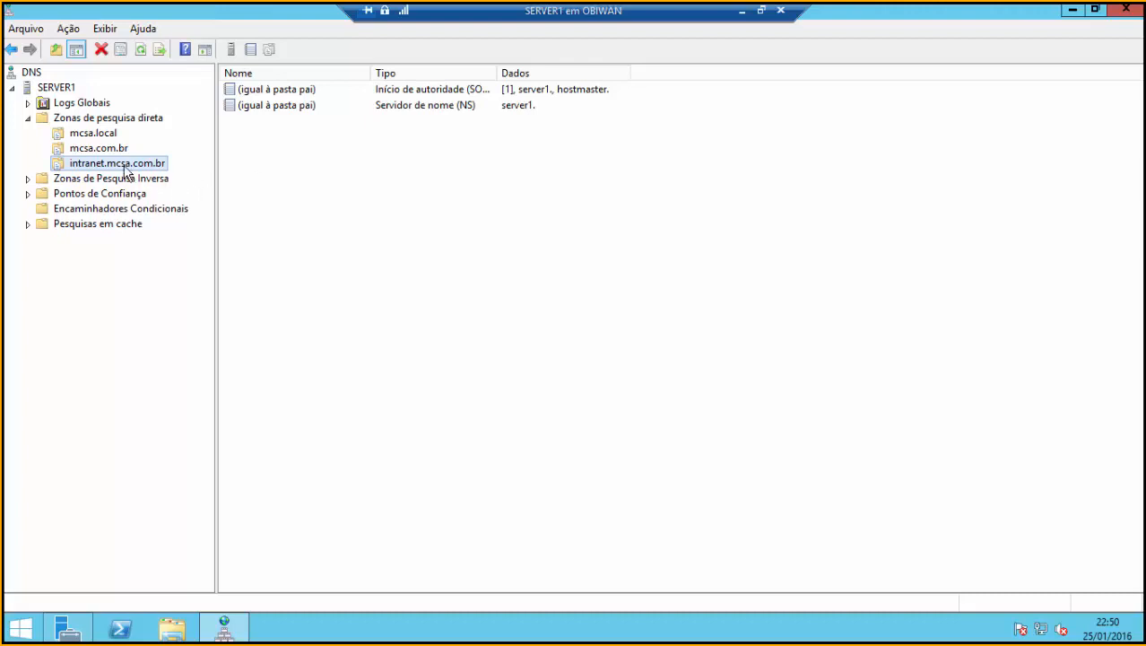
{"action": "left_click", "coordinate": [103, 149]}
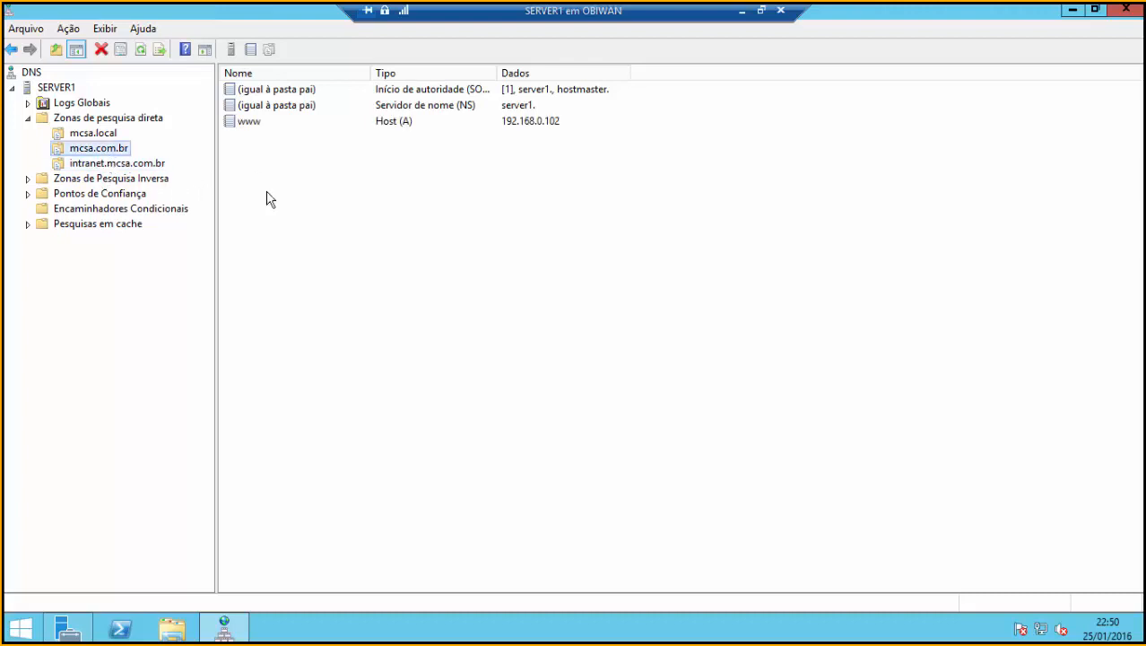